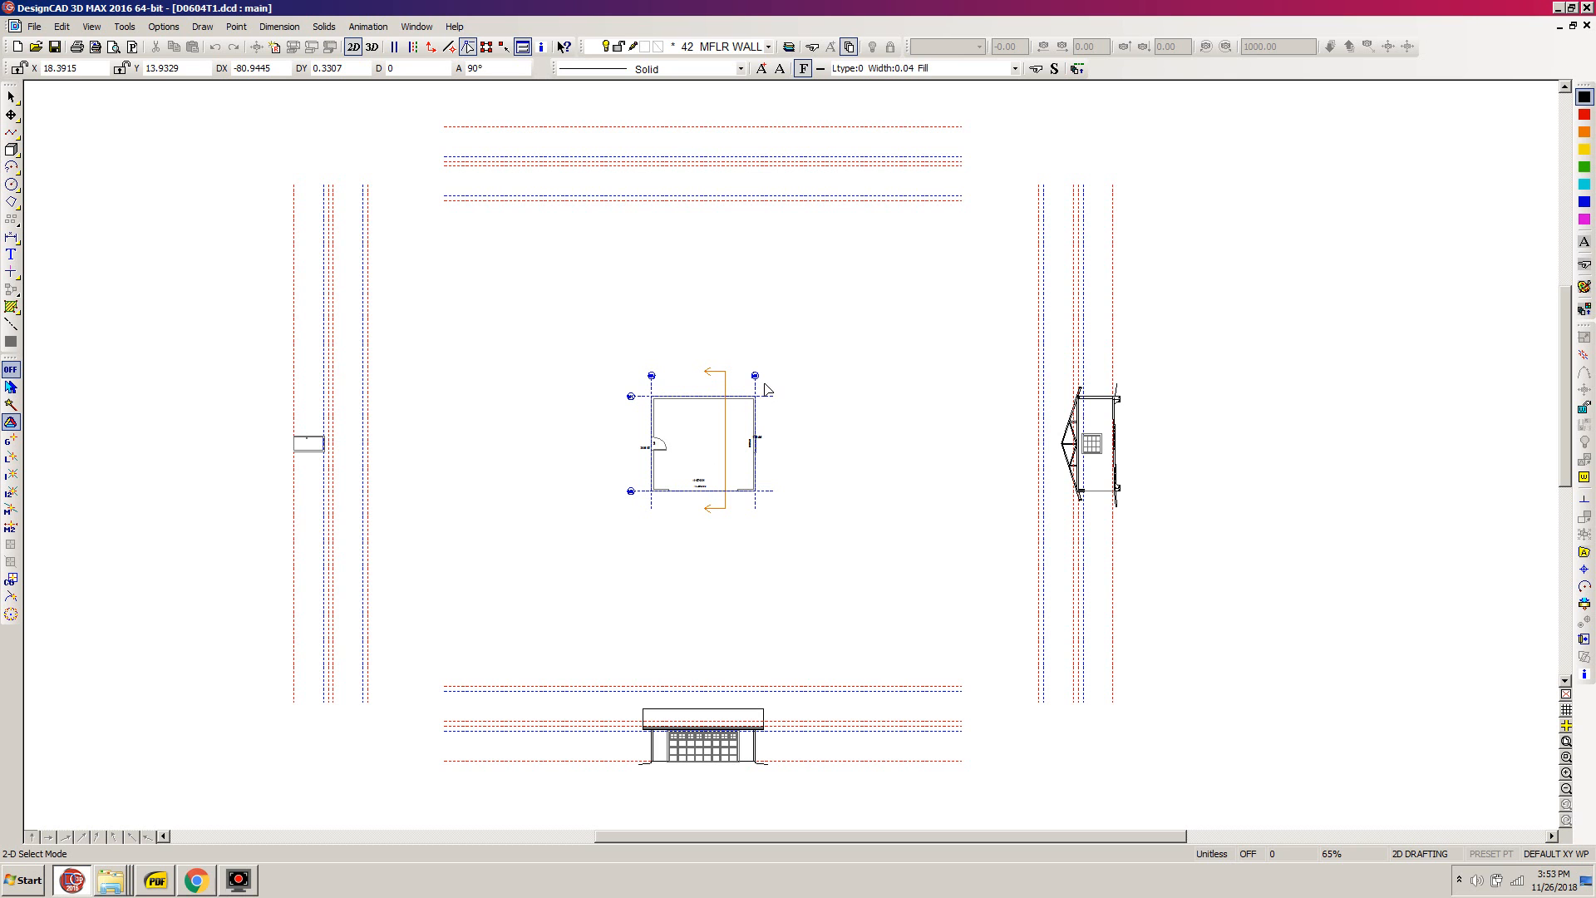
# - Open the layer settings for the floor plan and filter the layer list to active or named layers only
pyautogui.press('z')
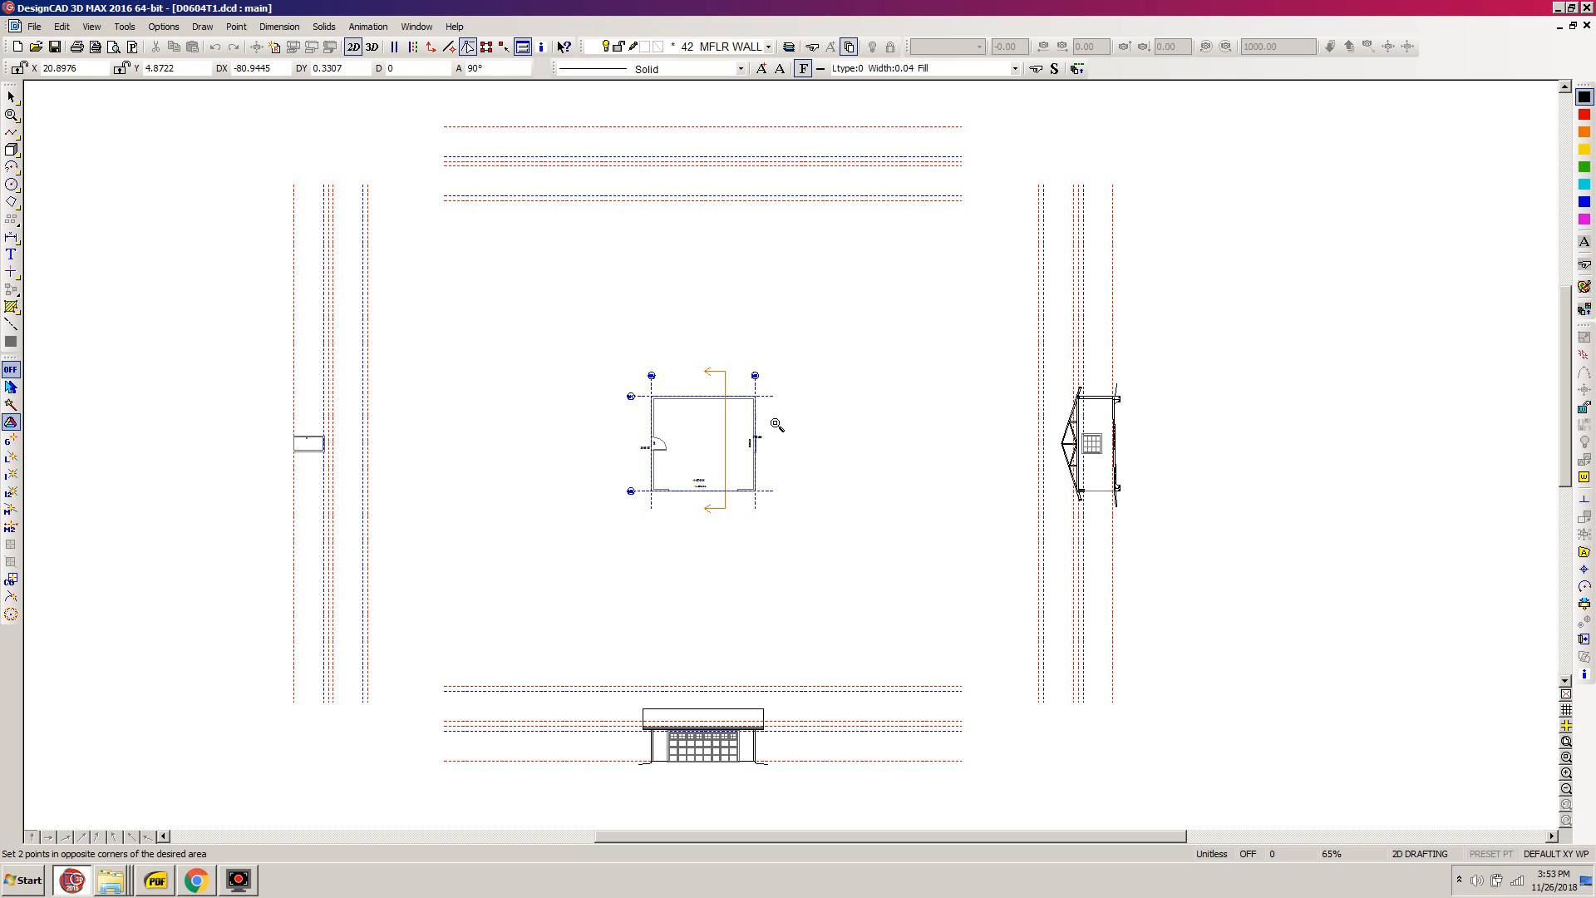
pyautogui.click(770, 374)
pyautogui.click(660, 490)
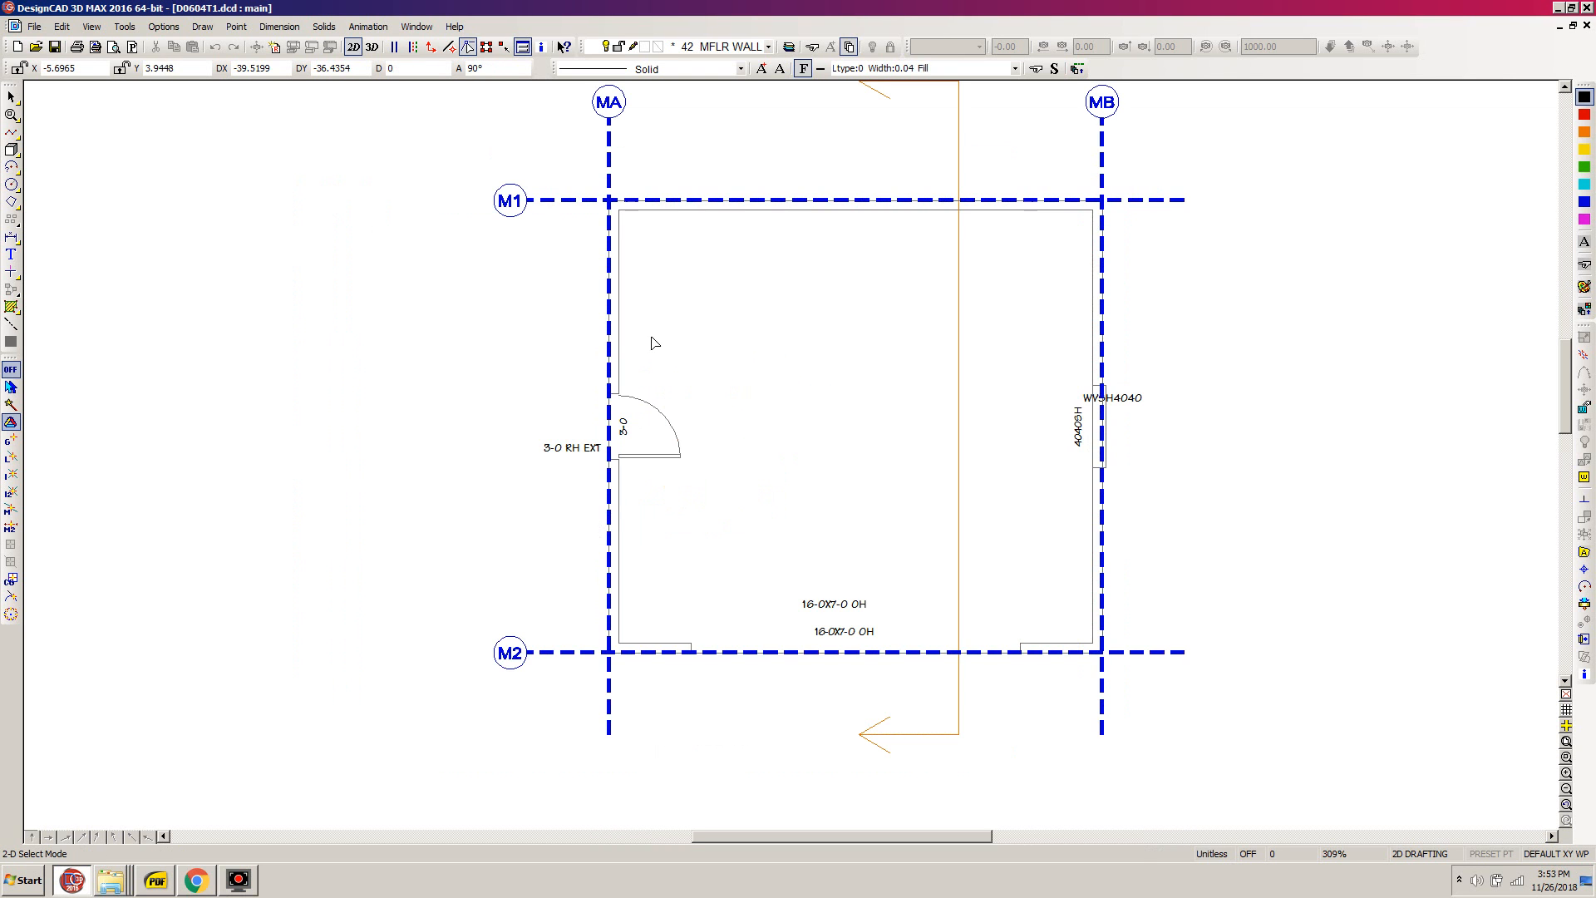
pyautogui.press('l')
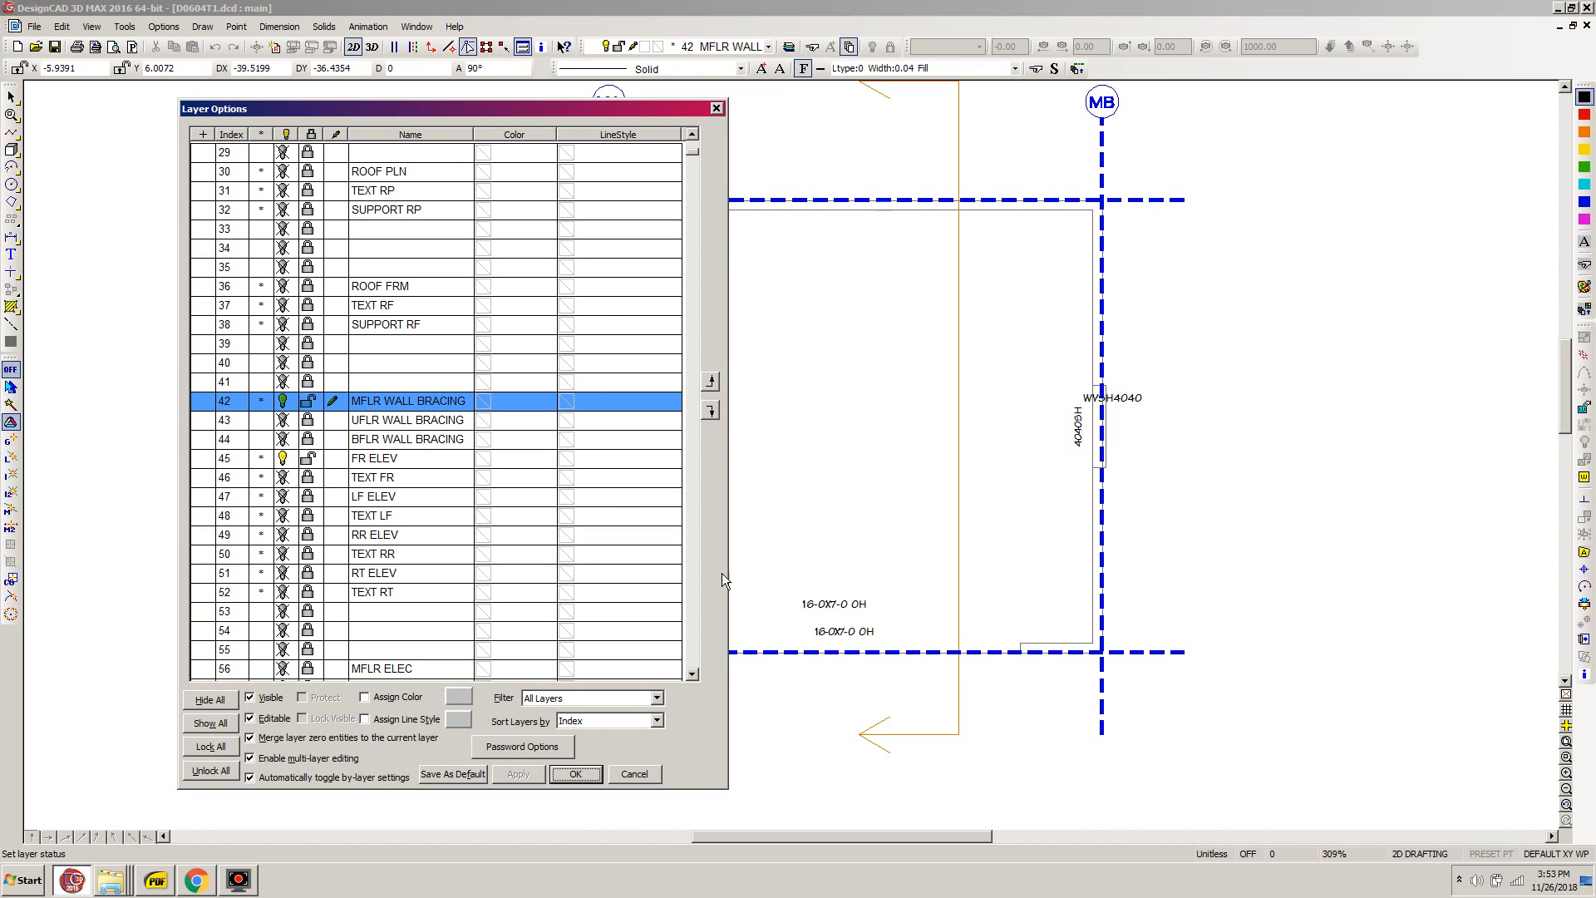
pyautogui.click(657, 698)
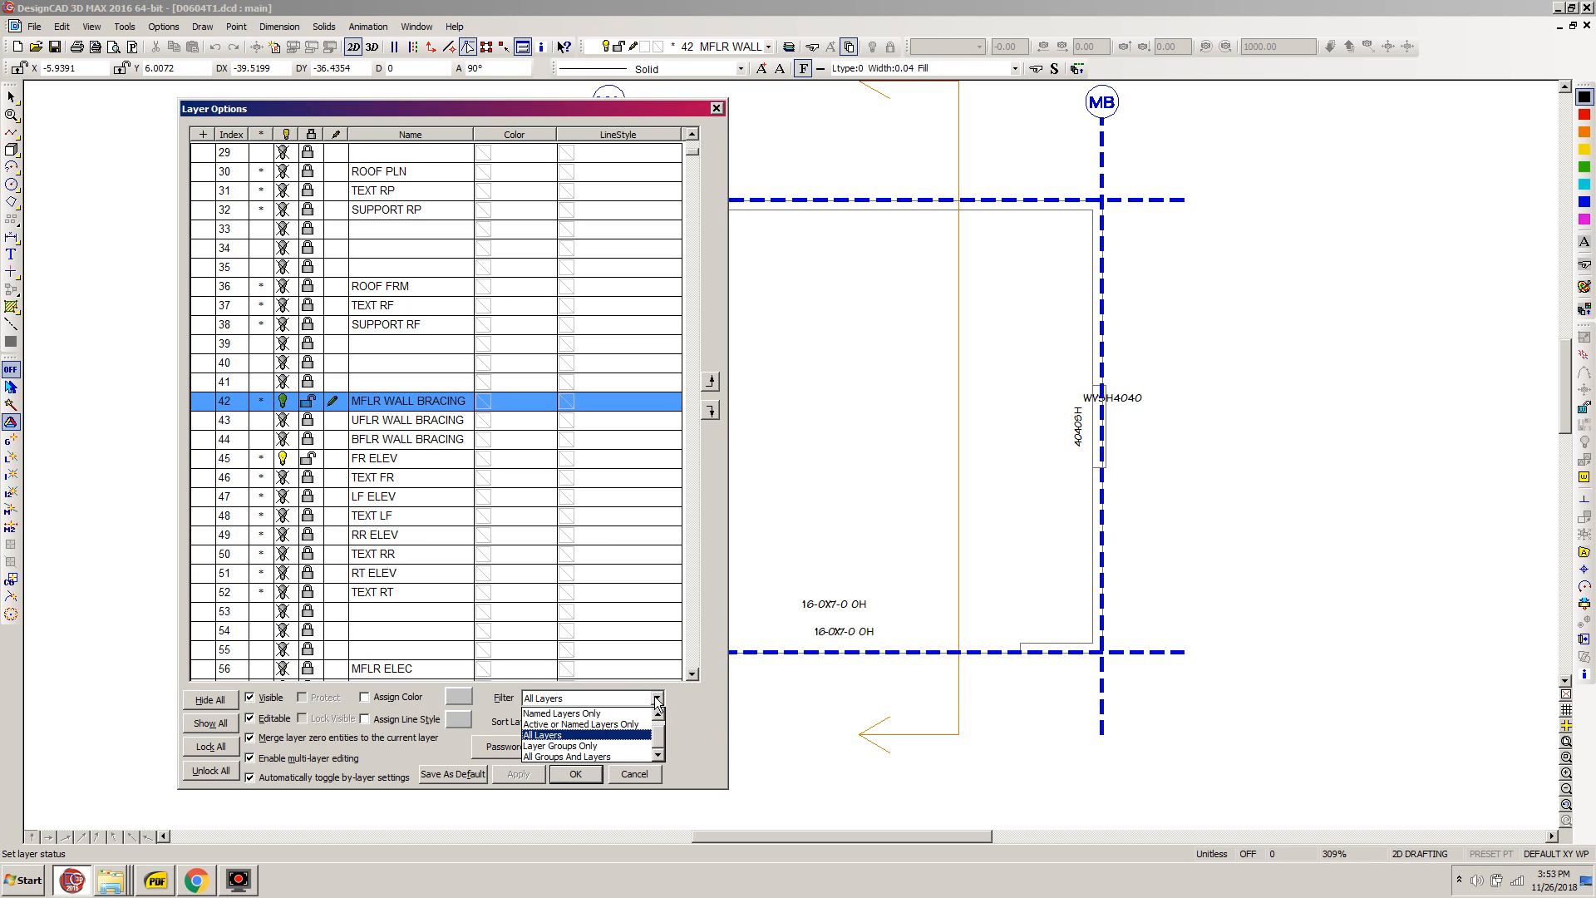
pyautogui.click(622, 725)
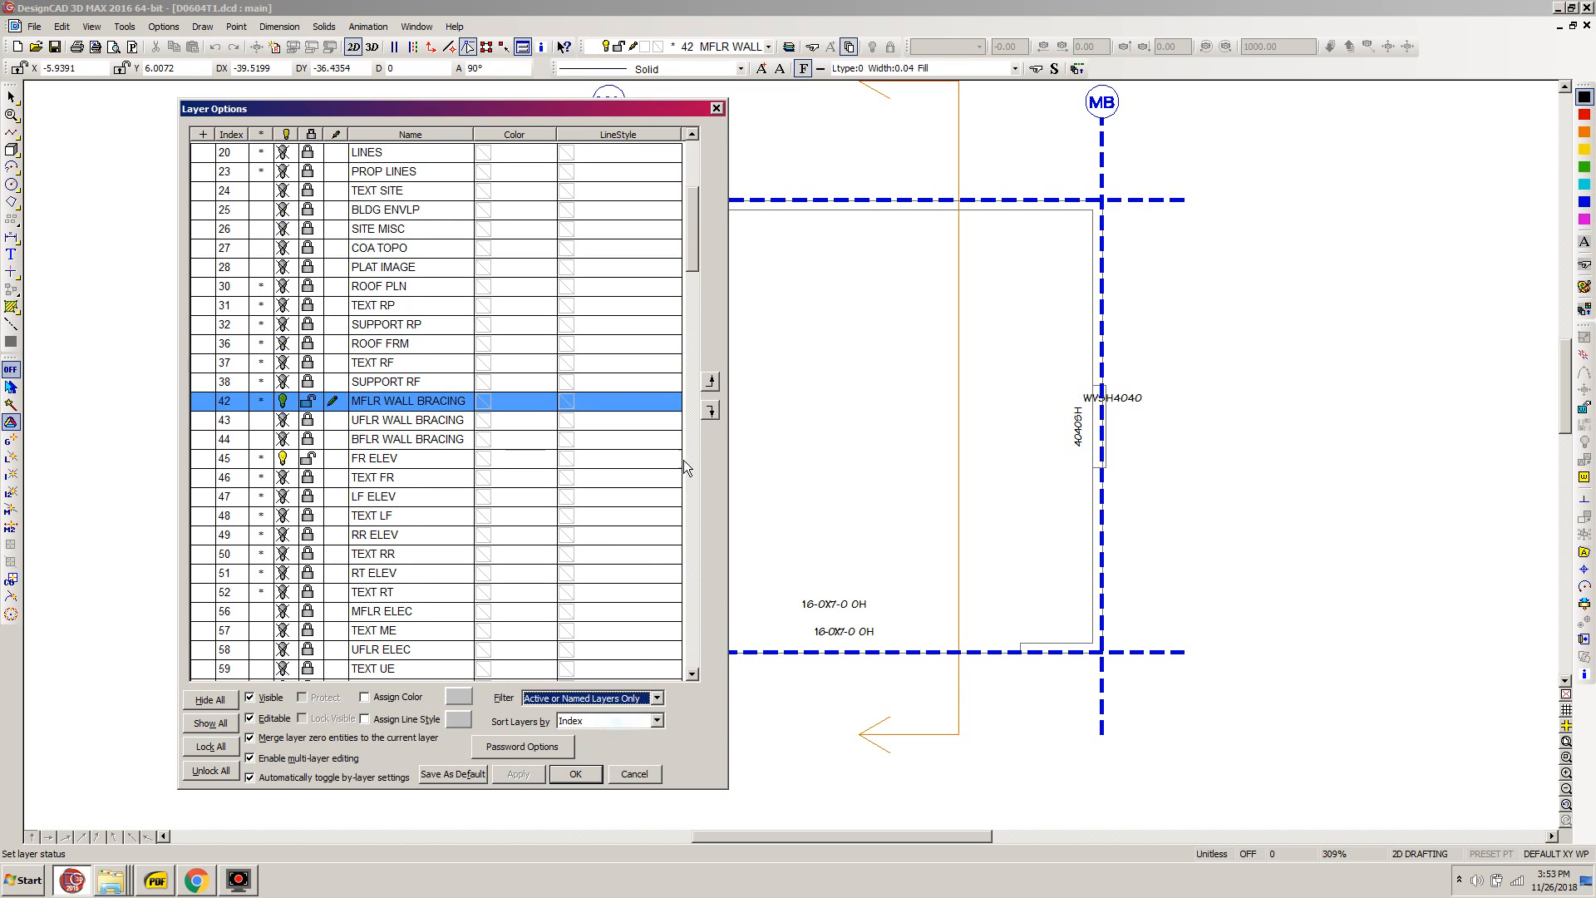
# - Make layer 69 UFLR FRM the current layer and hide layer 42 MFLR WALL BRACING
pyautogui.scroll(-4, 698, 266)
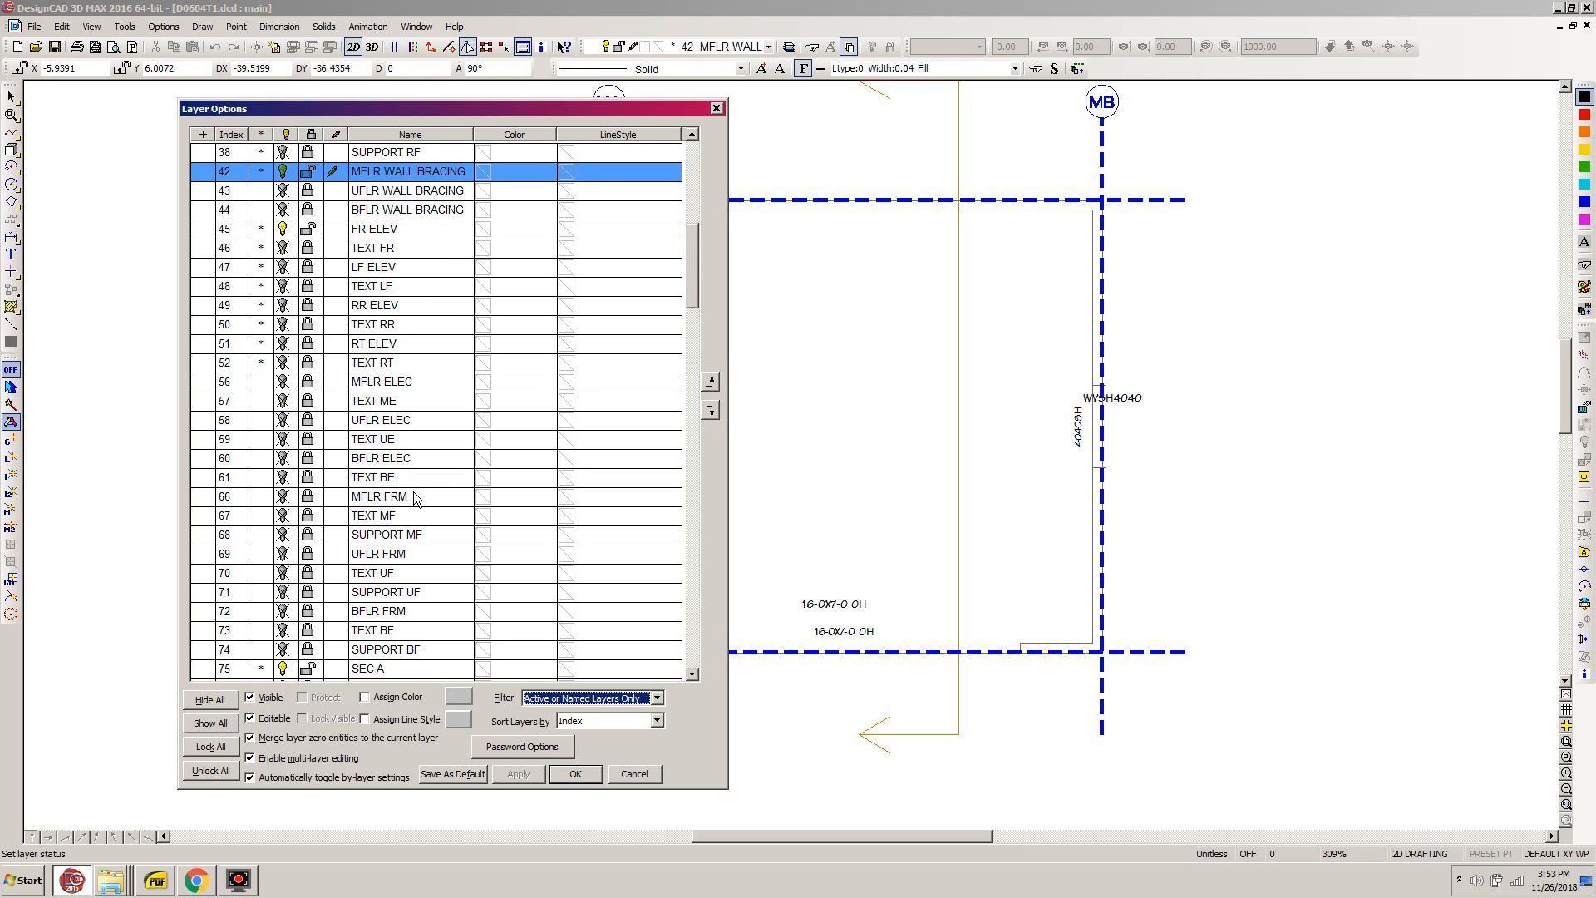
pyautogui.click(348, 554)
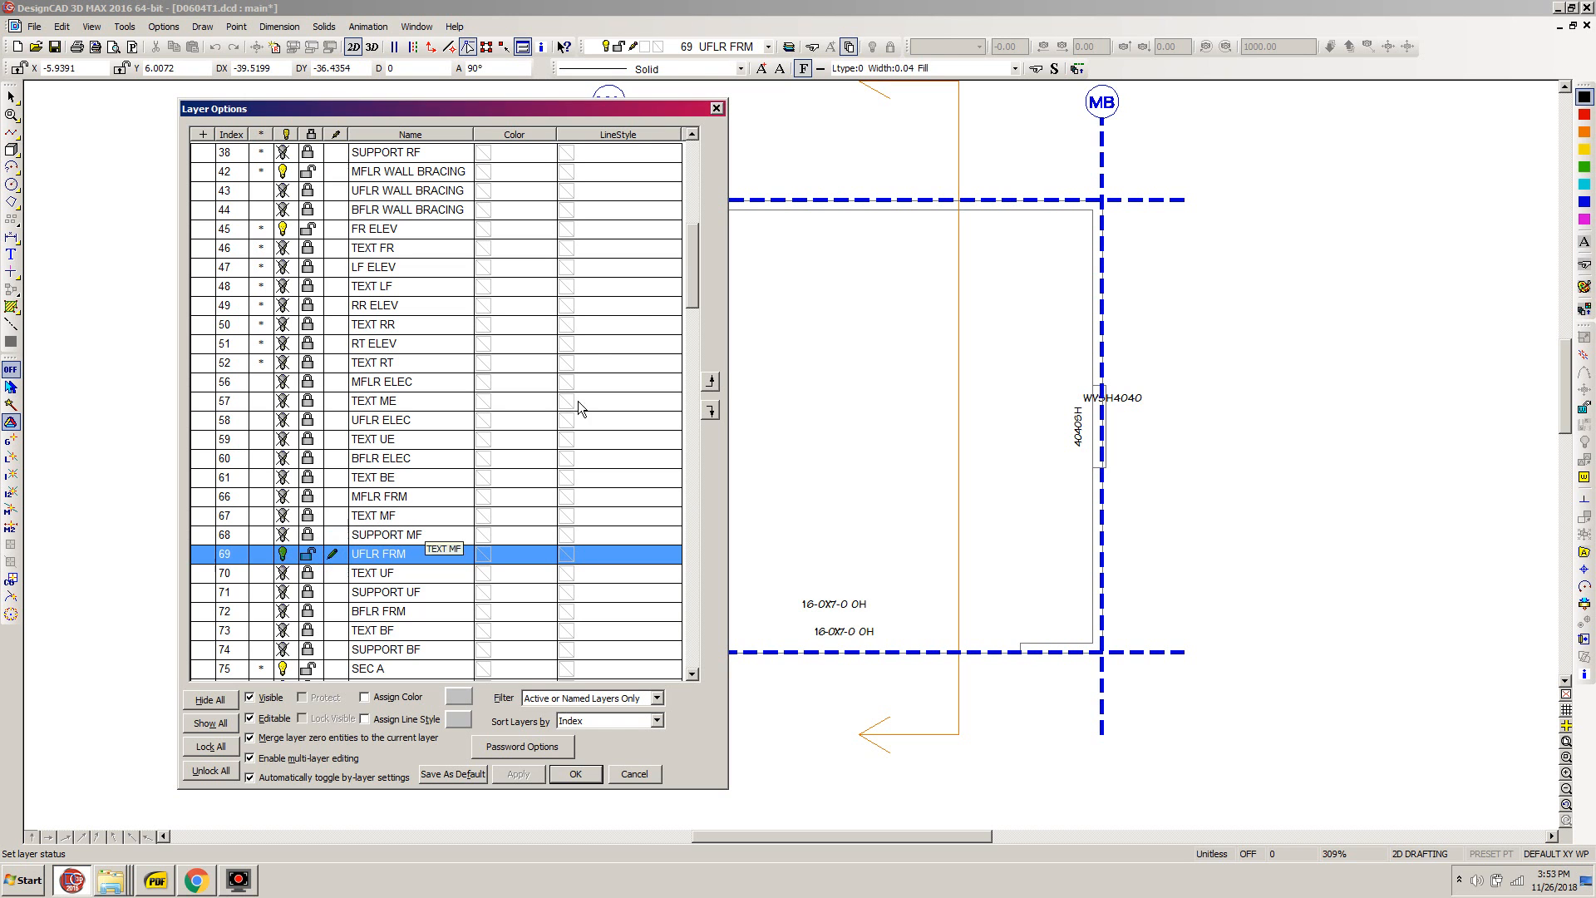
pyautogui.scroll(1, 691, 281)
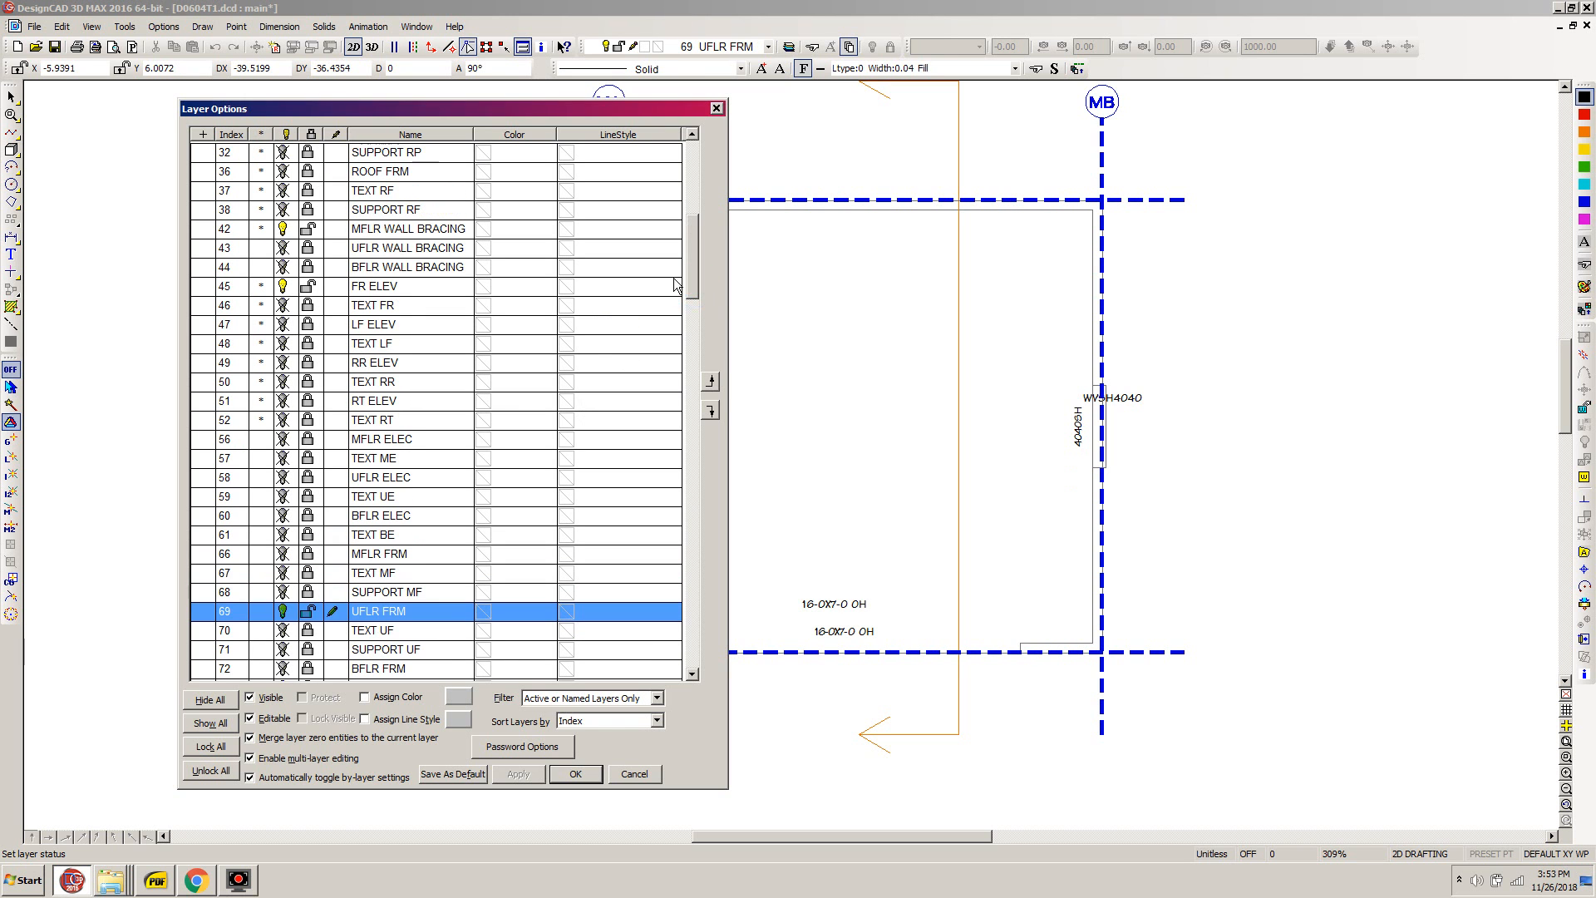
pyautogui.click(283, 230)
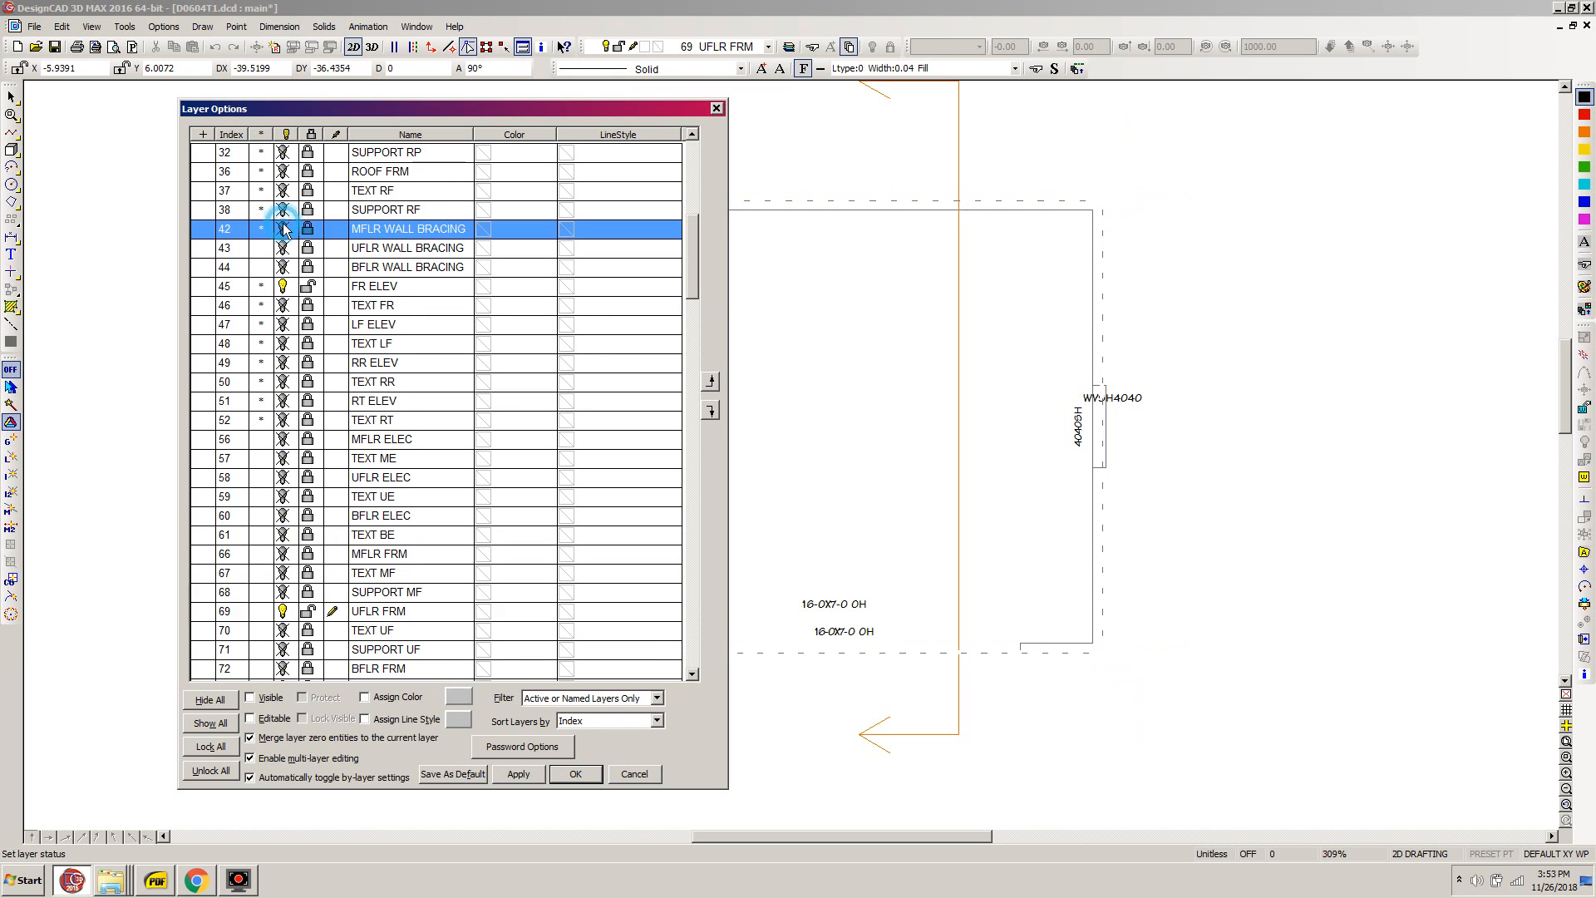
pyautogui.click(578, 775)
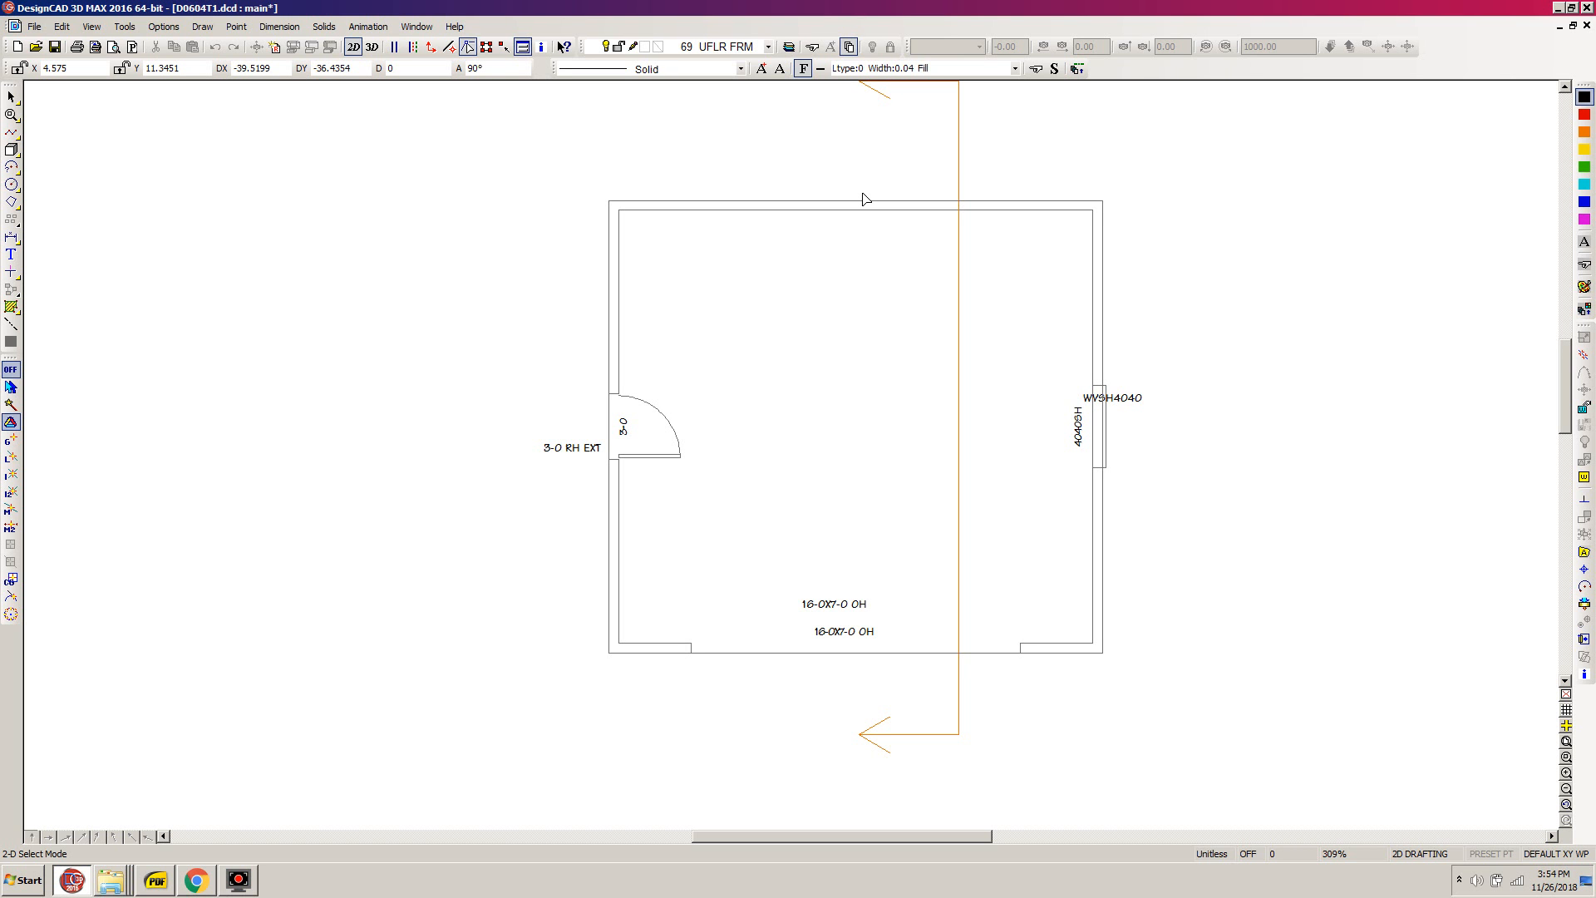
# - Switch to BC CALC in Chrome, add a new joist member to the analysis and open it for editing
pyautogui.click(198, 883)
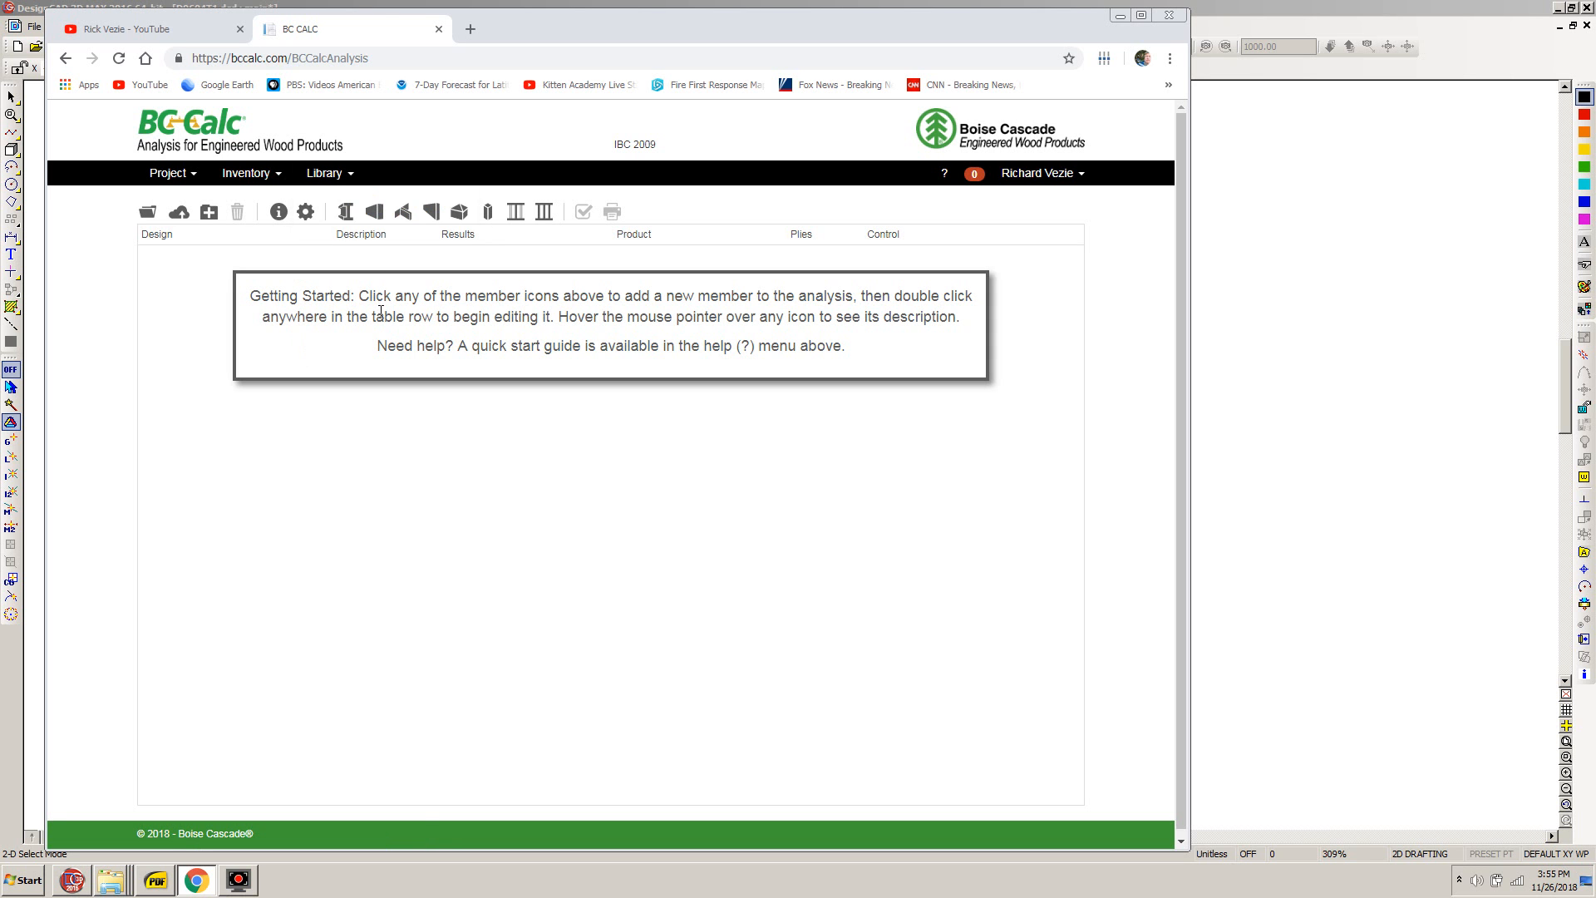
pyautogui.click(346, 218)
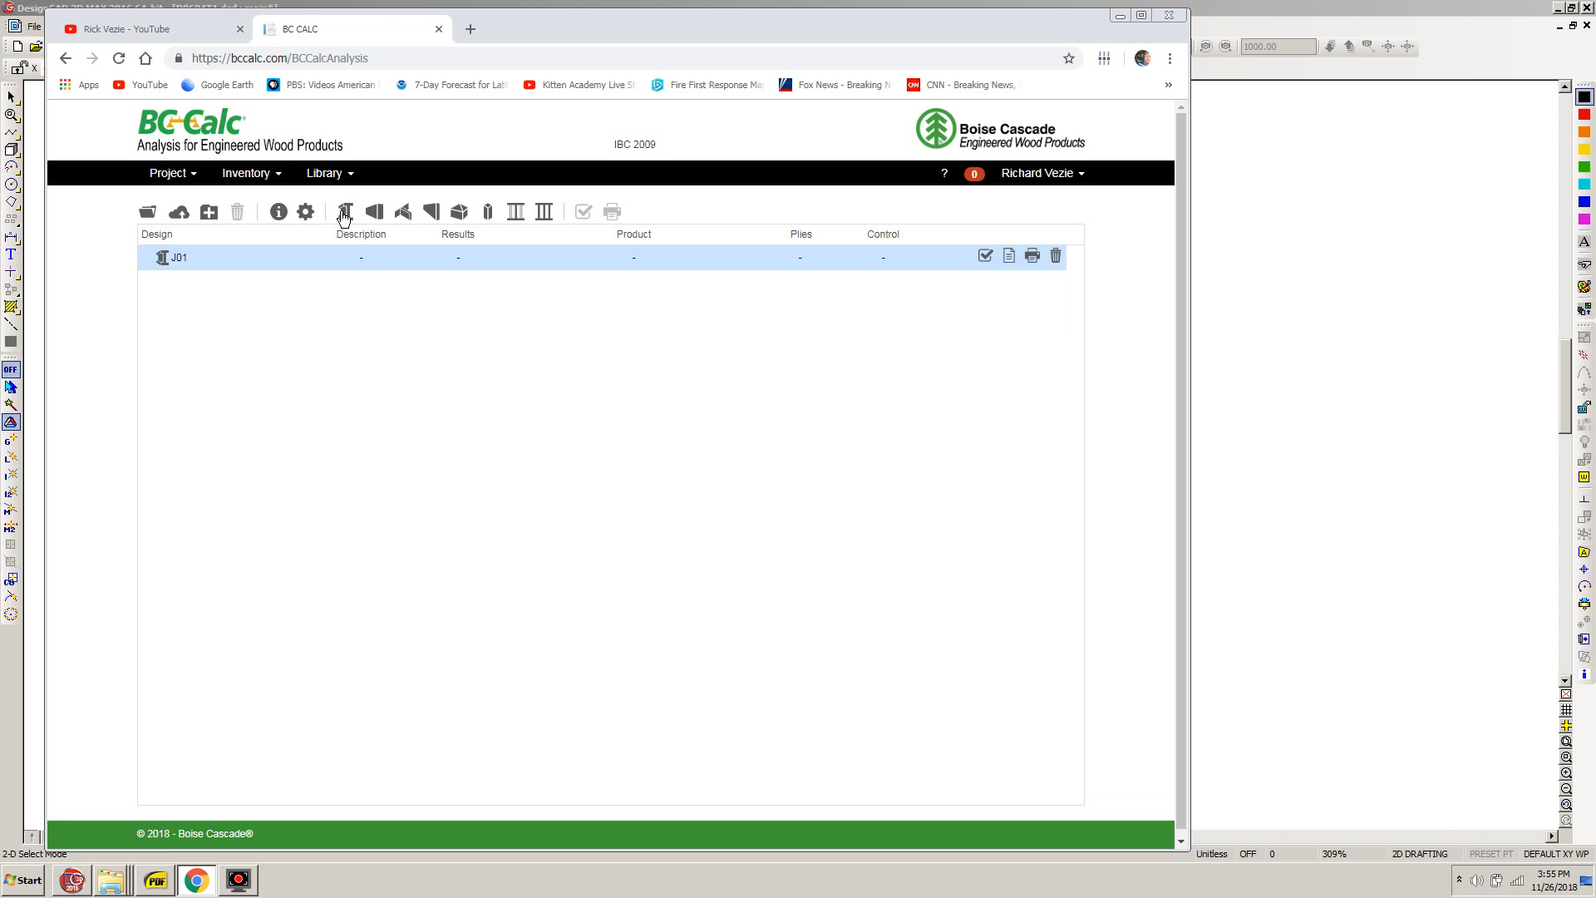
pyautogui.doubleClick(198, 257)
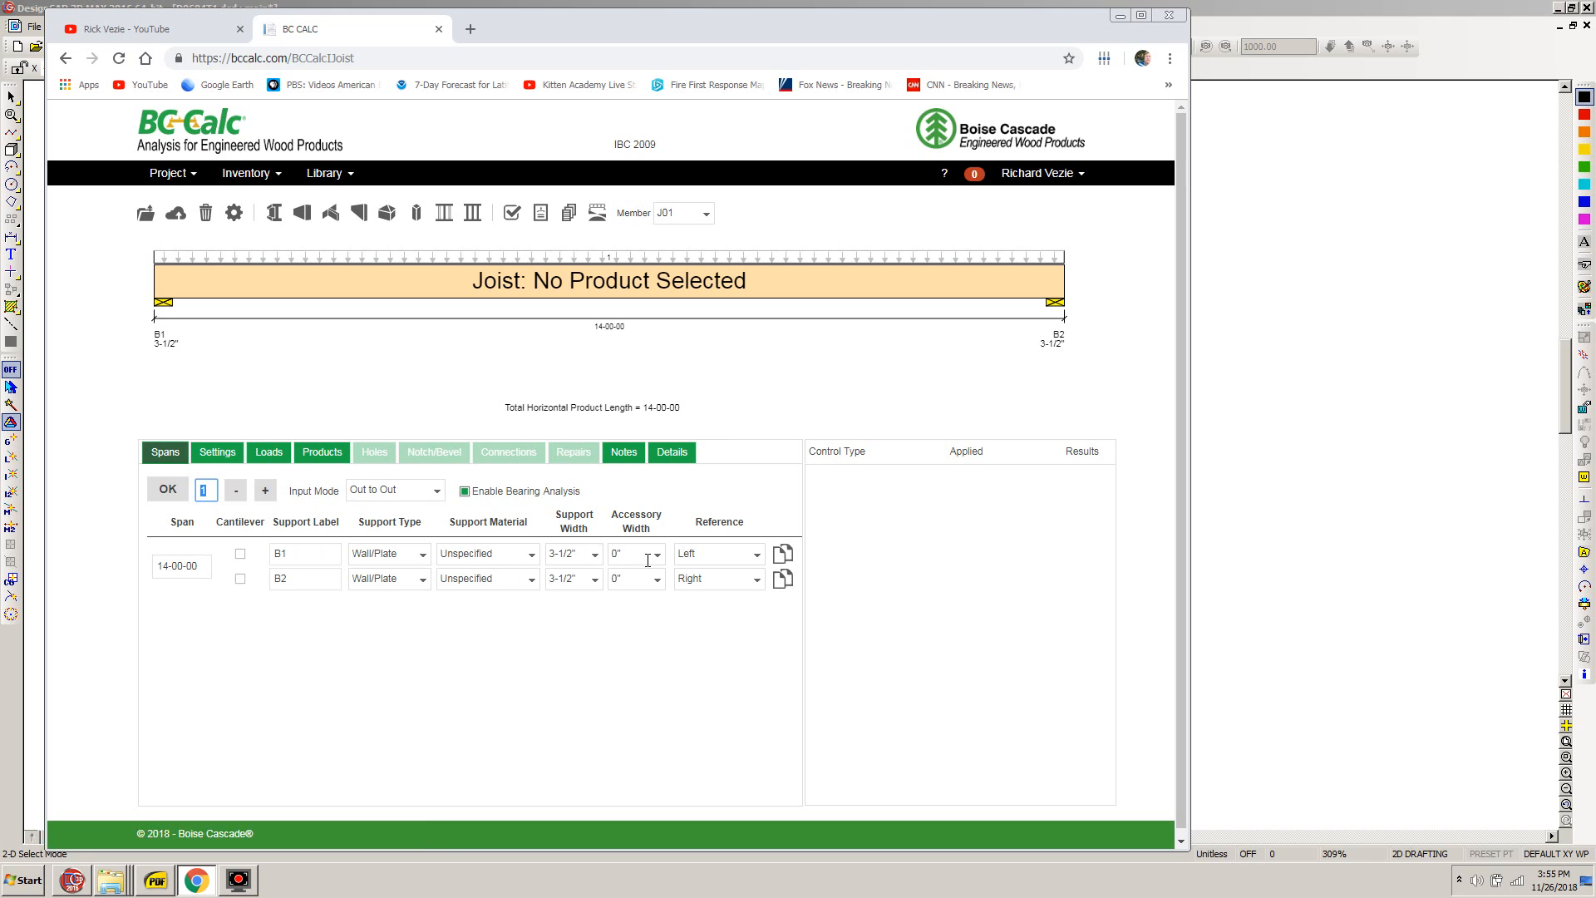
# - Disable bearing analysis and set the support width of both B1 and B2 to 5-1/2"
pyautogui.click(465, 492)
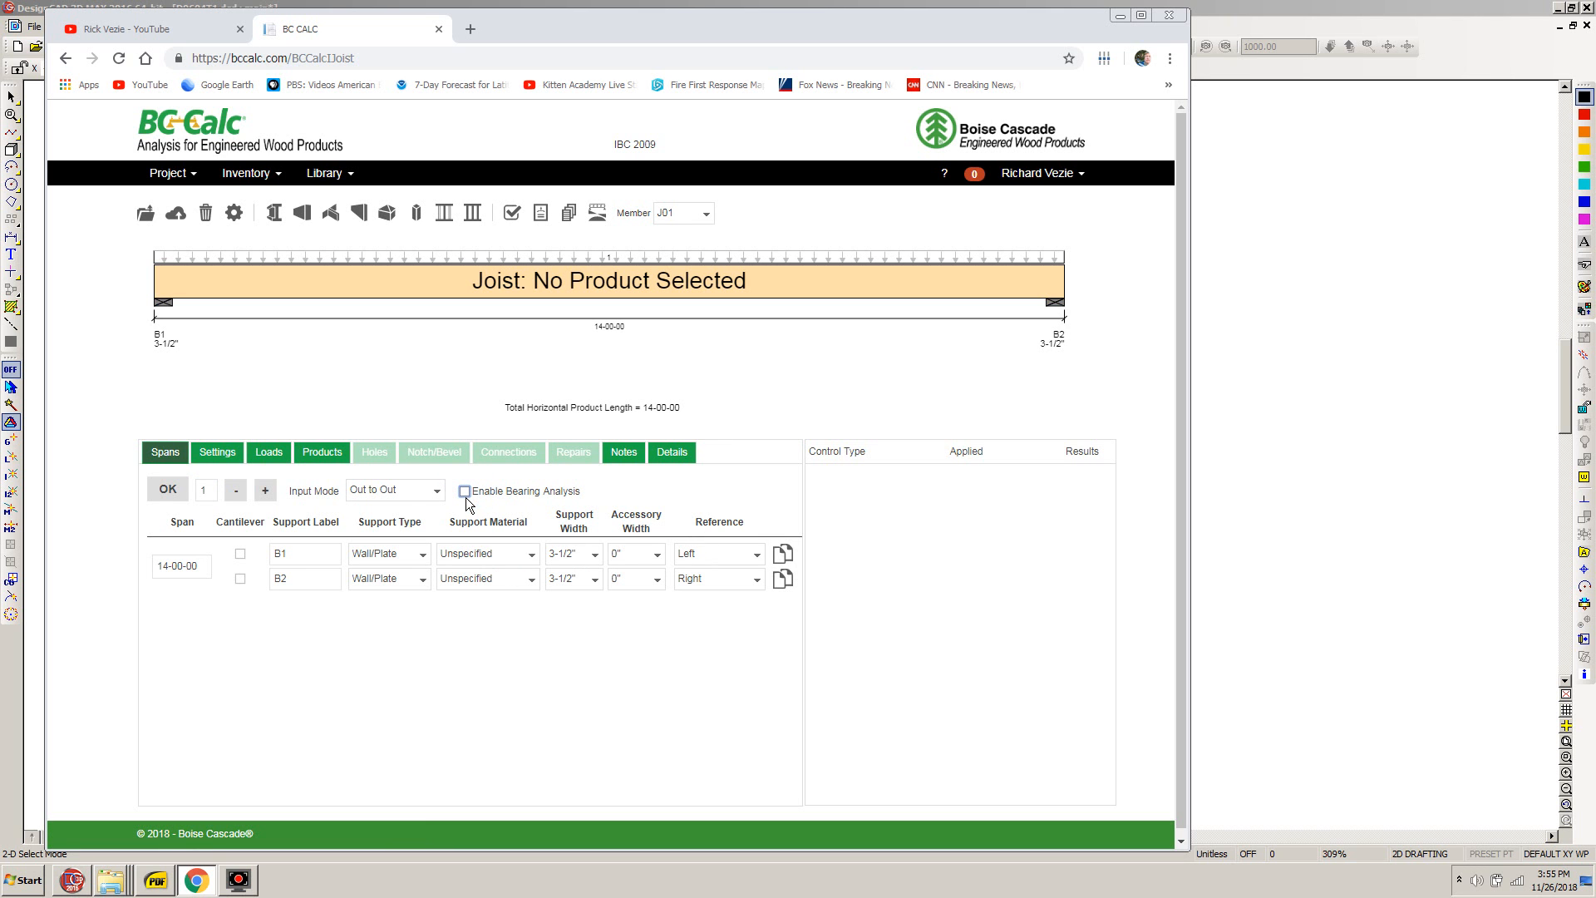
pyautogui.click(595, 555)
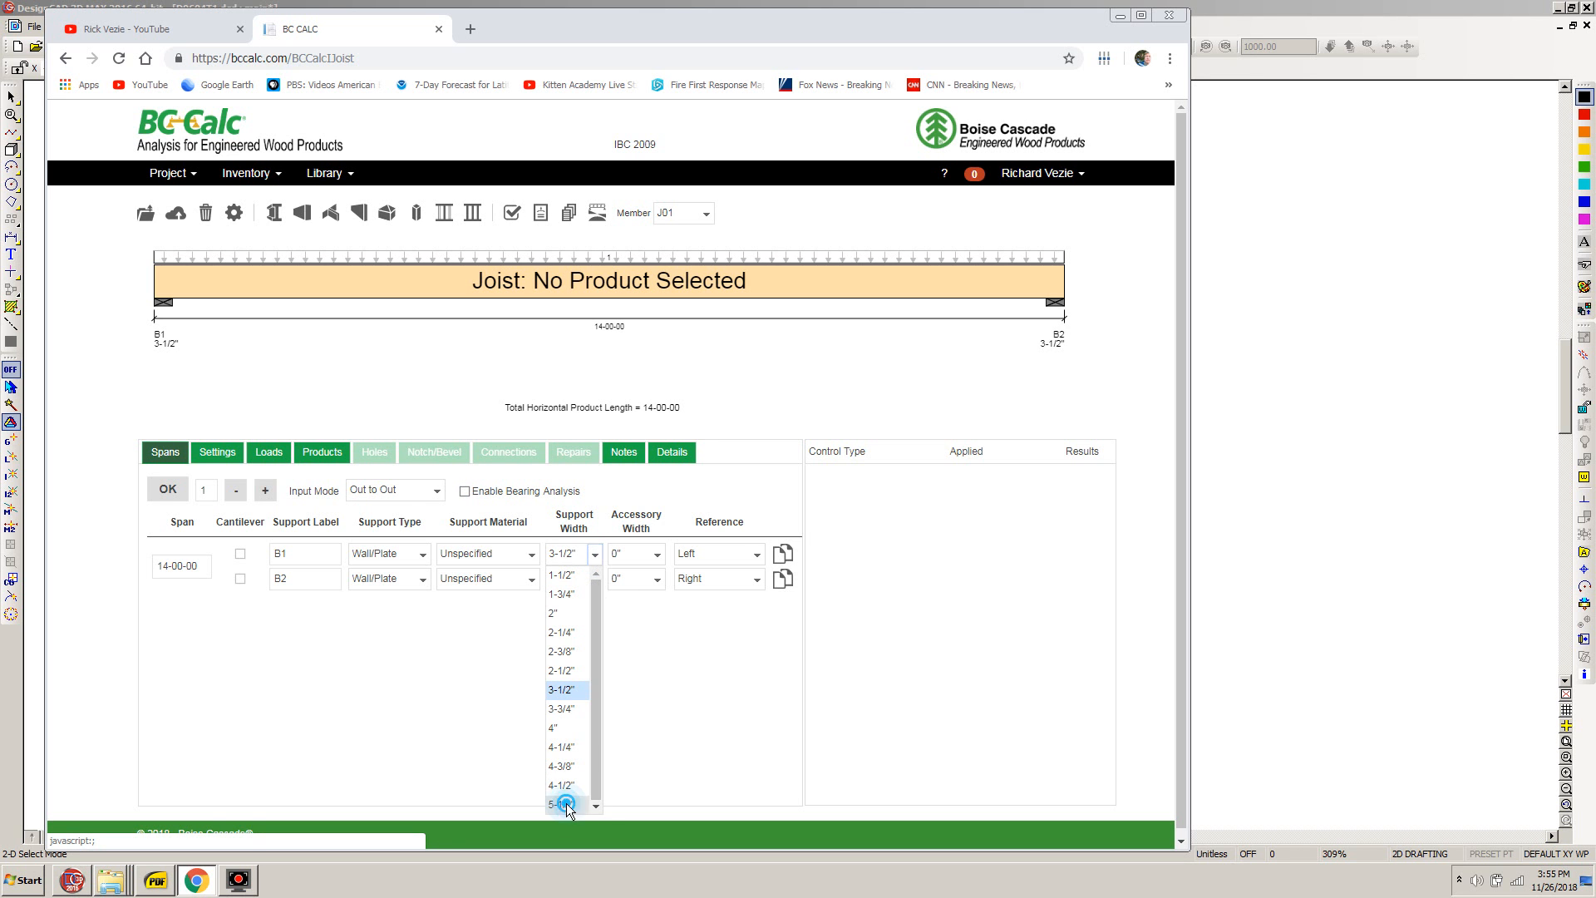
pyautogui.click(565, 803)
pyautogui.click(597, 580)
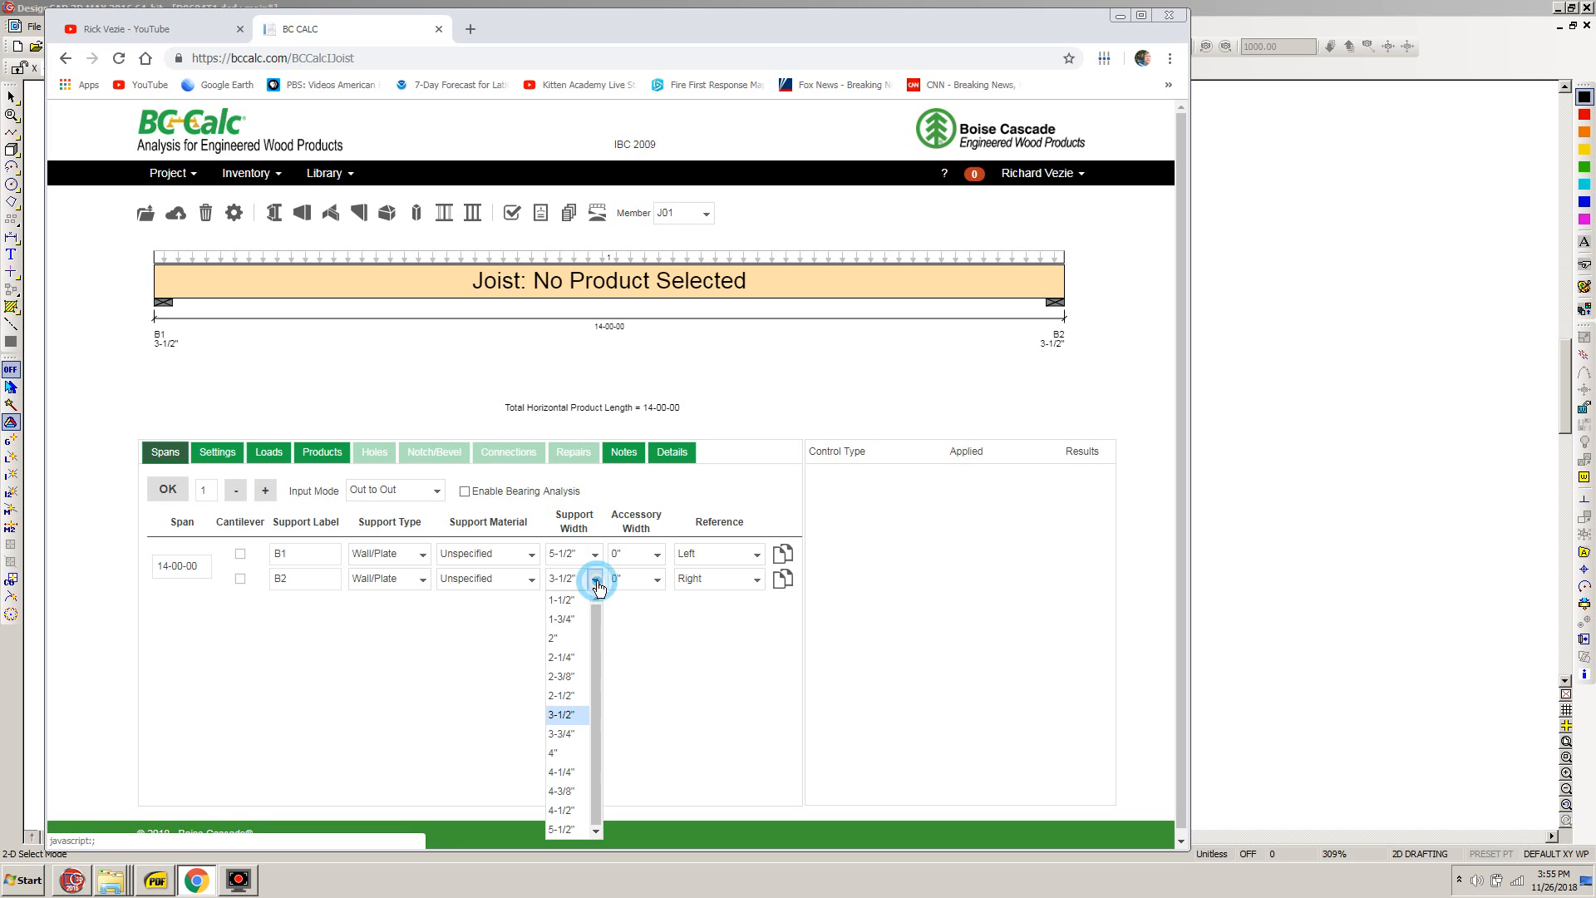
pyautogui.click(562, 829)
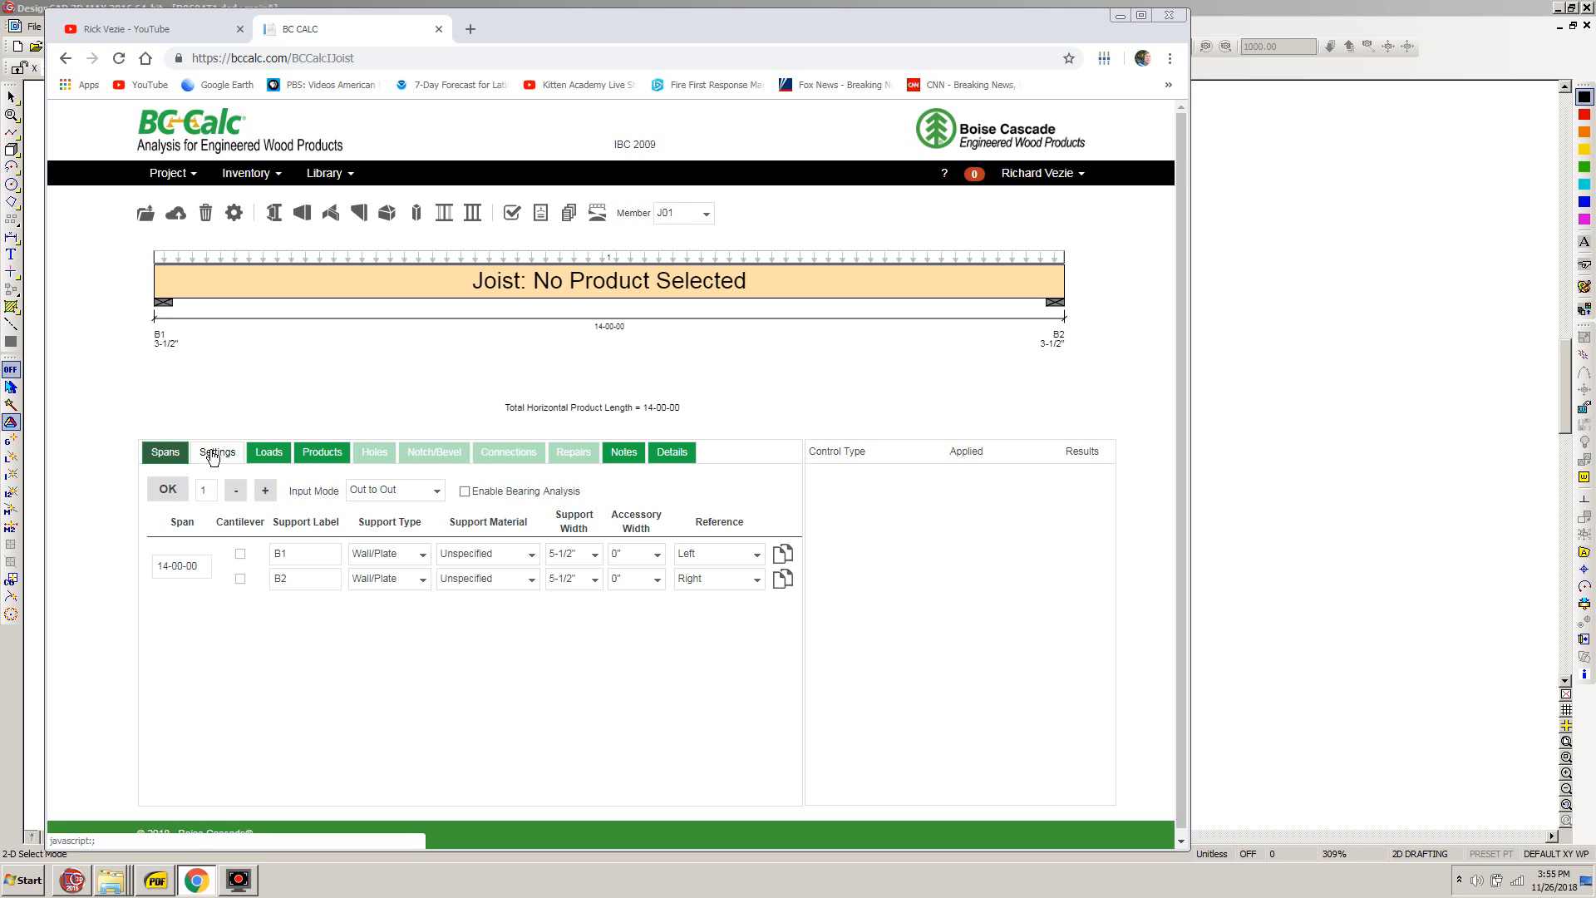
# - Set the joist's span length to 24-00-00
pyautogui.click(167, 570)
pyautogui.click(165, 569)
pyautogui.moveTo(165, 569); pyautogui.dragTo(154, 571)
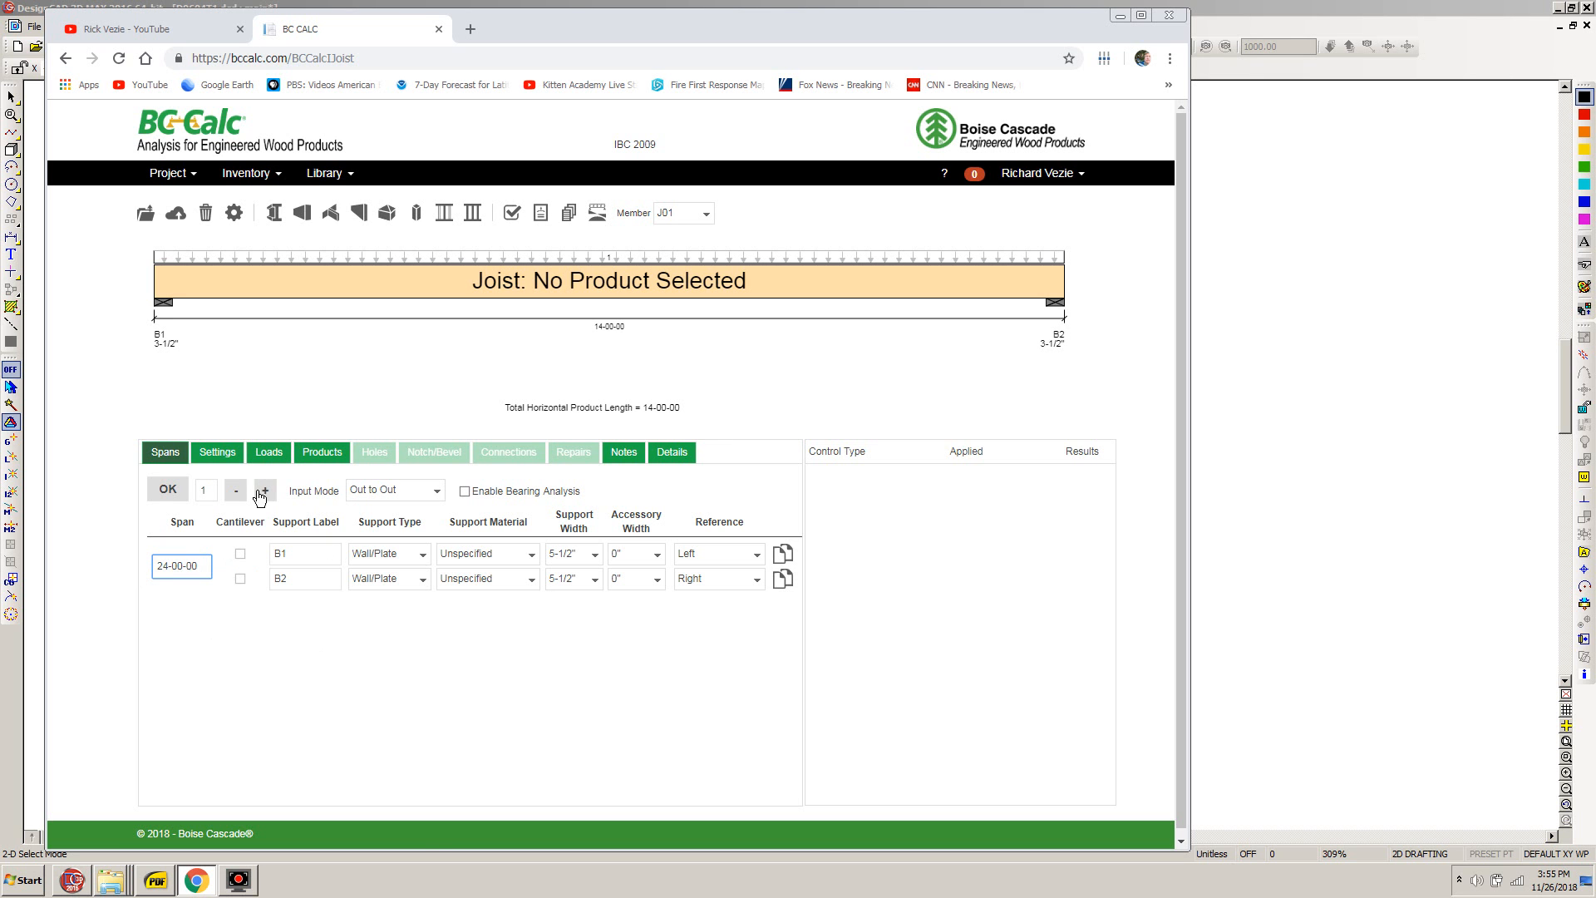
# - Set the joist's subfloor thickness to 1-1/16" and its gypsum ceiling to 5/8"
pyautogui.click(216, 455)
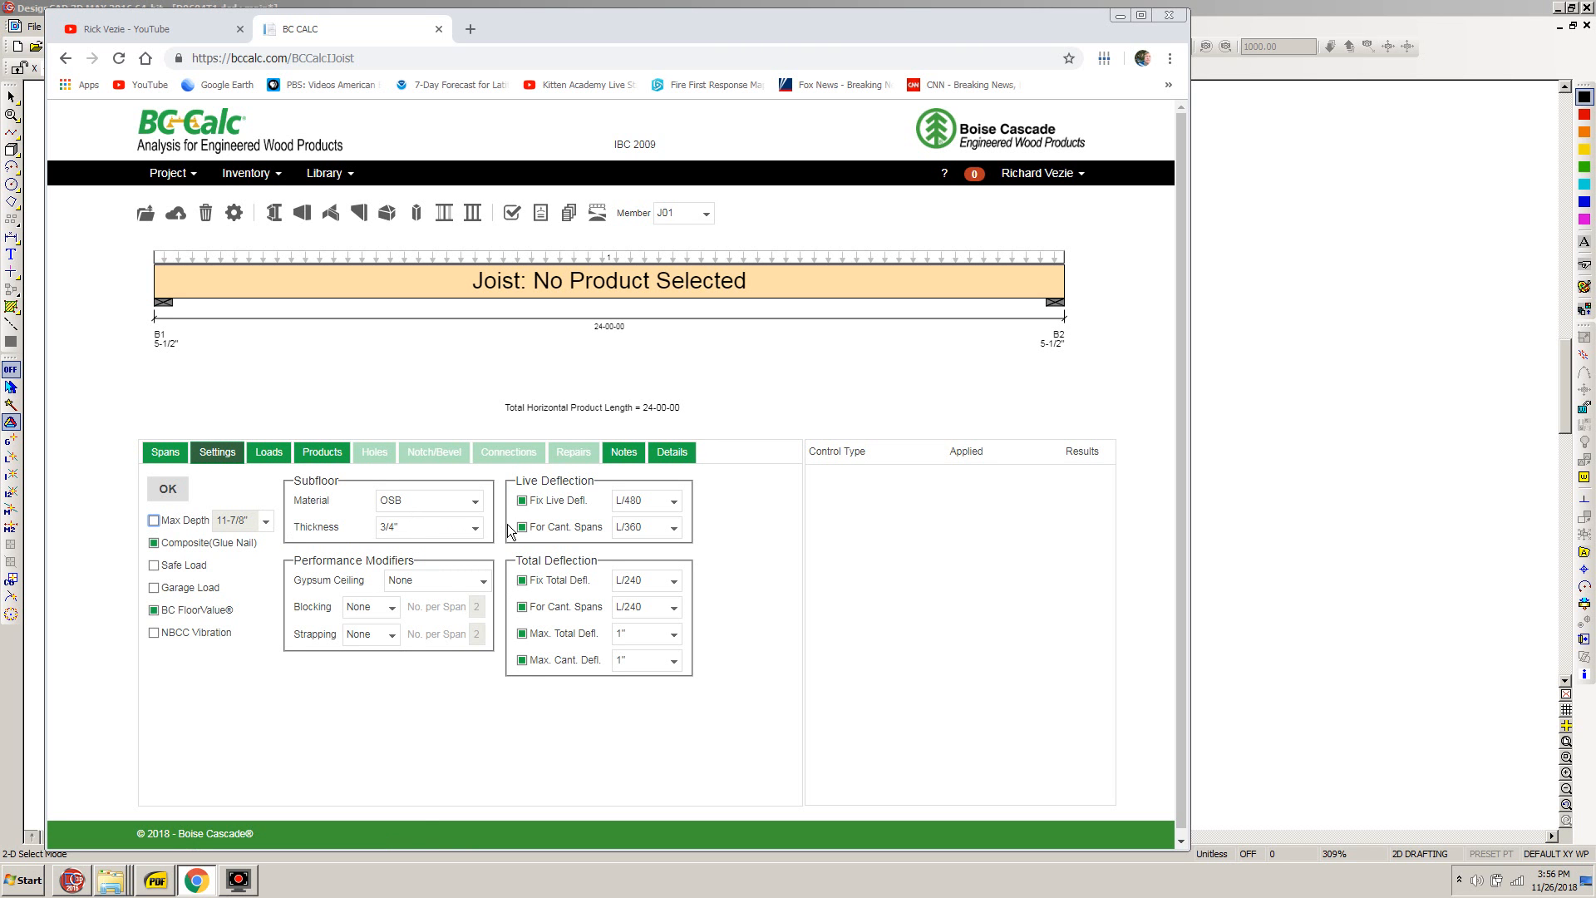
pyautogui.click(476, 527)
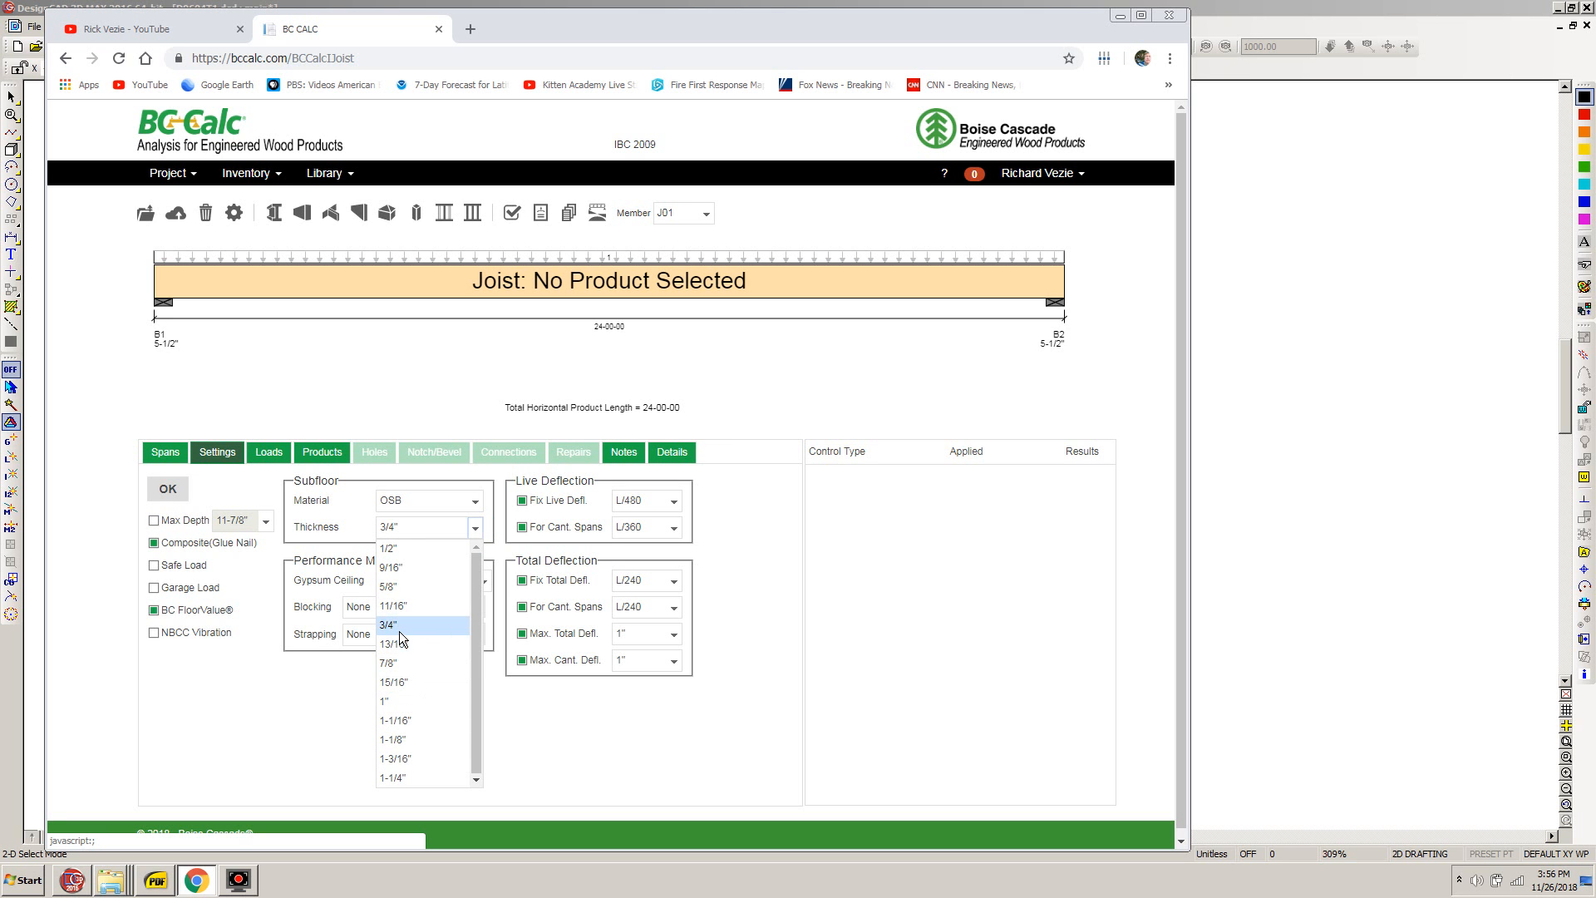
pyautogui.click(407, 721)
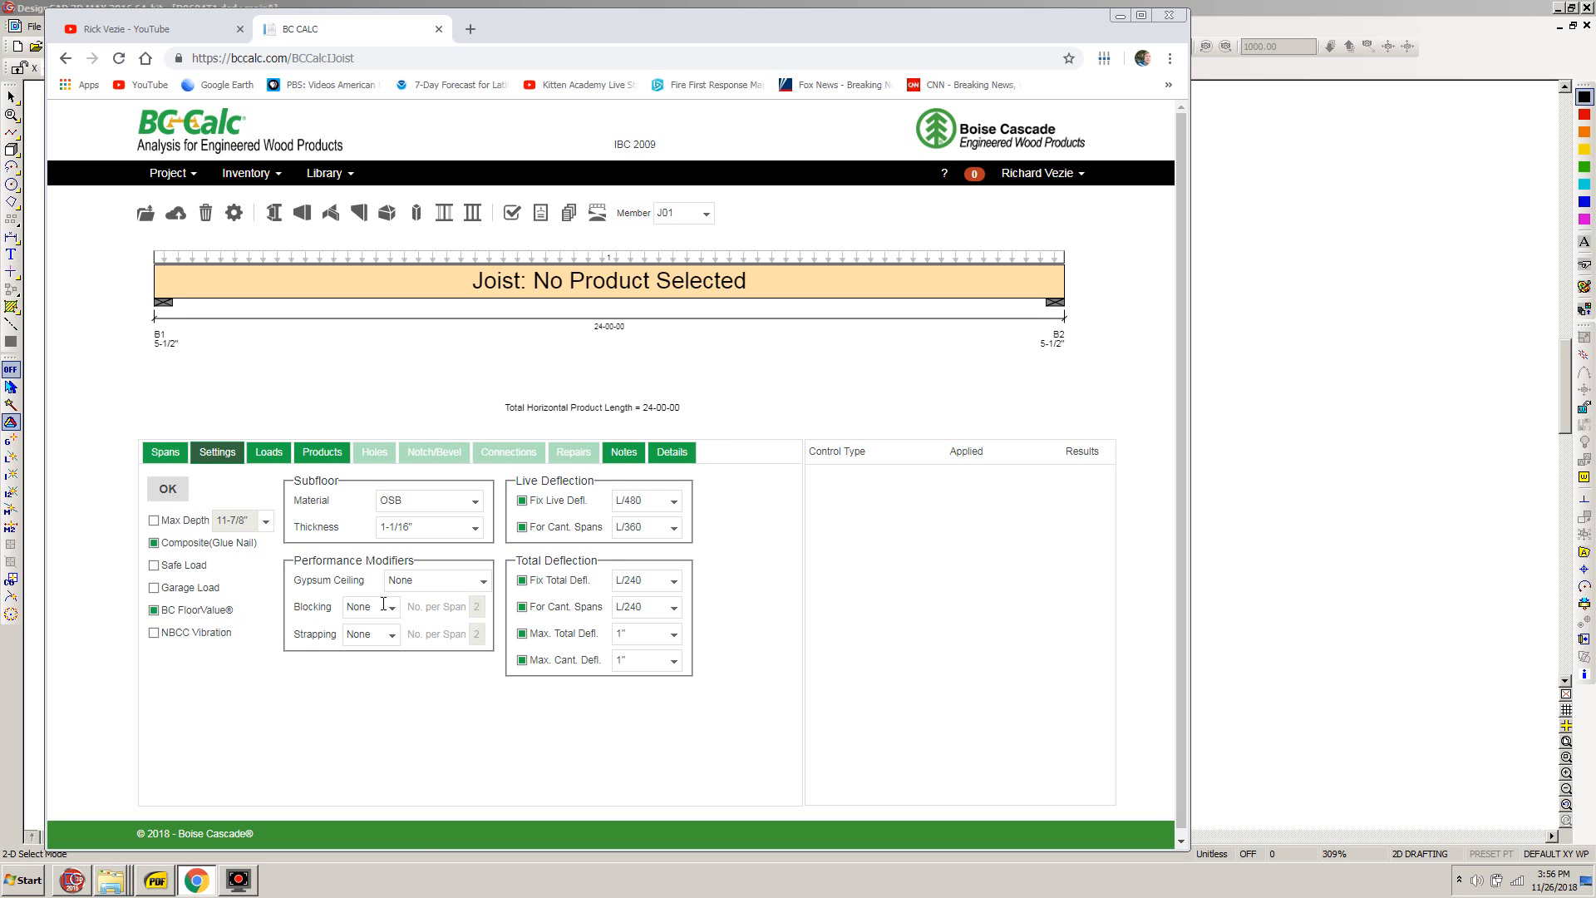
pyautogui.click(483, 582)
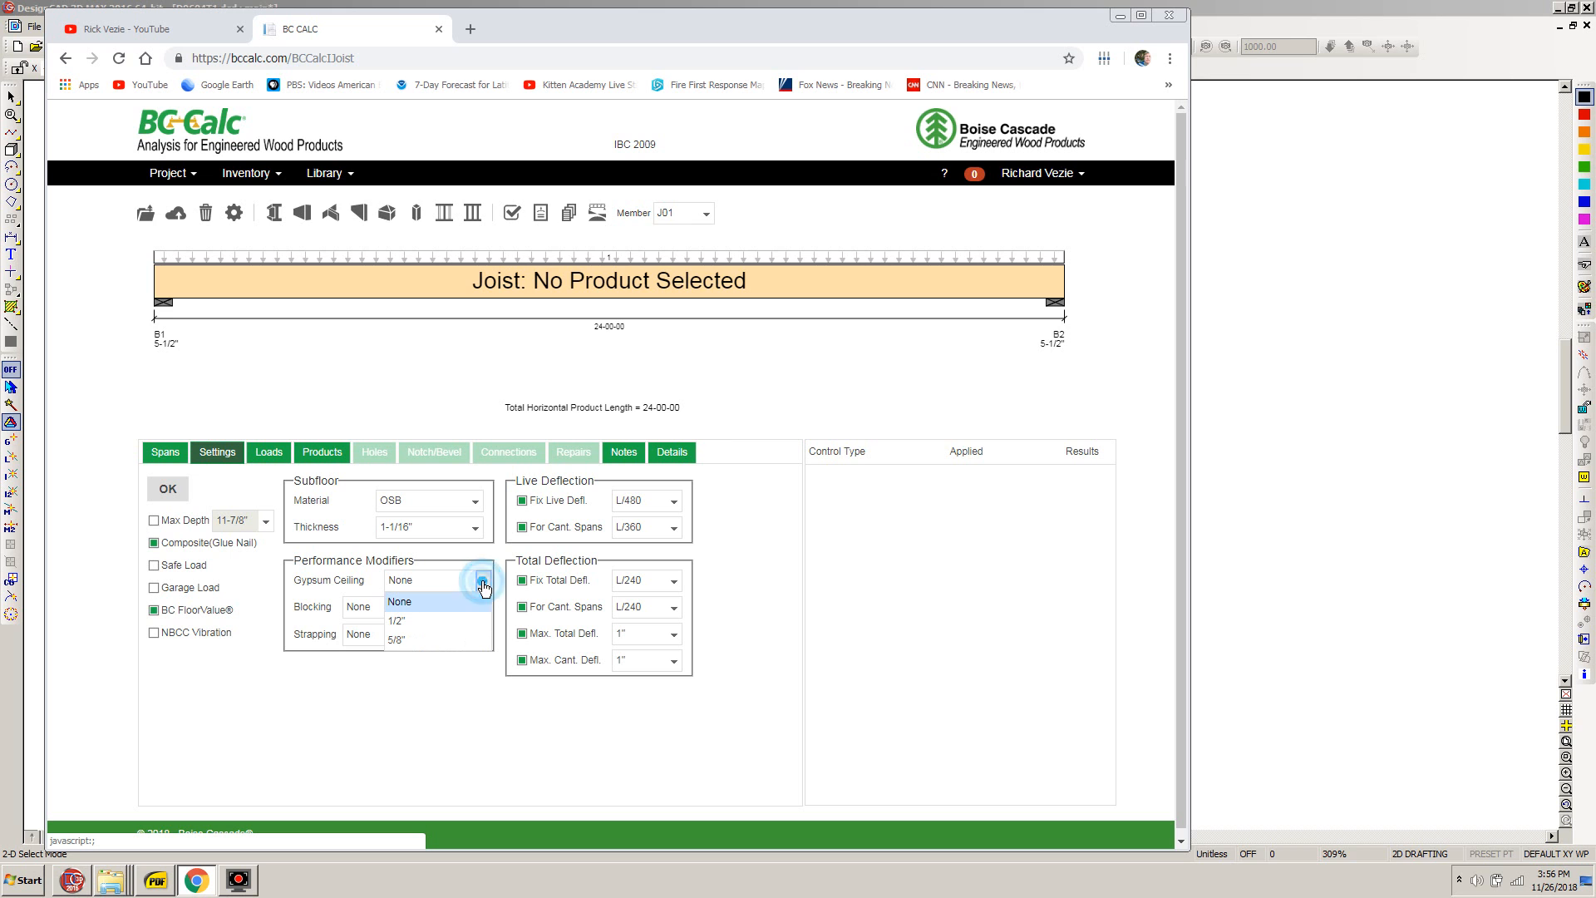
pyautogui.click(397, 641)
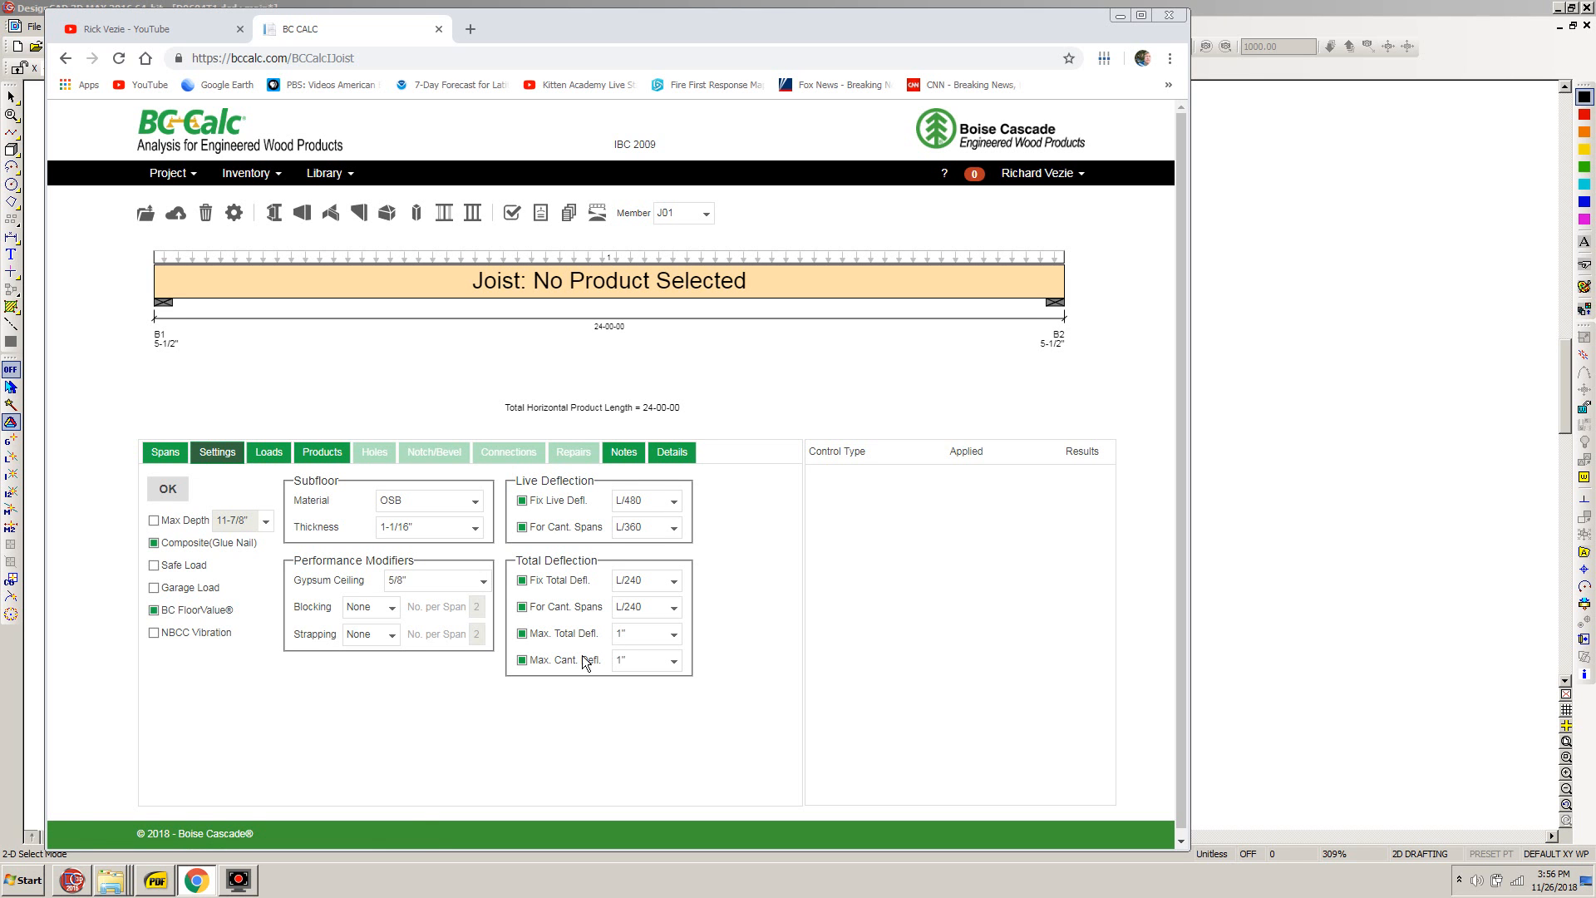
# - Set both the maximum total deflection and the maximum cantilever deflection to 3/4"
pyautogui.click(675, 636)
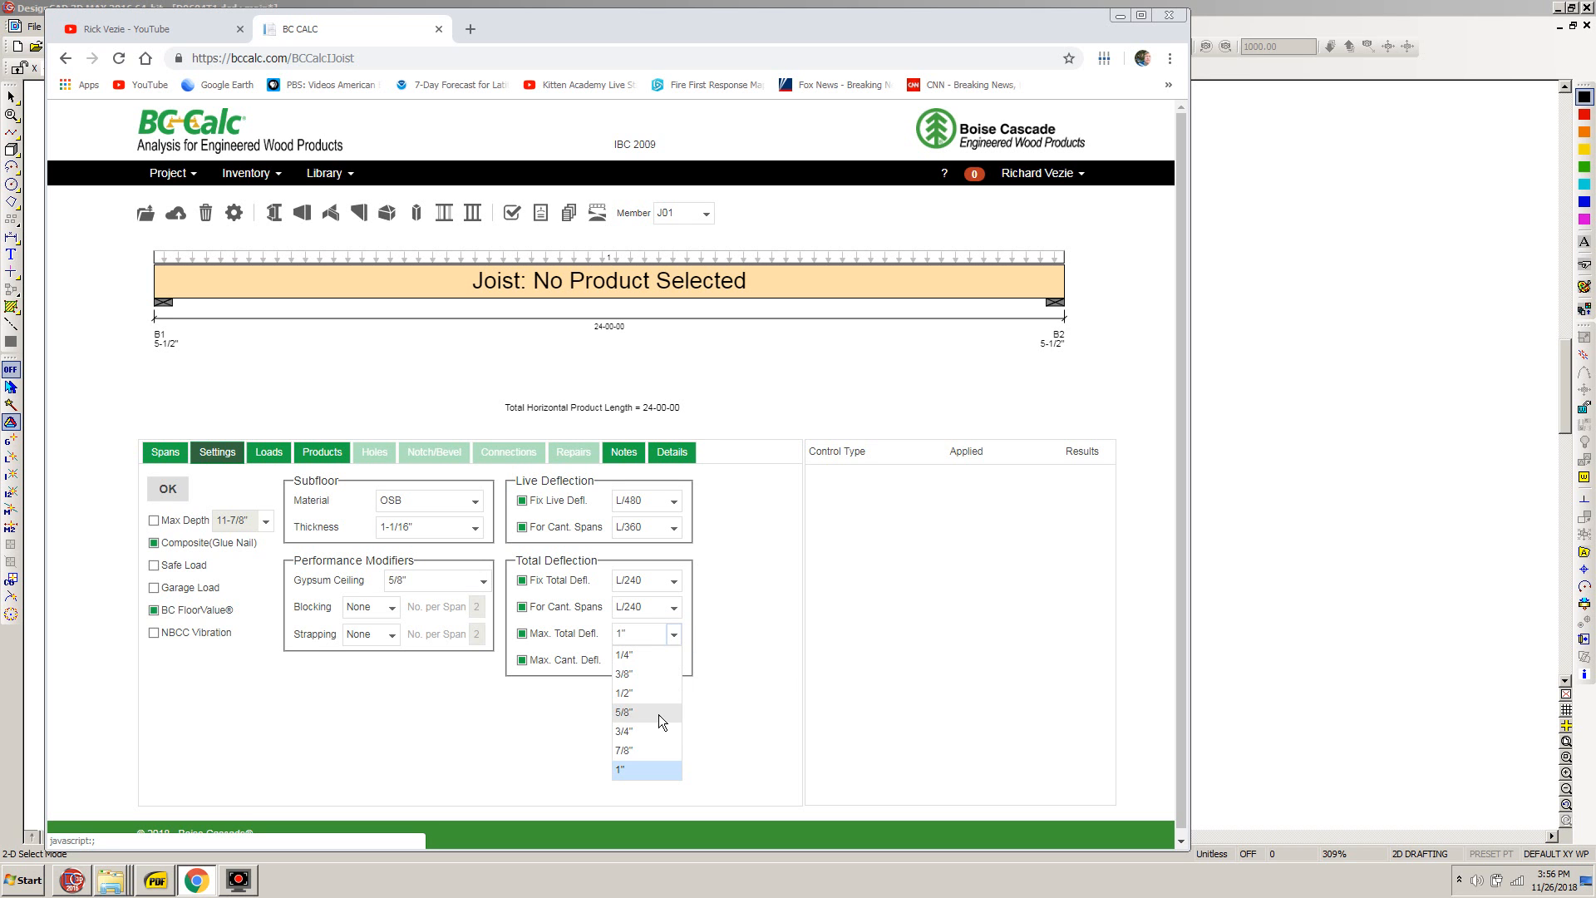
pyautogui.click(638, 734)
pyautogui.click(673, 660)
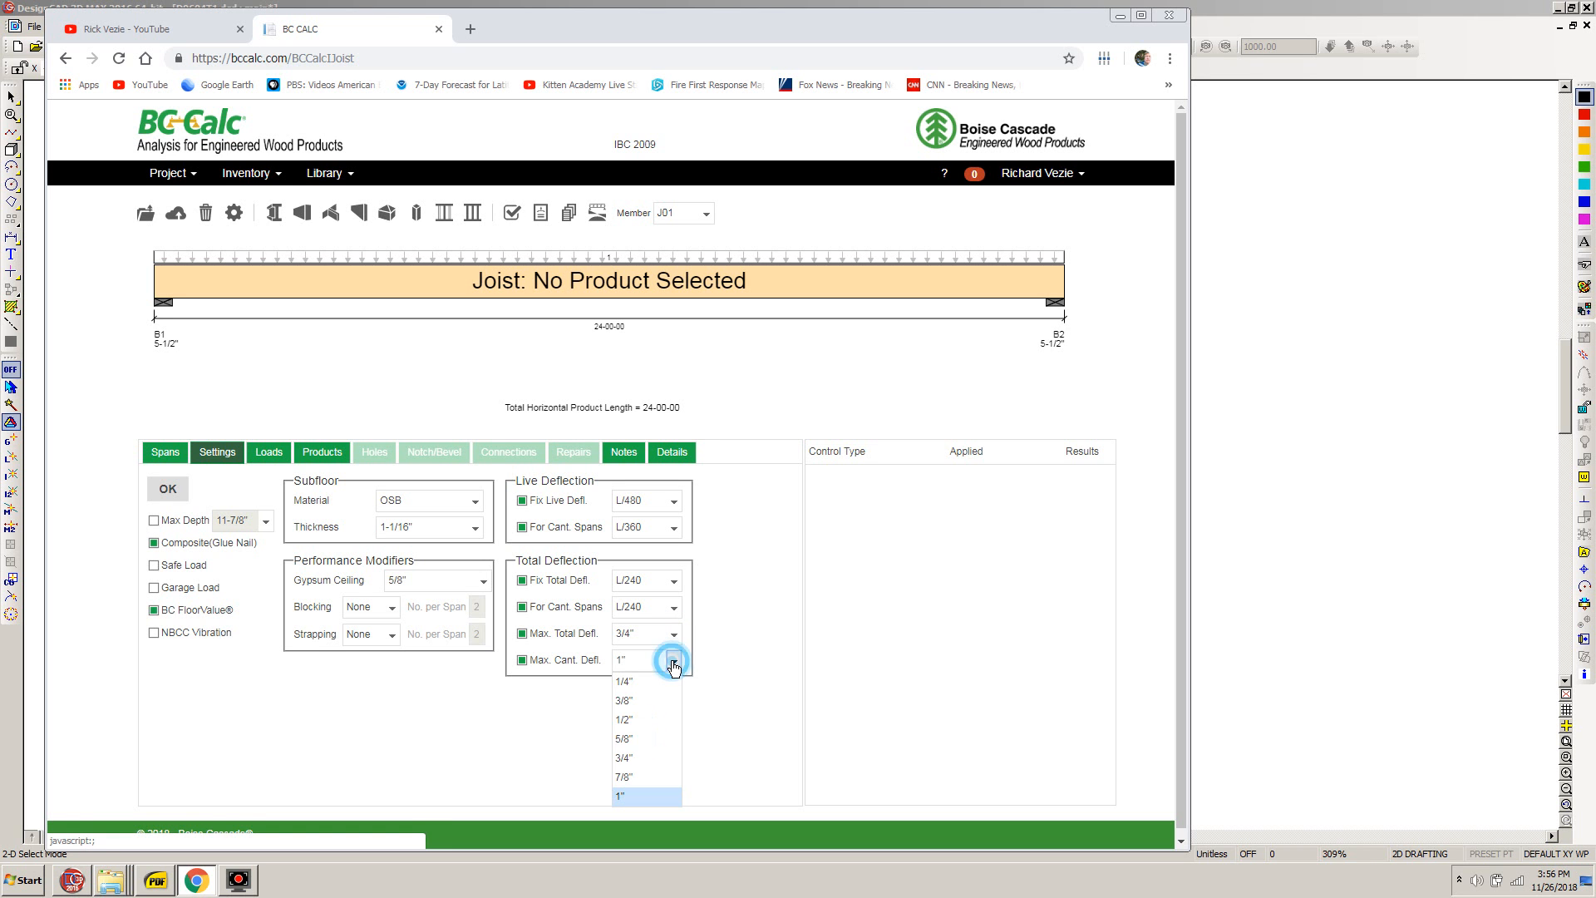
pyautogui.click(631, 757)
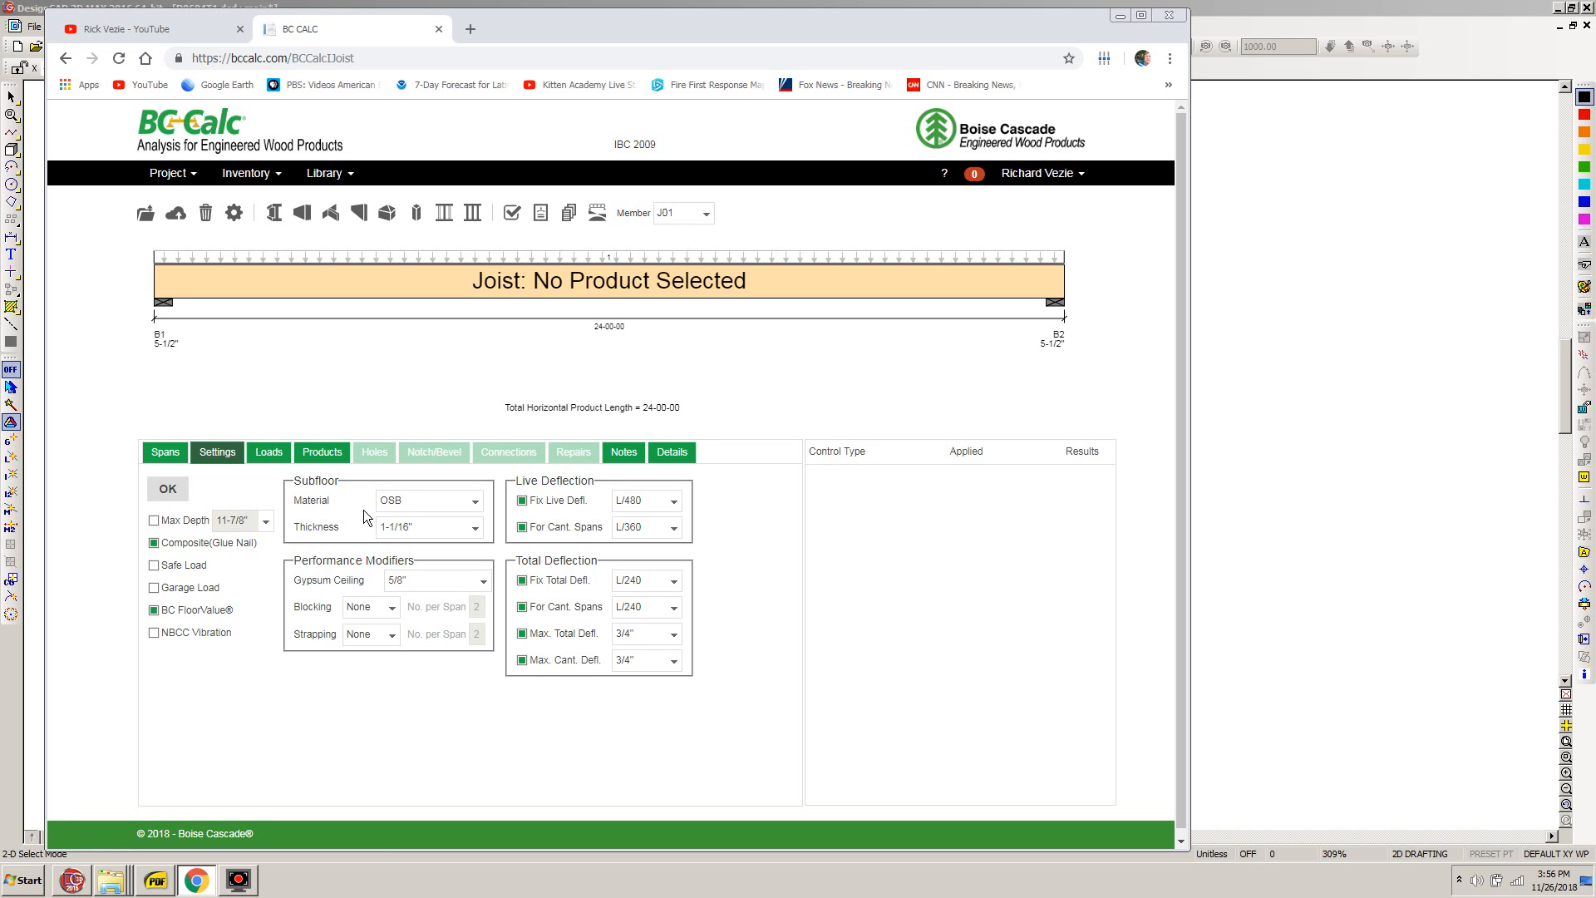
# - Change the dead load component of the Standard Load to 15.00 lb/ft² and save the load
pyautogui.click(269, 453)
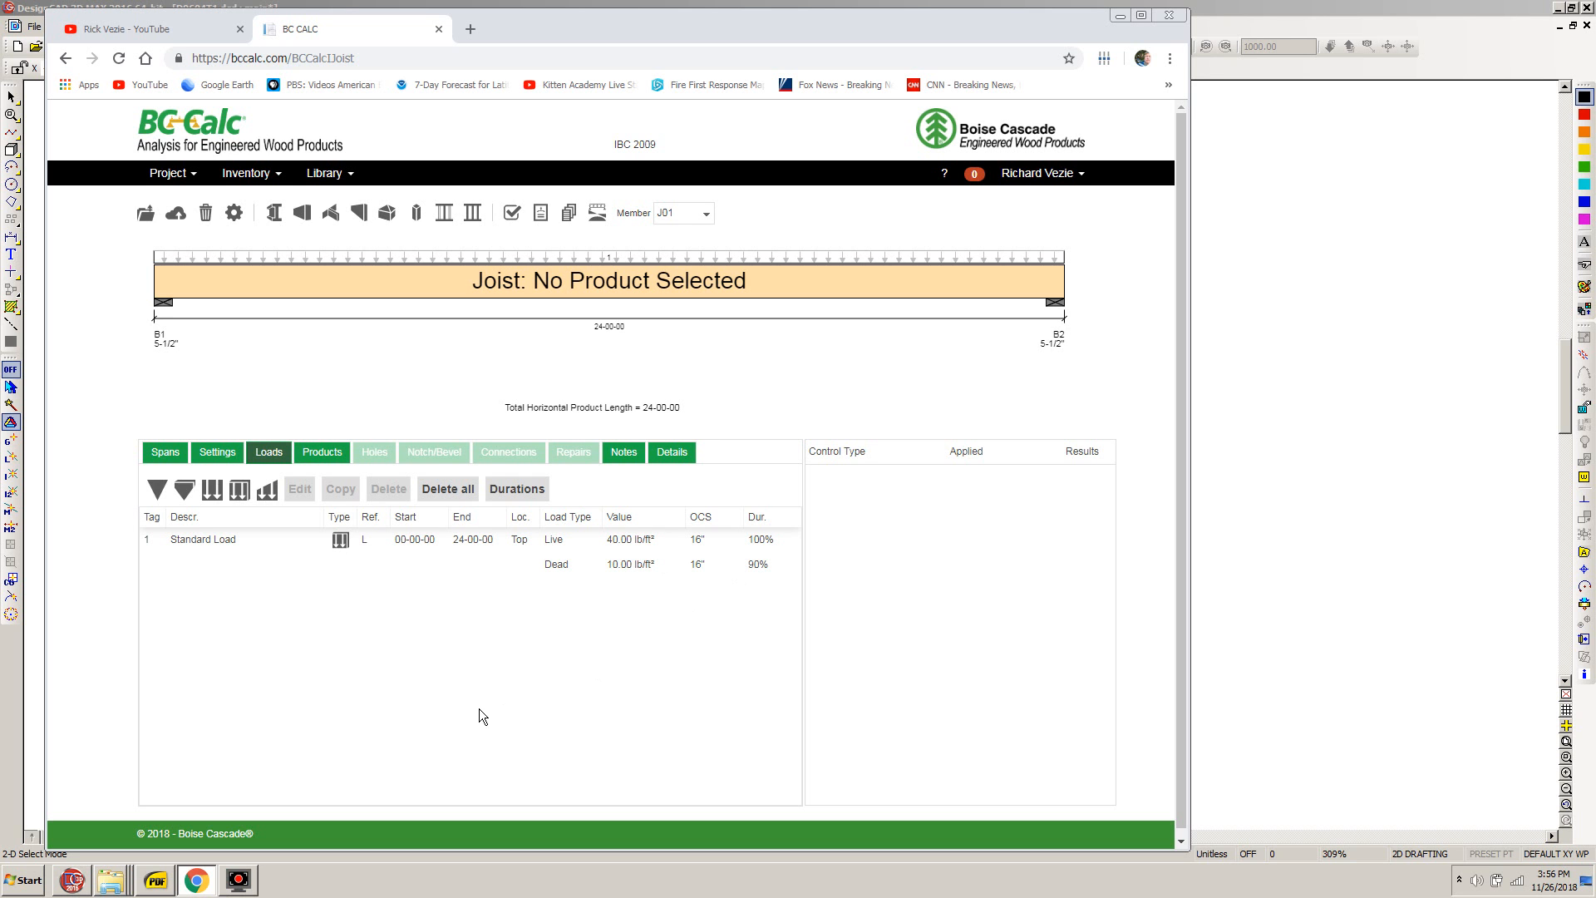
pyautogui.click(628, 564)
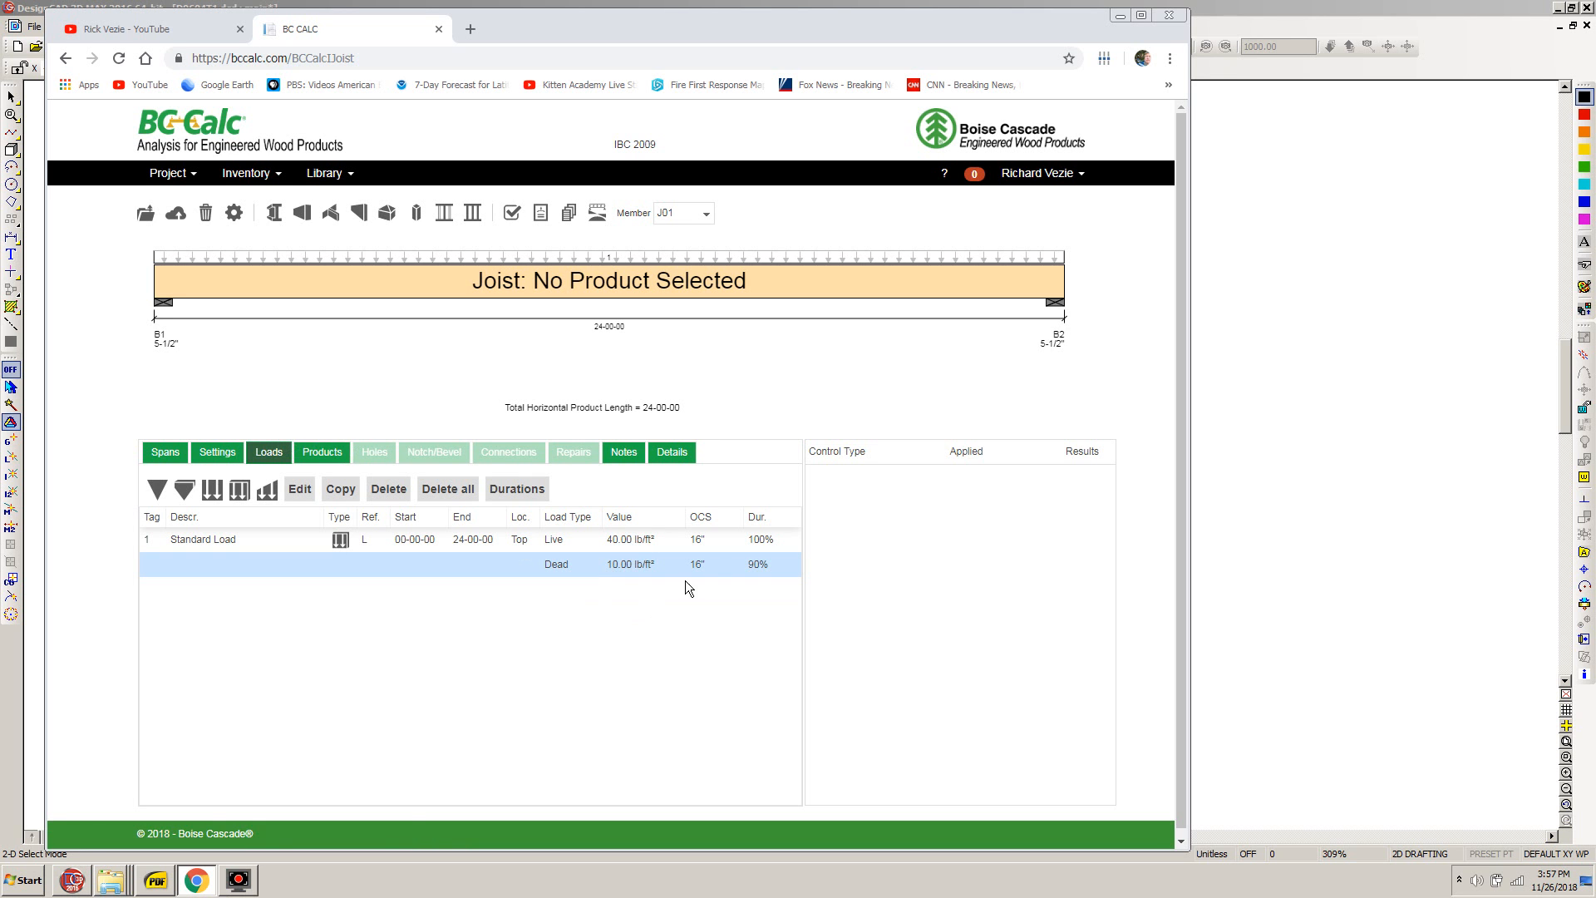
pyautogui.click(299, 489)
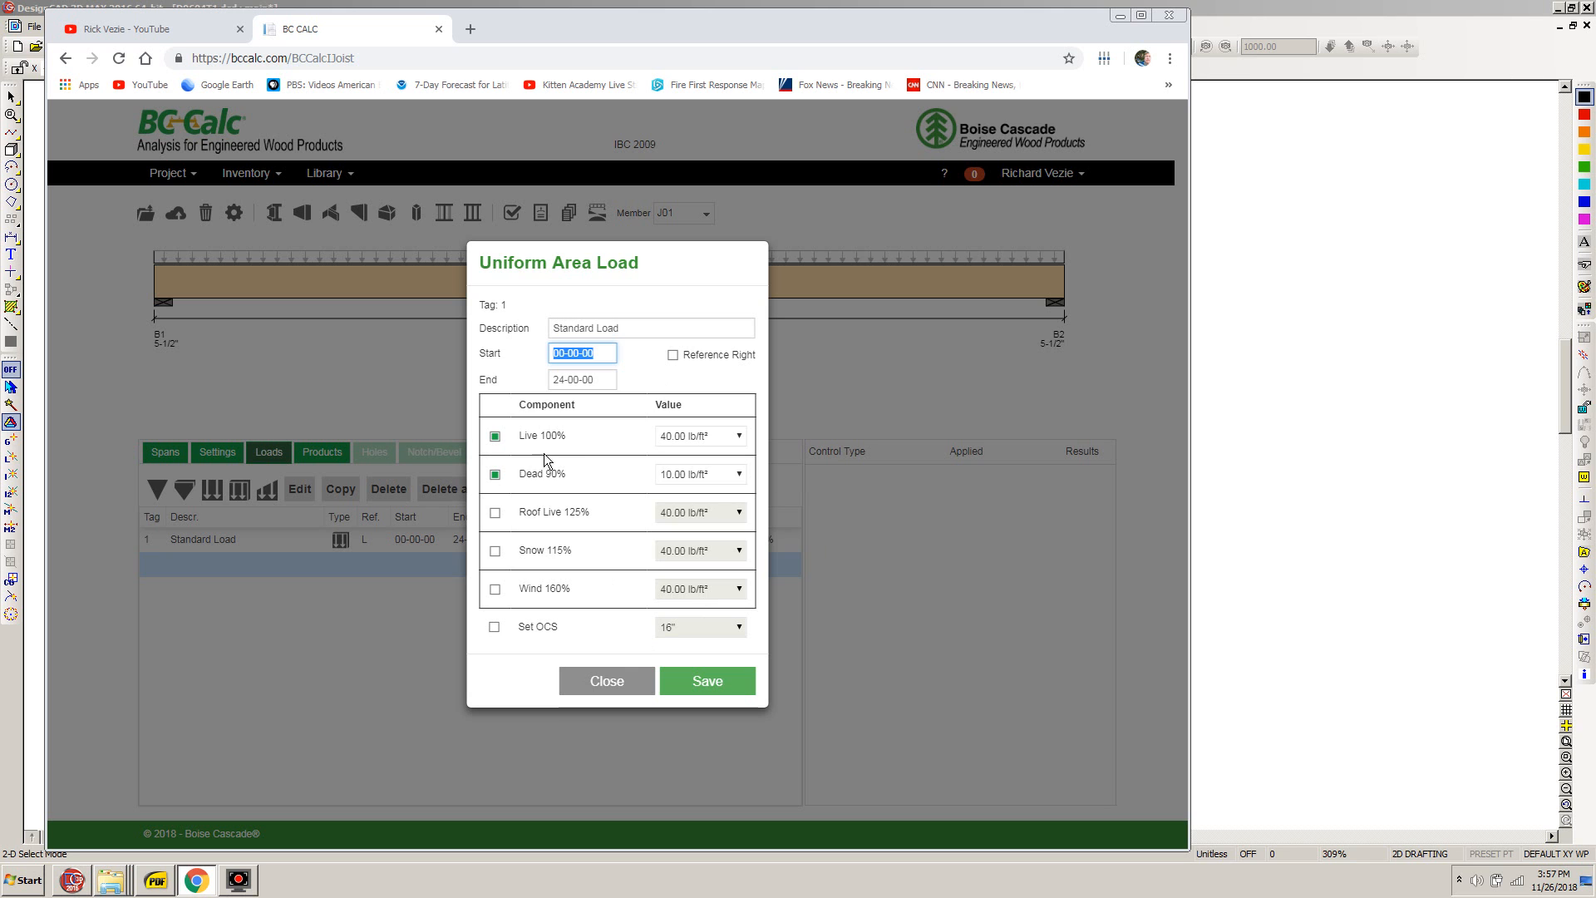
pyautogui.click(739, 475)
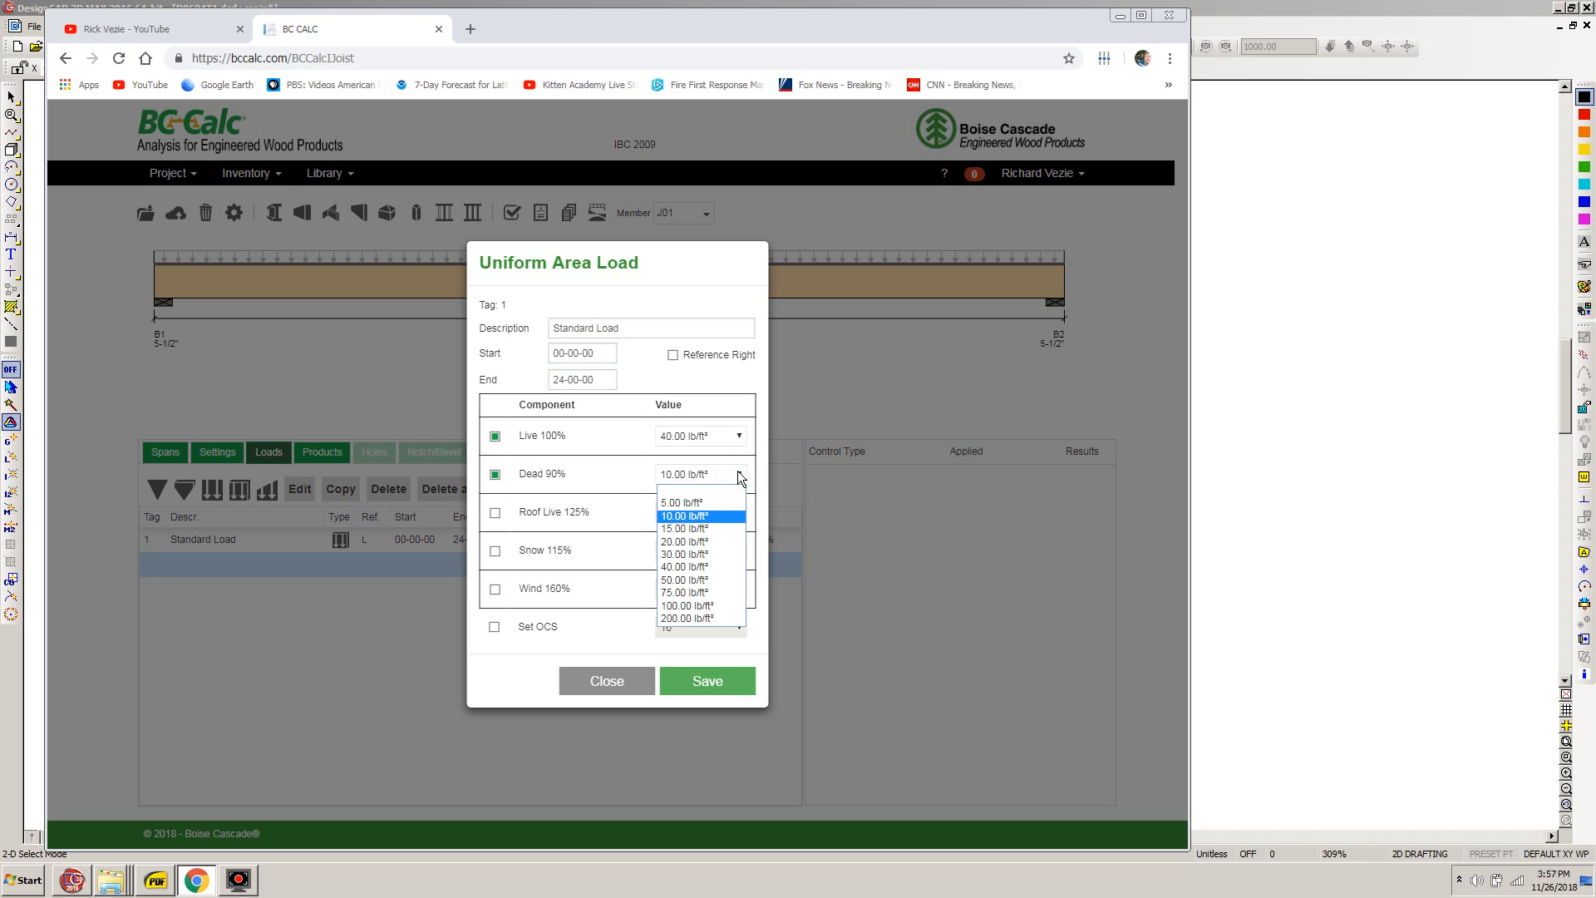
pyautogui.click(686, 529)
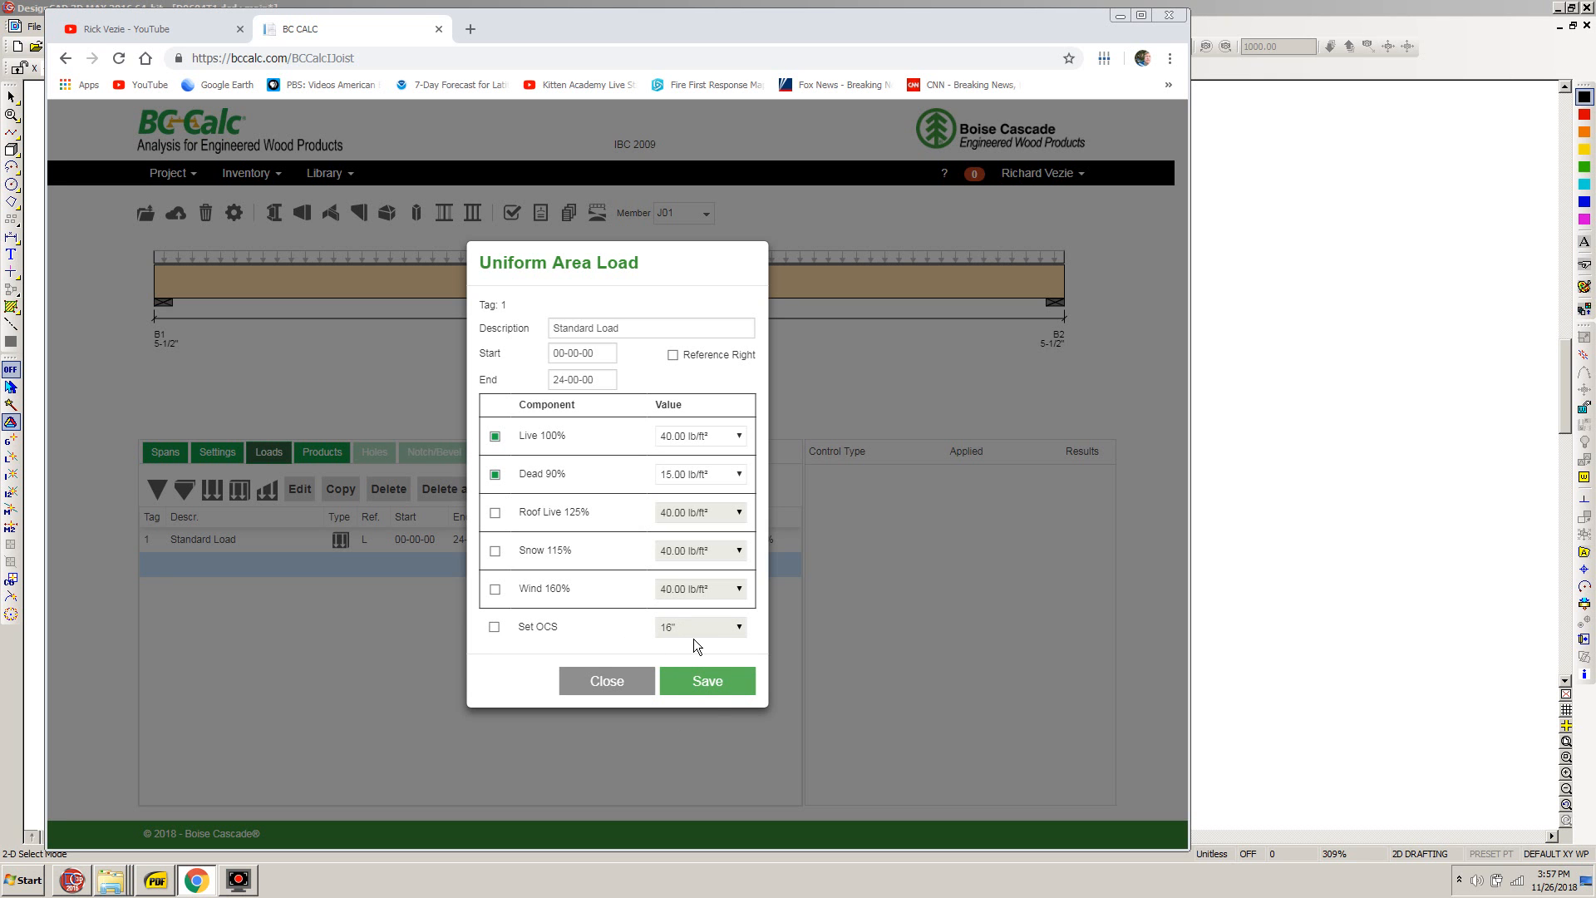
pyautogui.click(706, 683)
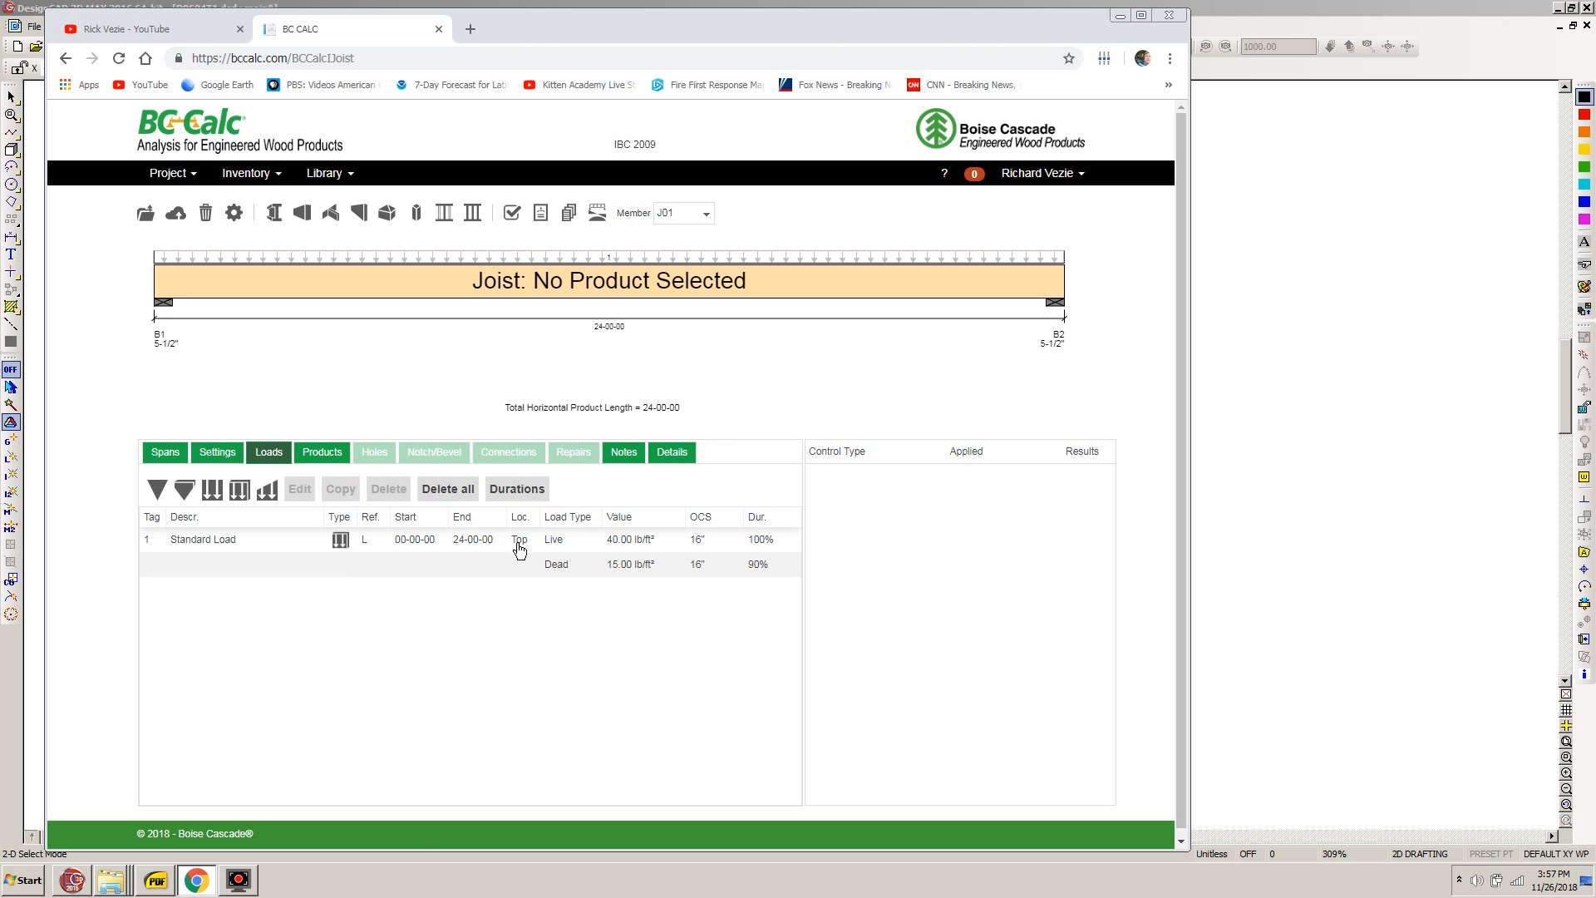
# - Narrow the joist product choices to the BCI® 90s-2.0 series
pyautogui.click(320, 455)
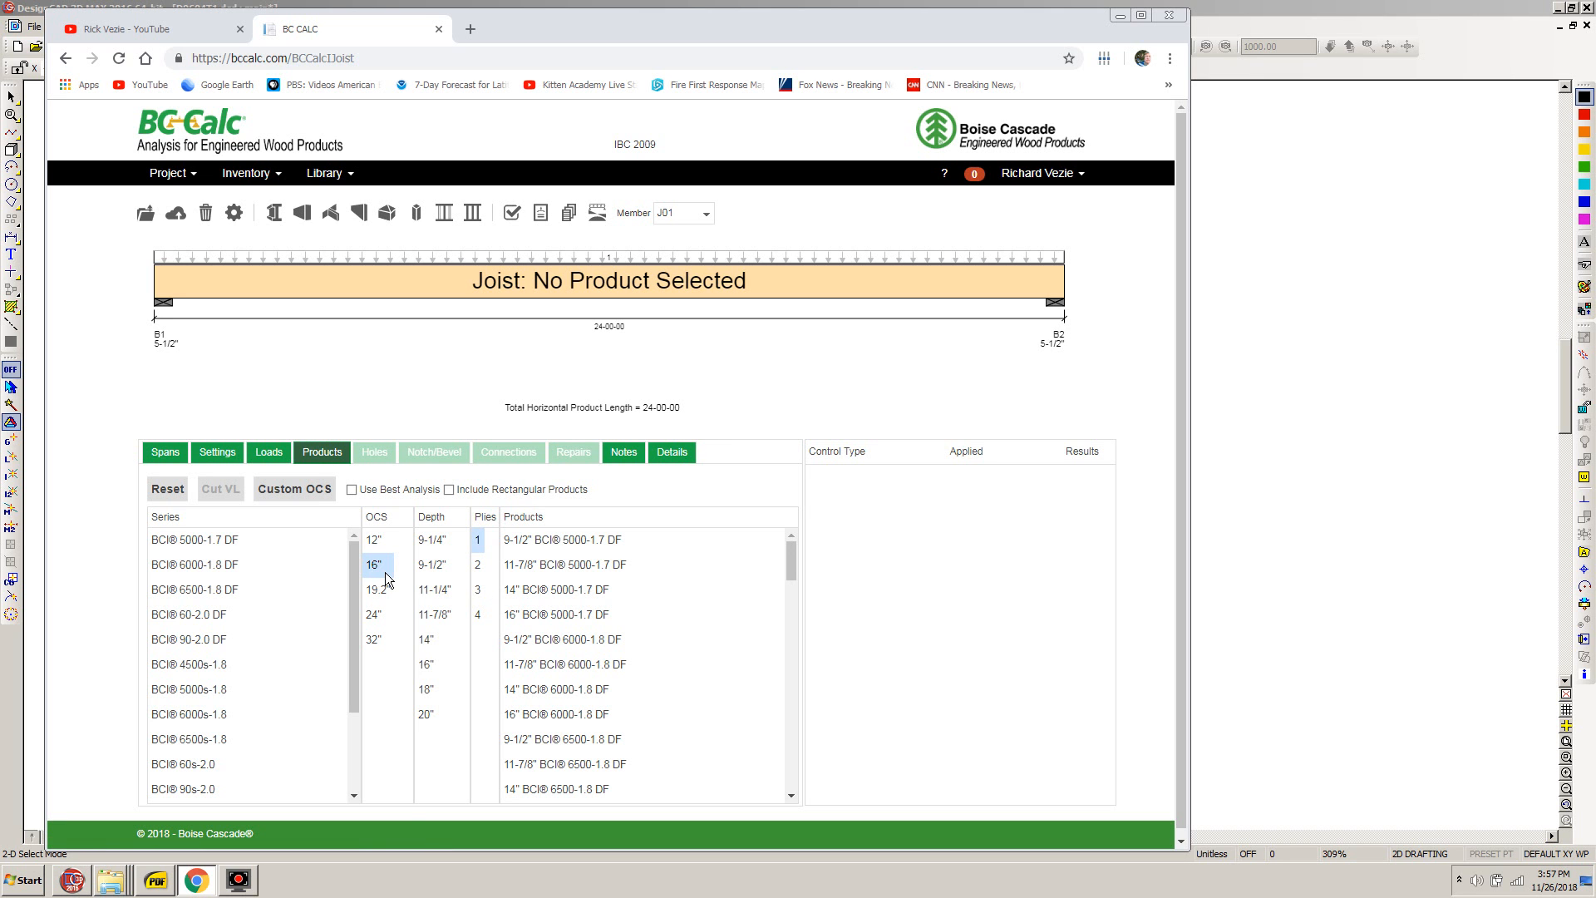
pyautogui.moveTo(352, 643); pyautogui.dragTo(356, 690)
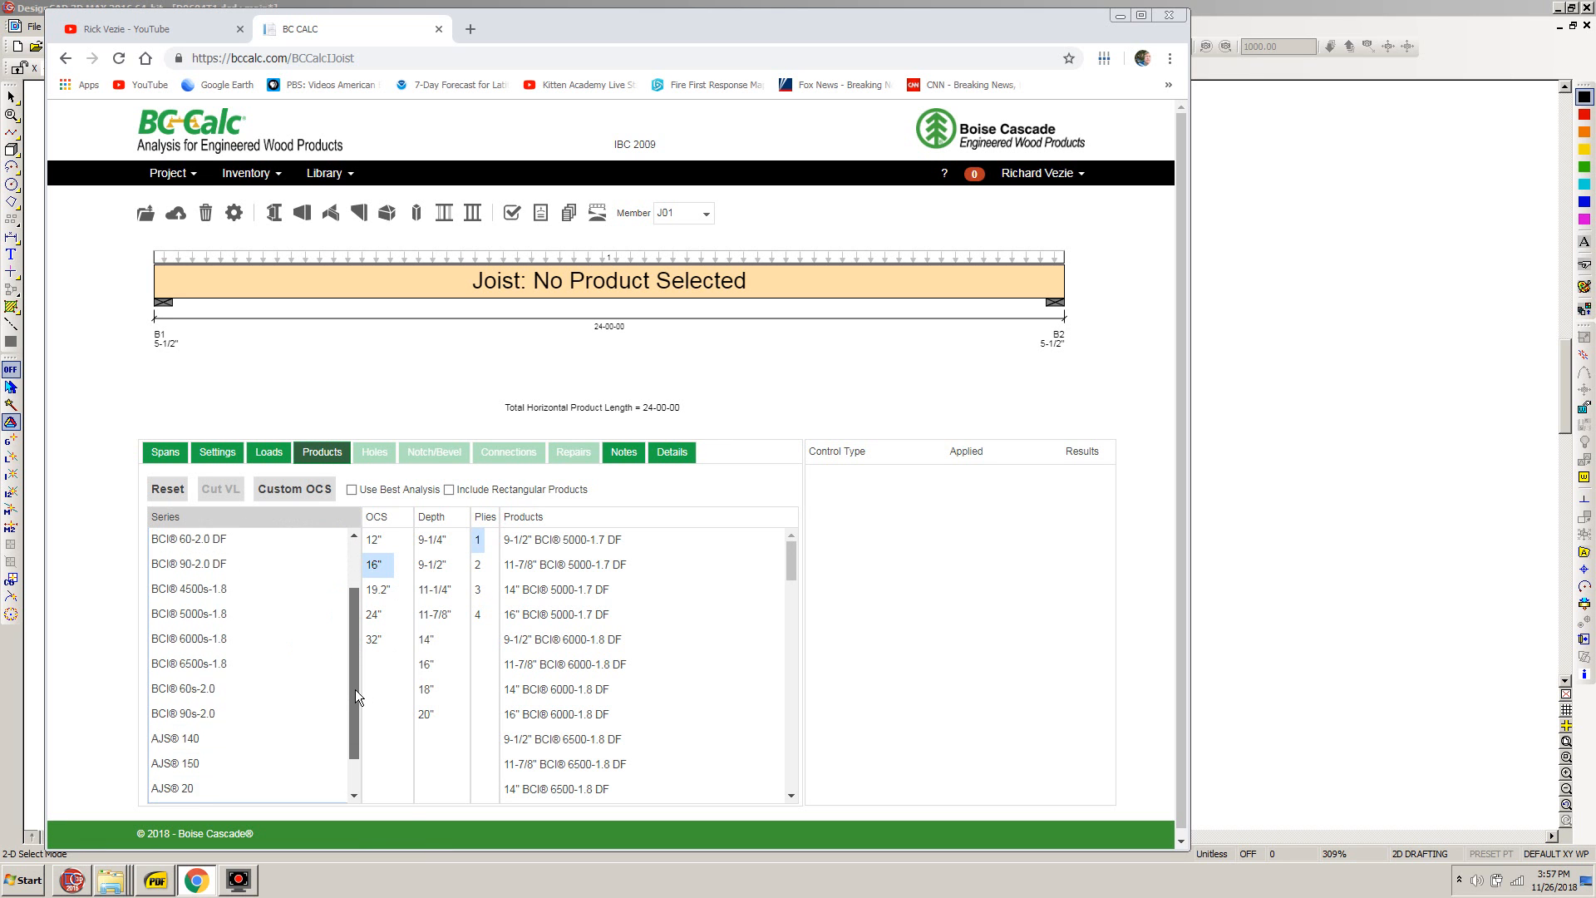
pyautogui.click(194, 714)
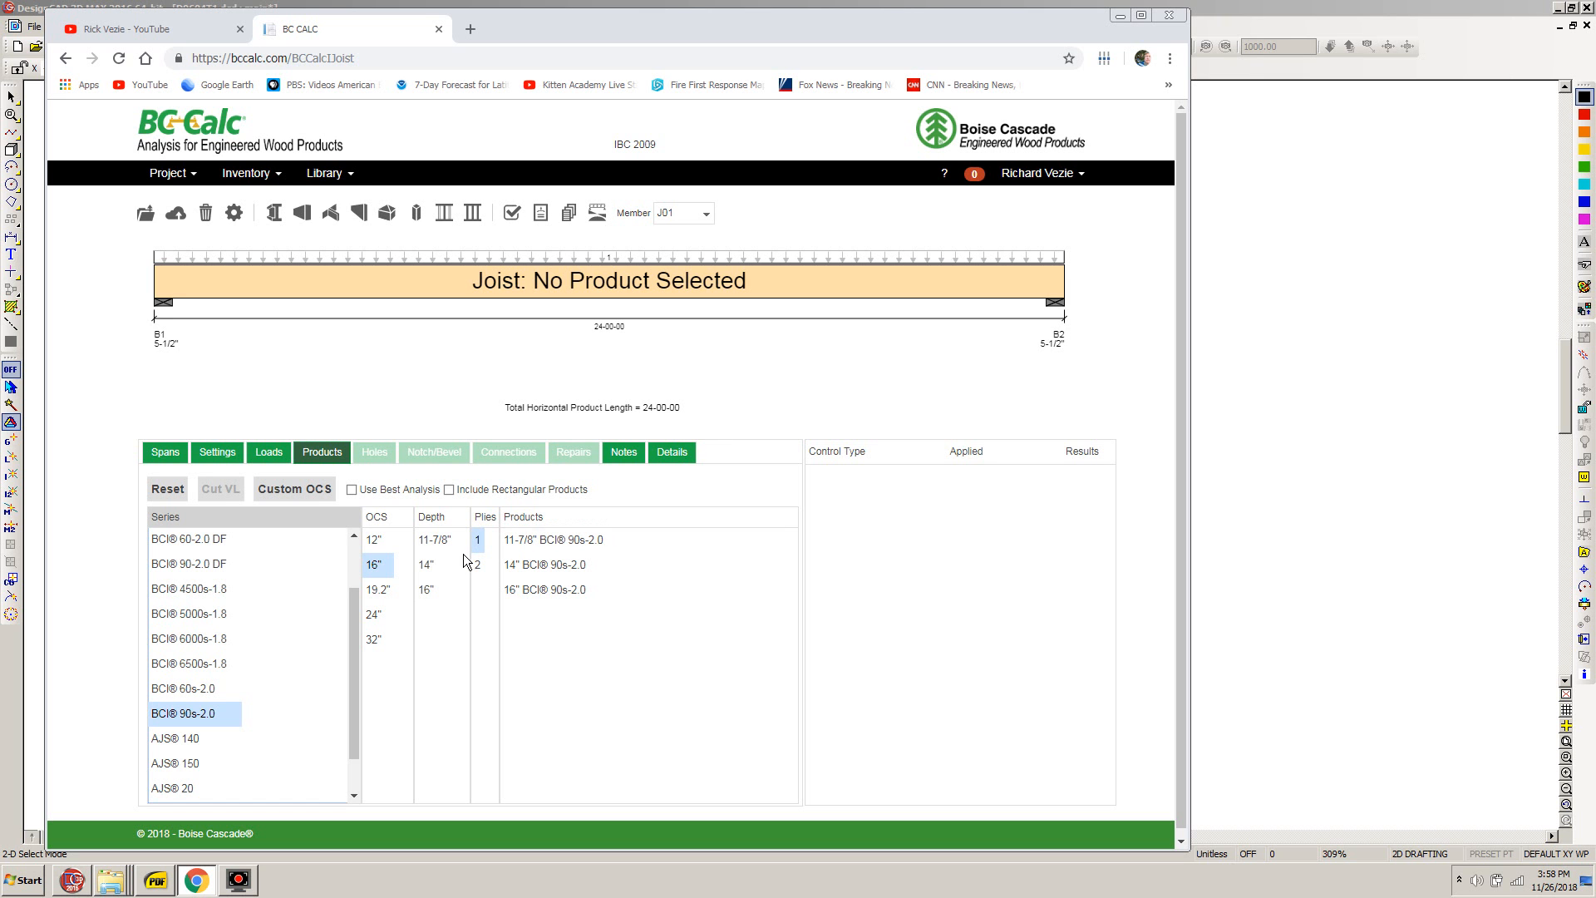
# - Choose the single-ply 11-7/8" BCI® 90s-2.0 joist at 16" spacing and analyze the member
pyautogui.click(429, 541)
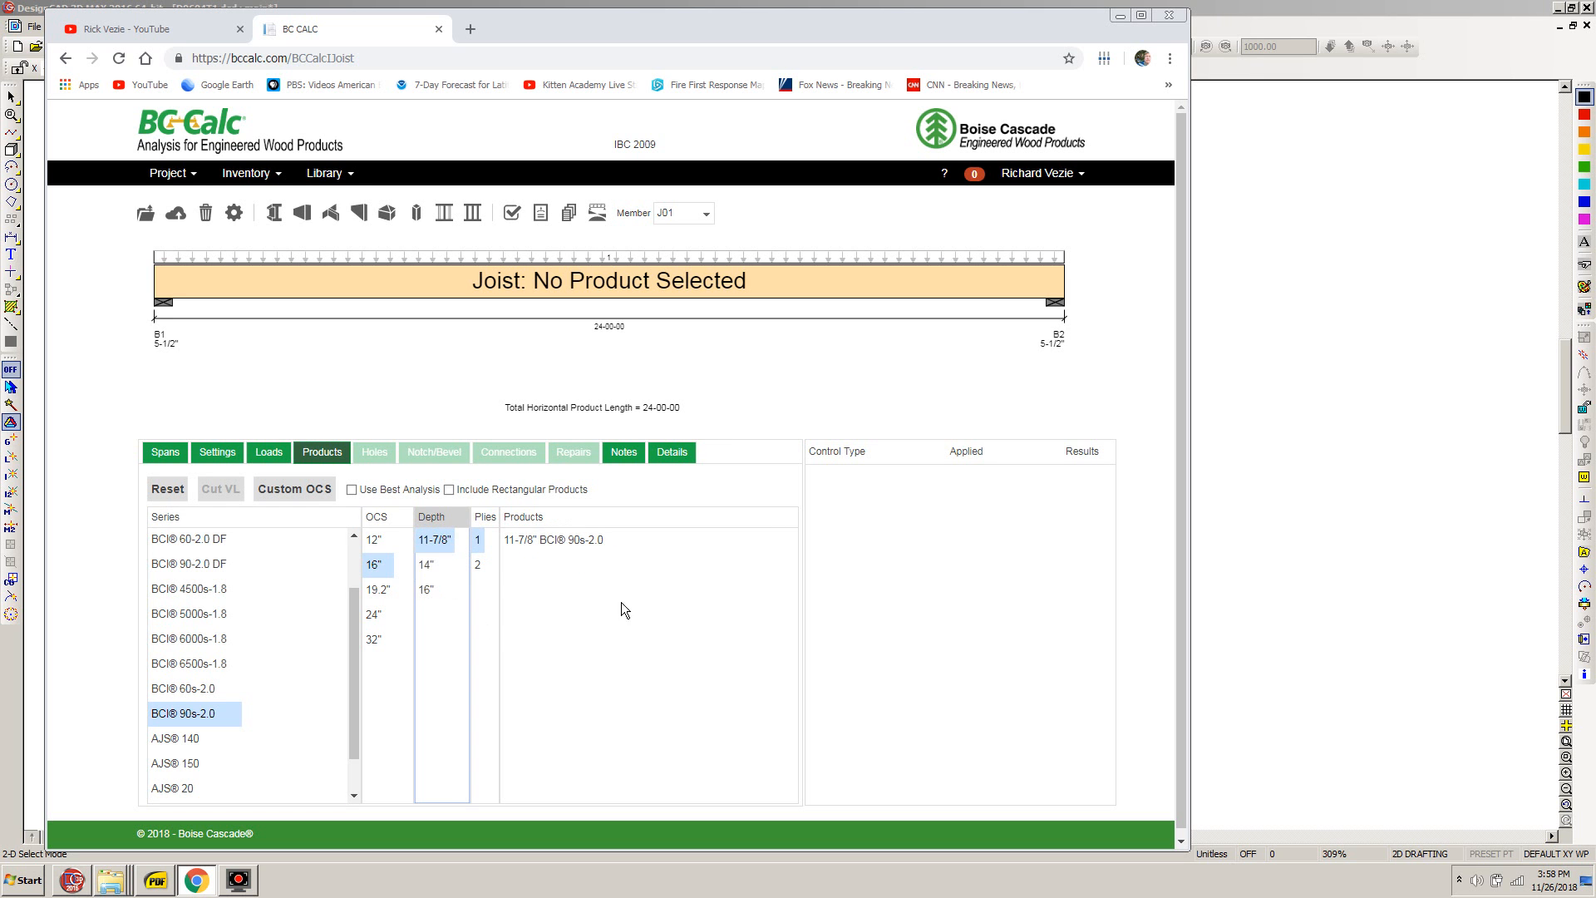
pyautogui.click(542, 541)
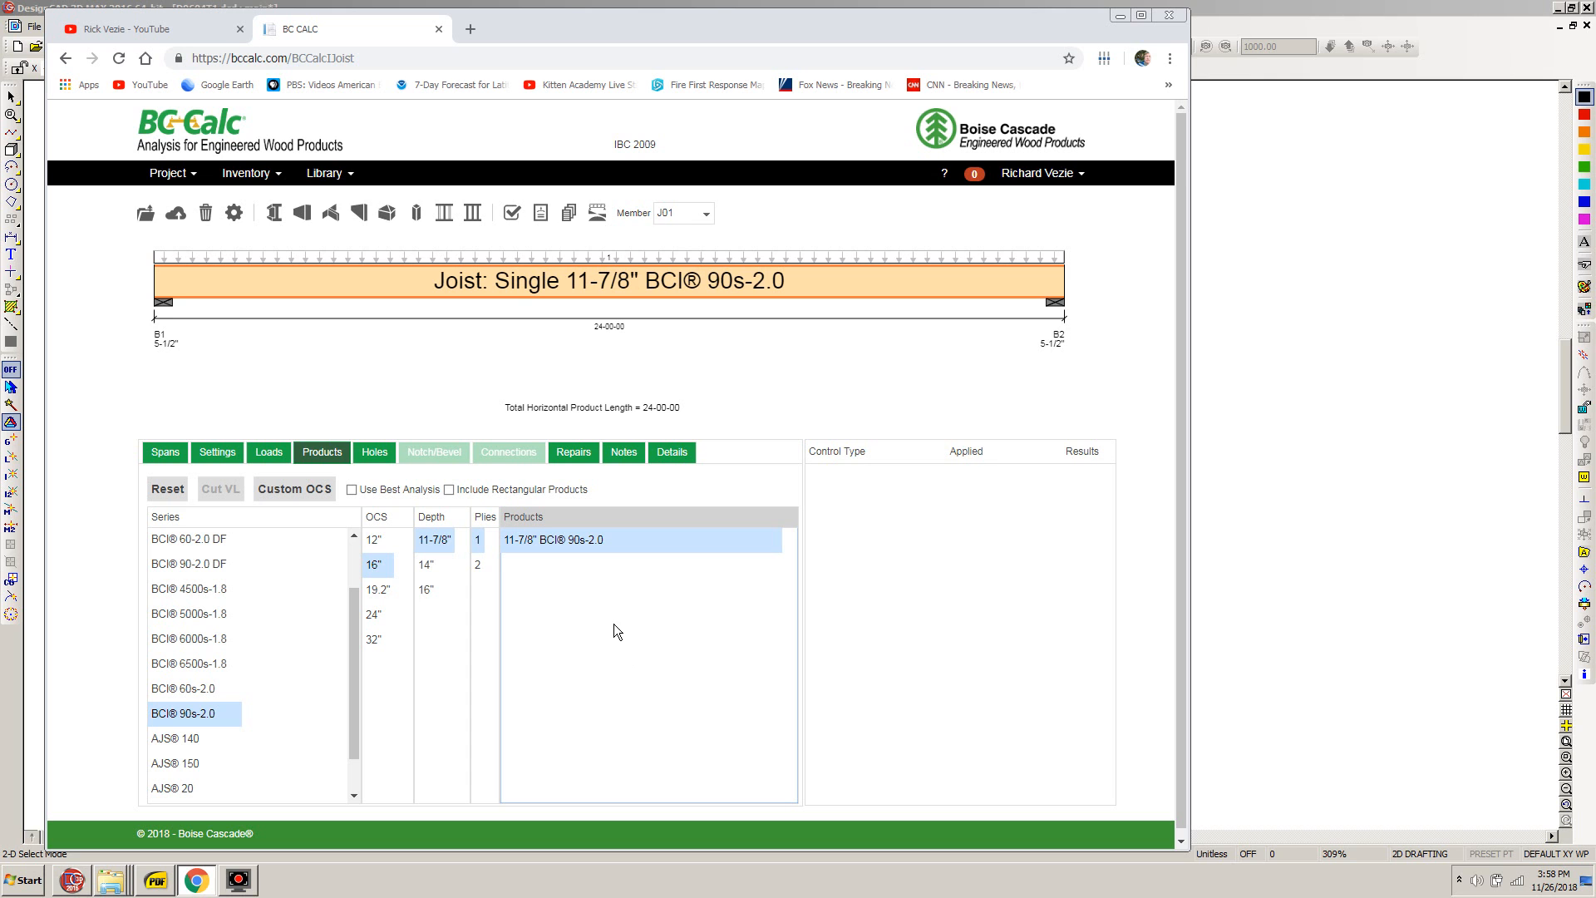
pyautogui.click(512, 215)
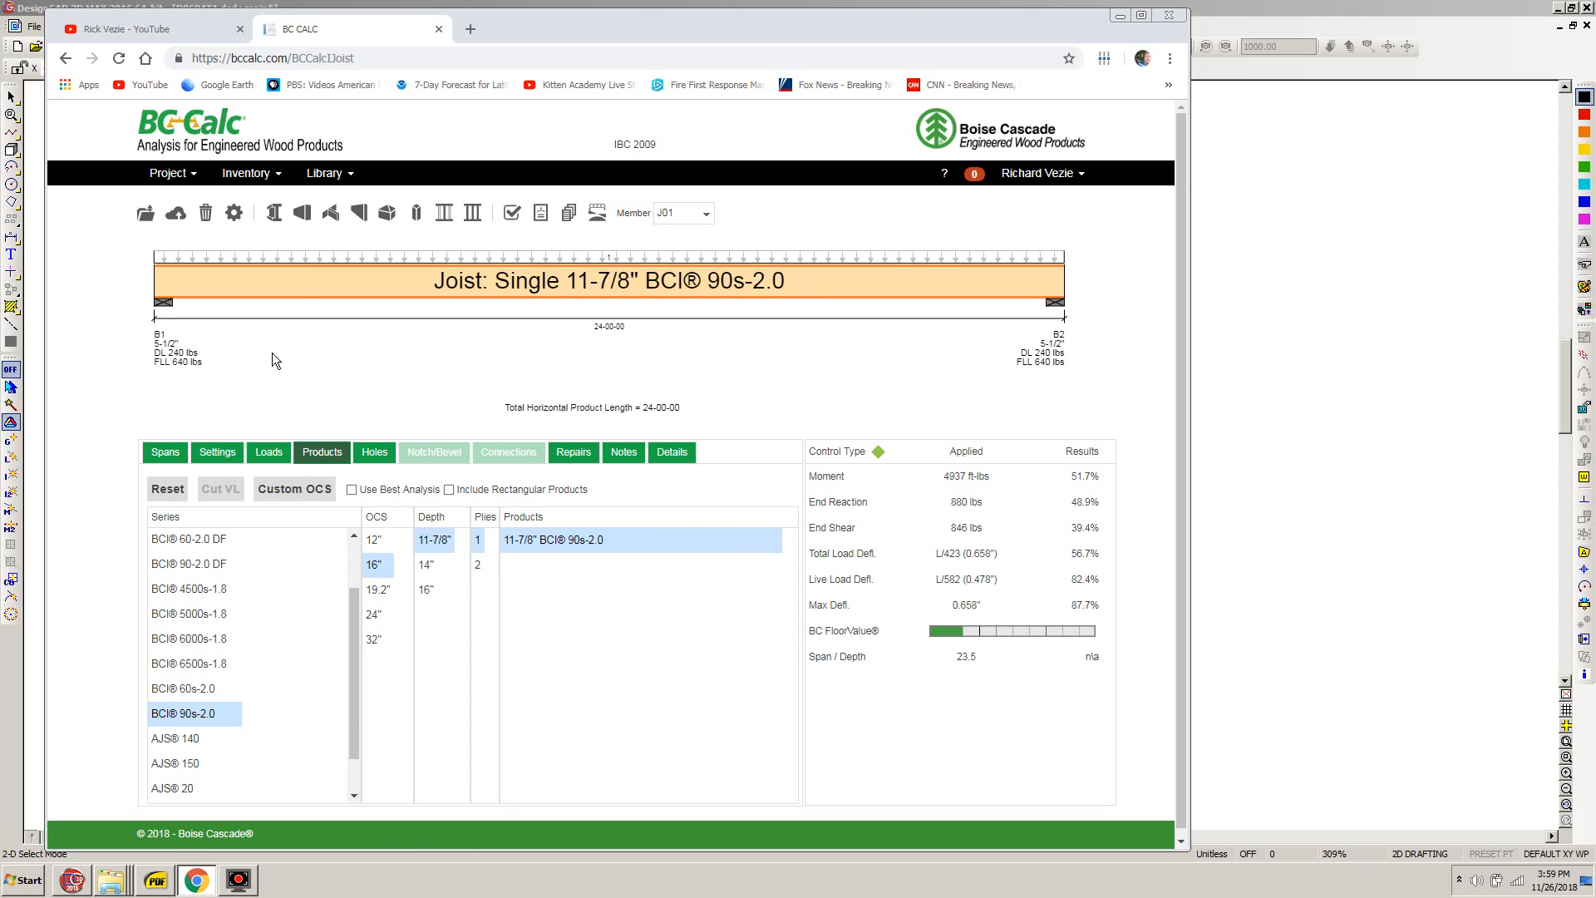
# - Save the analysis in project D0604, overwriting D0604 UFJ-1 TYPICAL UPPER FLOOR JOIST, and close the browser
pyautogui.click(176, 218)
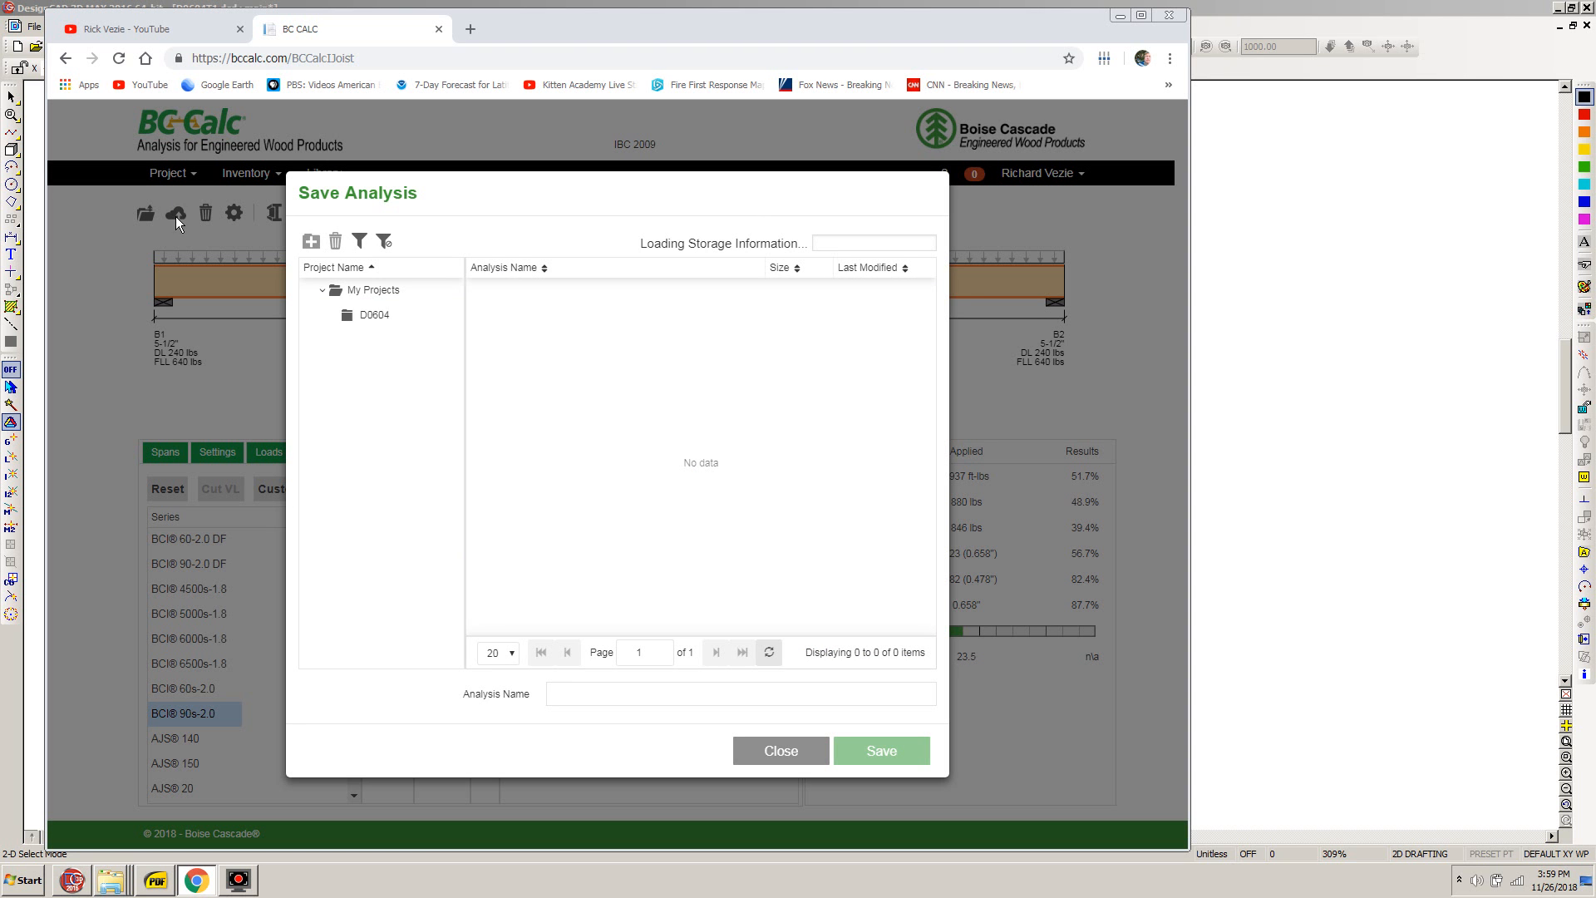
pyautogui.click(363, 315)
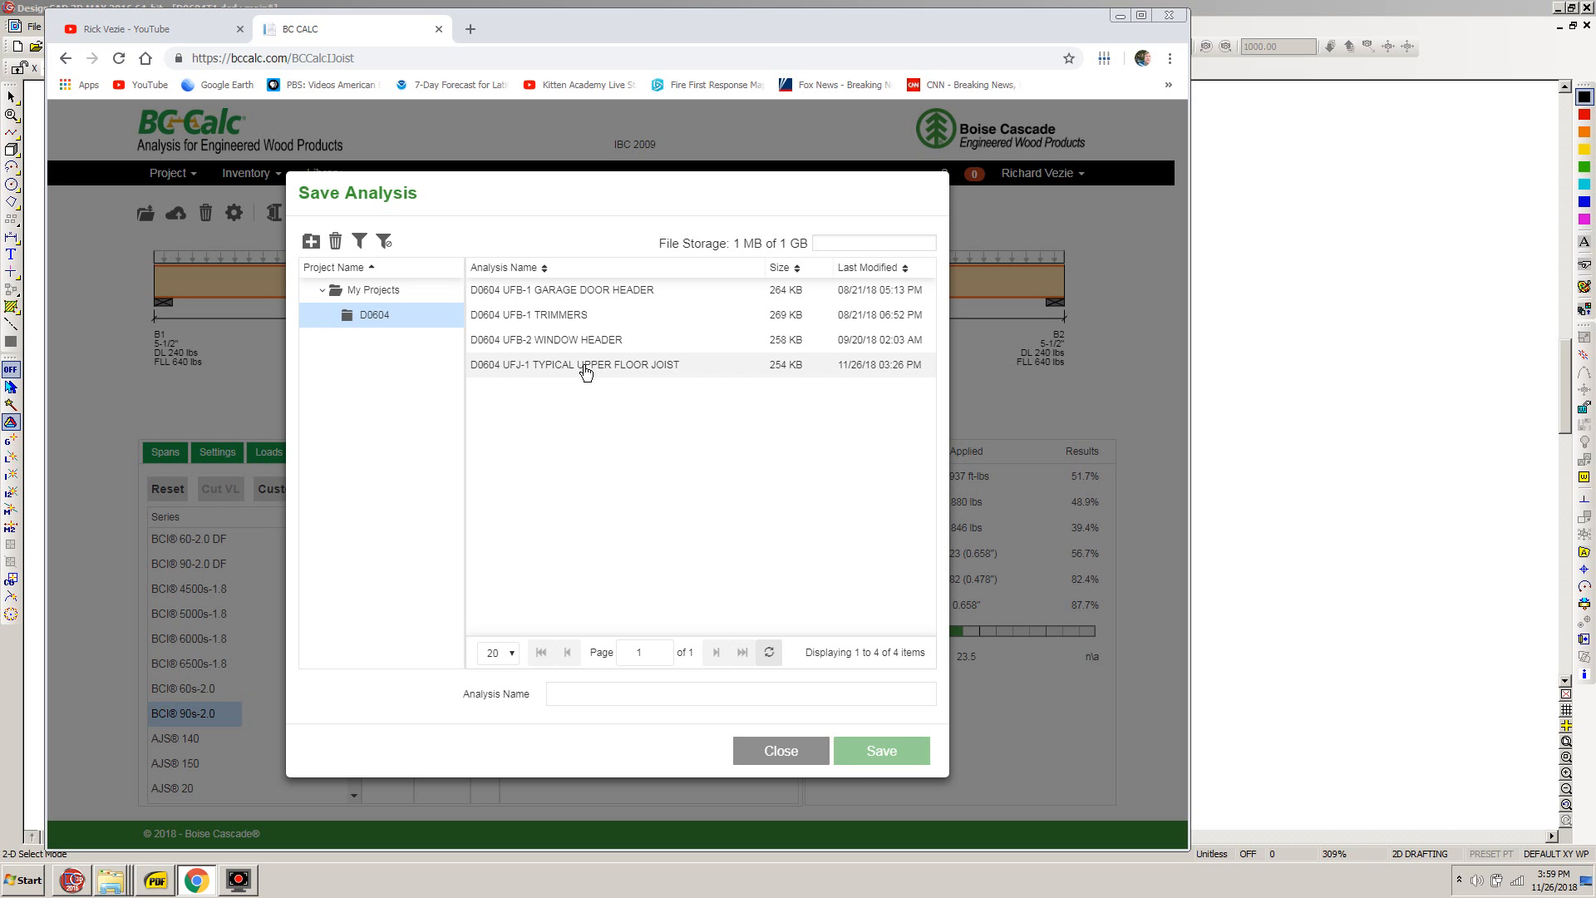
pyautogui.click(529, 366)
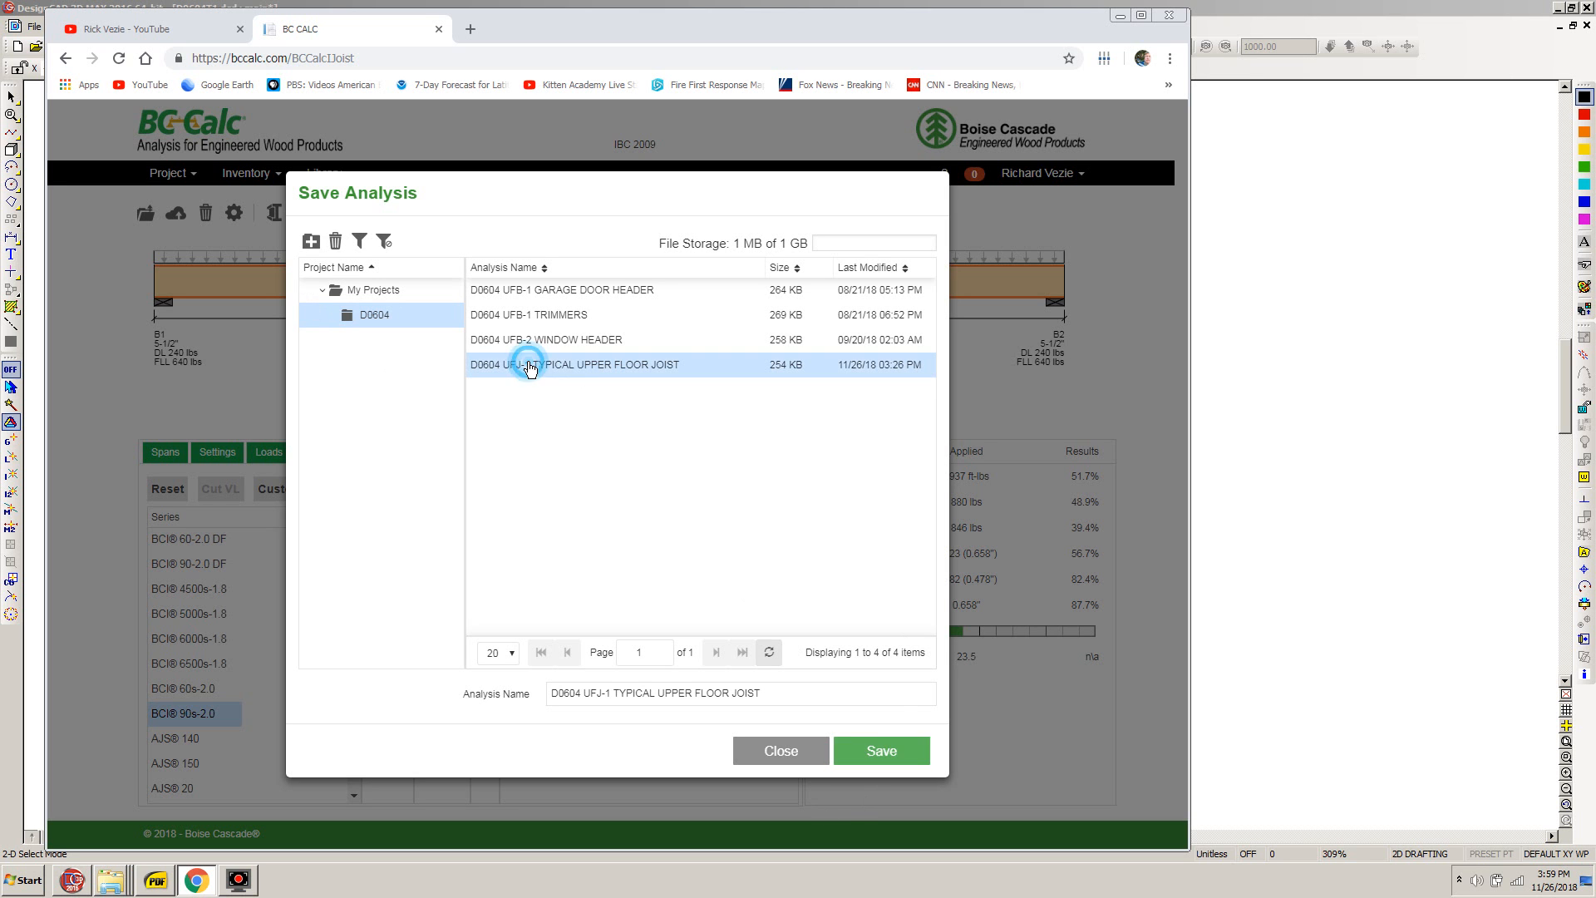
pyautogui.click(883, 759)
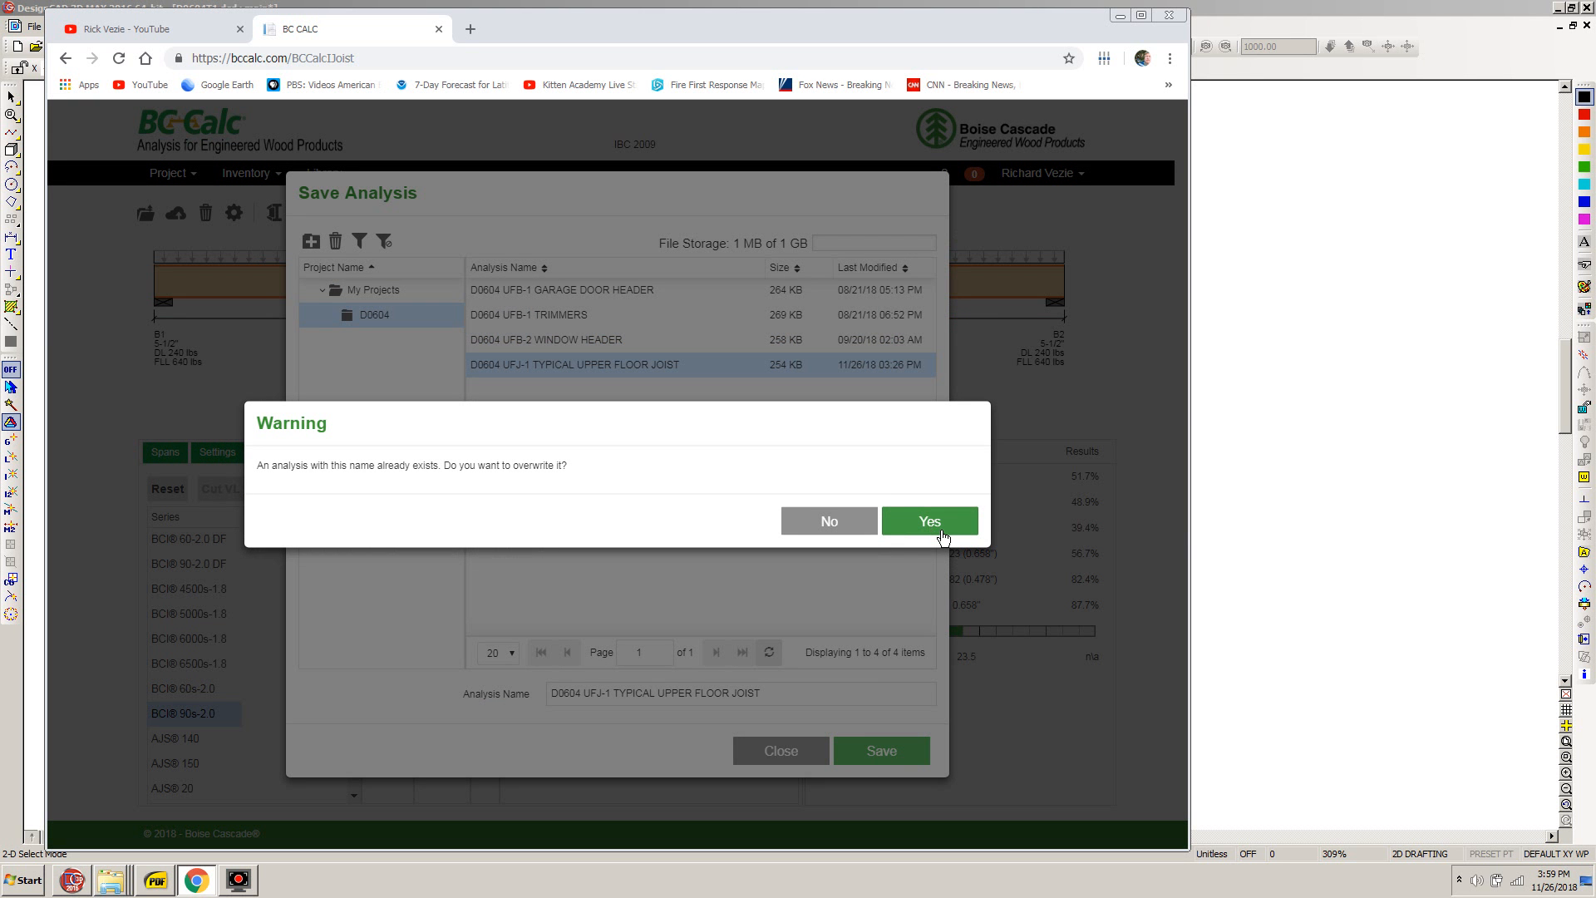
pyautogui.click(925, 526)
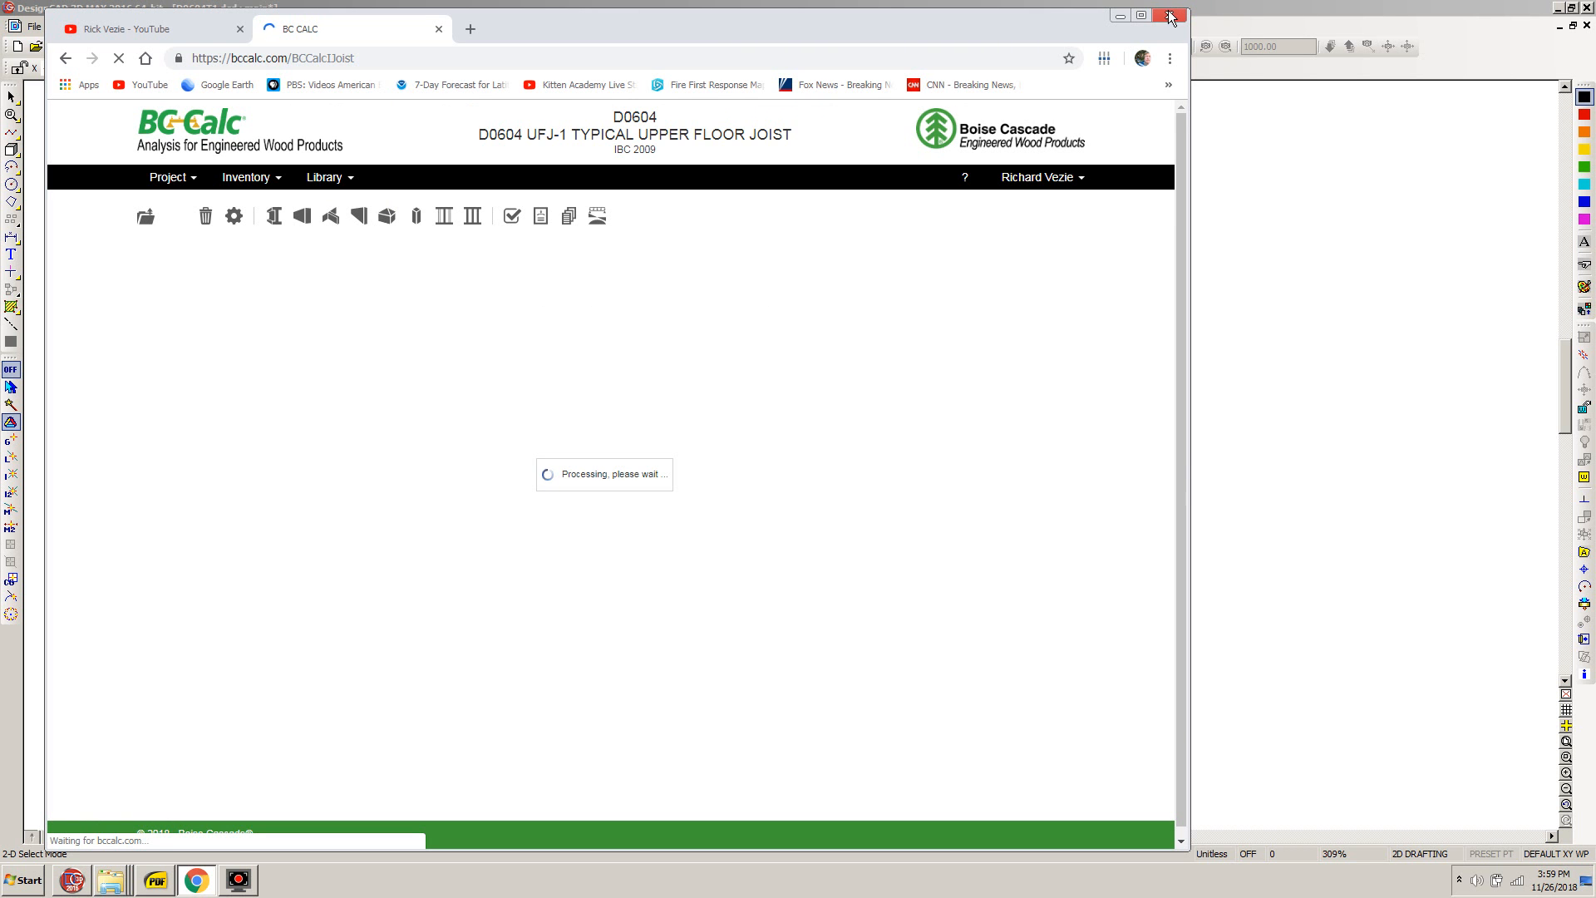
pyautogui.click(1170, 16)
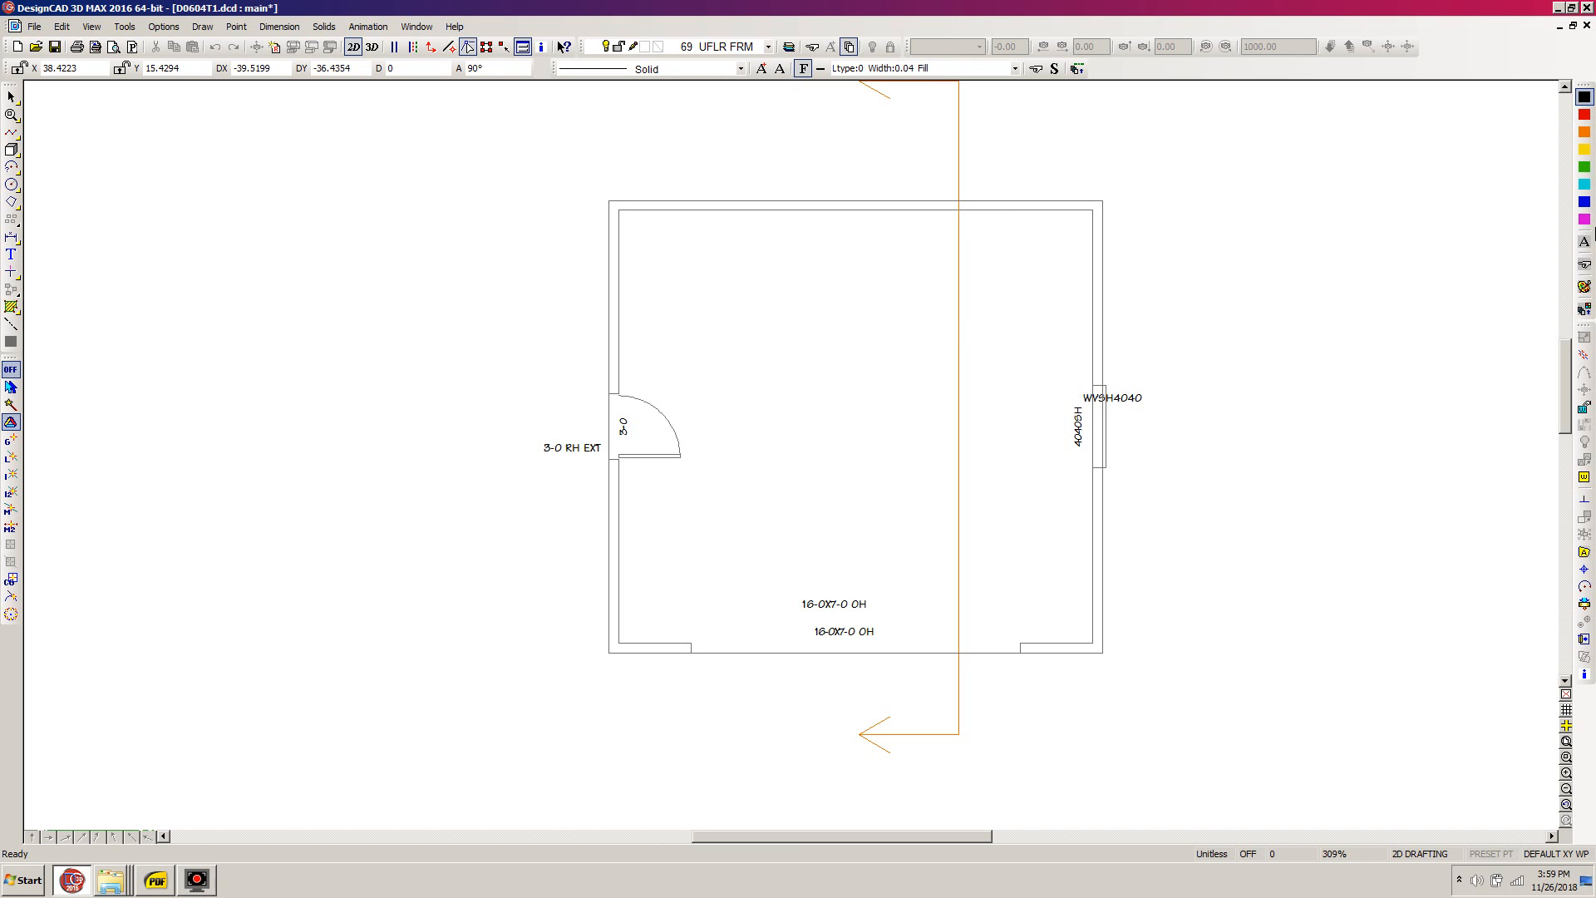
# - Draw a closed blue outline on the UFLR FRM layer through the four outer wall corners of the garage
pyautogui.click(1585, 205)
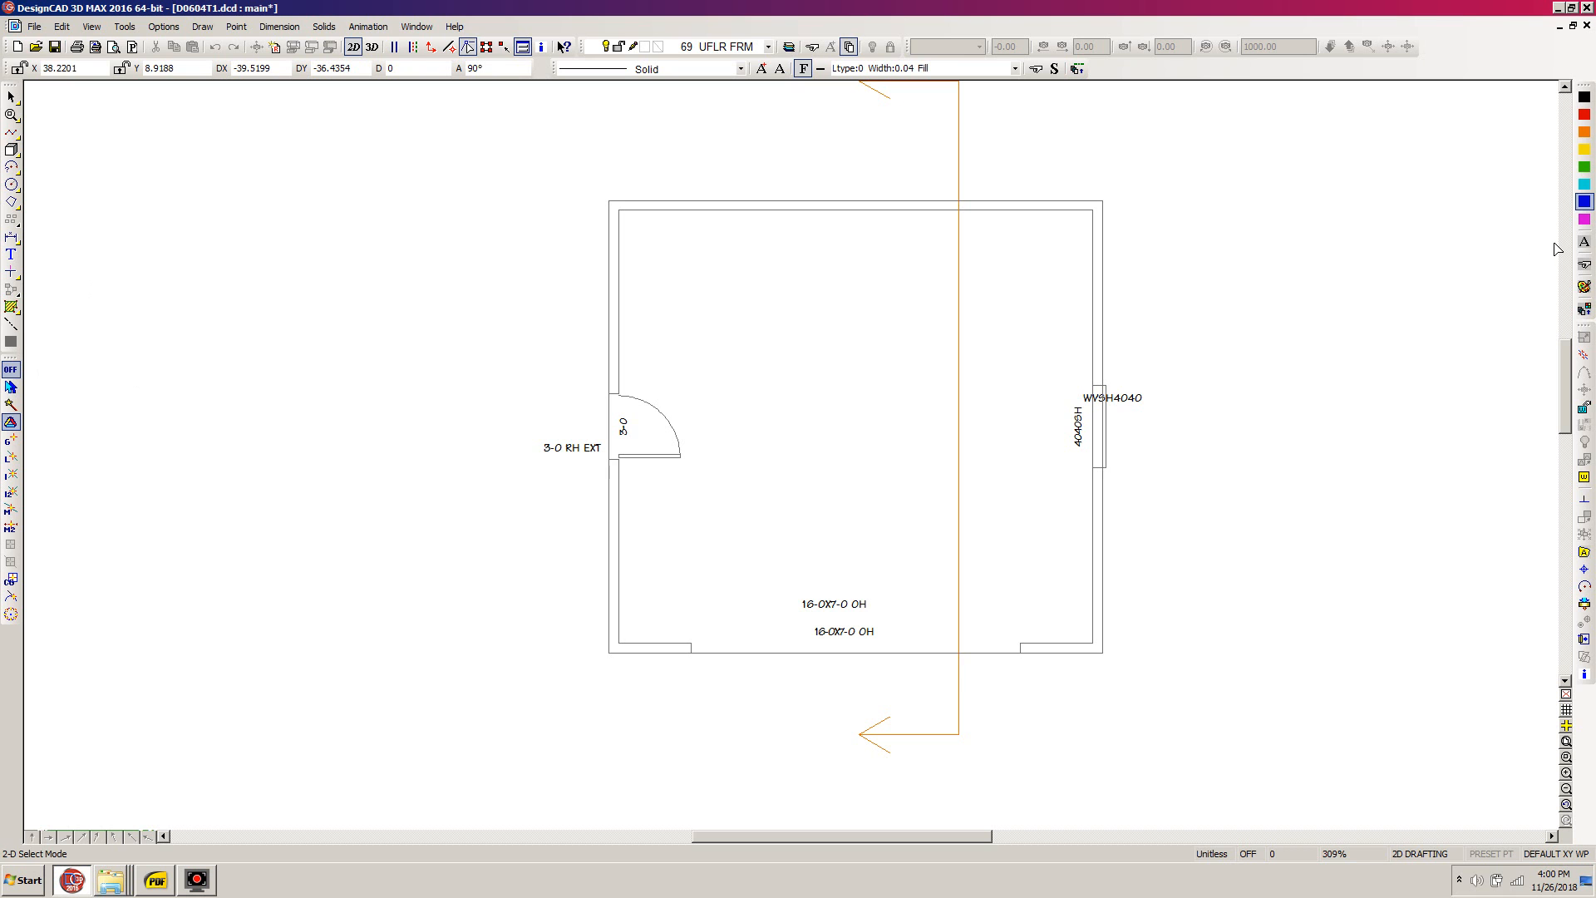
pyautogui.click(1585, 202)
pyautogui.press('l')
pyautogui.press('o')
pyautogui.click(578, 665)
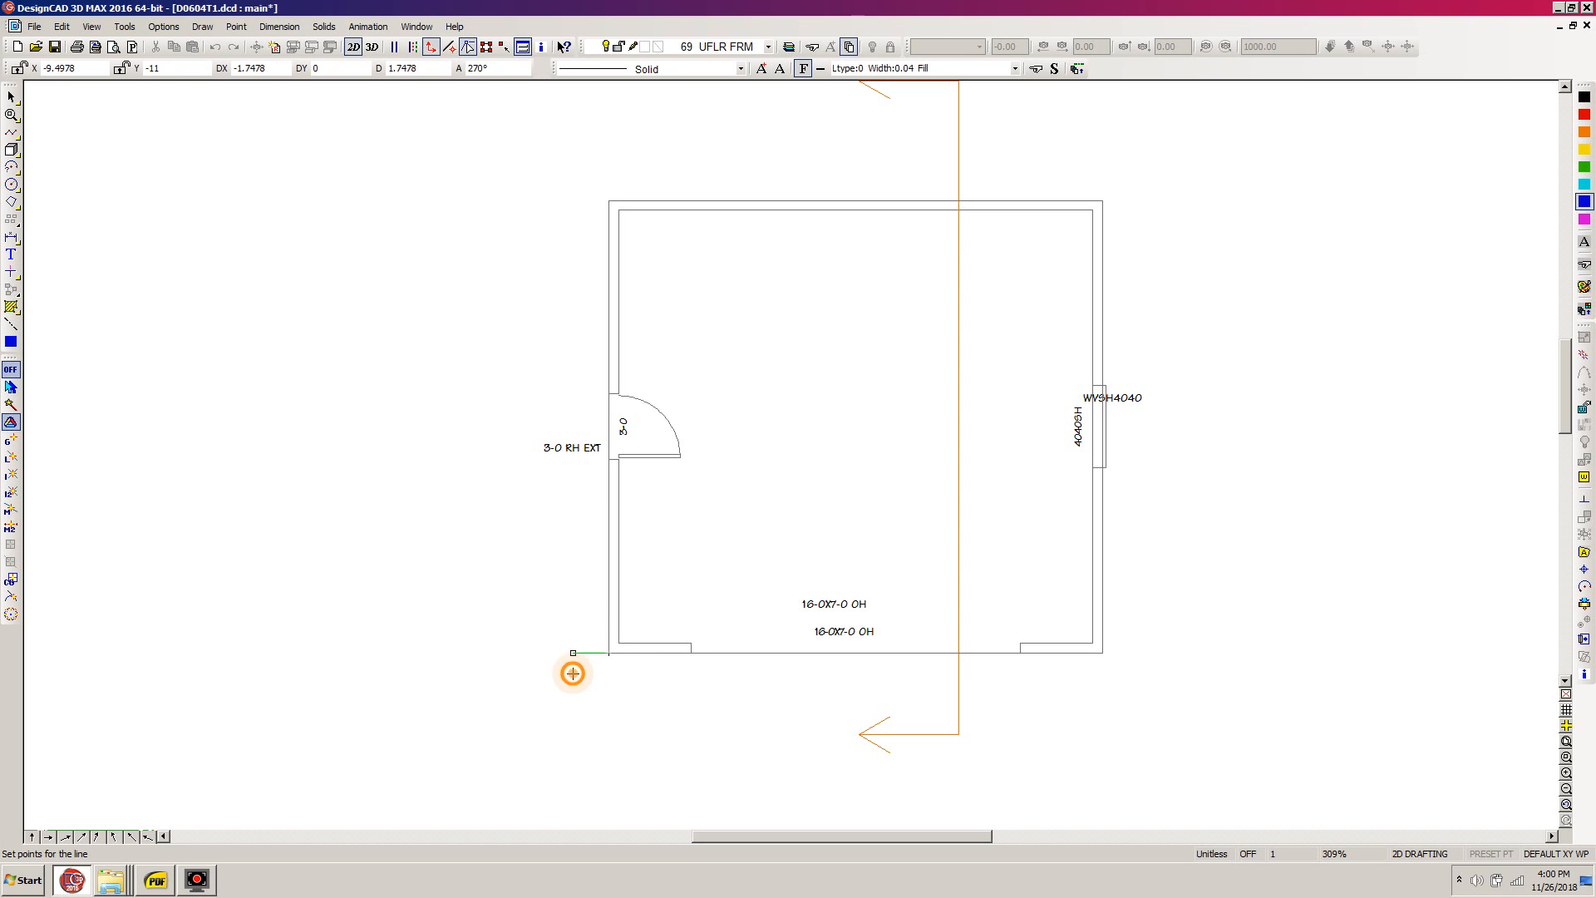
pyautogui.click(615, 178)
pyautogui.click(1103, 200)
pyautogui.click(1104, 653)
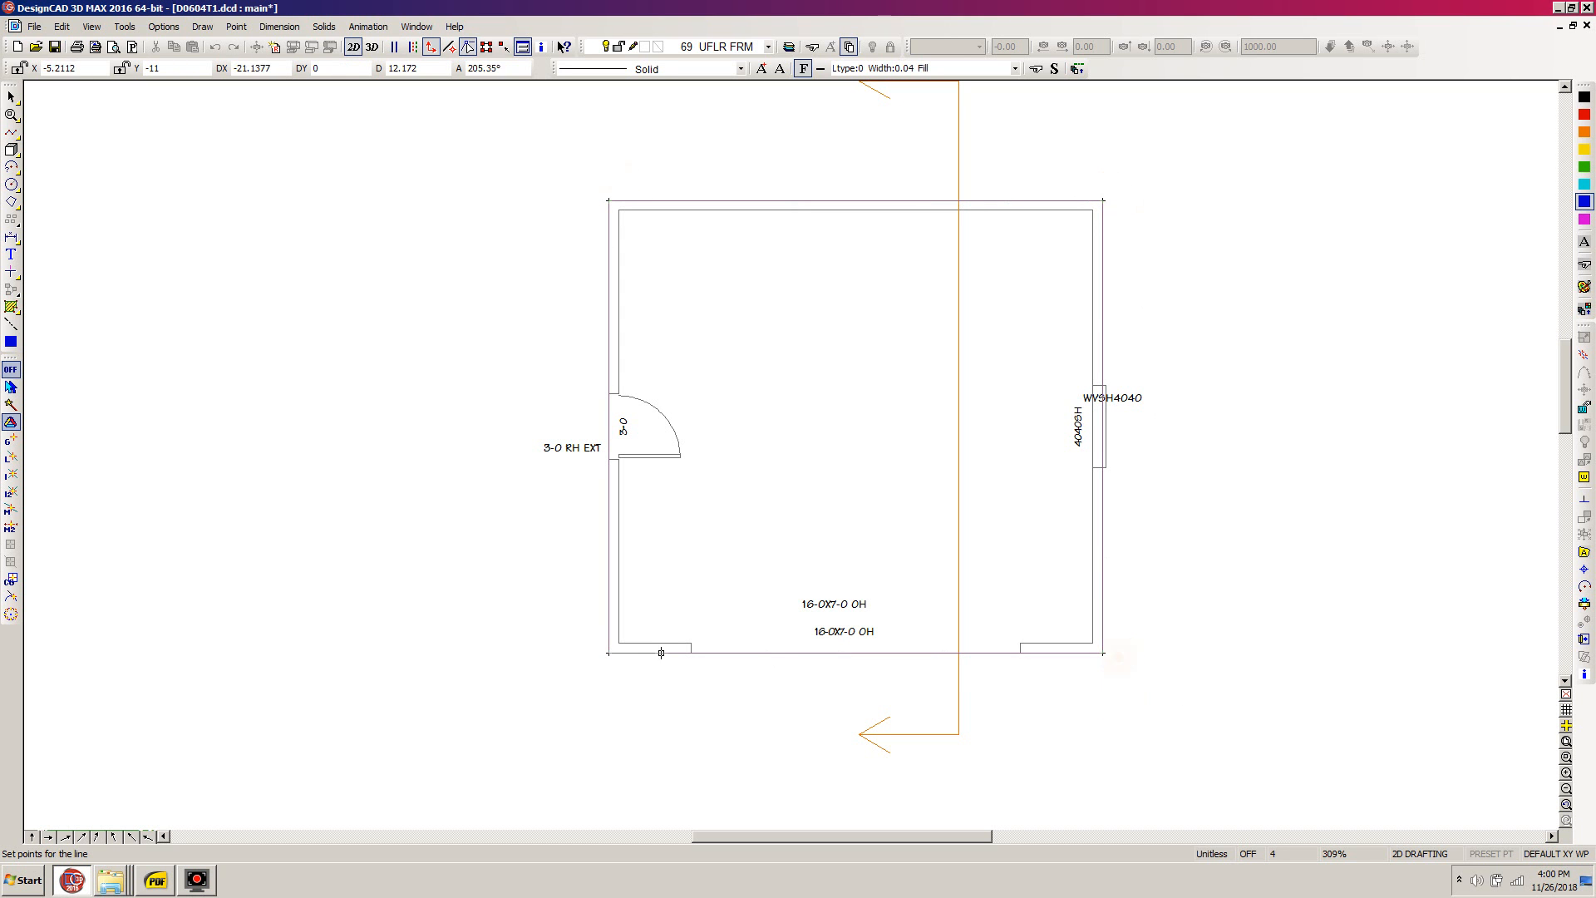
pyautogui.click(608, 652)
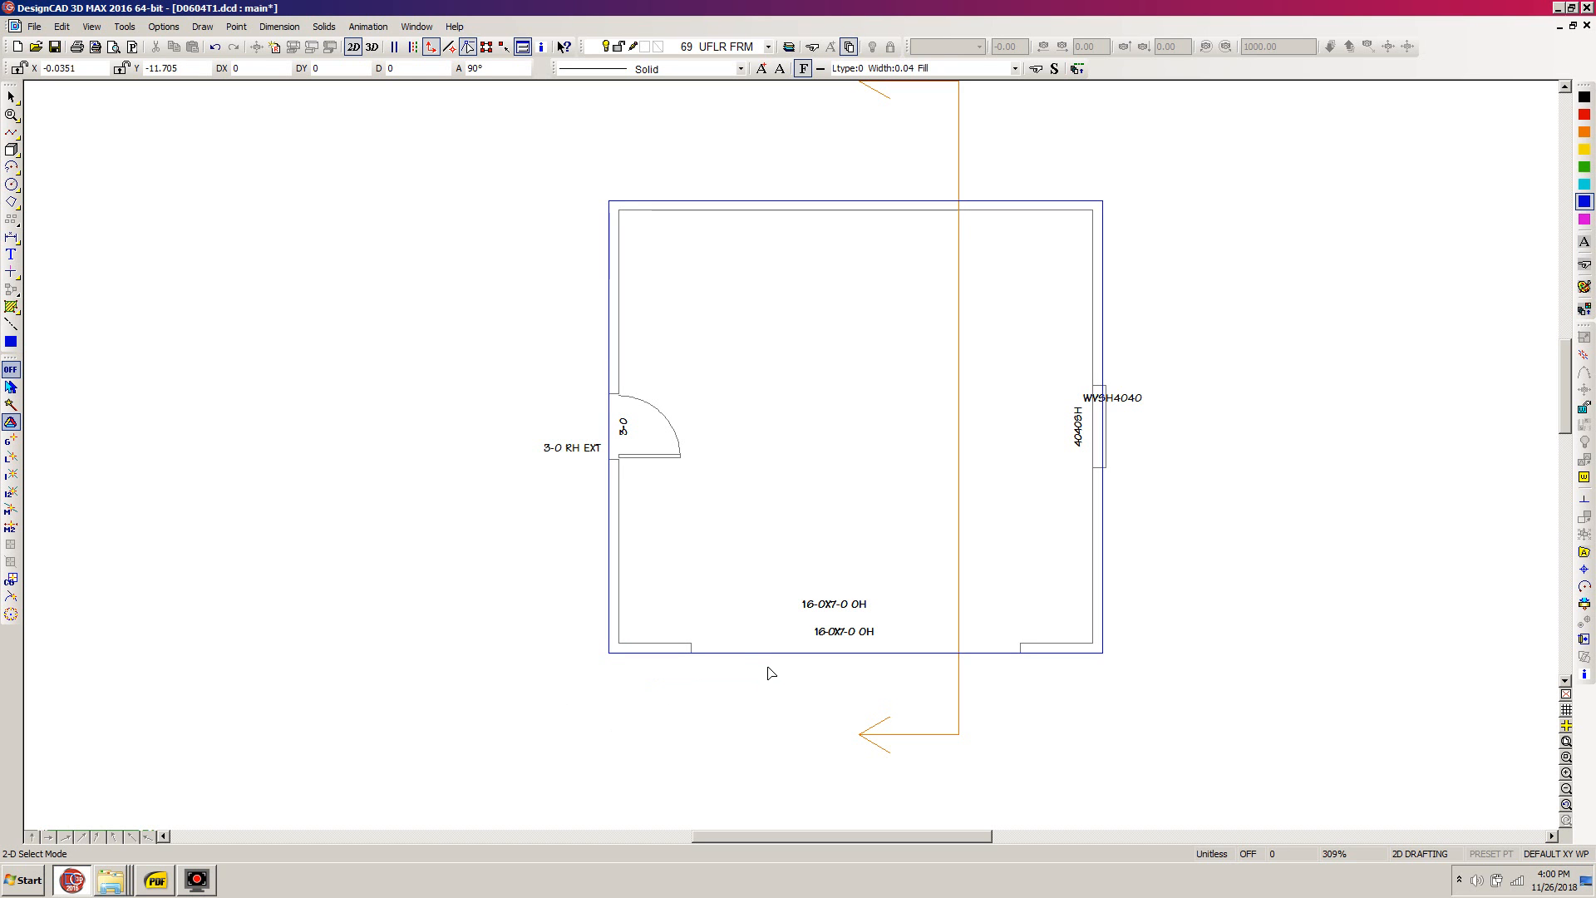
# - Select the blue outline, check its properties in the Info Box, and move that box clear of the drawing
pyautogui.click(739, 654)
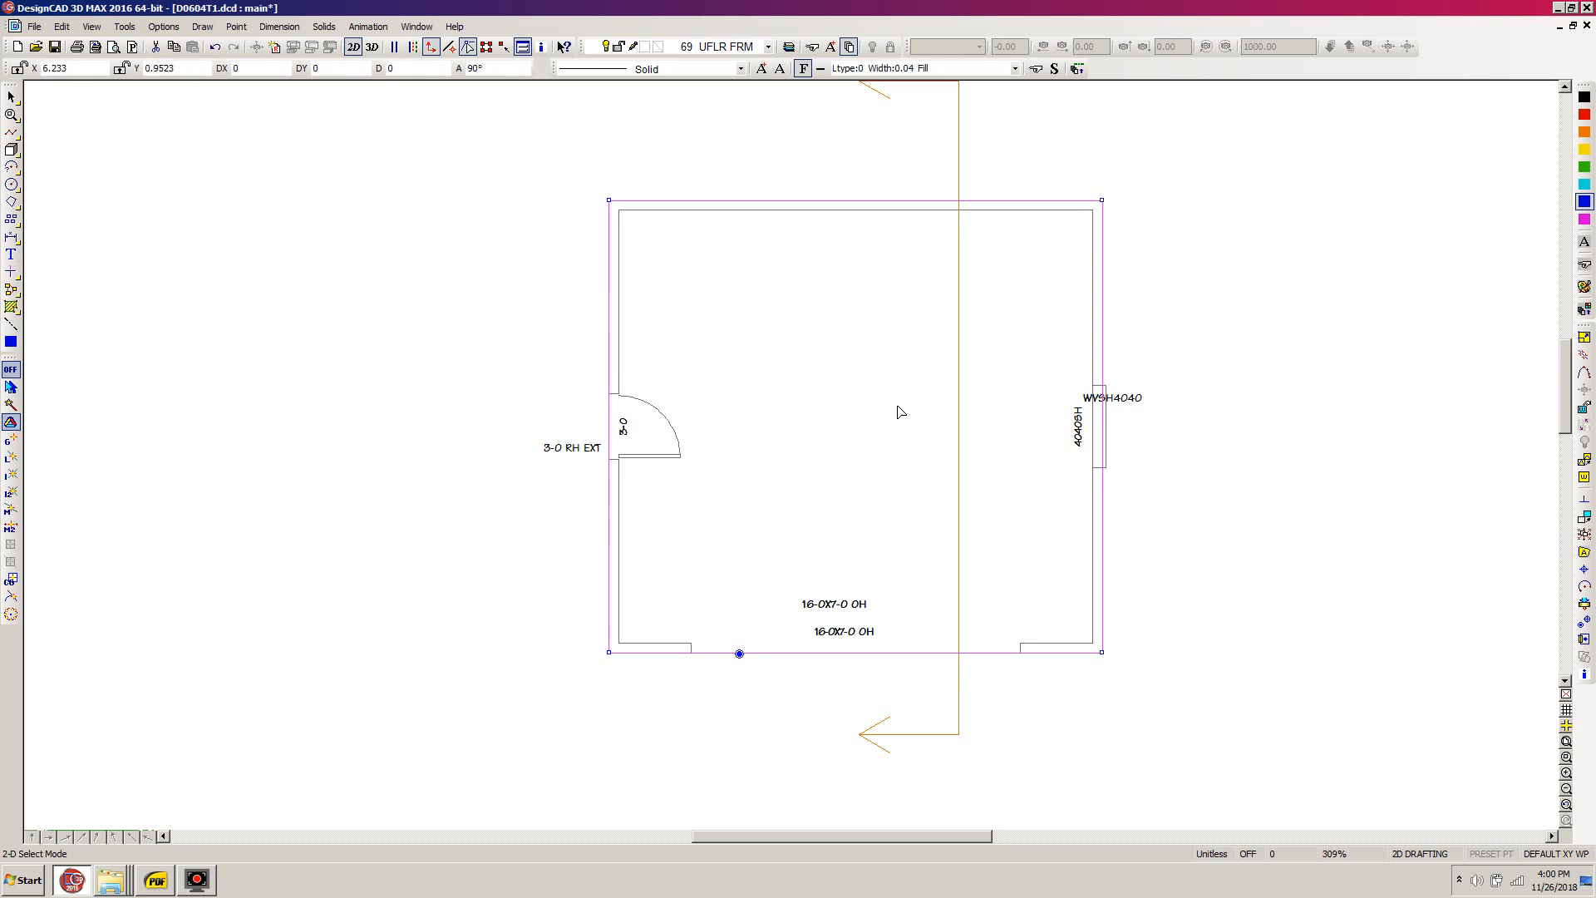
pyautogui.click(1583, 623)
pyautogui.click(1585, 673)
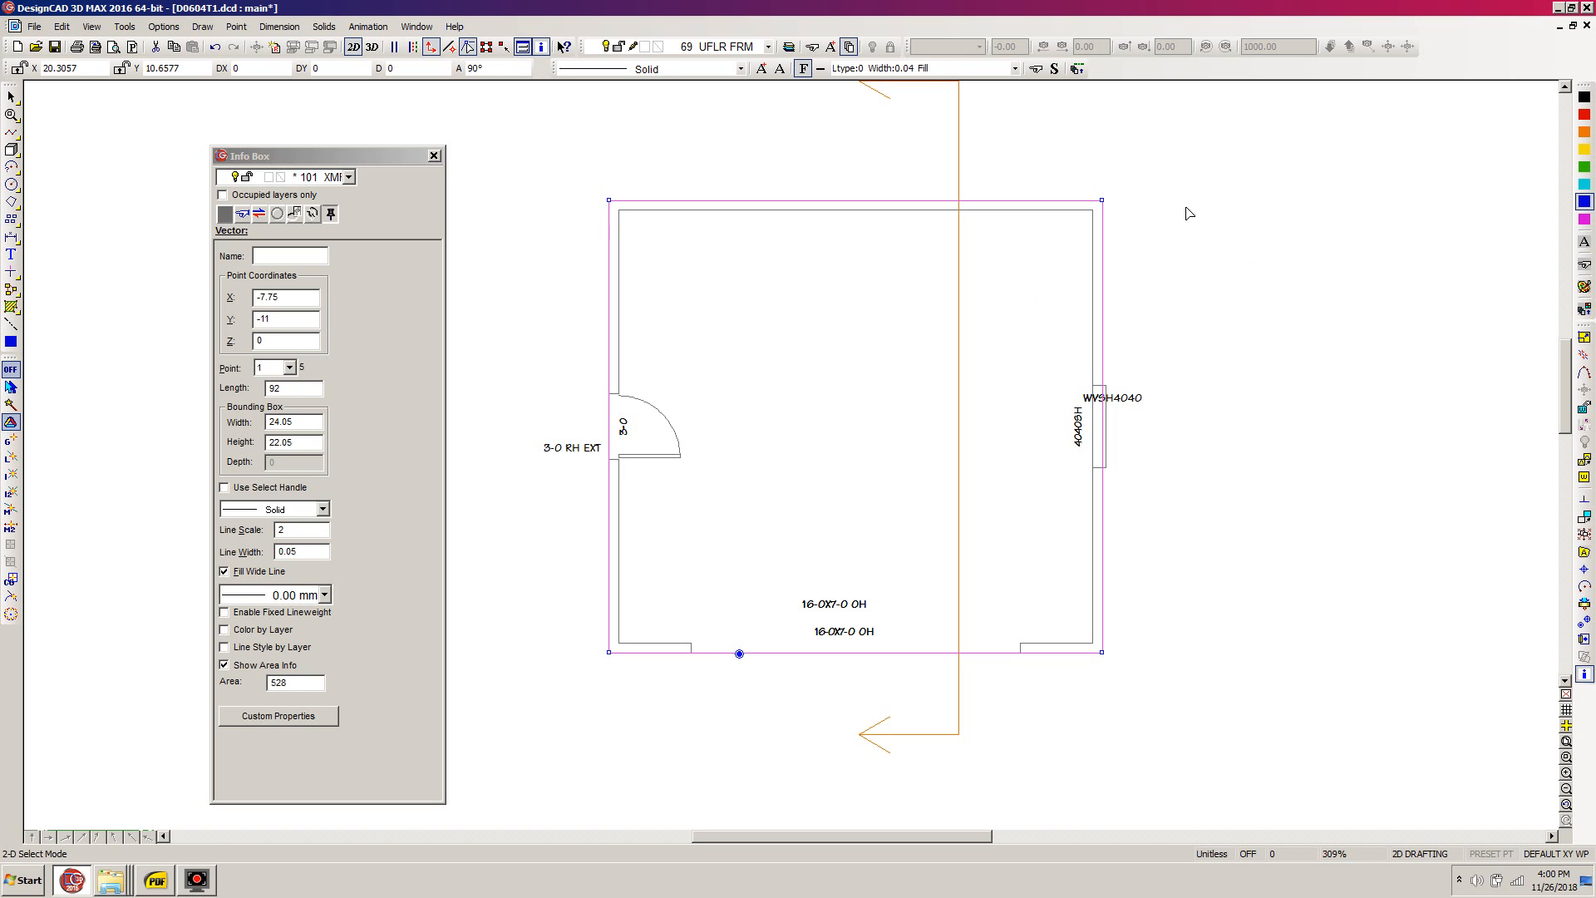
pyautogui.press('Tab')
pyautogui.moveTo(316, 164); pyautogui.dragTo(321, 856)
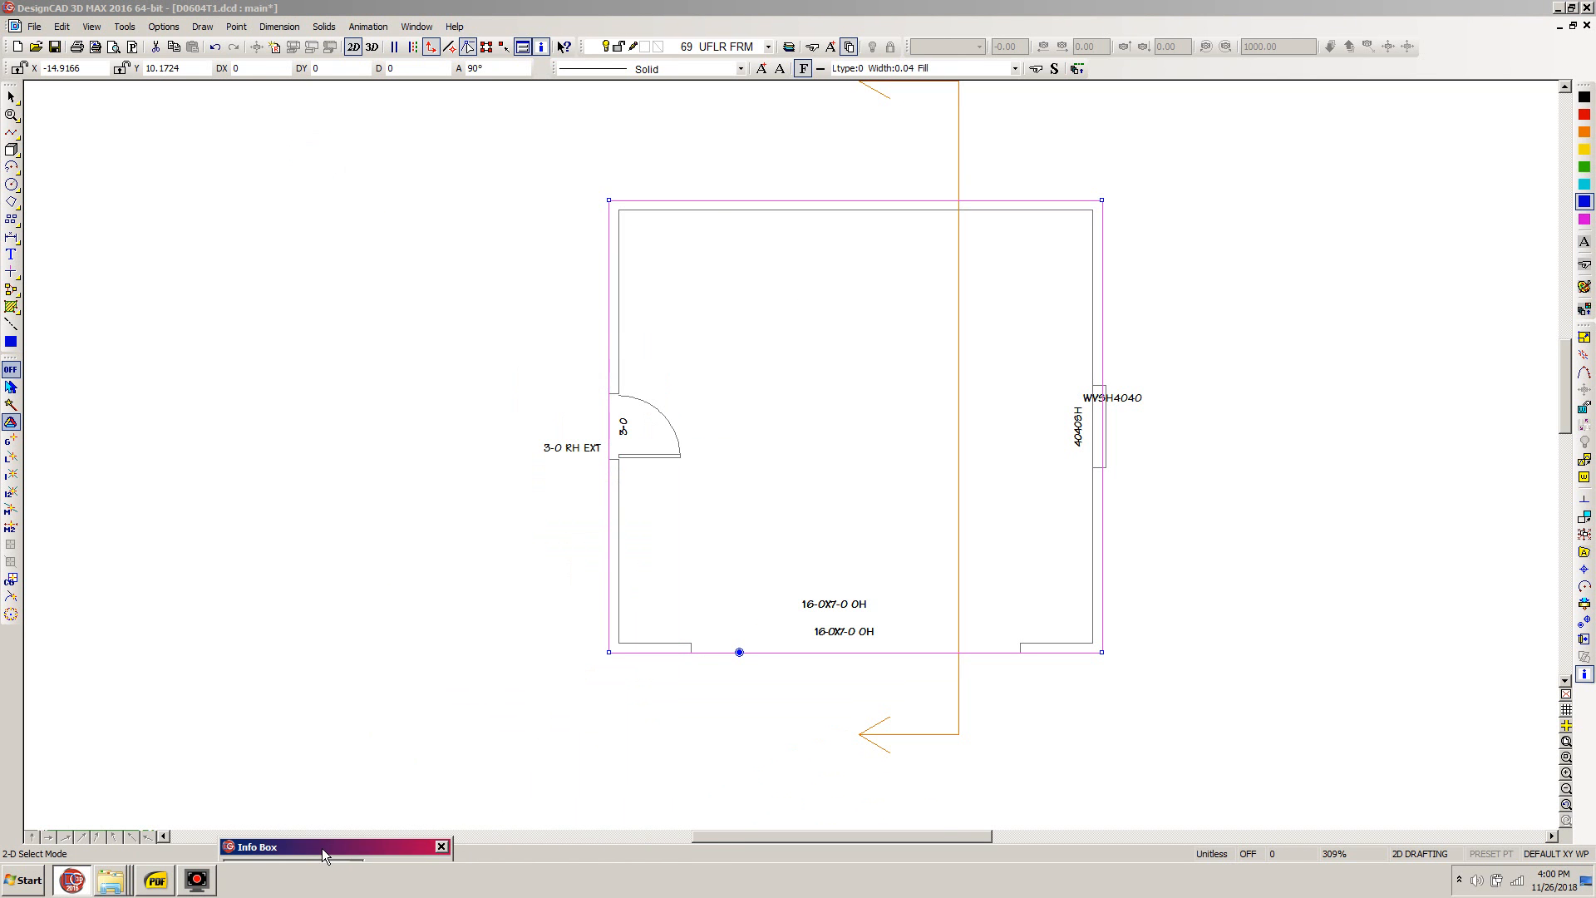
pyautogui.click(703, 10)
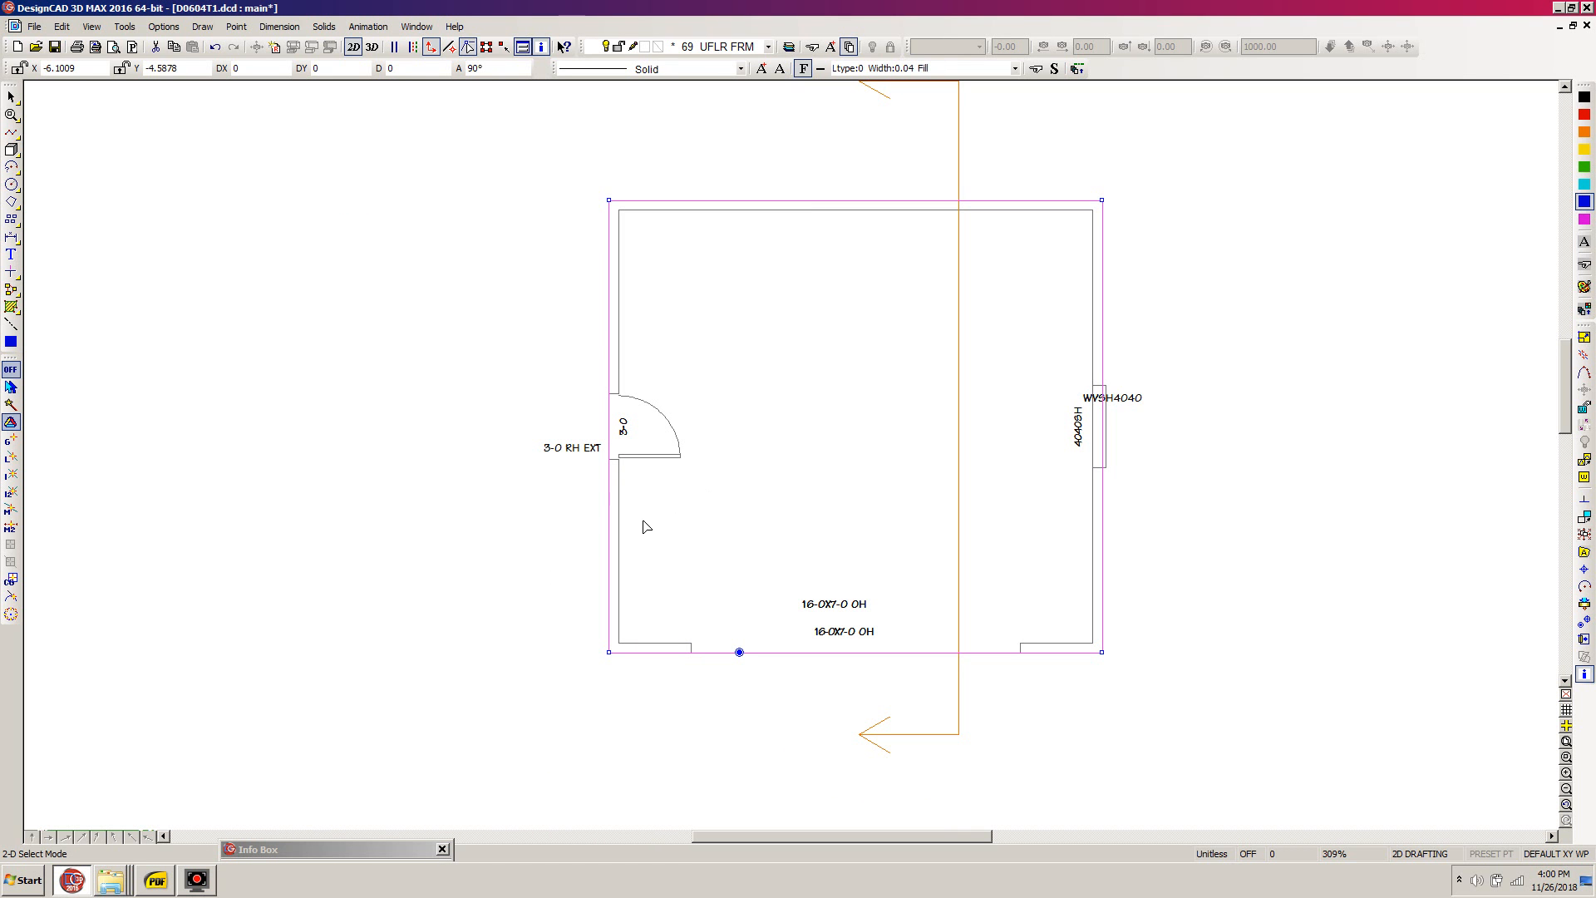
# - Create a parallel copy of the selected outline at a distance of 0.1042 on its inner side
pyautogui.press('=')
pyautogui.click(242, 390)
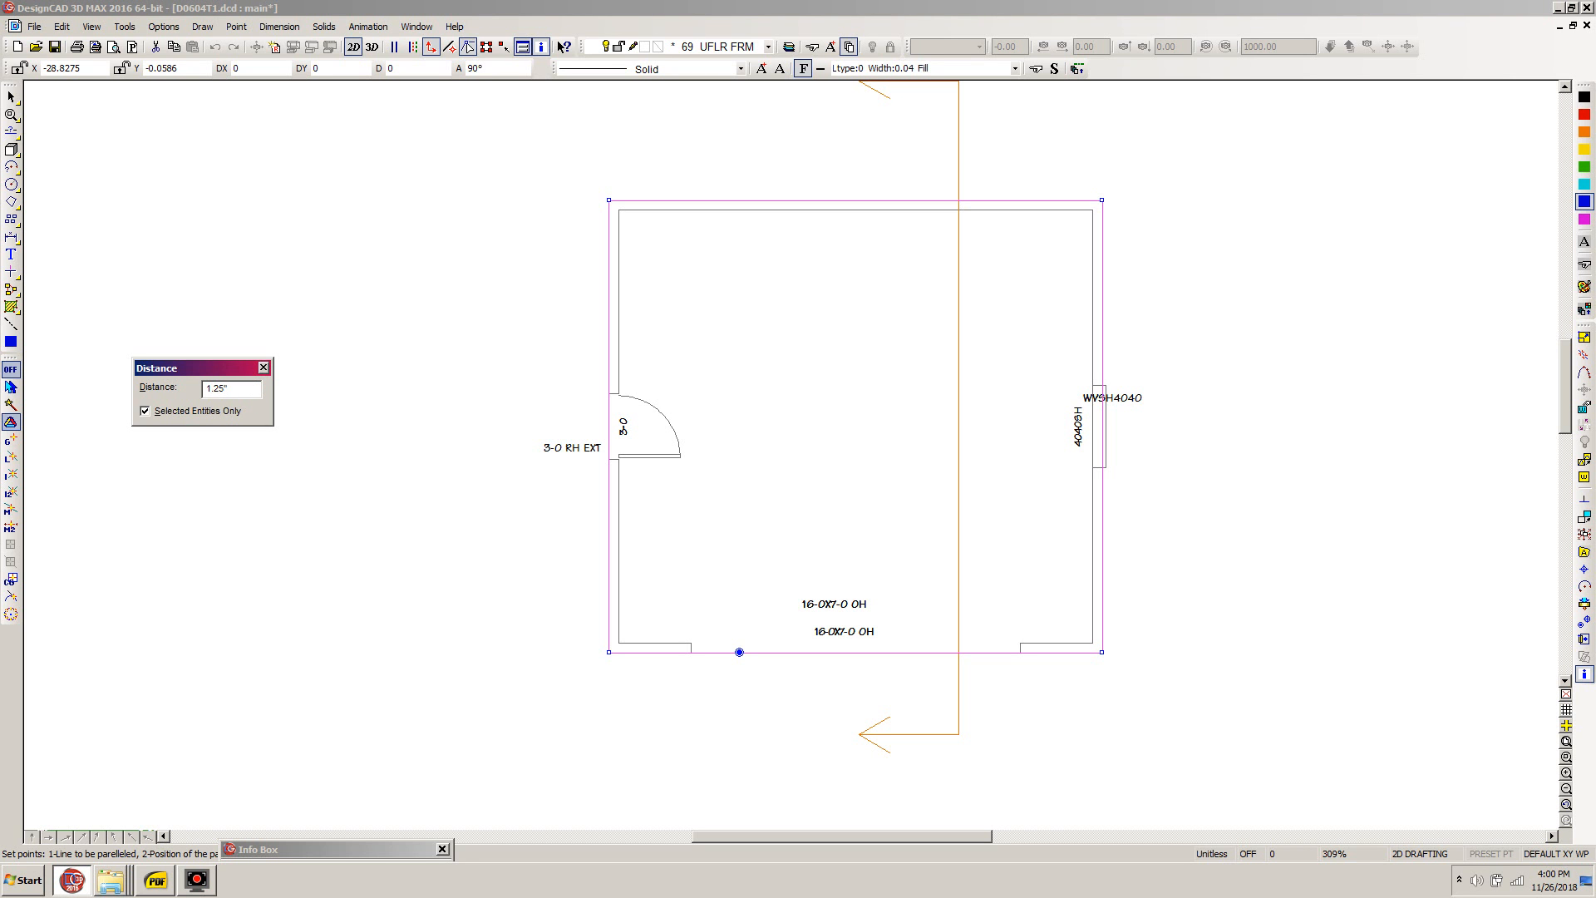
pyautogui.click(760, 648)
pyautogui.click(753, 592)
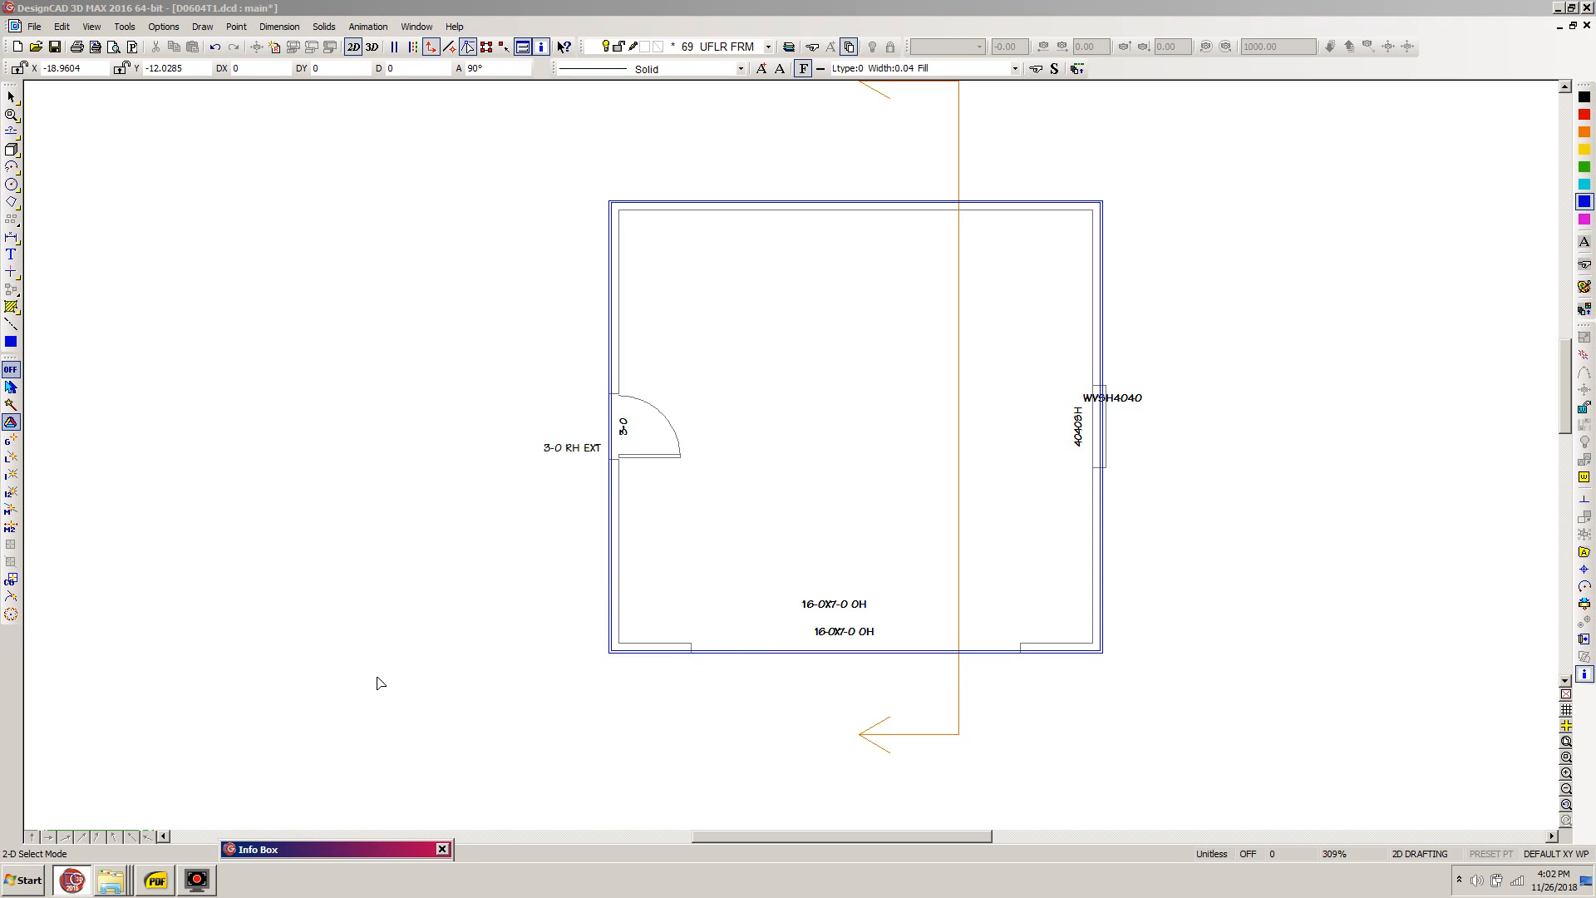
# - Open D0604 UFJ-1 TYPICAL UPPER FLOOR JOISTS.pdf from the project's Upper Floor Joists folder and review the joist report
pyautogui.click(141, 894)
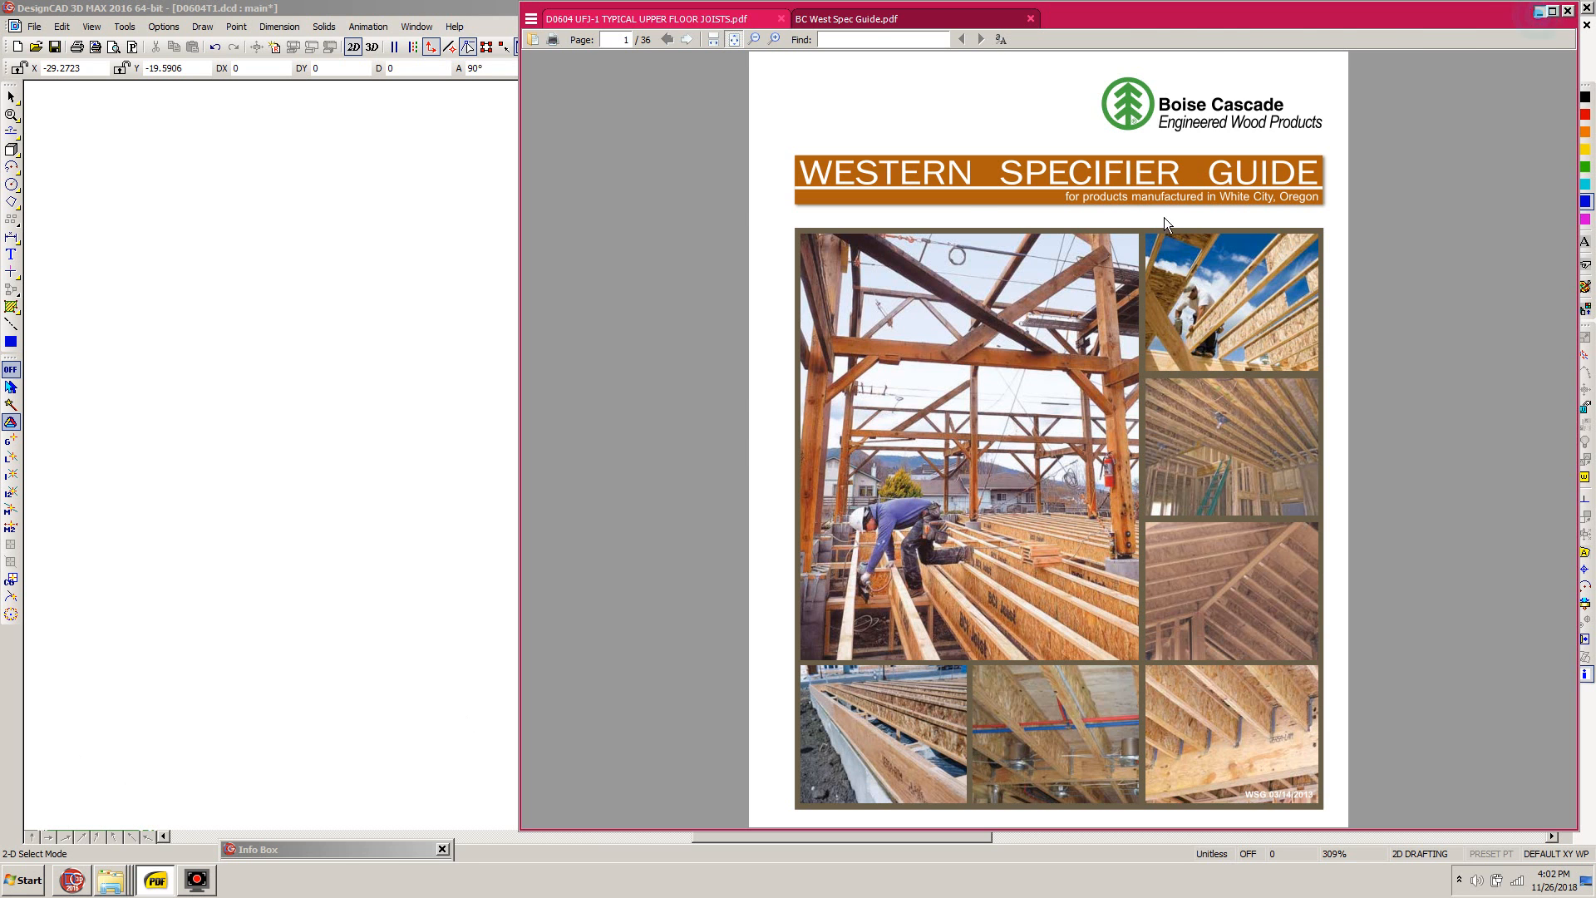
pyautogui.click(1539, 11)
pyautogui.click(111, 886)
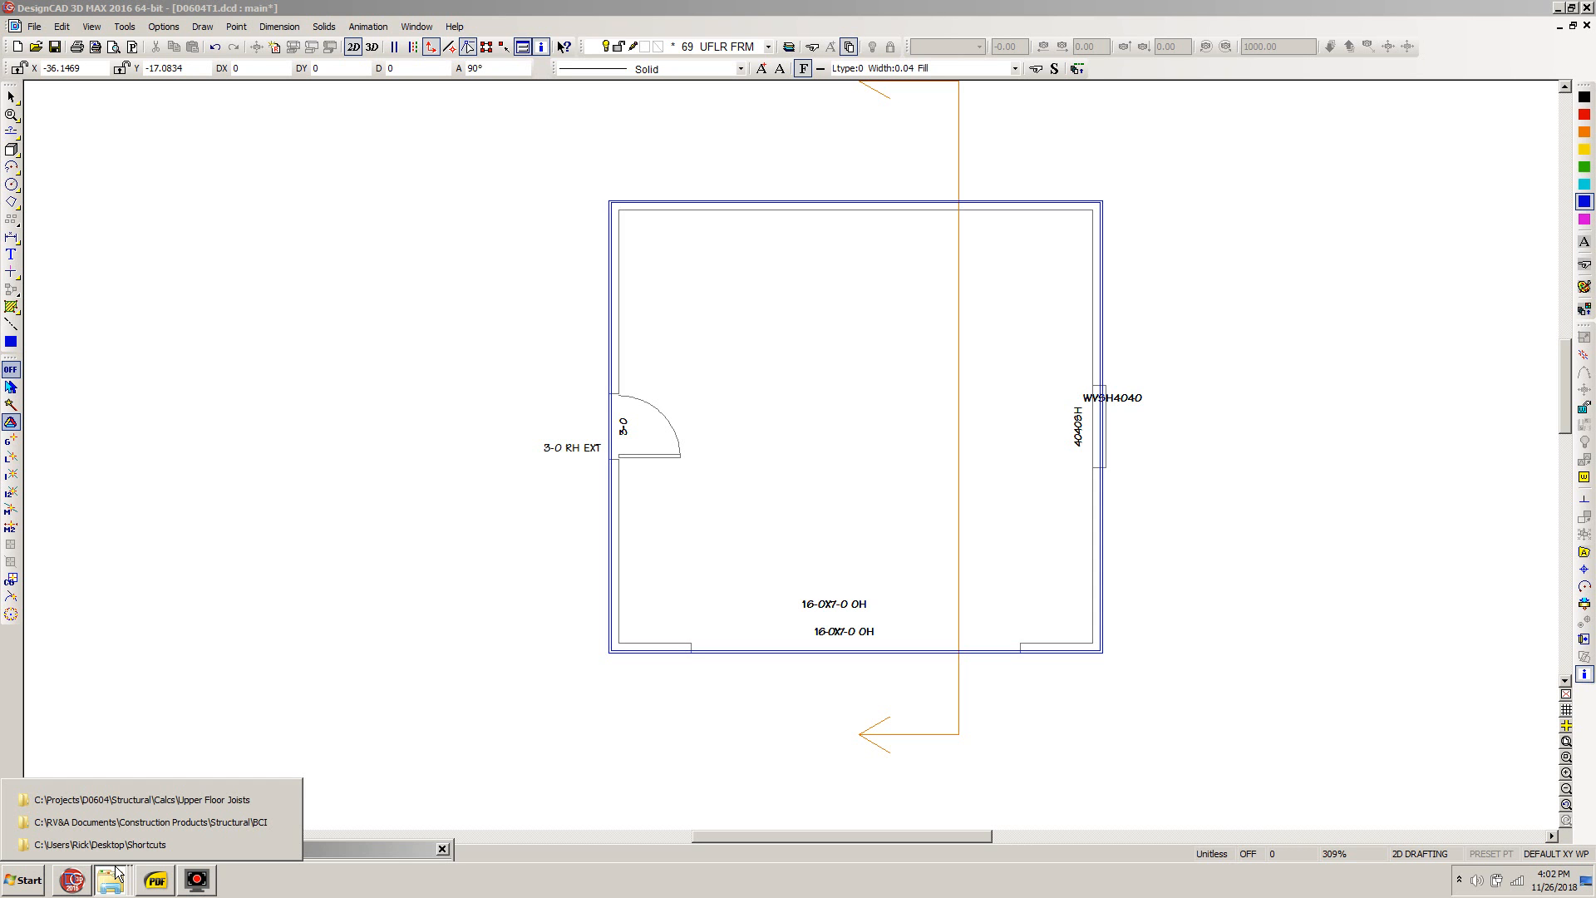
pyautogui.click(88, 798)
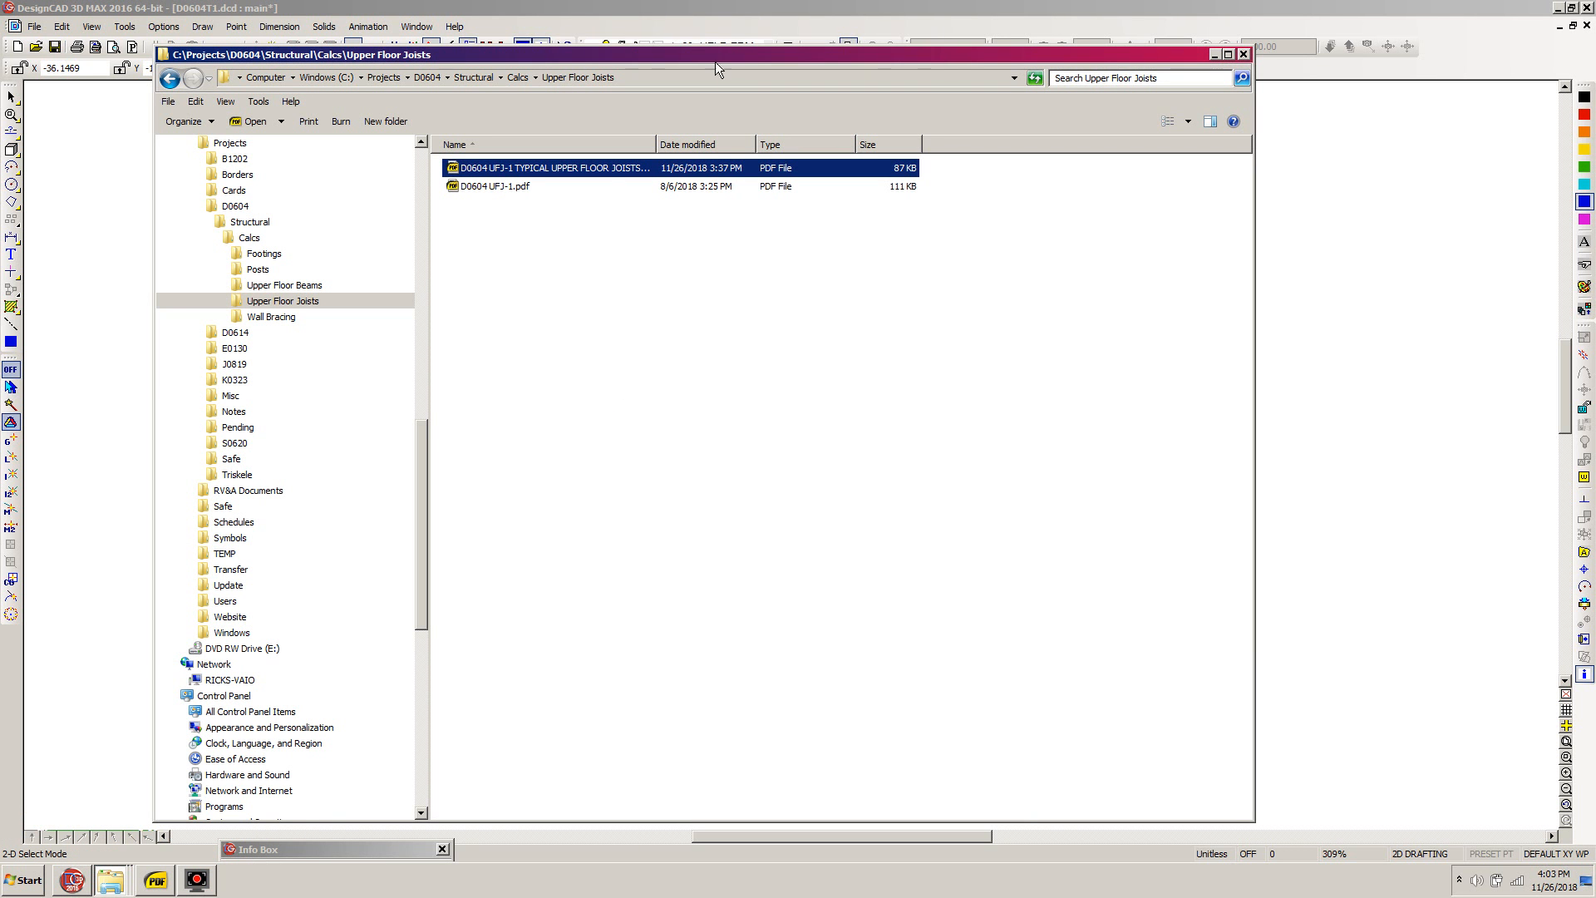
pyautogui.doubleClick(519, 170)
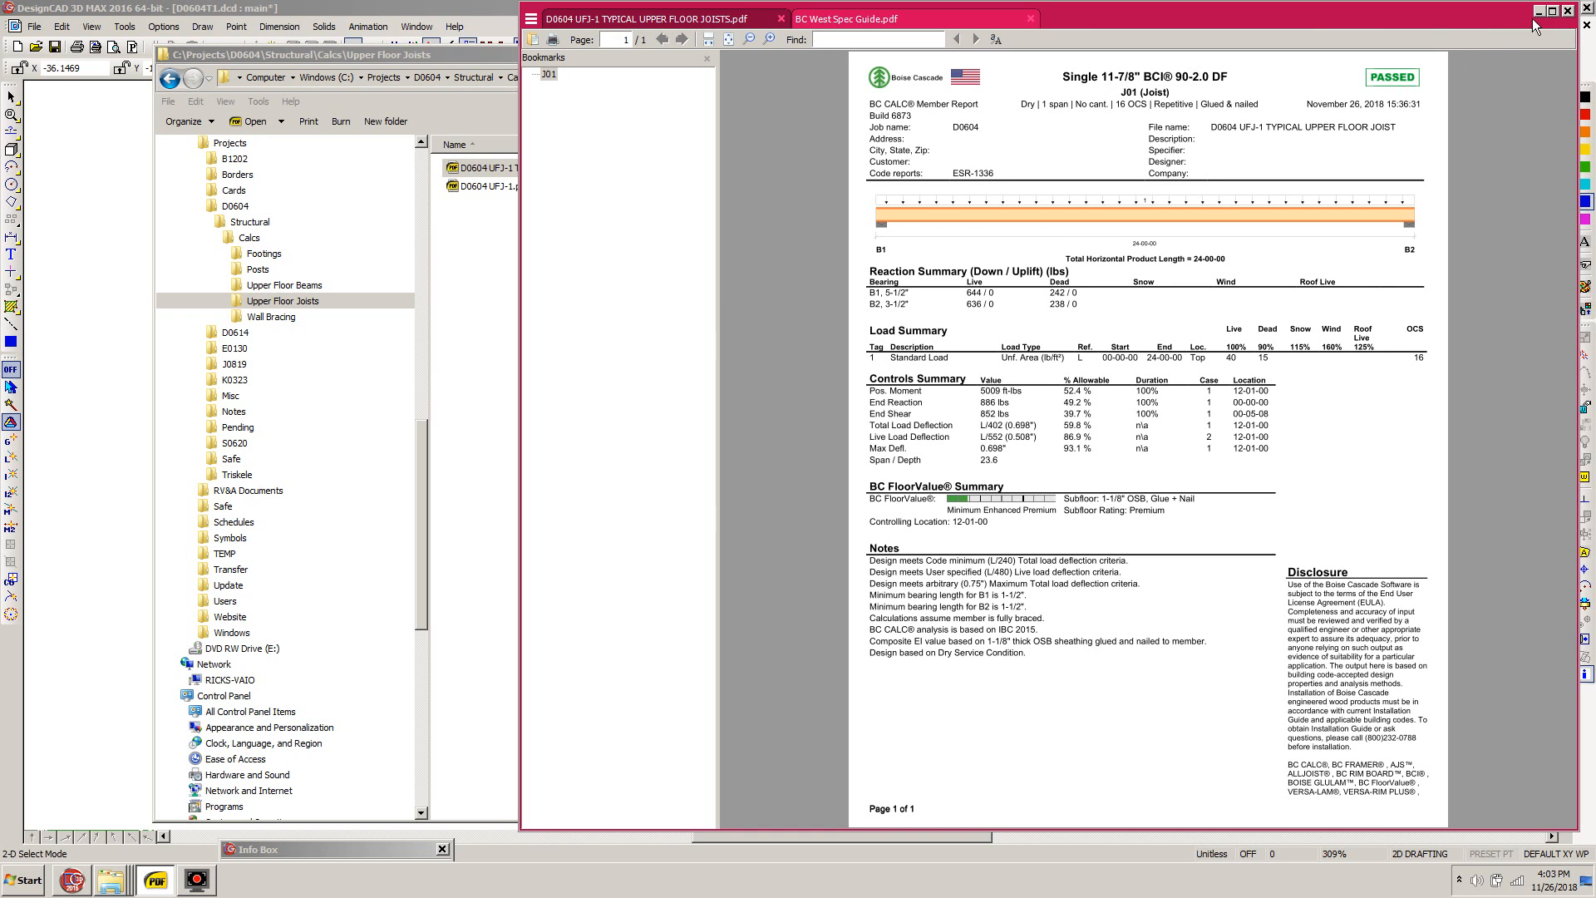
pyautogui.click(1539, 13)
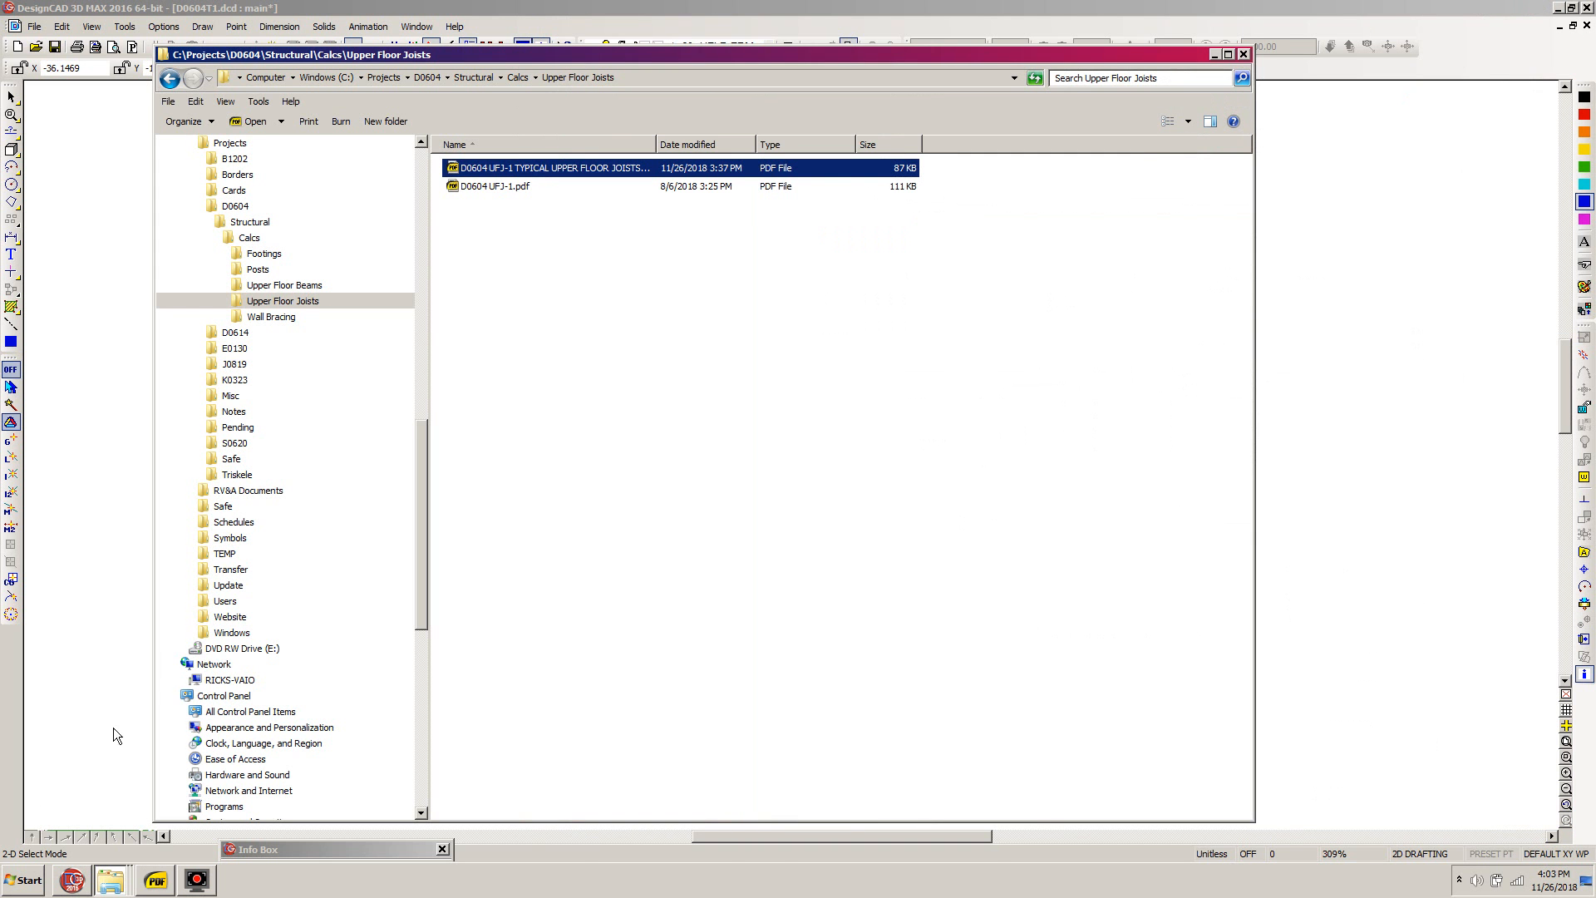
# - Look up the BCI 90 2.0 joist profile dimensions on page 3 of BC West Spec Guide.pdf, and return to the drawing
pyautogui.click(154, 881)
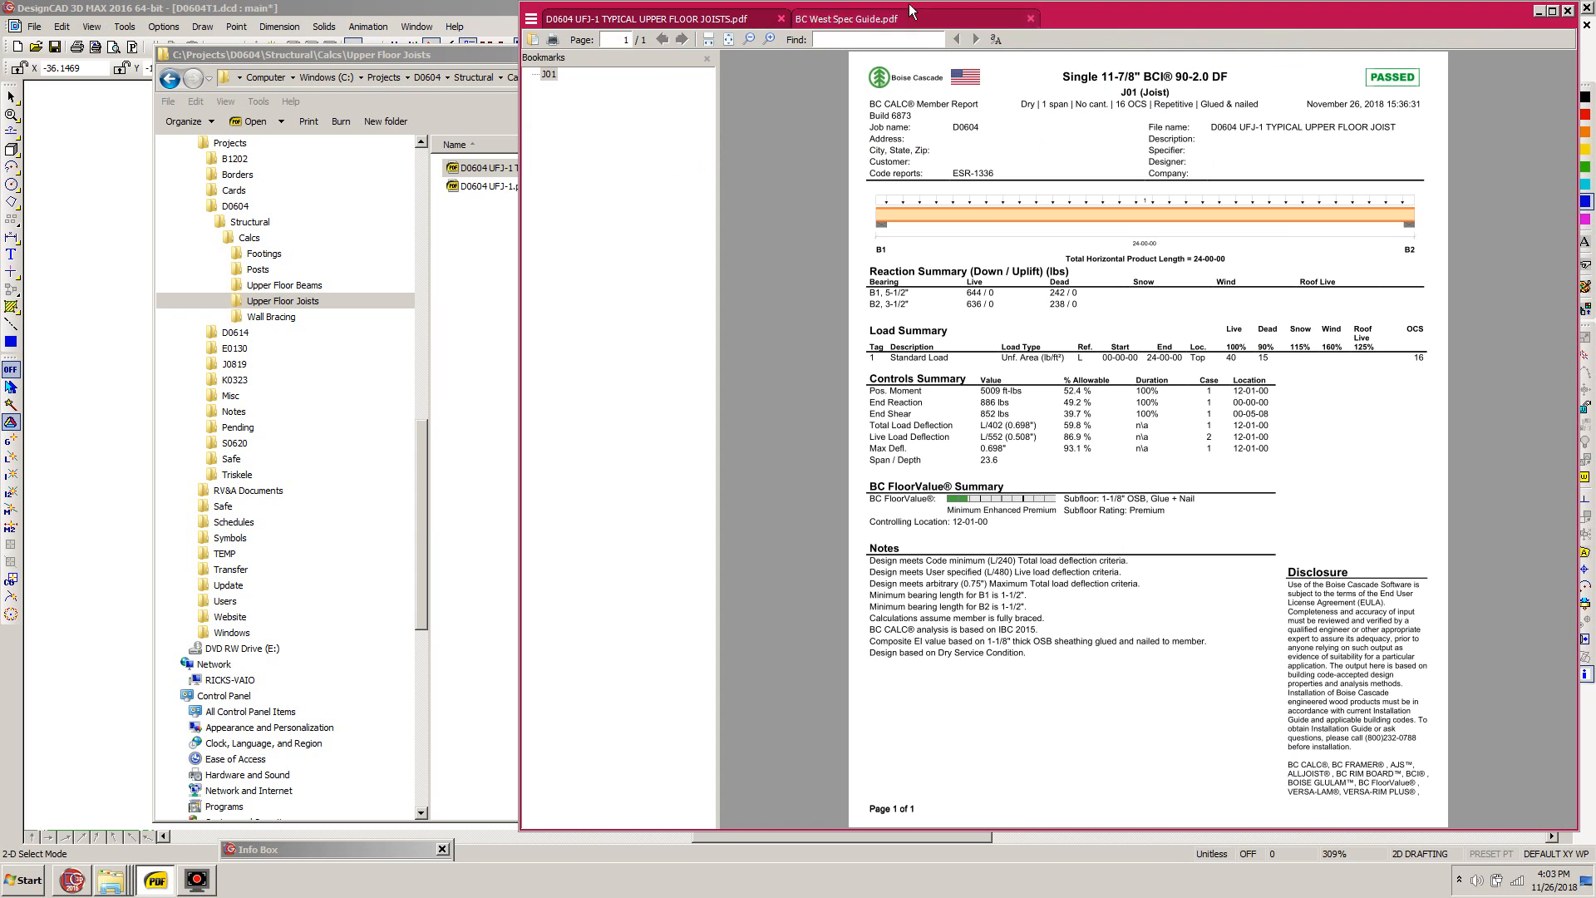
pyautogui.click(873, 20)
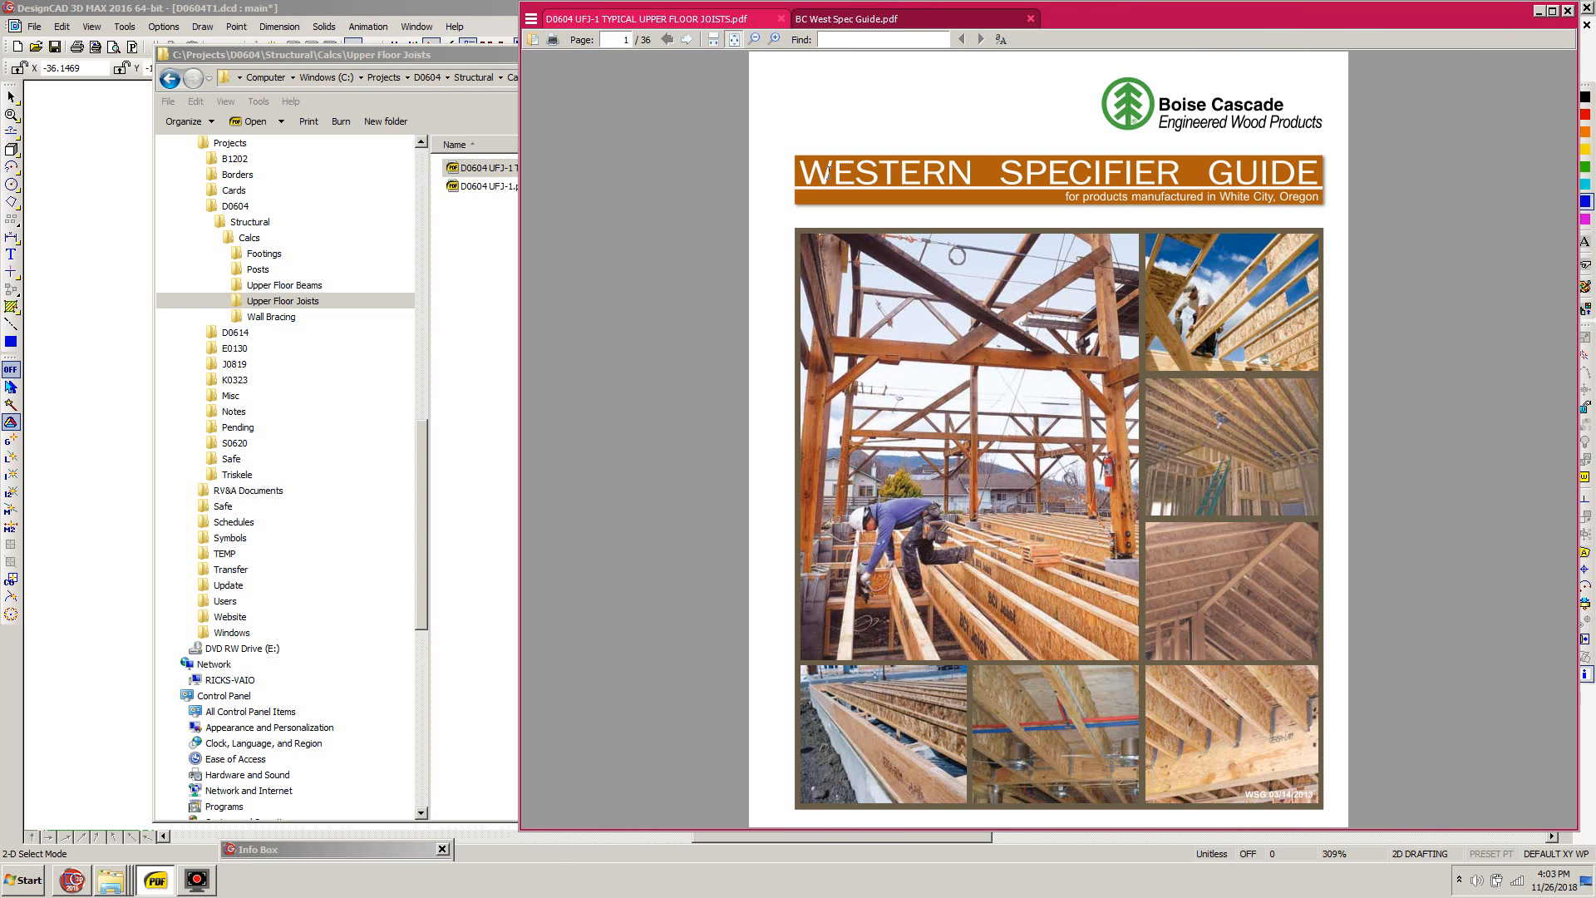
pyautogui.click(687, 39)
pyautogui.click(687, 39)
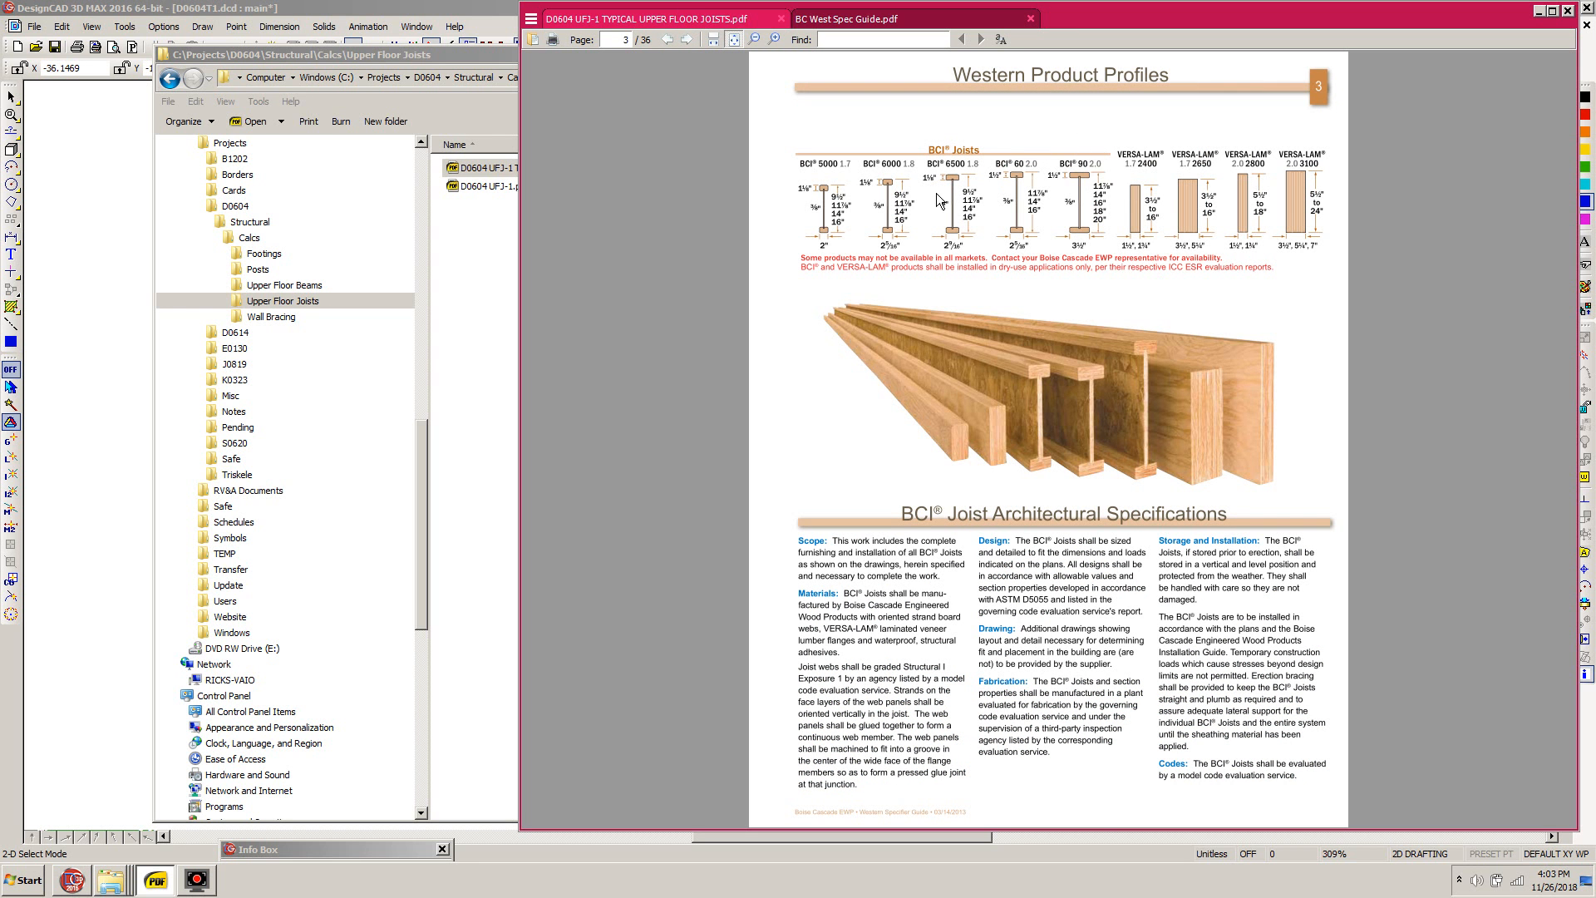
pyautogui.keyDown('ctrl'); pyautogui.scroll(5, 1084, 183); pyautogui.keyUp('ctrl')
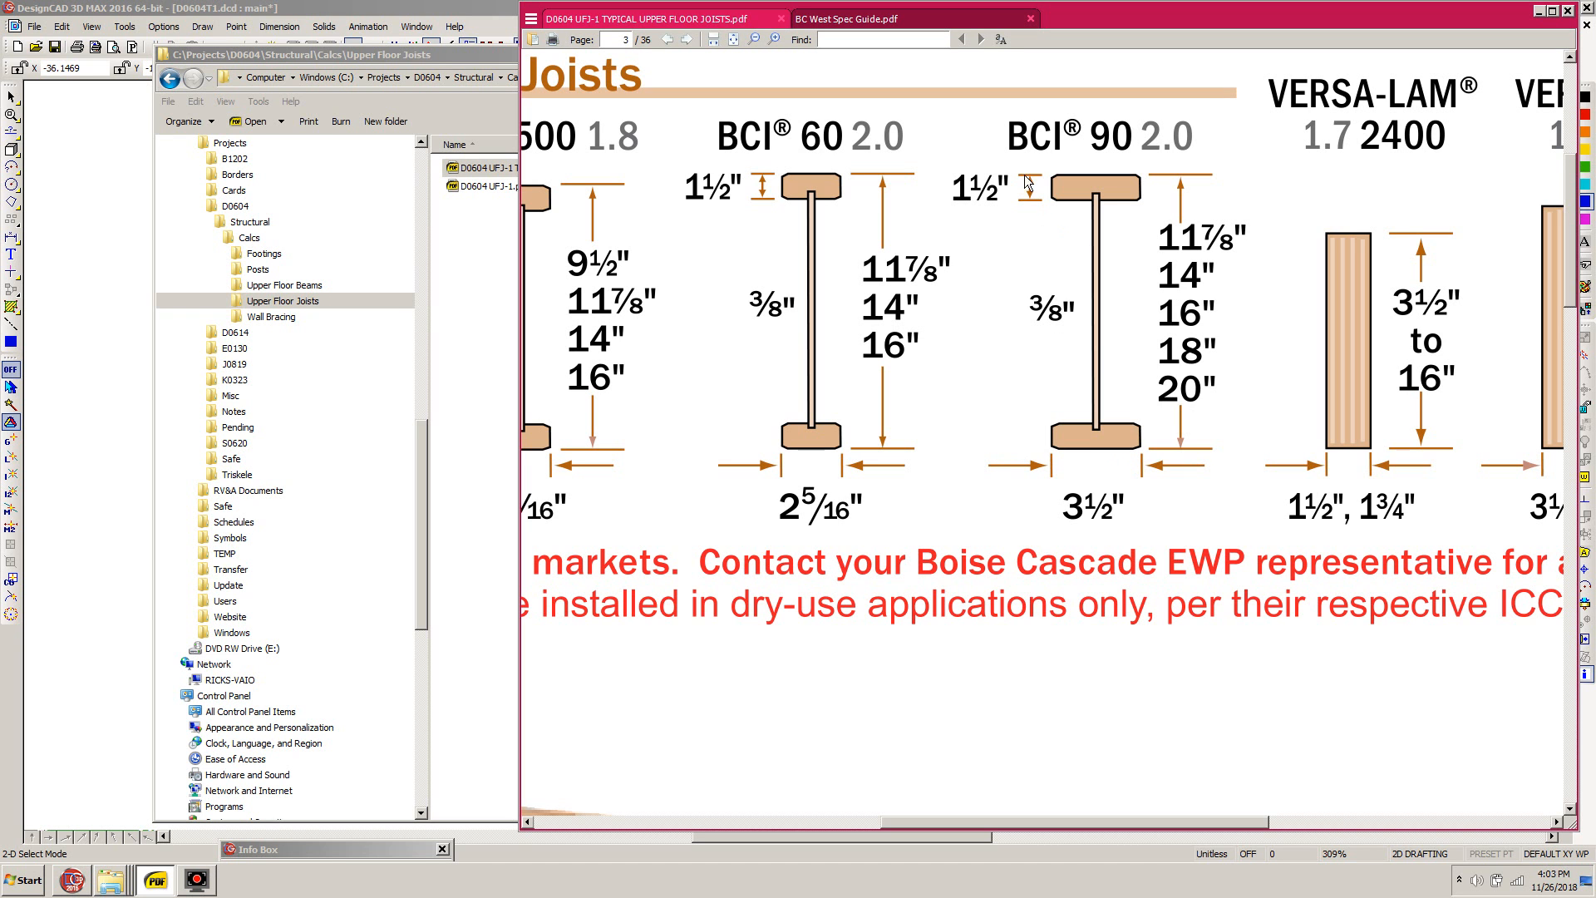
pyautogui.click(1568, 11)
pyautogui.click(1227, 17)
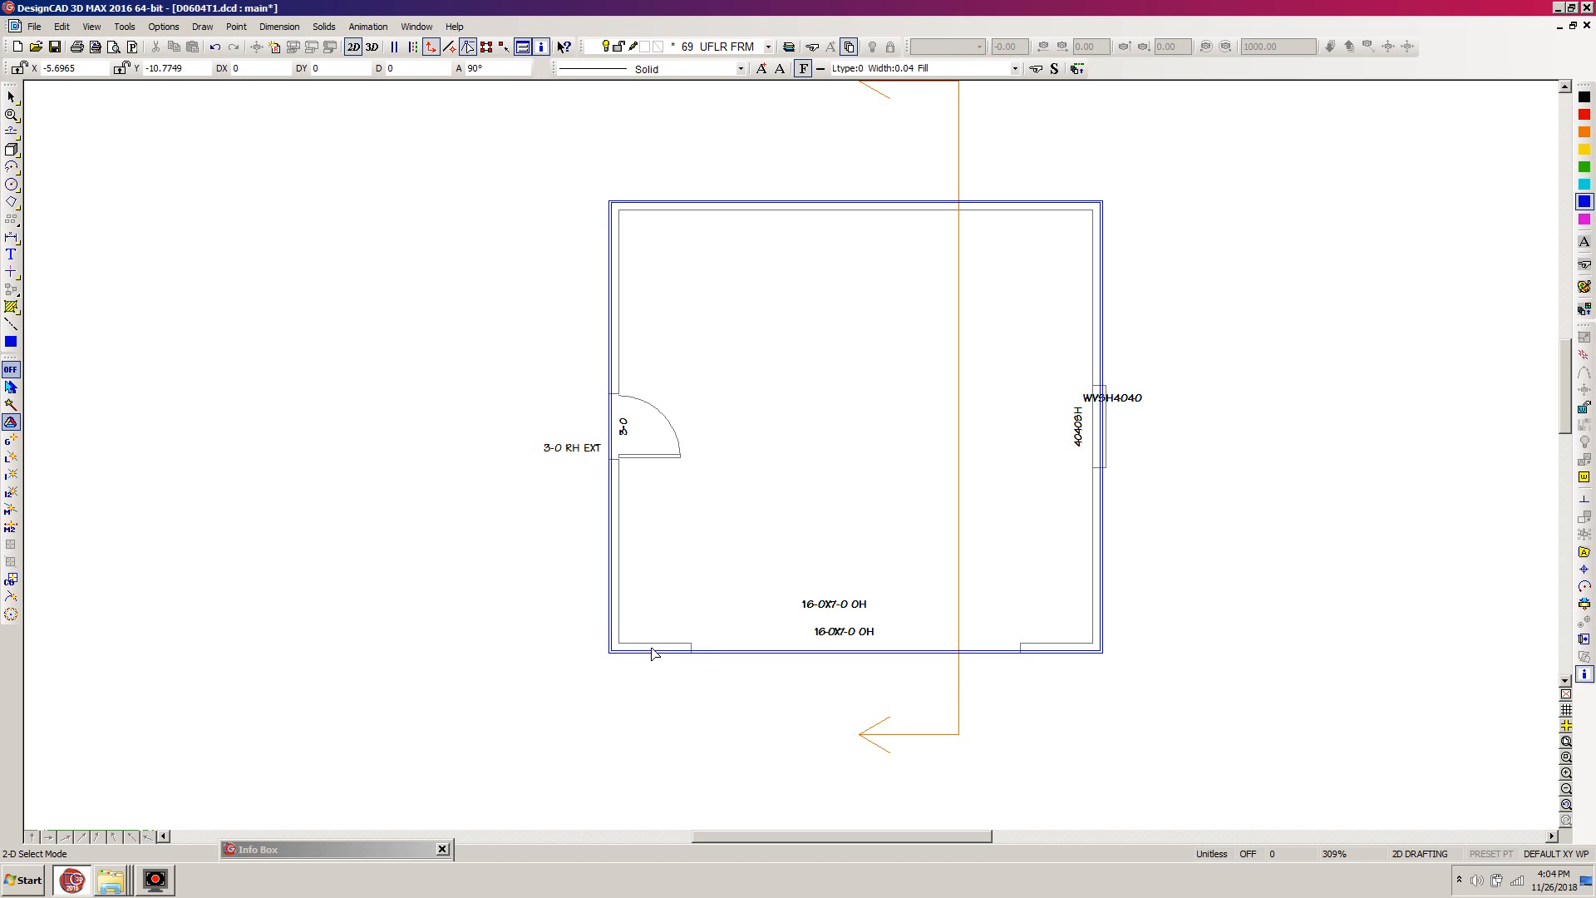
# - Set the drawing color to green for the joists
pyautogui.click(1584, 167)
# - Try to draw a joist box along the front wall from the inner outline's corner, using a relative offset of 0, 3.5"
pyautogui.press('b')
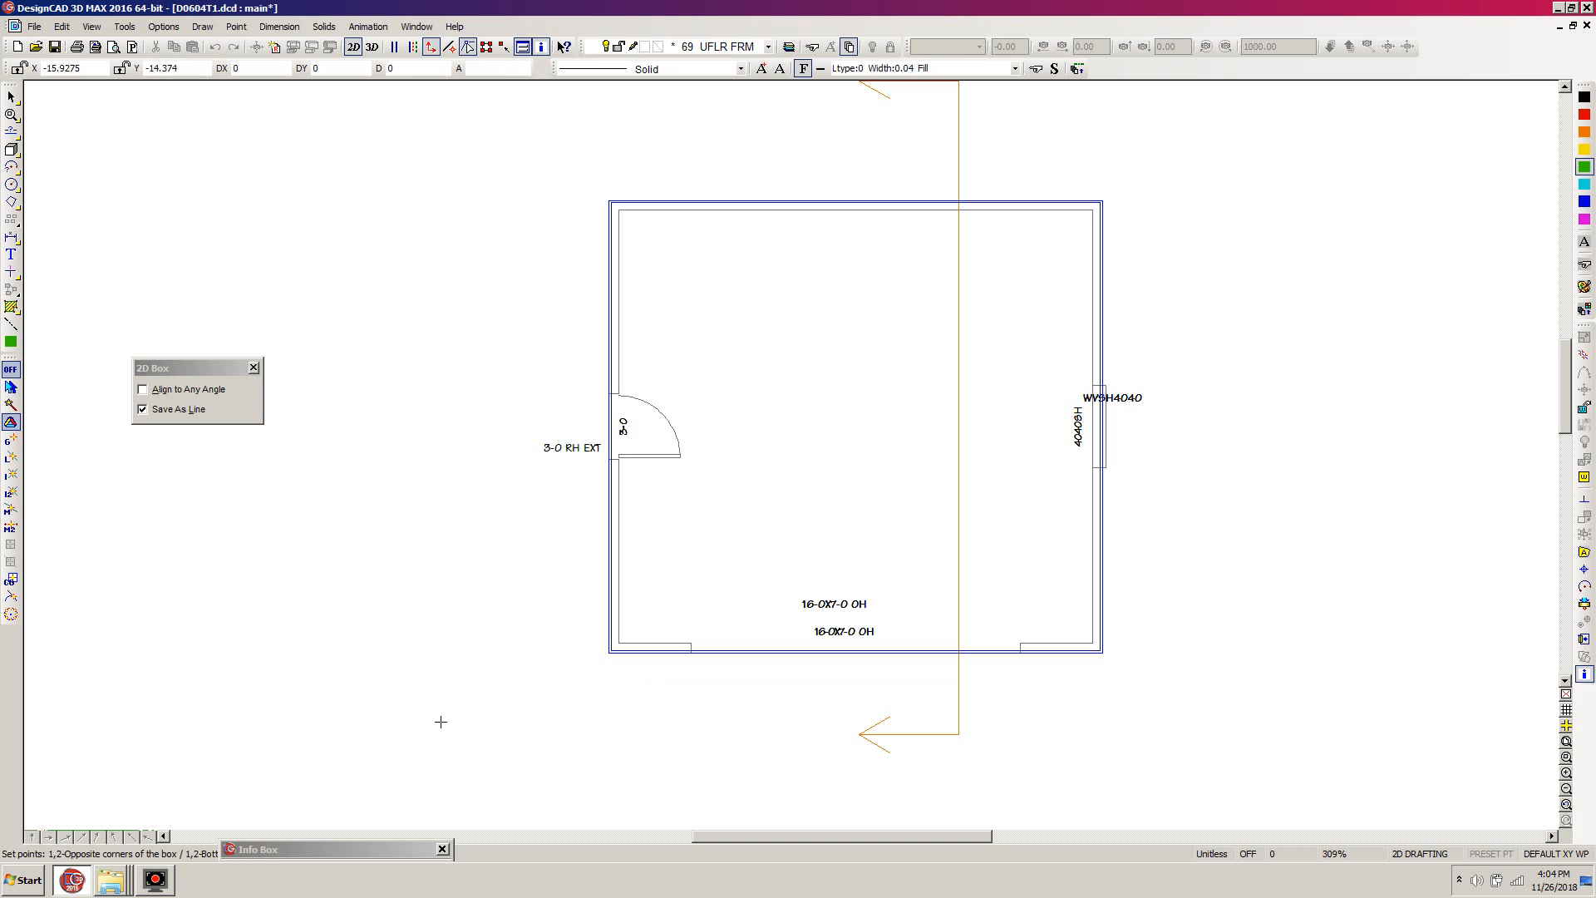
pyautogui.click(613, 647)
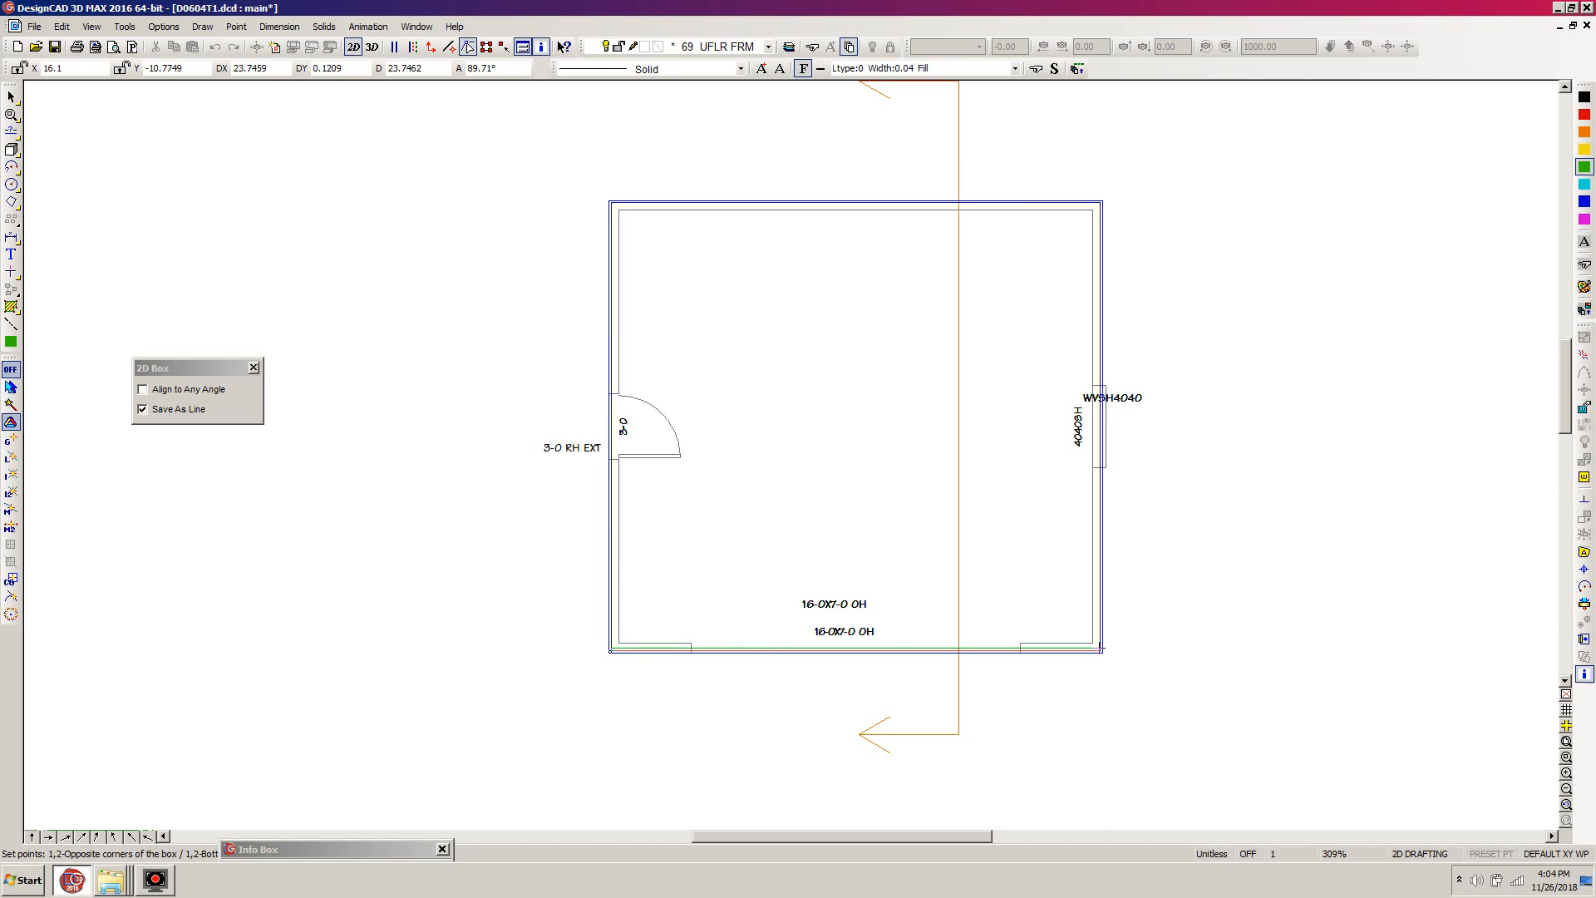
pyautogui.click(1102, 650)
pyautogui.press('`')
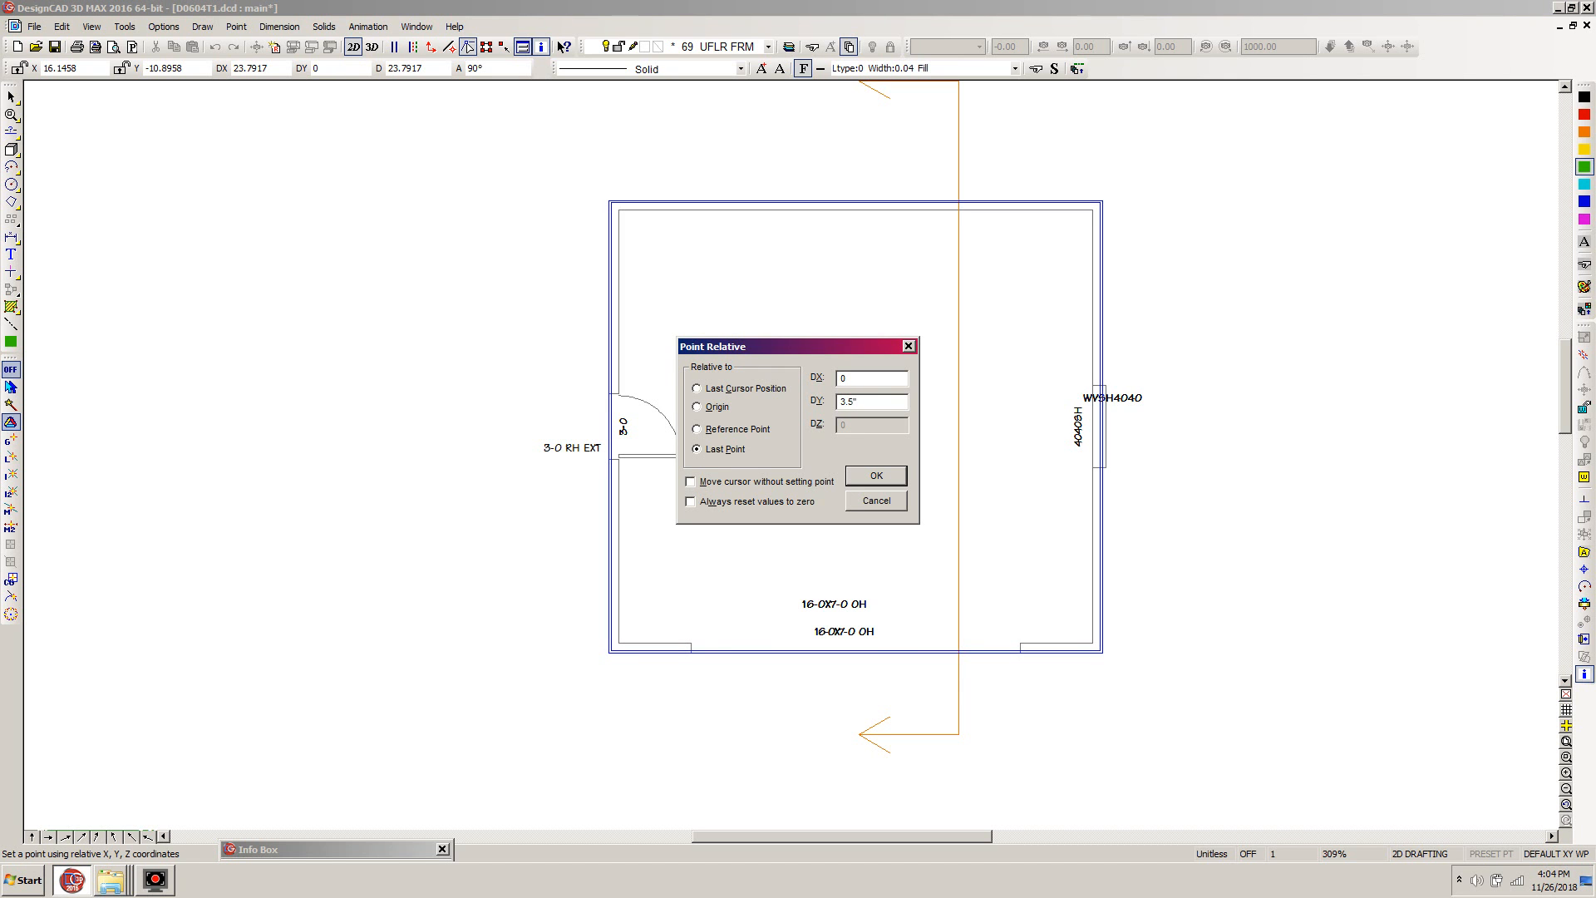
pyautogui.press('Return')
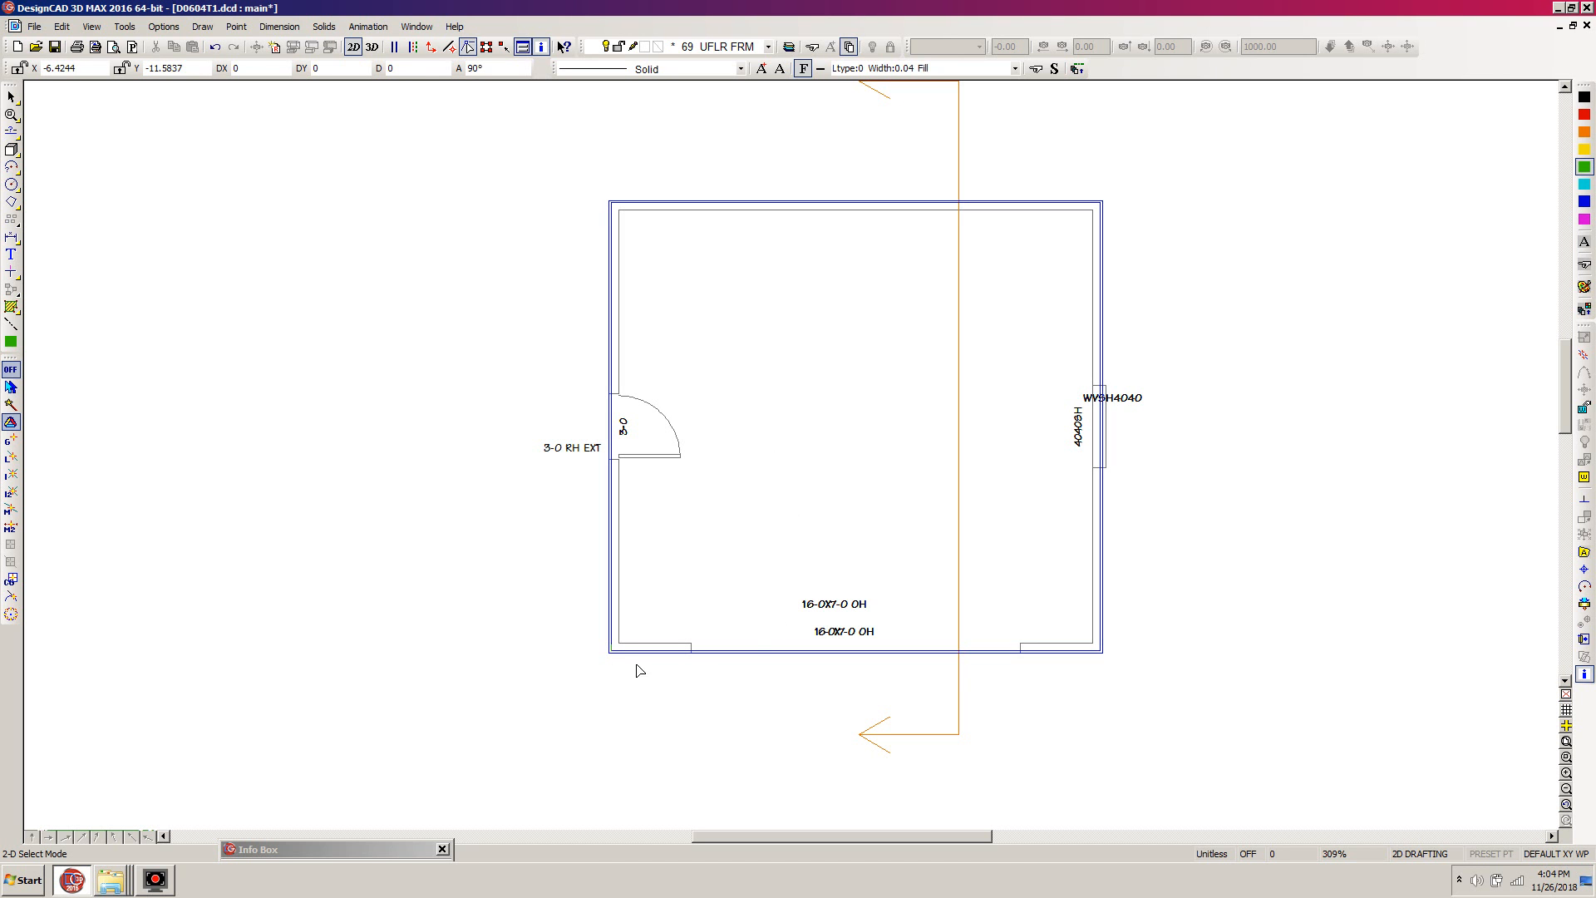
# - Draw a joist box along the front wall between the inner outline's corners, offset 0, 0.2917 from the last cursor position
pyautogui.press('b')
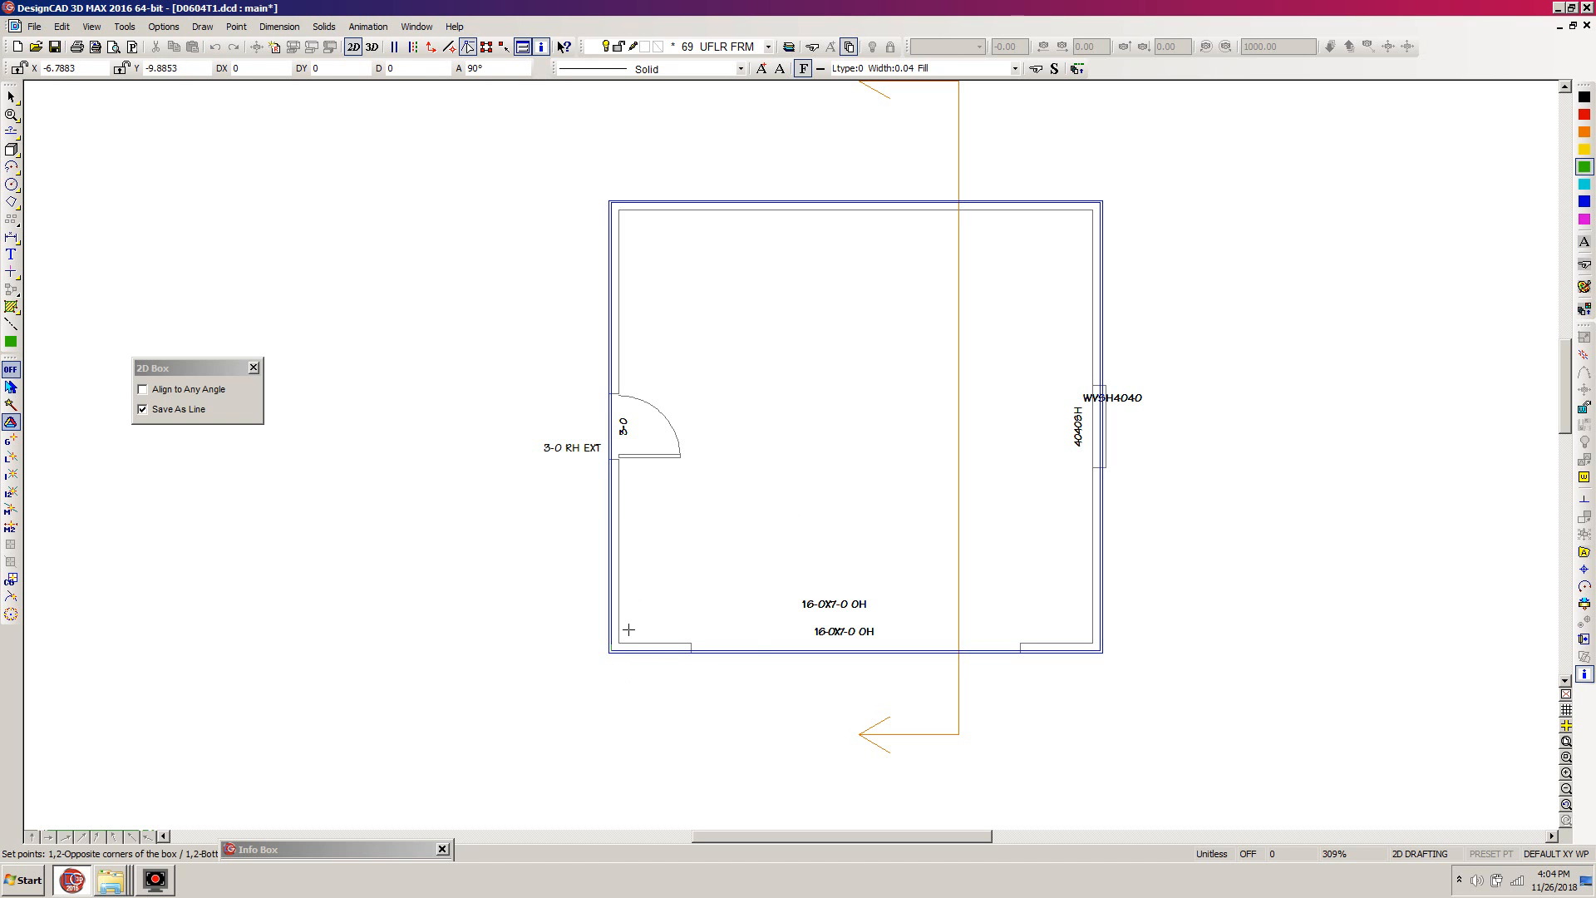
pyautogui.click(610, 649)
pyautogui.press('space')
pyautogui.press('Tab')
pyautogui.press('Tab')
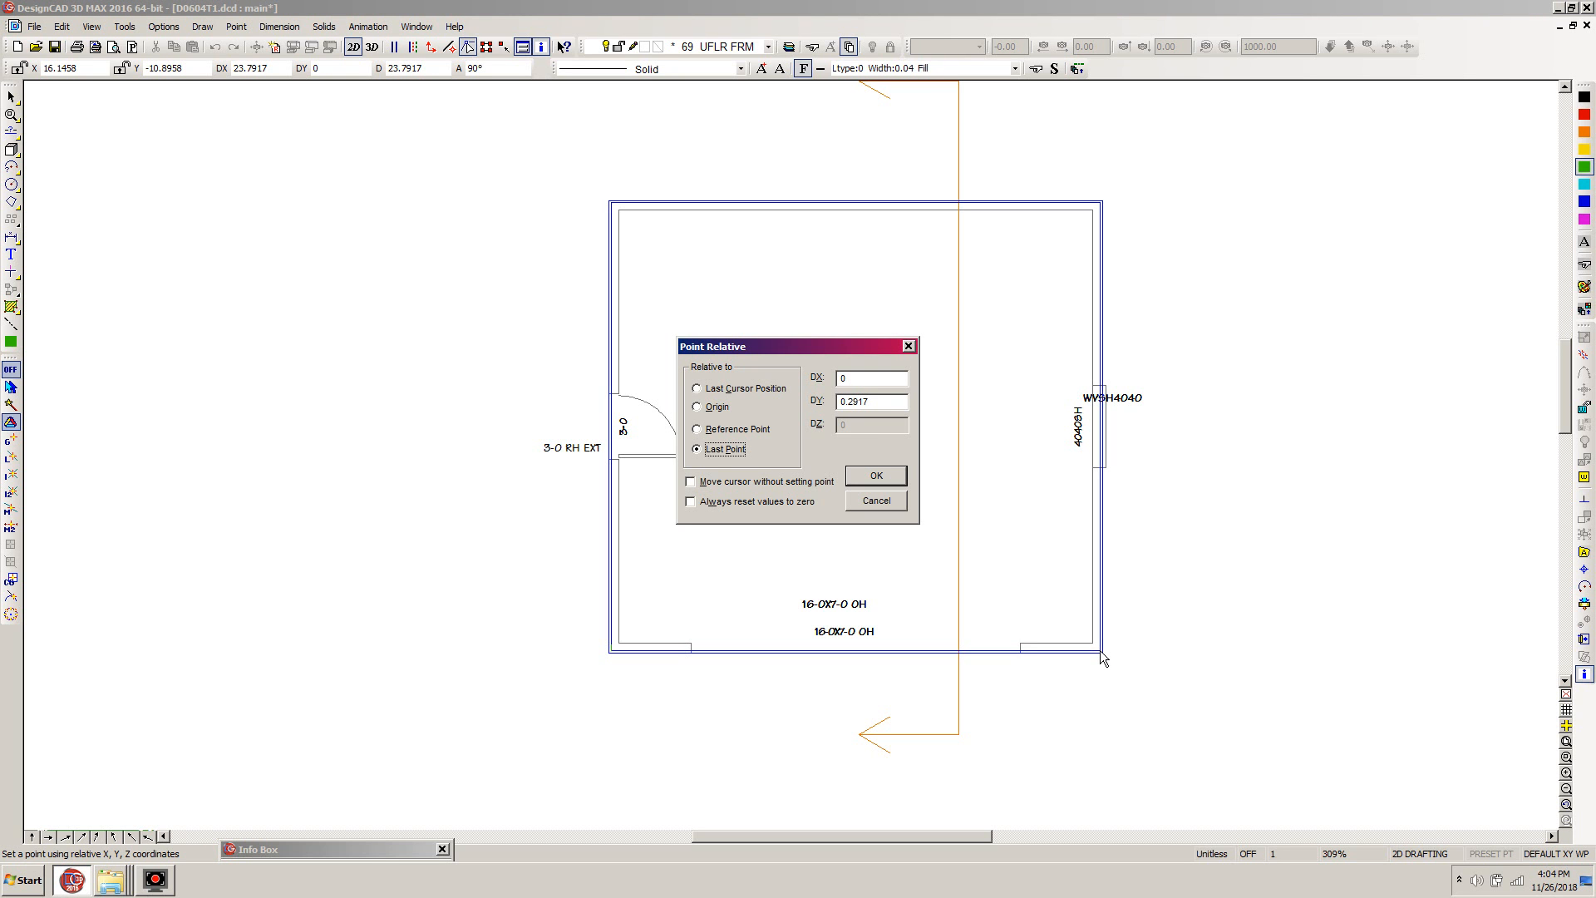
pyautogui.press('Up')
pyautogui.press('Up')
pyautogui.press('Up')
pyautogui.press('Return')
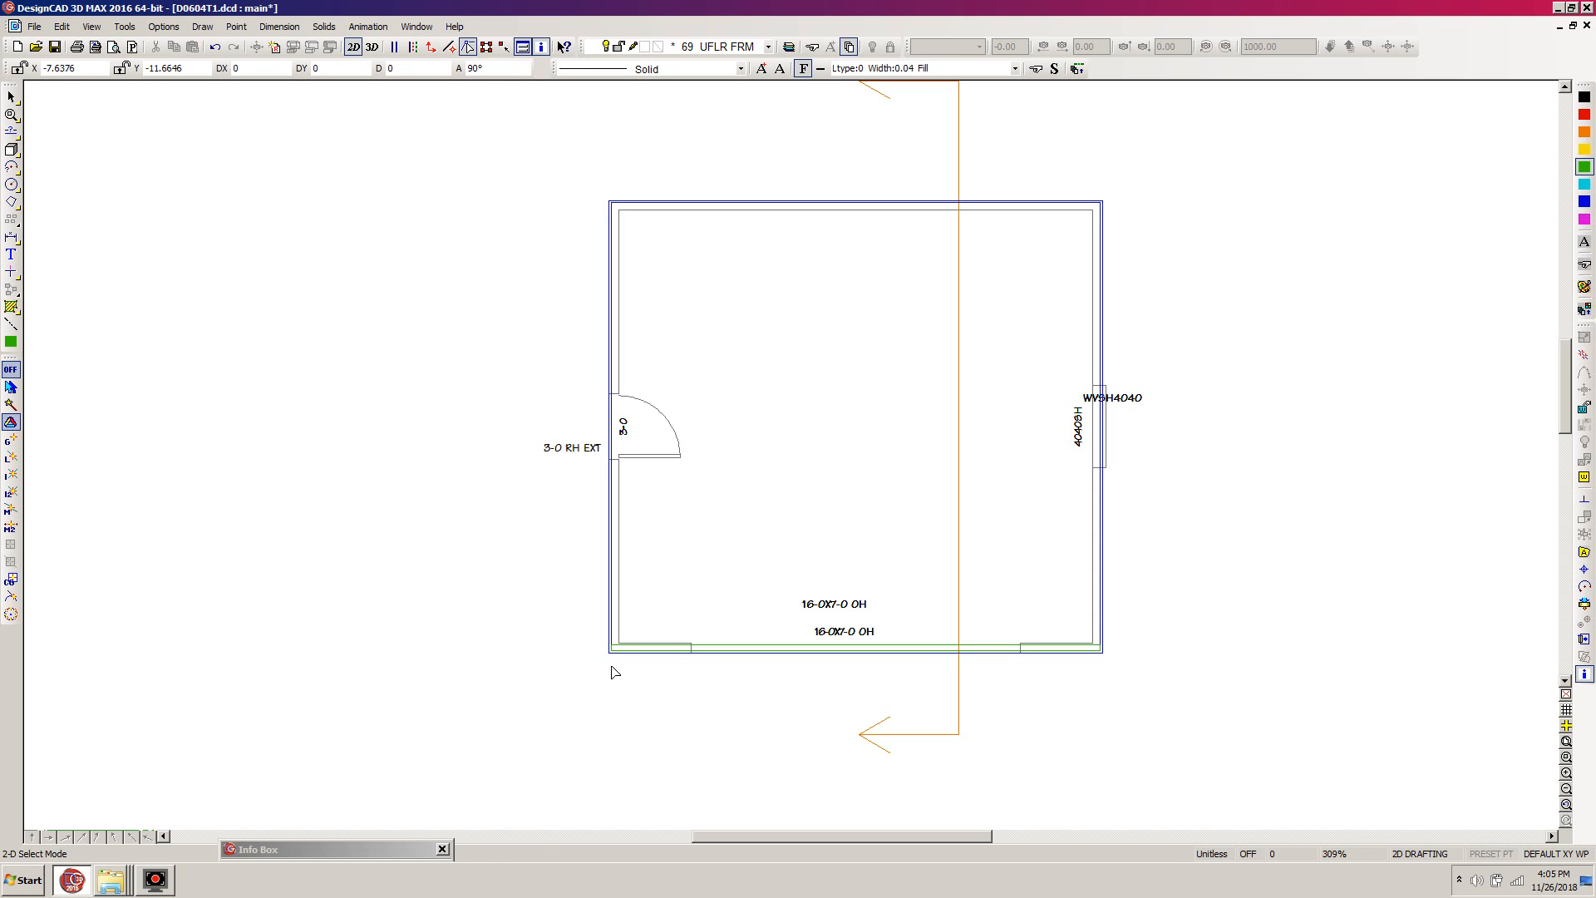
# - Move the green joist box clear of the front wall and delete the short leftover green segment at the inner outline's corner
pyautogui.press('w')
pyautogui.click(674, 619)
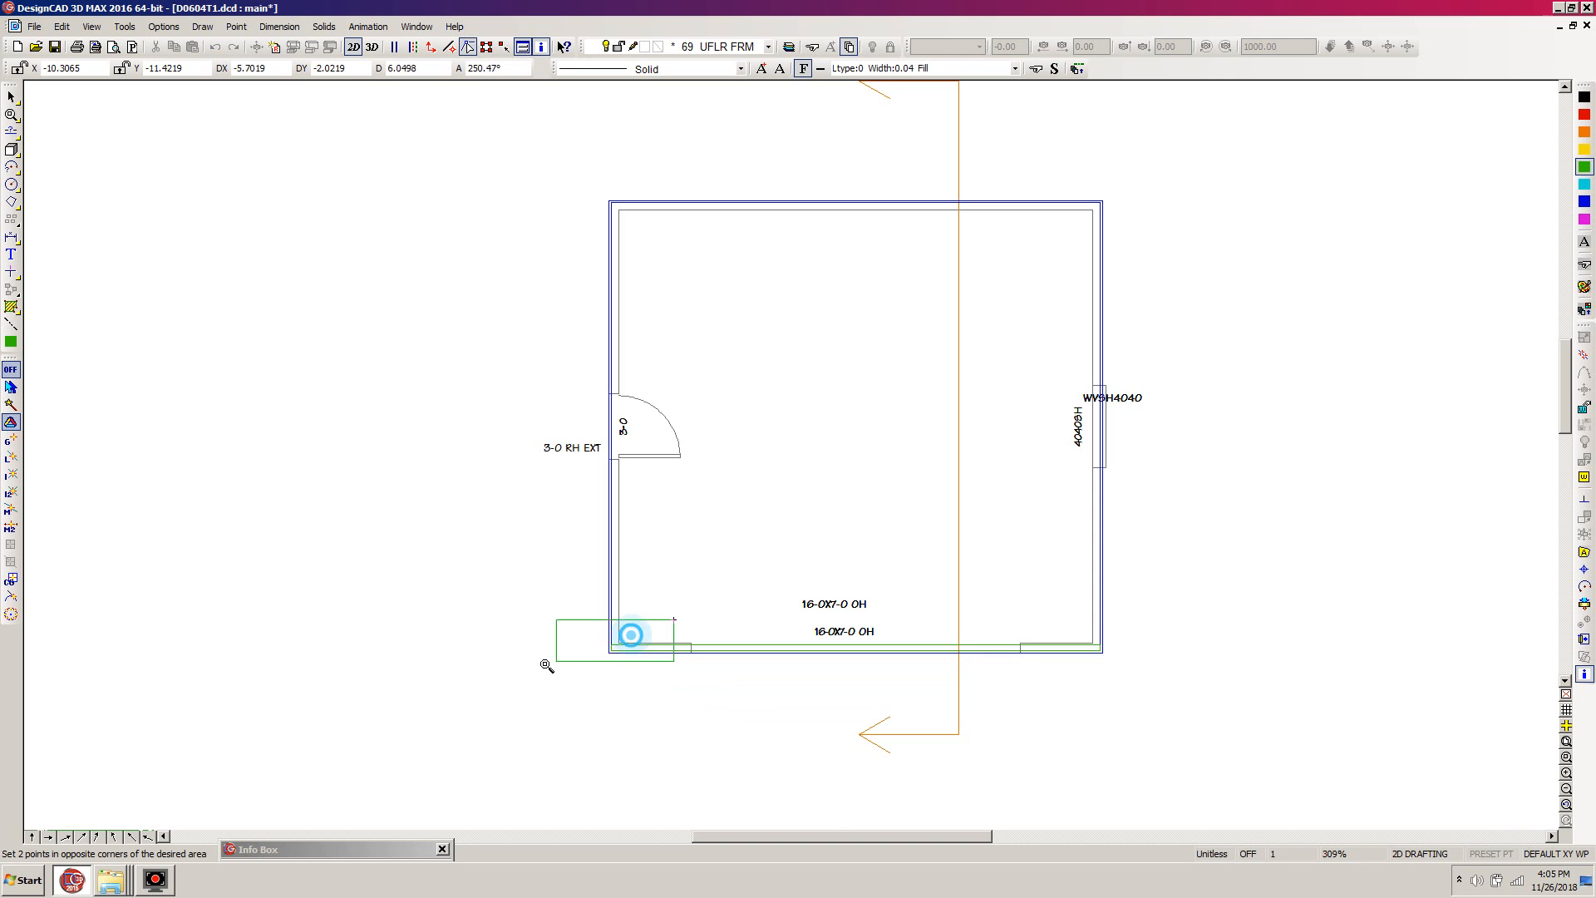
pyautogui.click(632, 636)
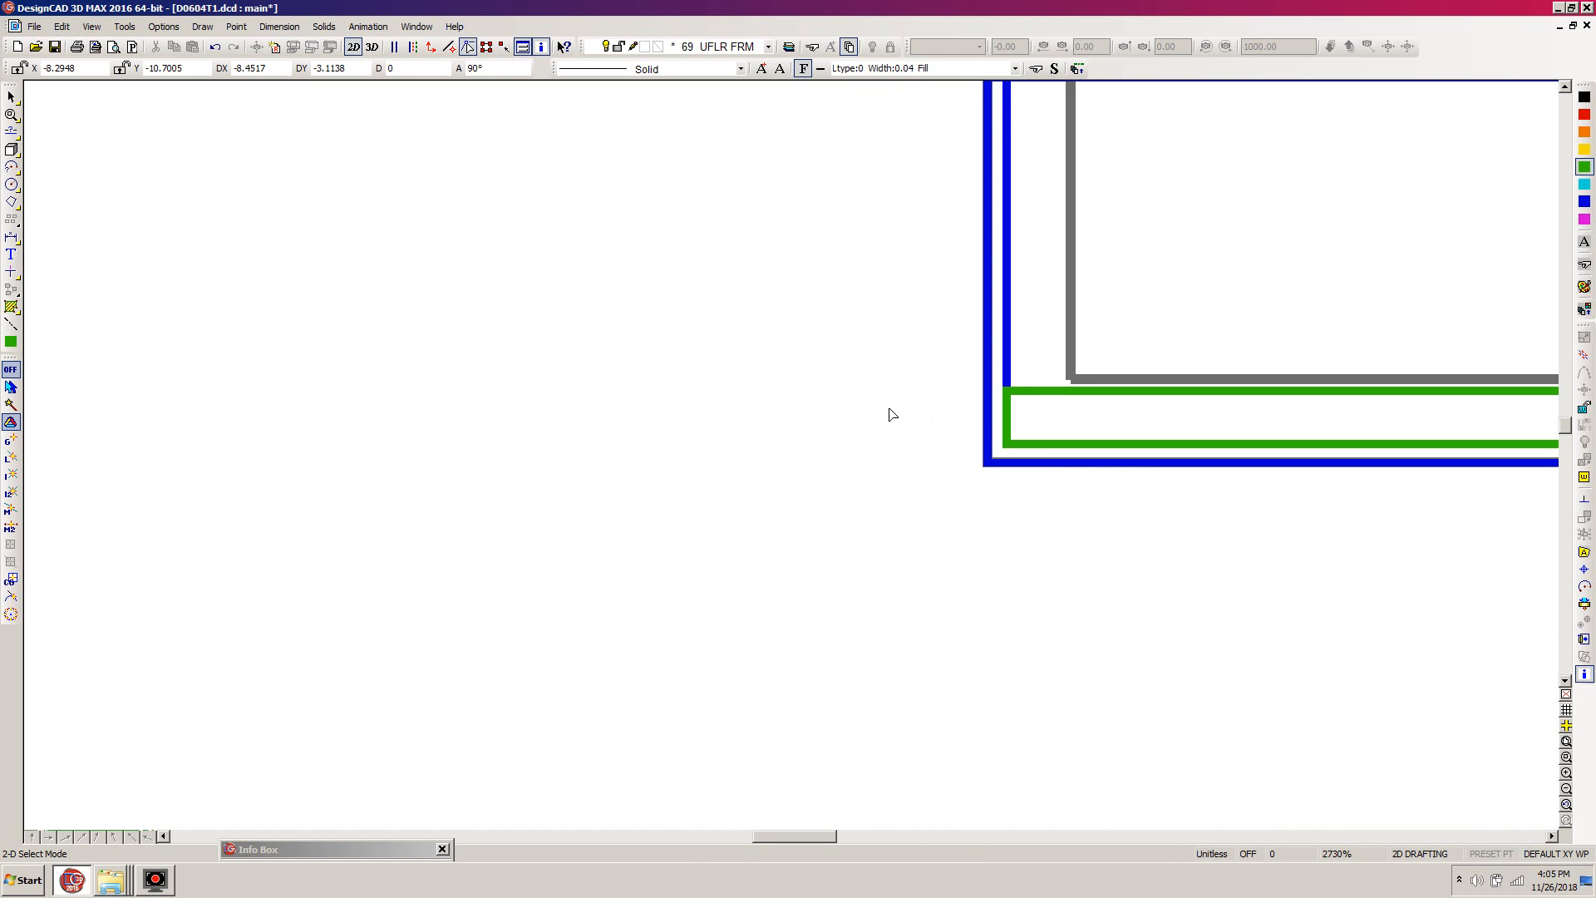
pyautogui.click(1050, 392)
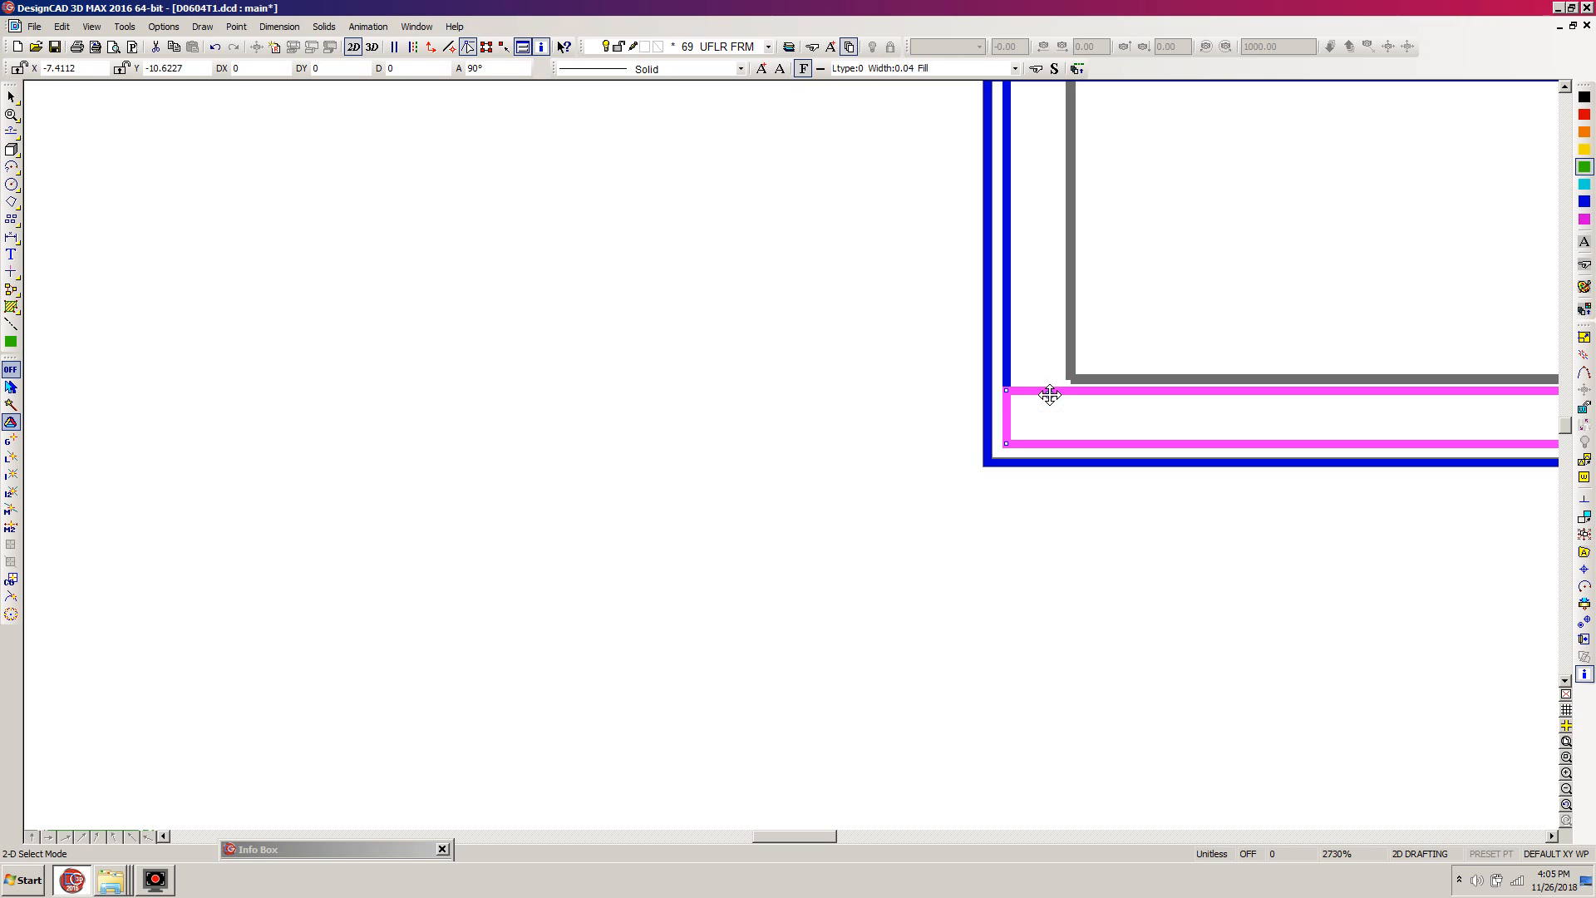
pyautogui.moveTo(1049, 392); pyautogui.dragTo(916, 617)
pyautogui.click(904, 657)
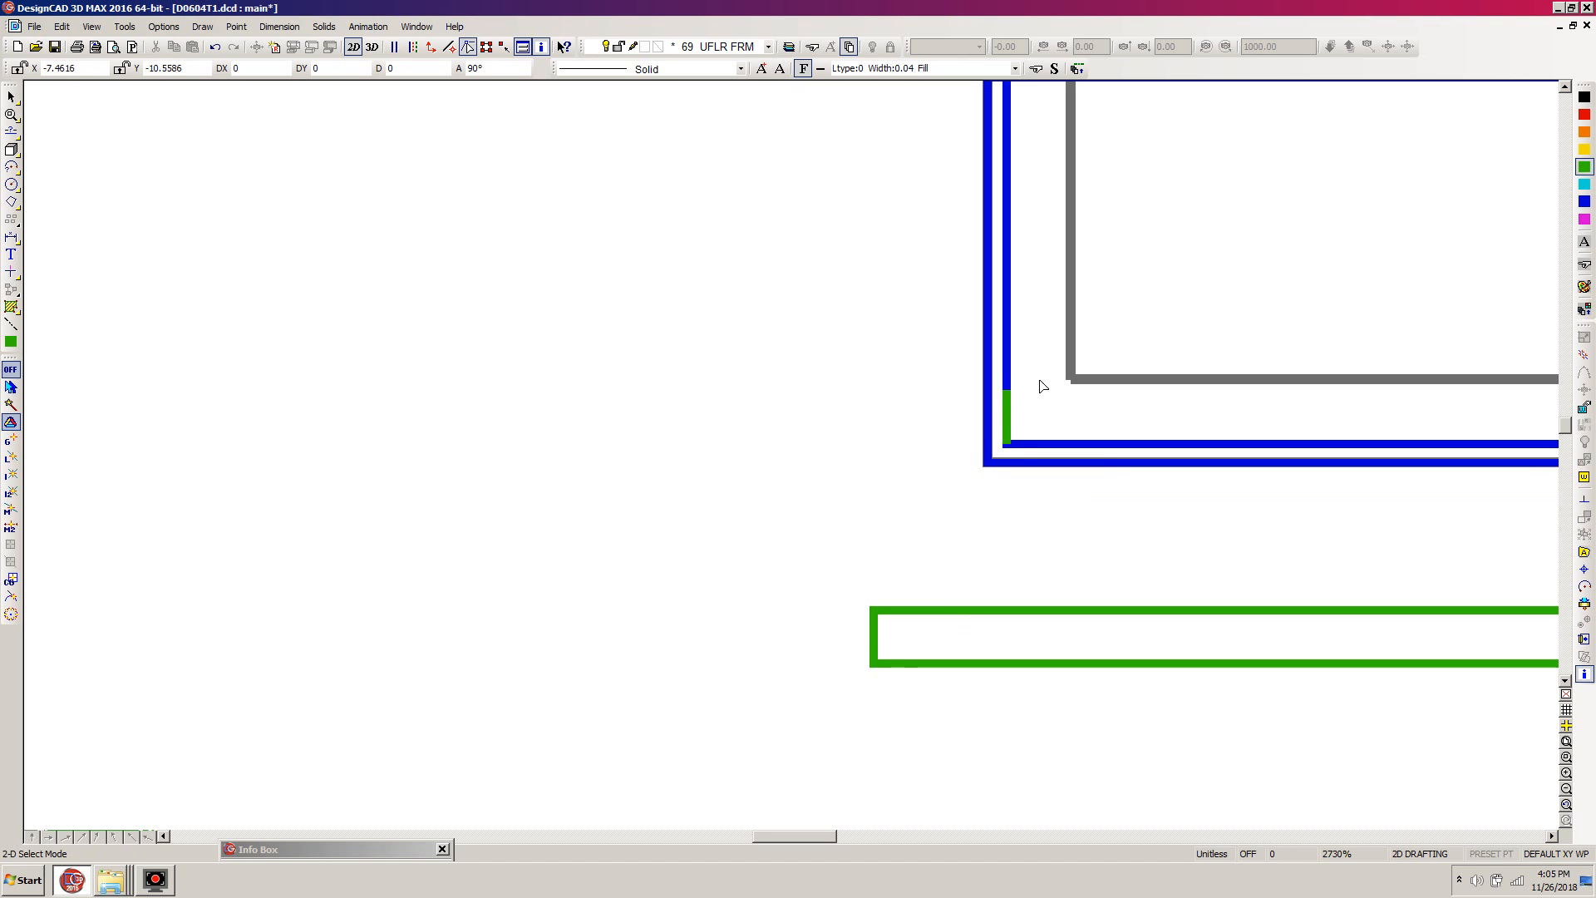
pyautogui.click(1007, 407)
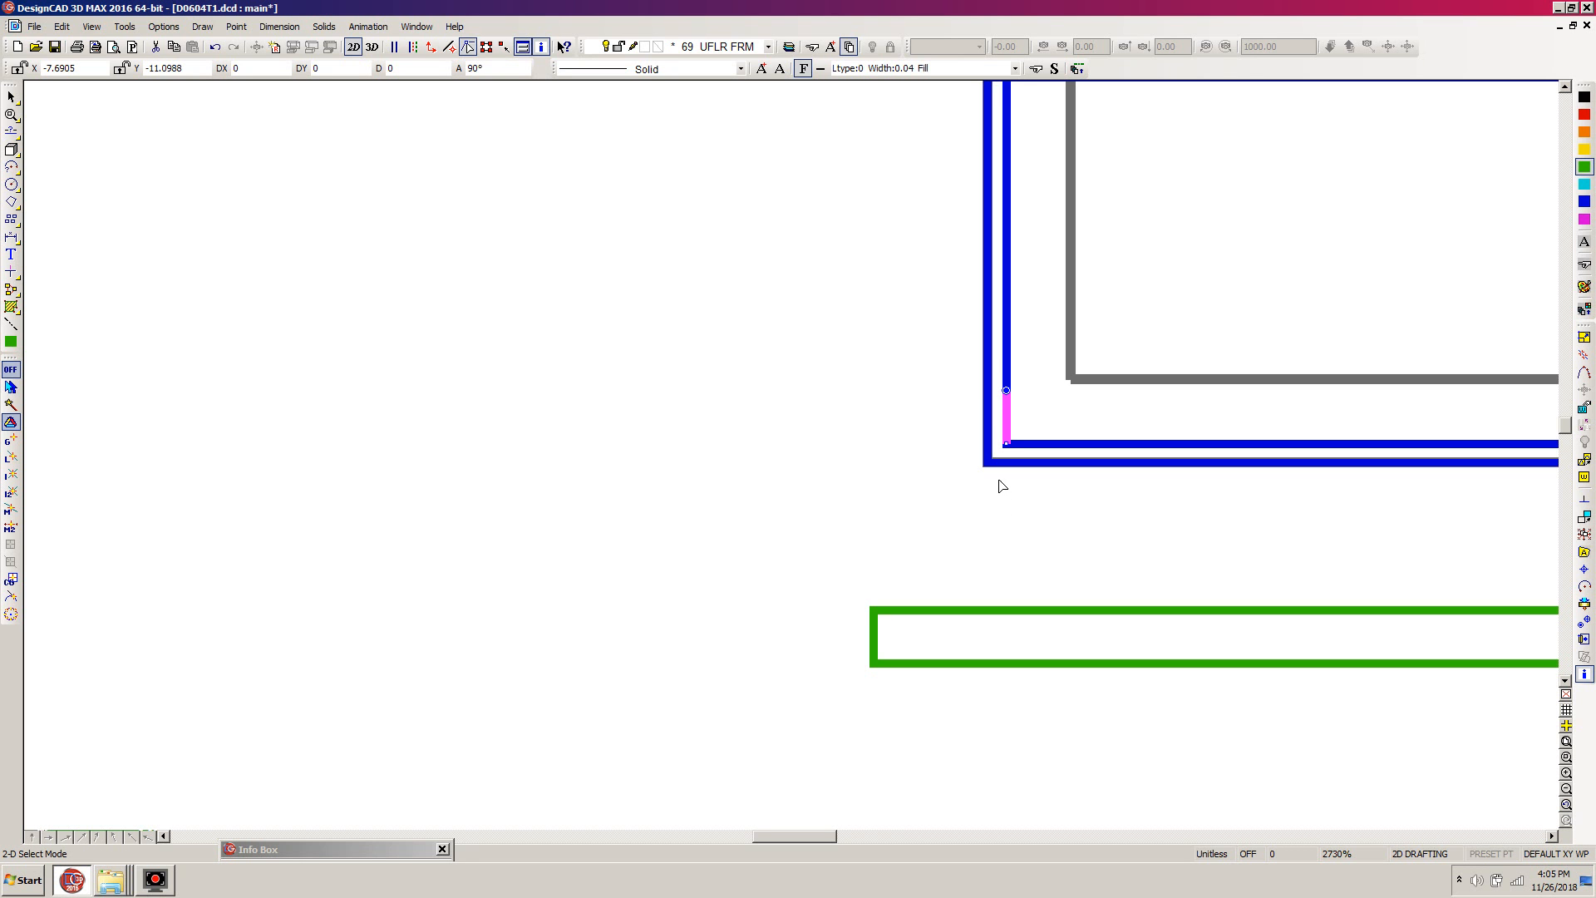
pyautogui.press('Delete')
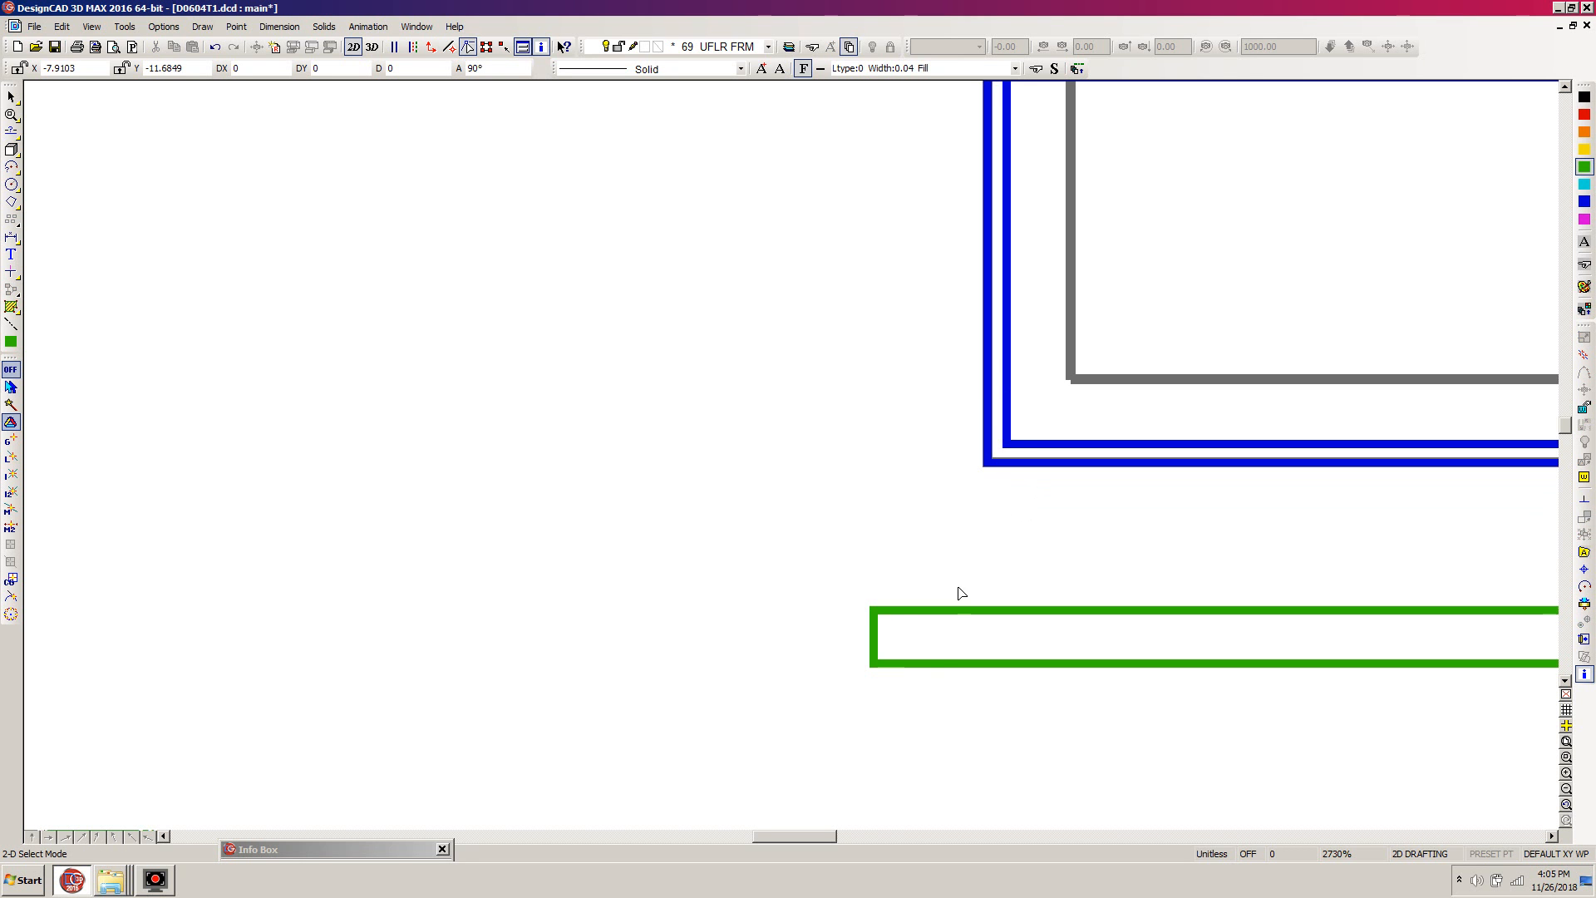
# - Move the joist by the midpoint of its left end to a point offset 1.25", 16" from the outer outline's front-left corner
pyautogui.click(870, 652)
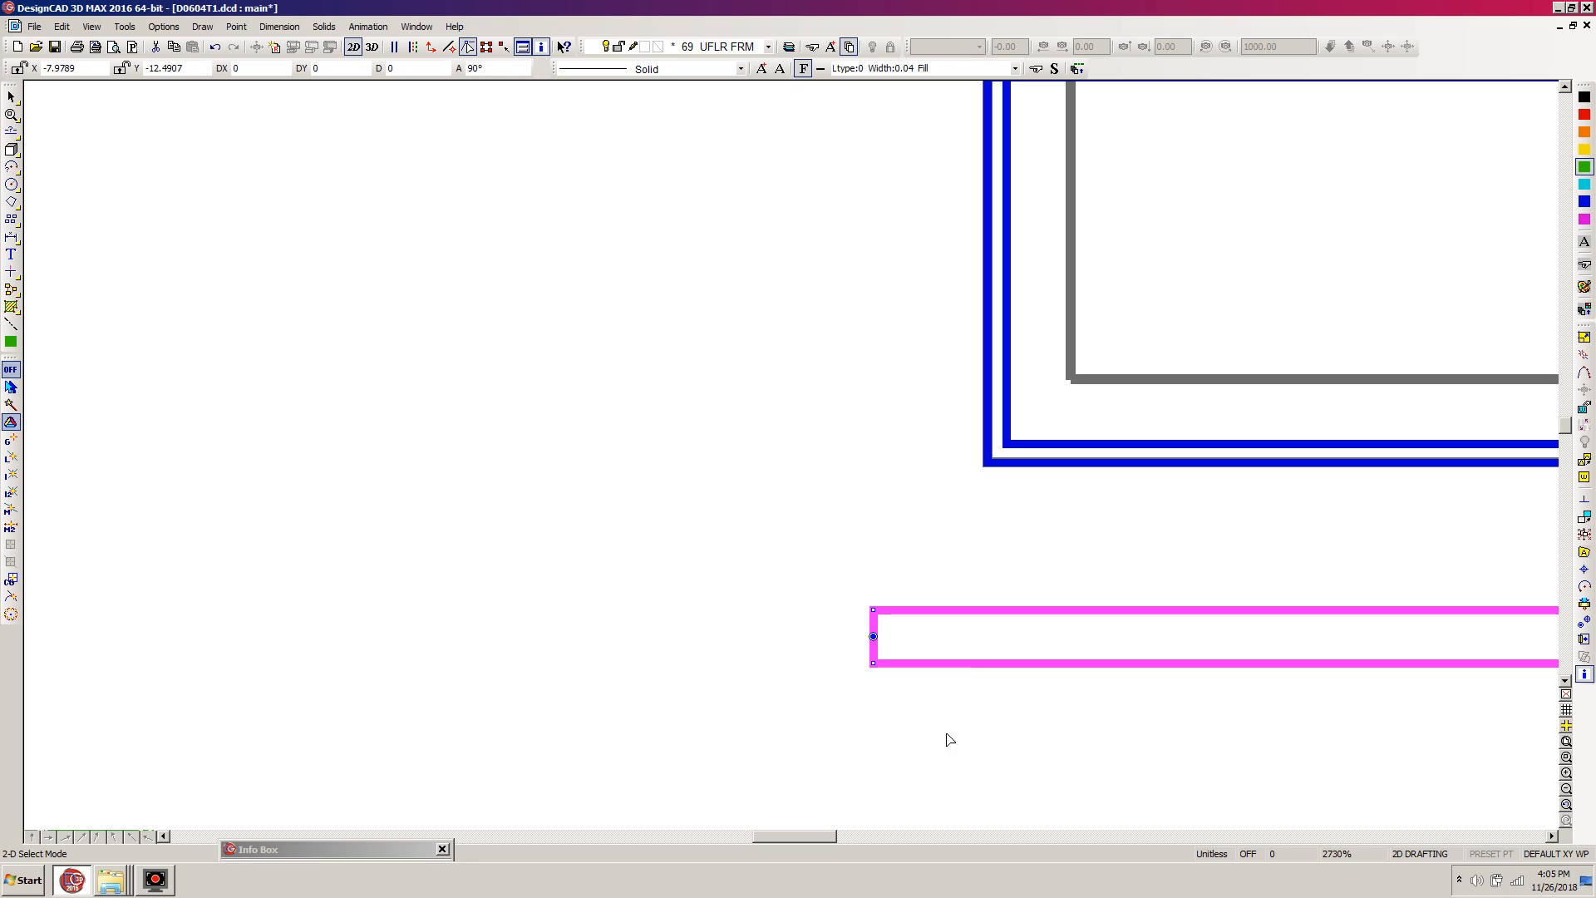
pyautogui.click(873, 637)
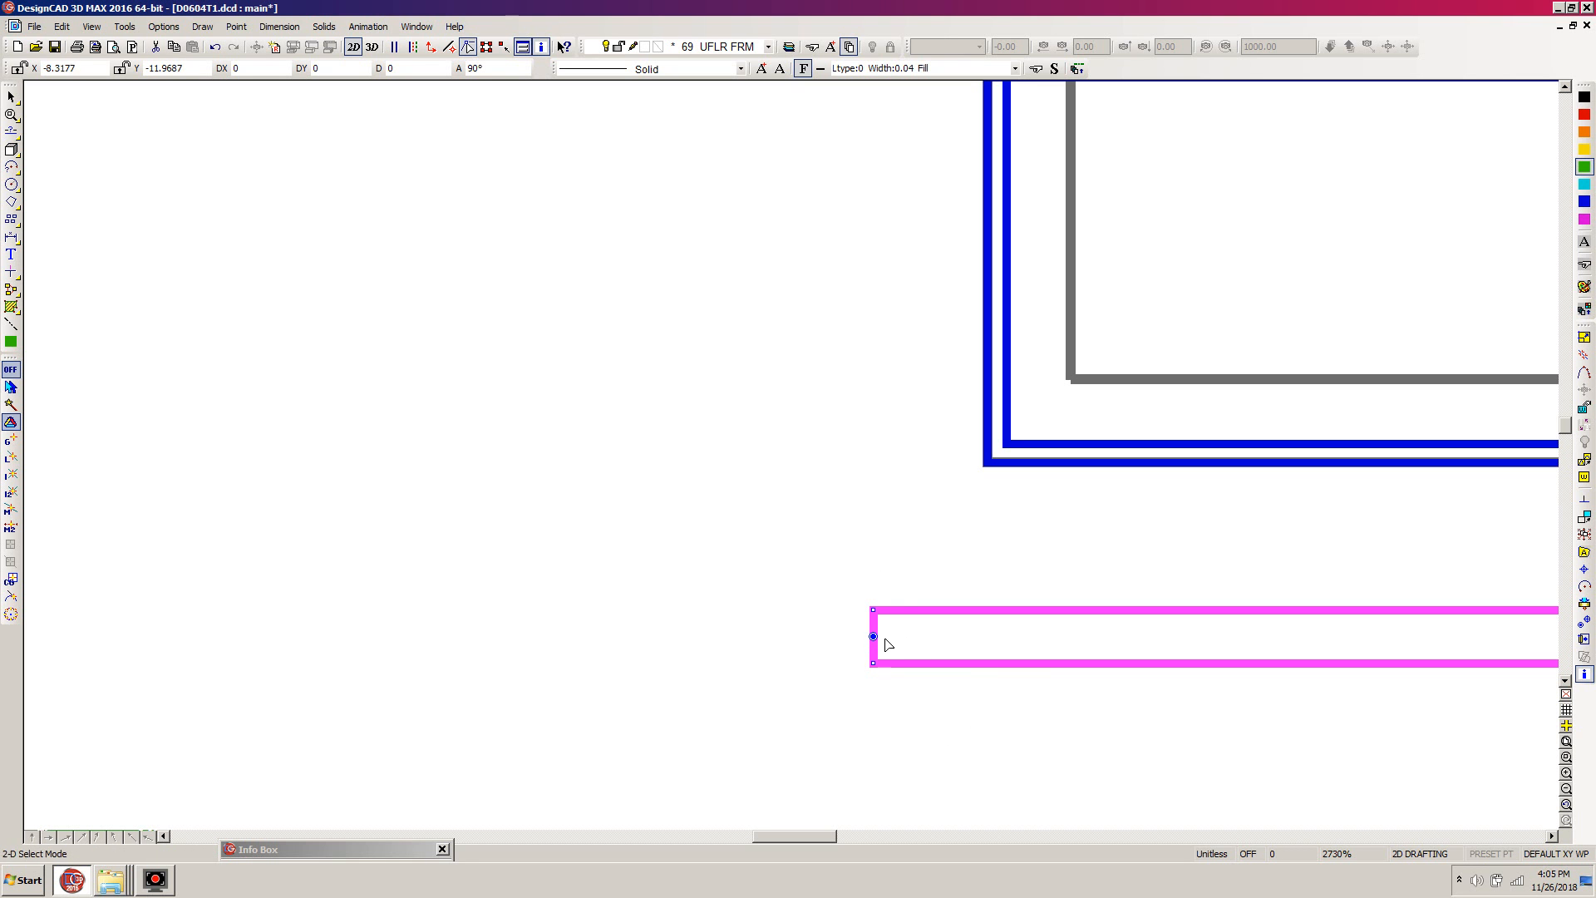
pyautogui.click(877, 640)
pyautogui.press('Escape')
pyautogui.scroll(-1, 958, 445)
pyautogui.scroll(-1, 783, 462)
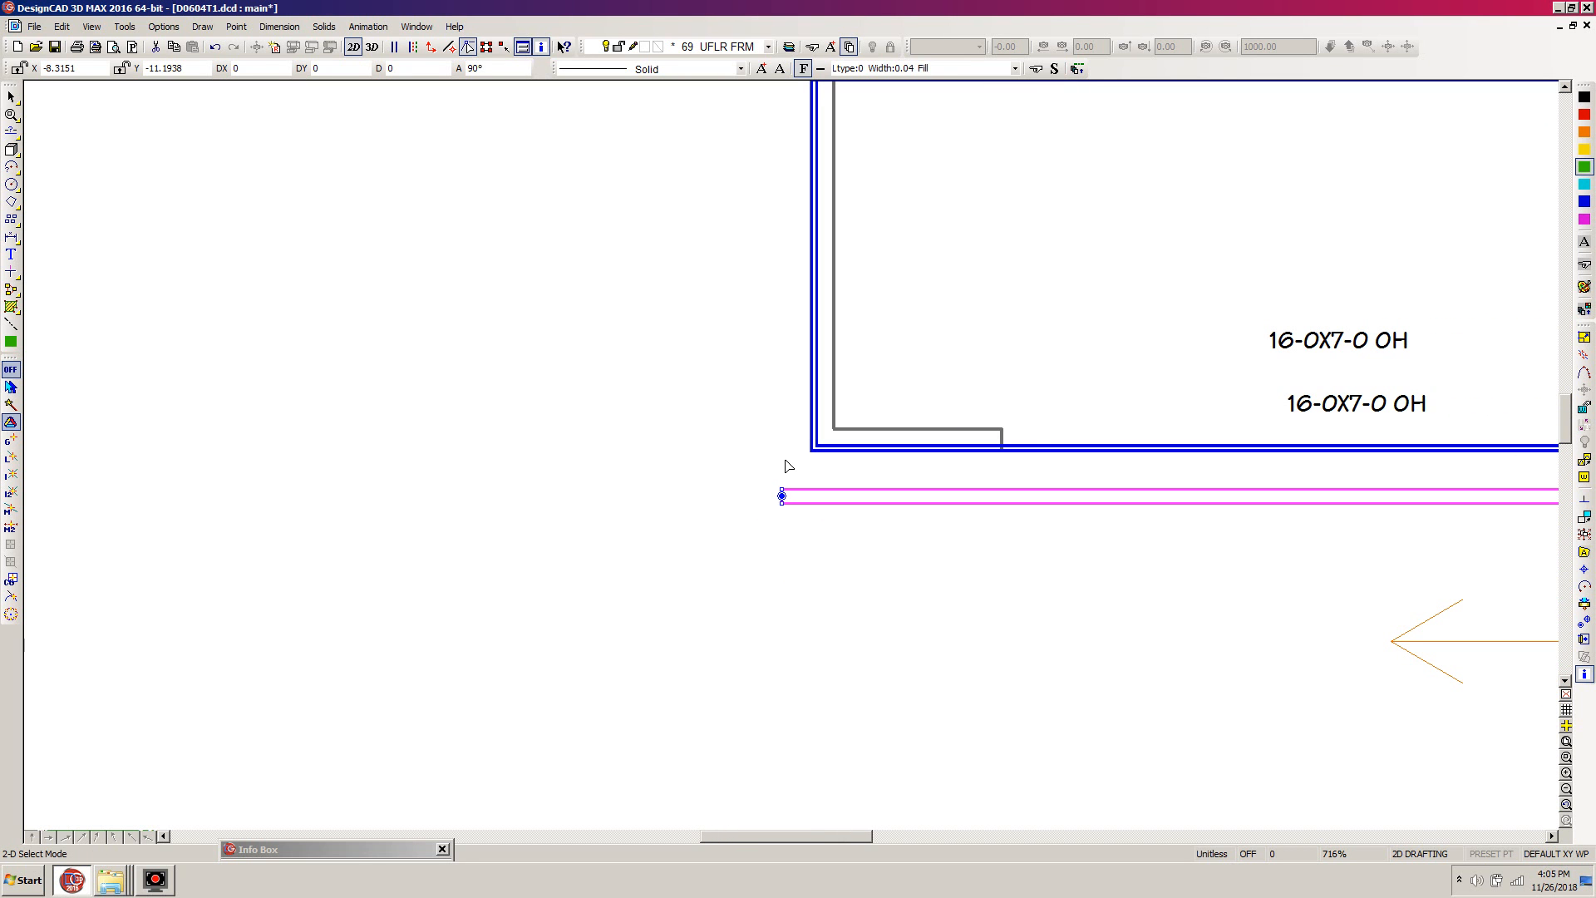
pyautogui.press('m')
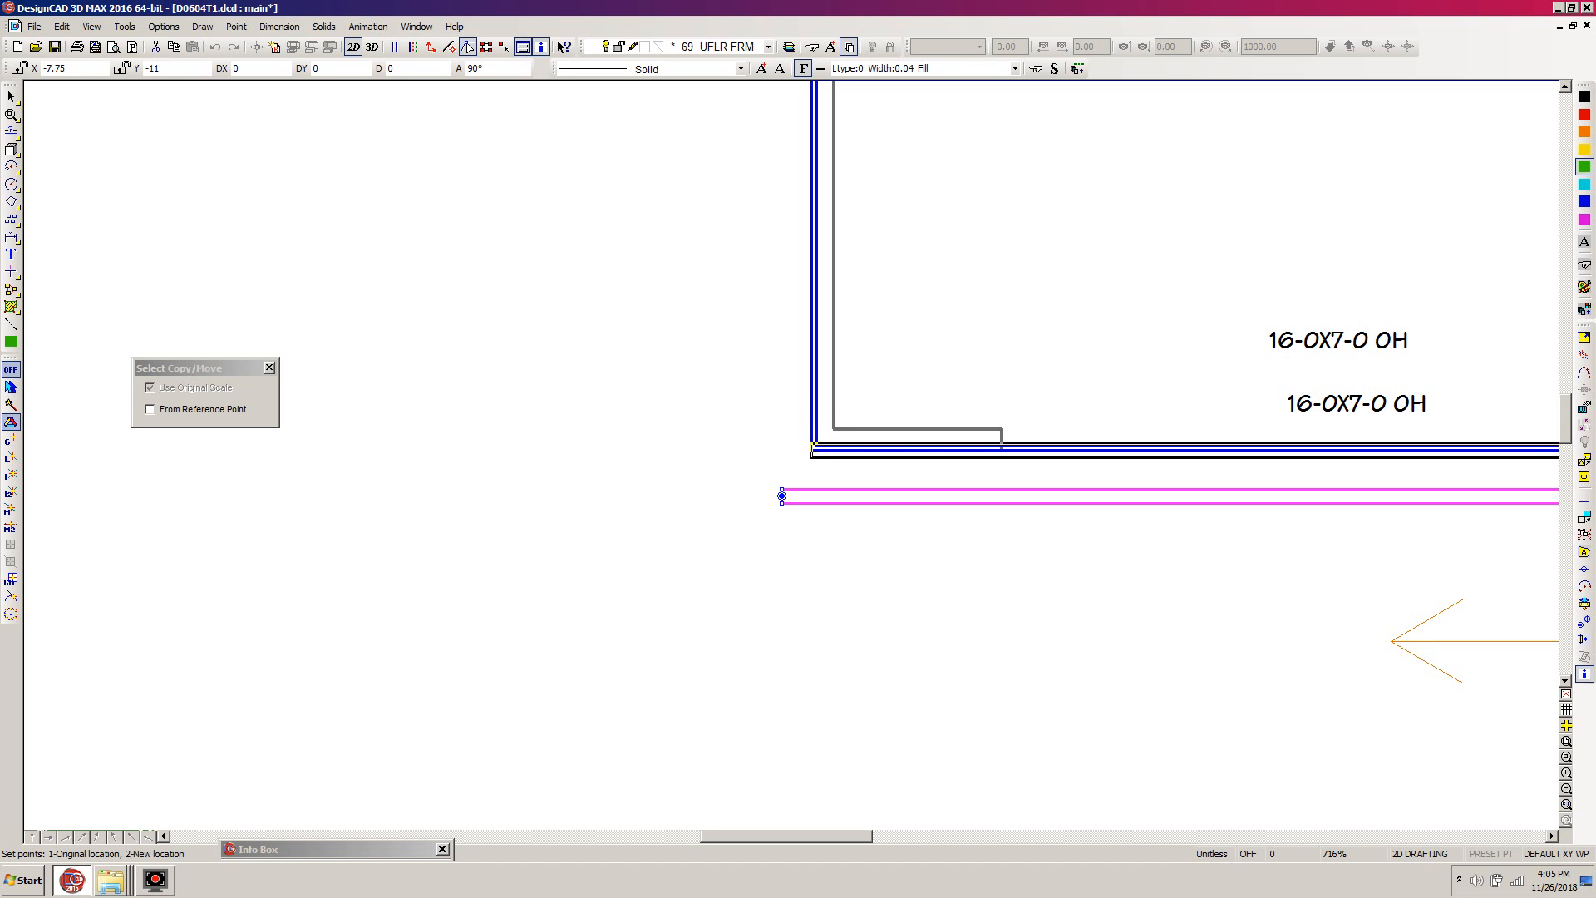
pyautogui.press("'")
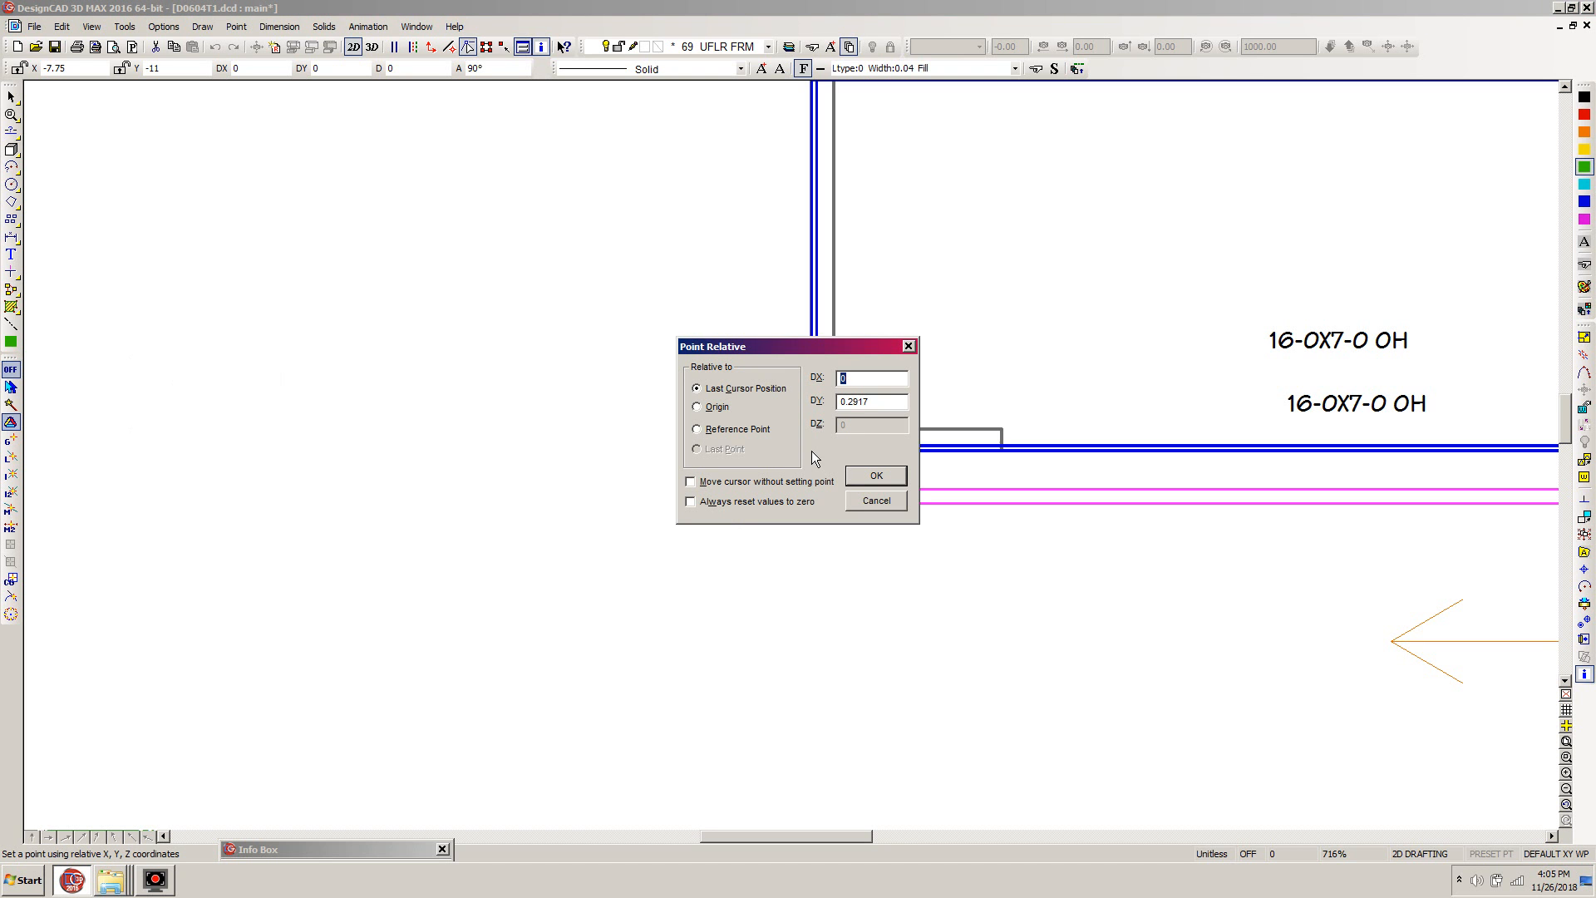
pyautogui.write('1.25"')
pyautogui.press('Tab')
pyautogui.write('16')
pyautogui.press('Return')
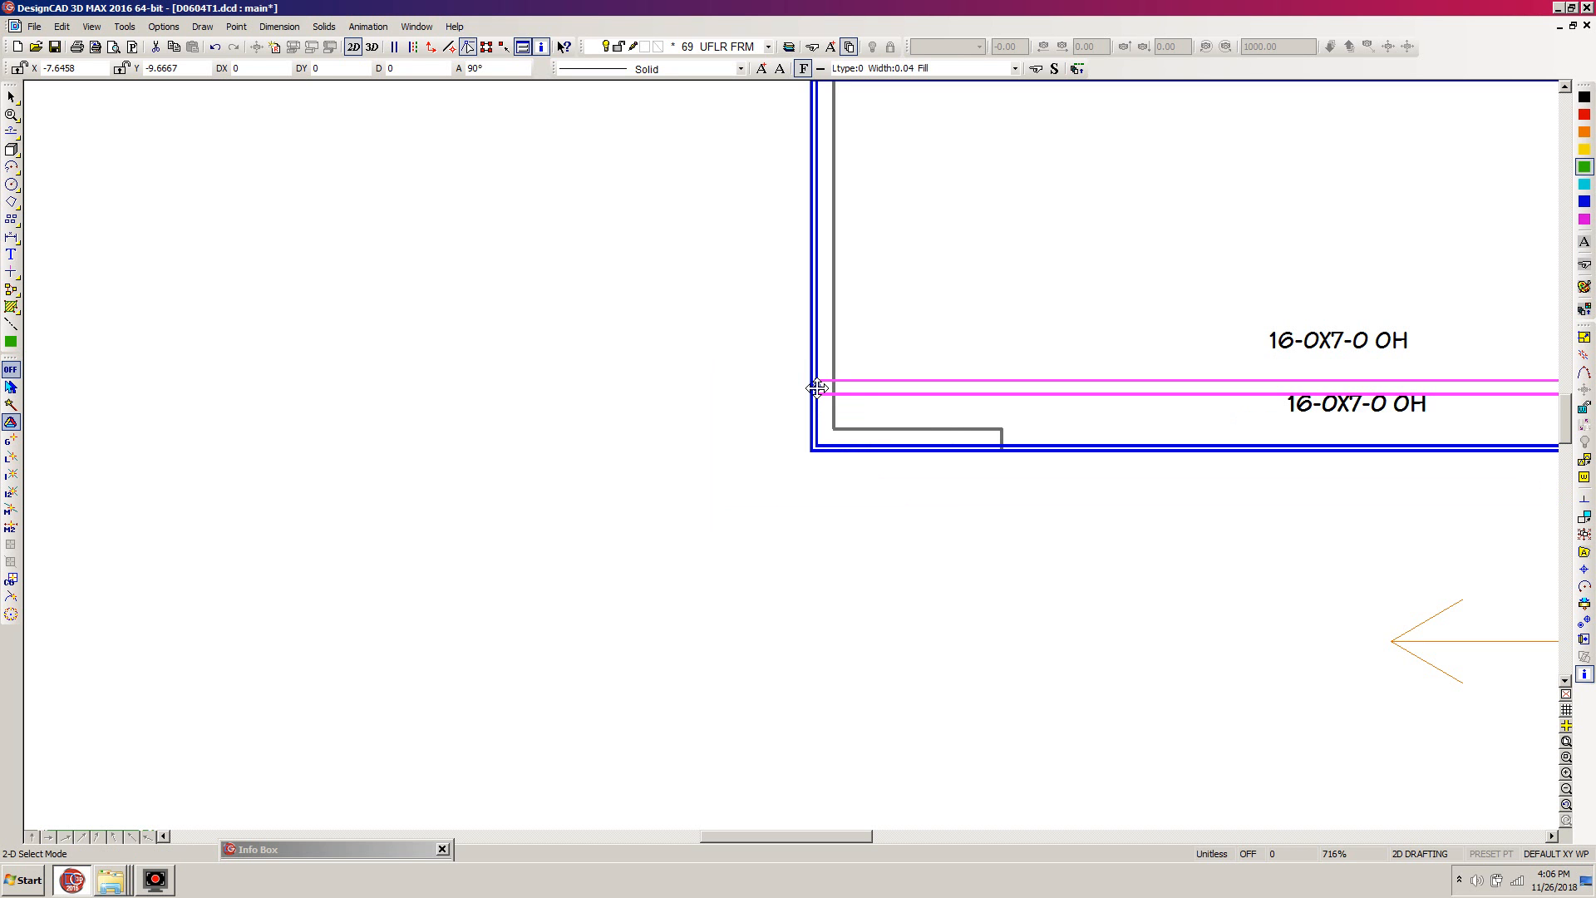
# - Copy the joist toward the rear wall with a relative offset of 0, 1.3333, and deselect it
pyautogui.press('c')
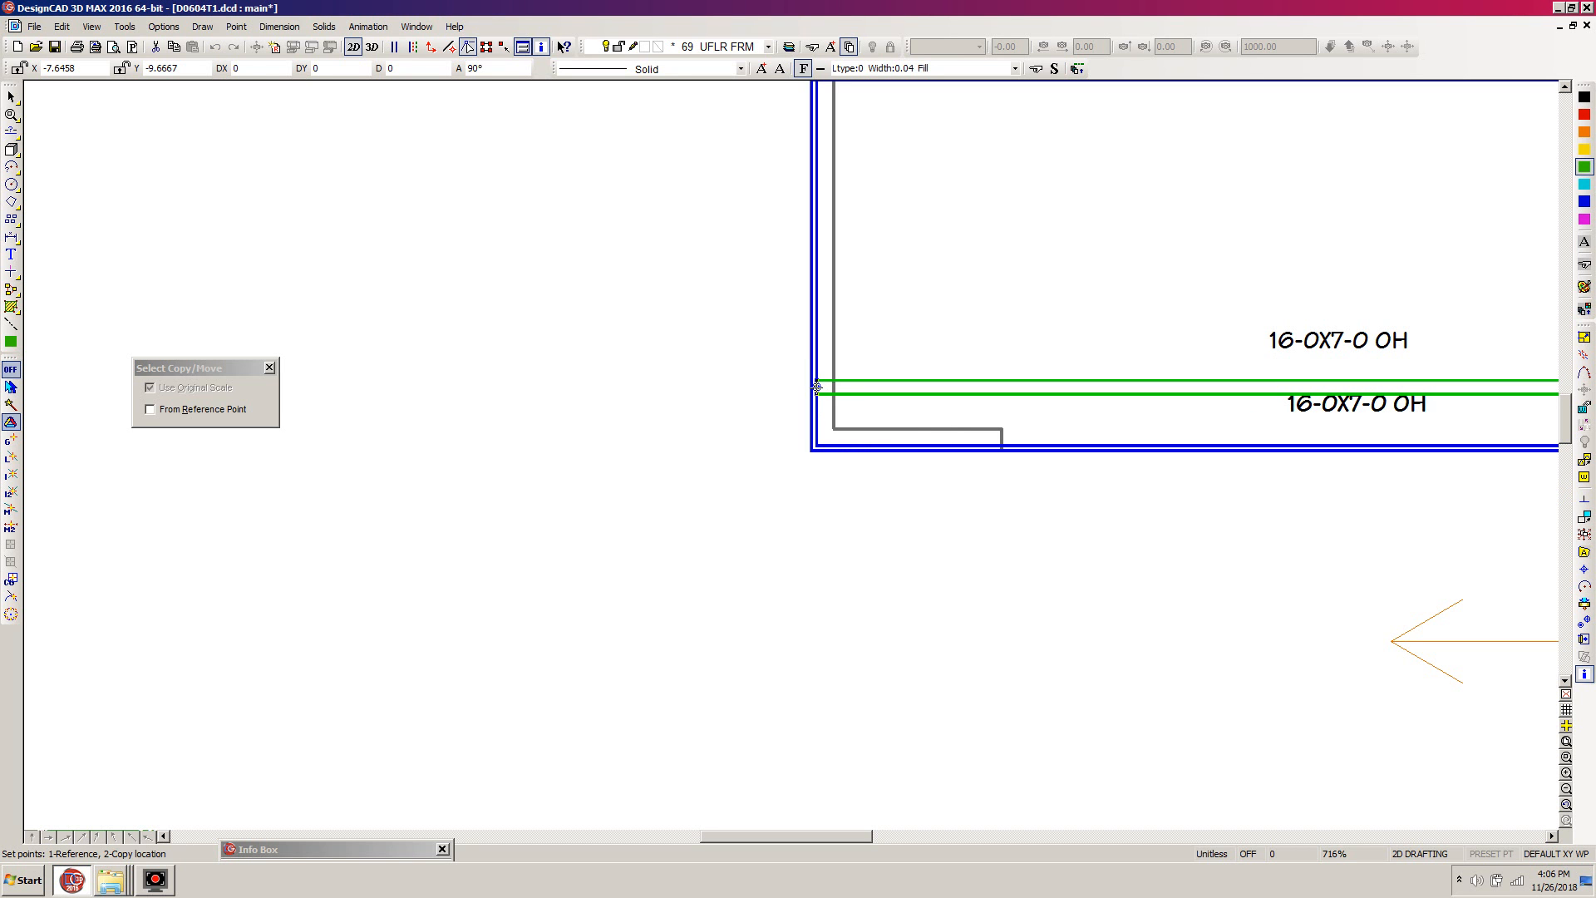
pyautogui.press("'")
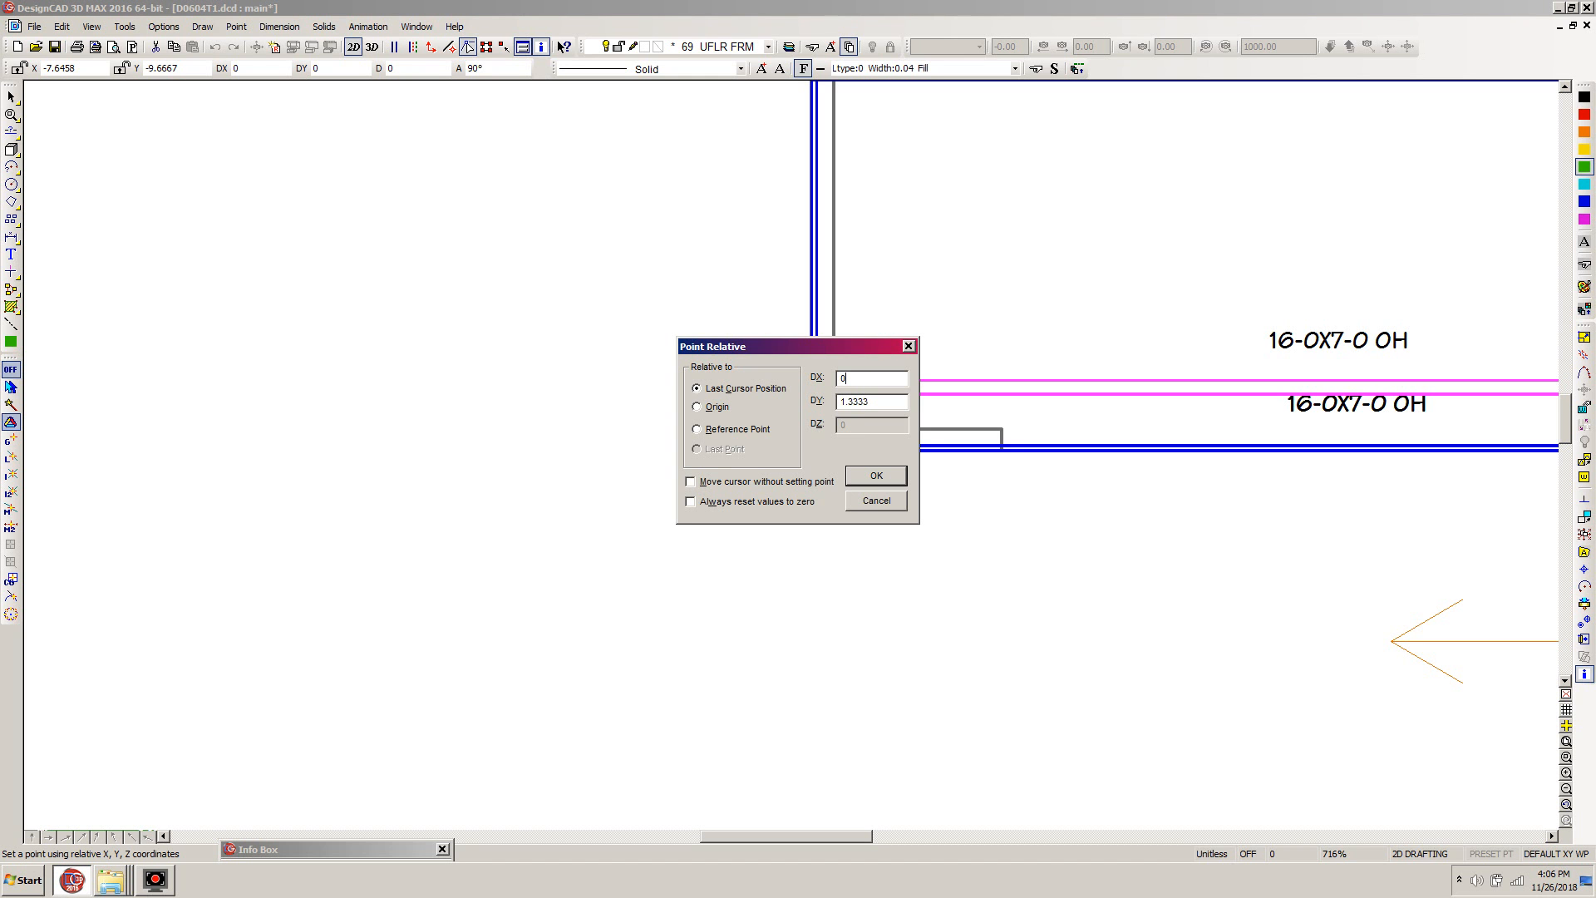
pyautogui.press('Return')
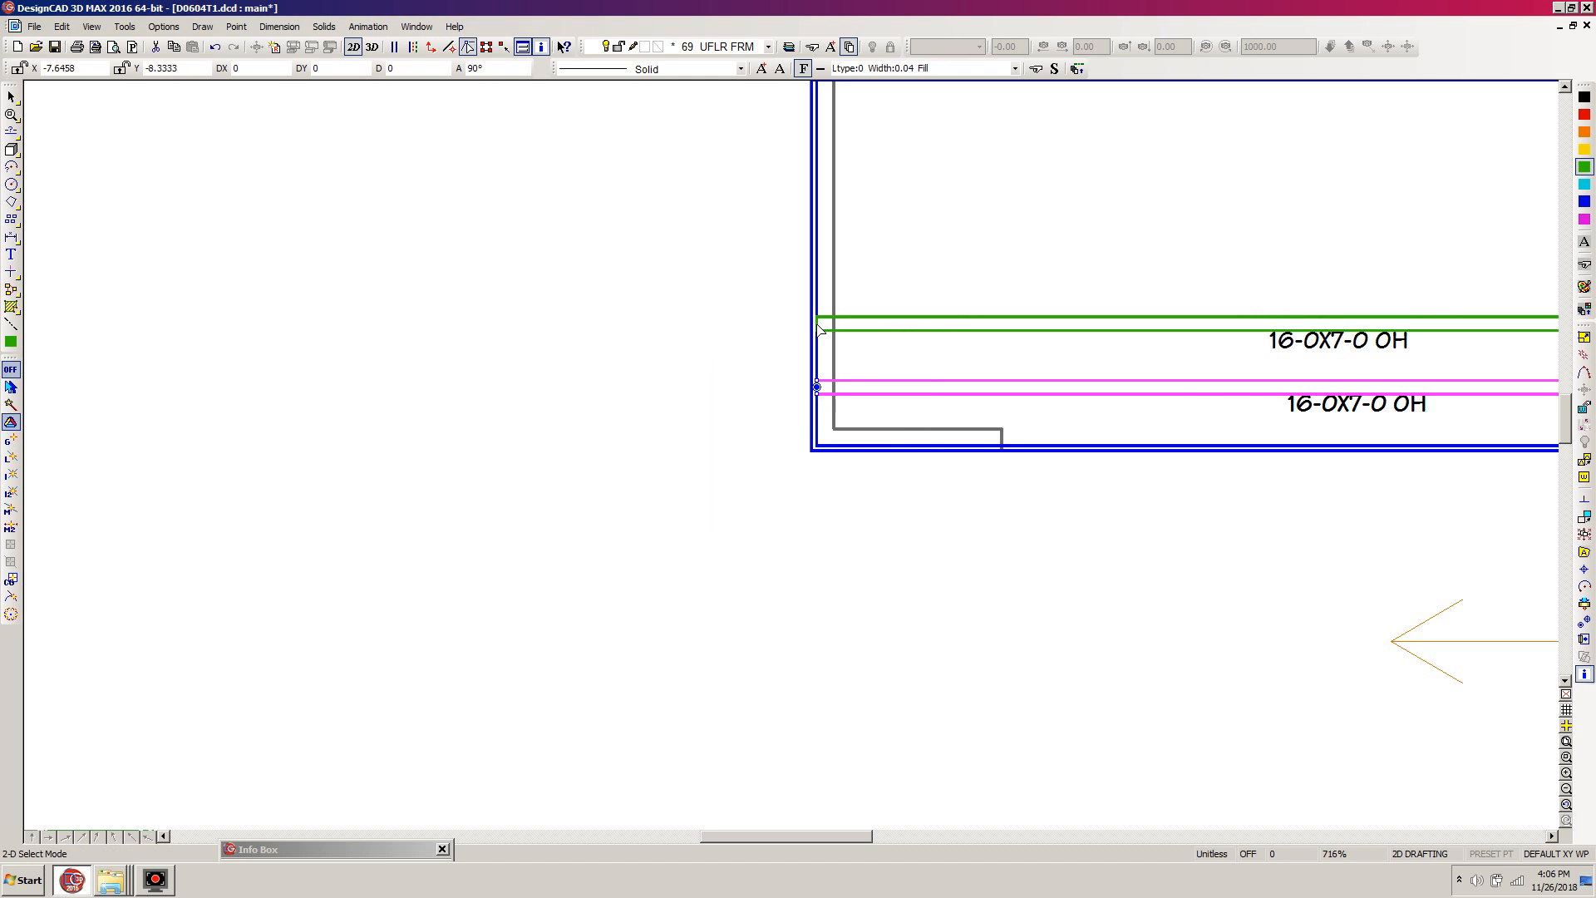
pyautogui.press('Escape')
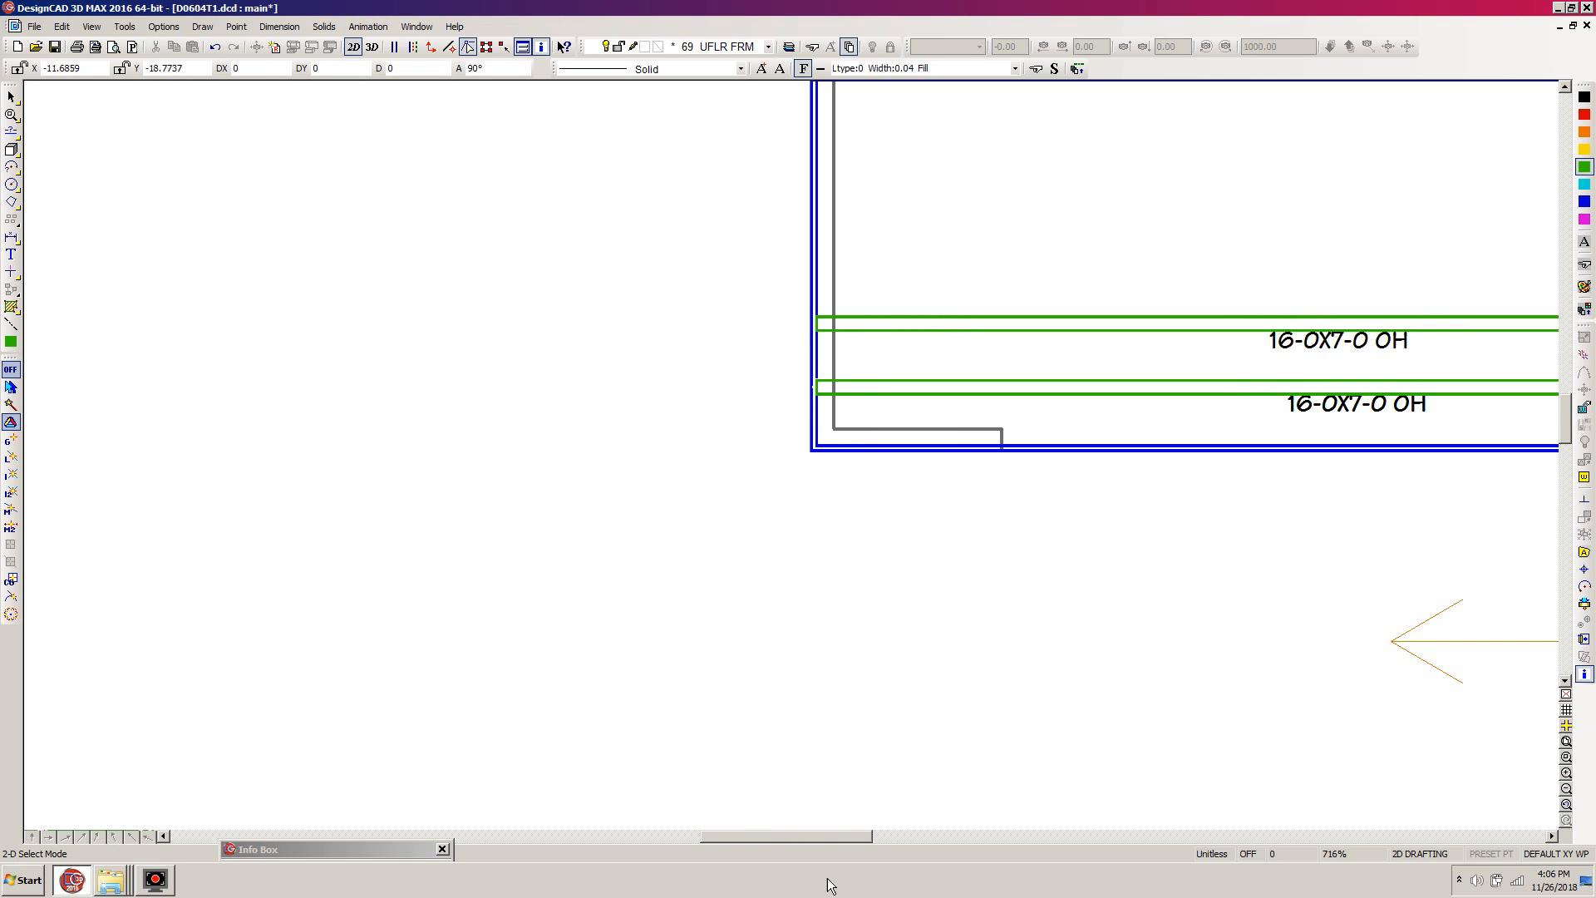
# - Select the second joist and set its handle at the upper corner of the first joist's left end
pyautogui.moveTo(820, 841); pyautogui.dragTo(883, 831)
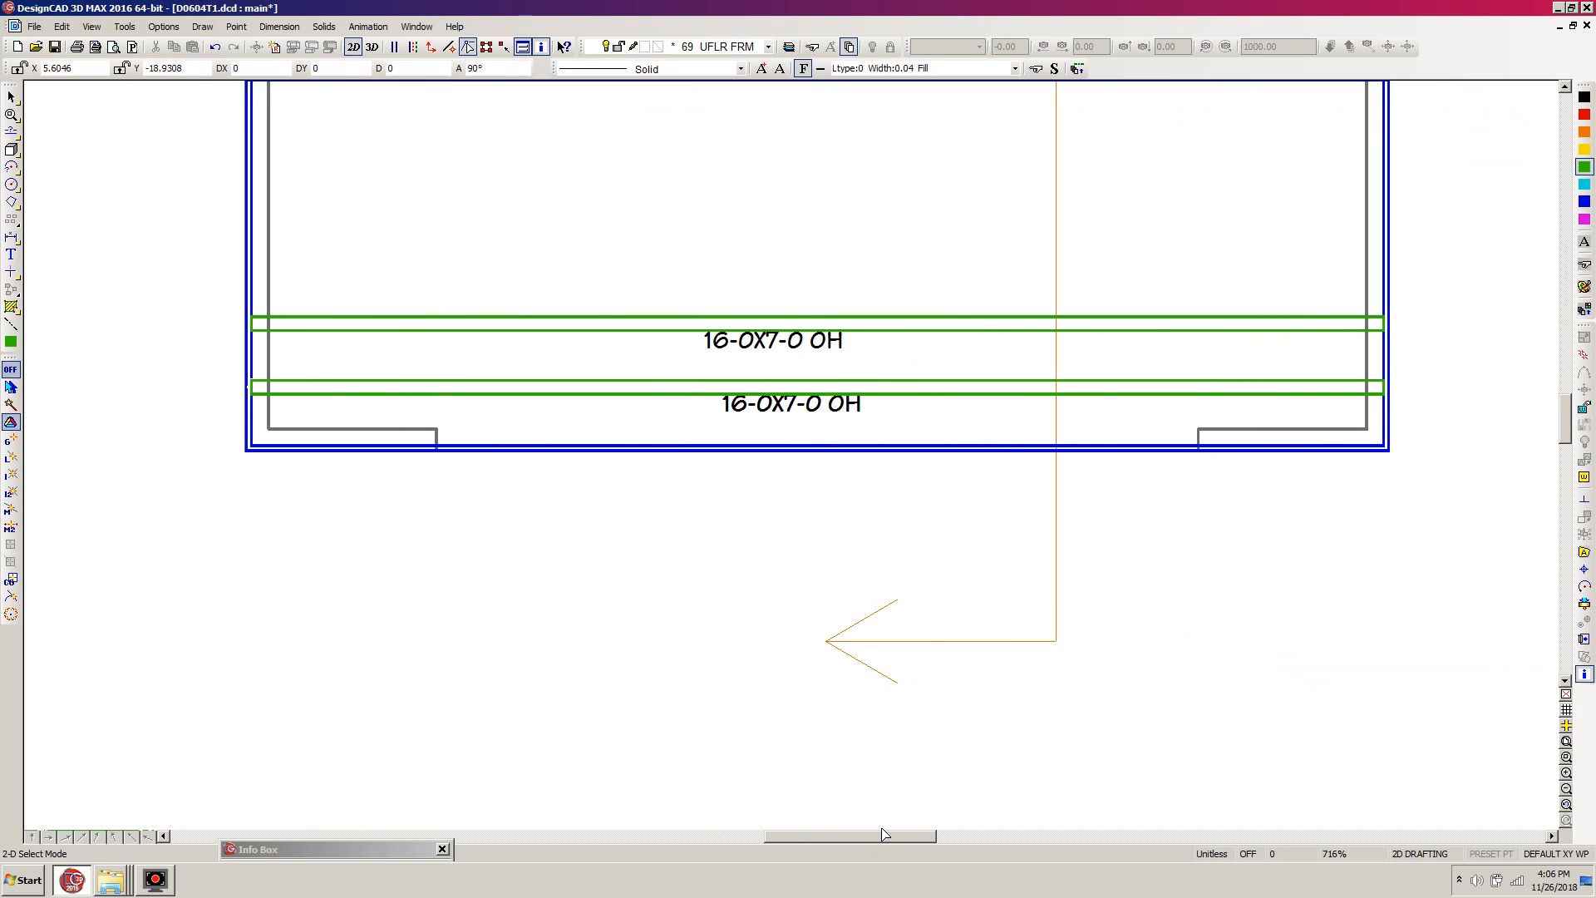
pyautogui.click(357, 316)
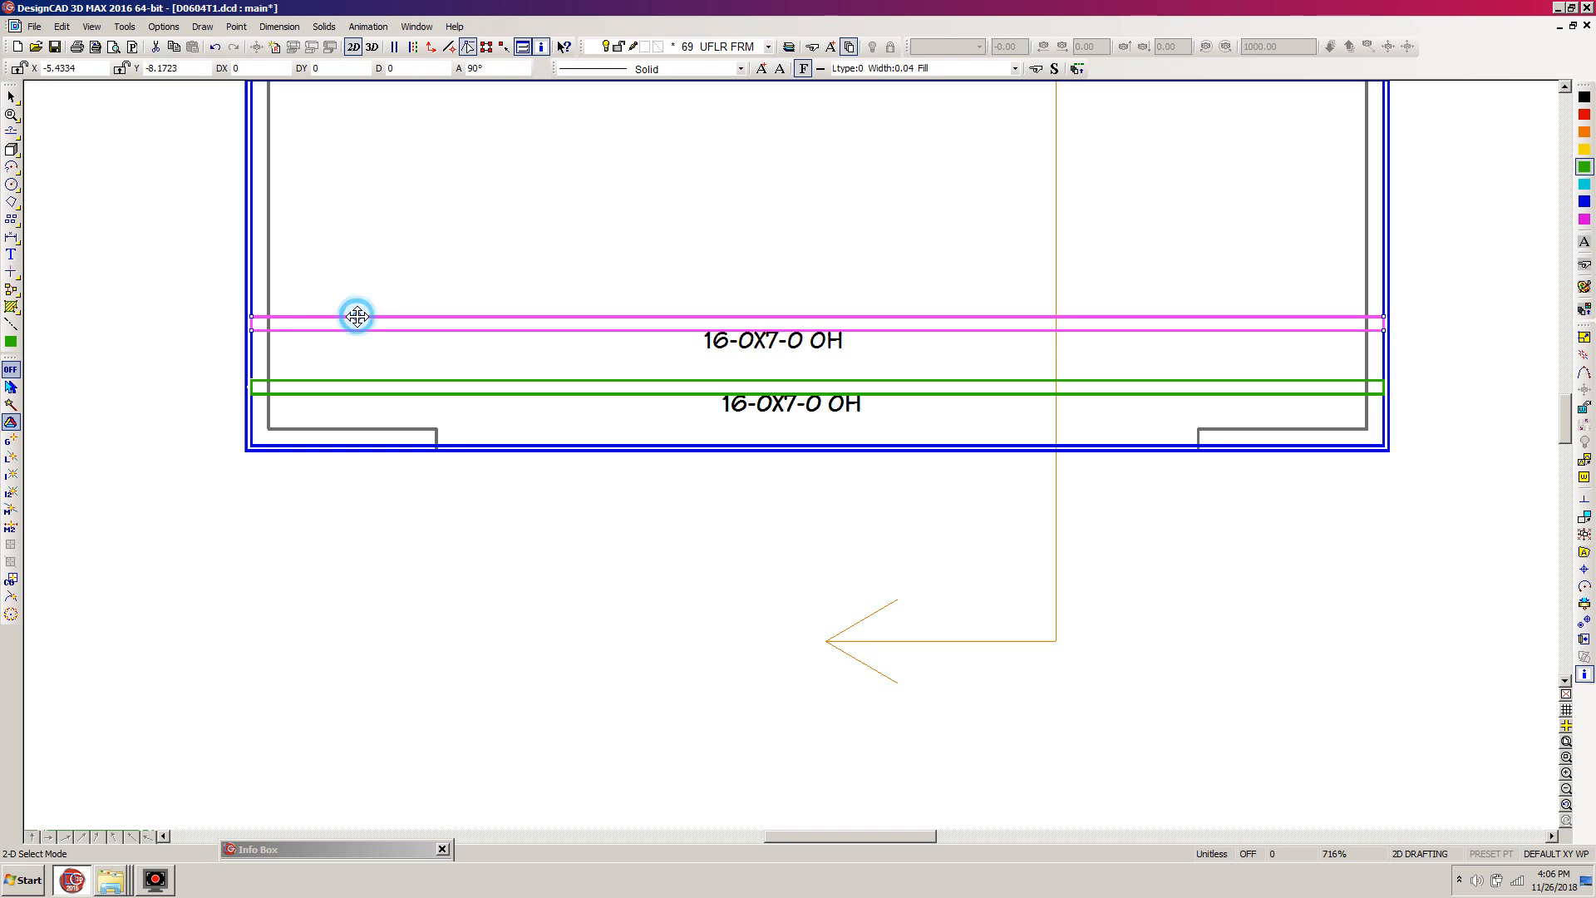
pyautogui.click(1585, 624)
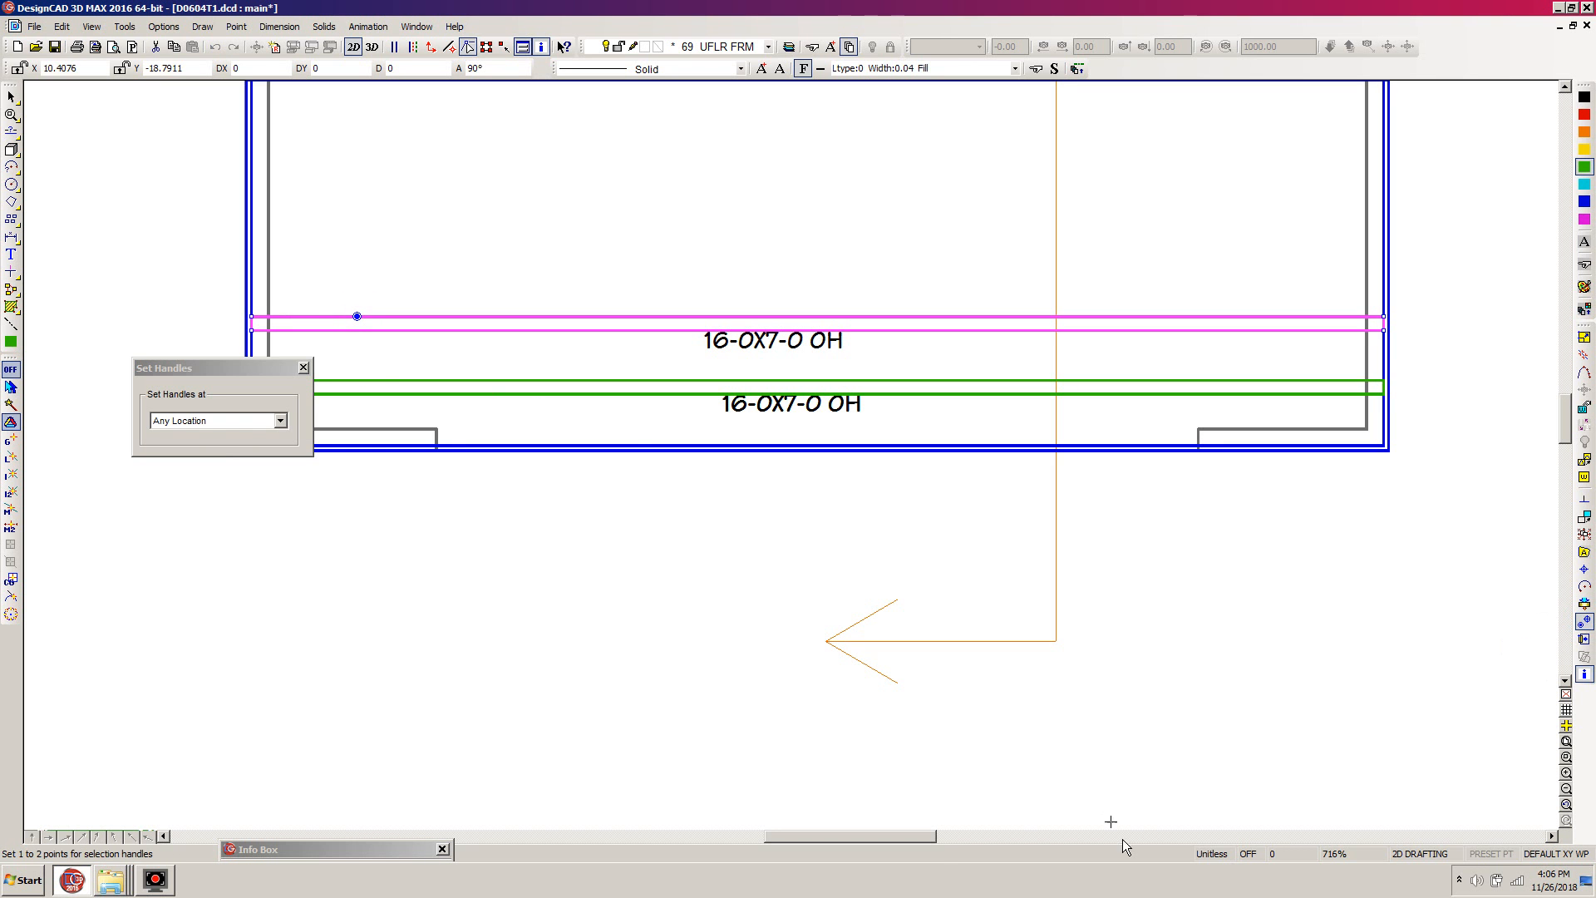
pyautogui.moveTo(931, 836); pyautogui.dragTo(910, 836)
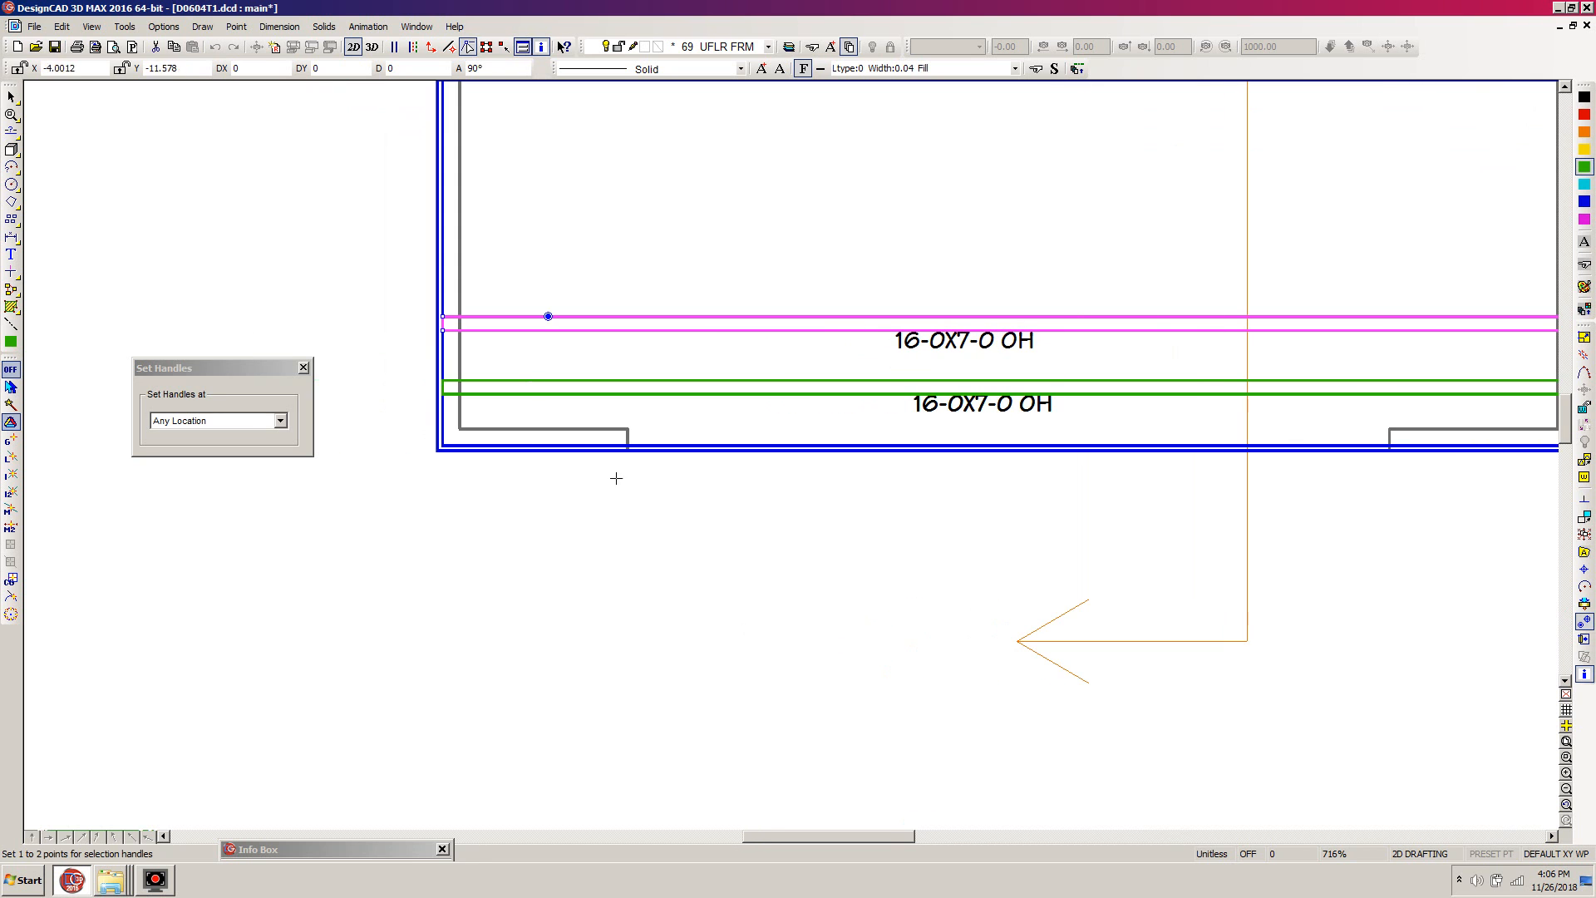
pyautogui.click(443, 376)
pyautogui.click(445, 381)
pyautogui.scroll(-2, 663, 376)
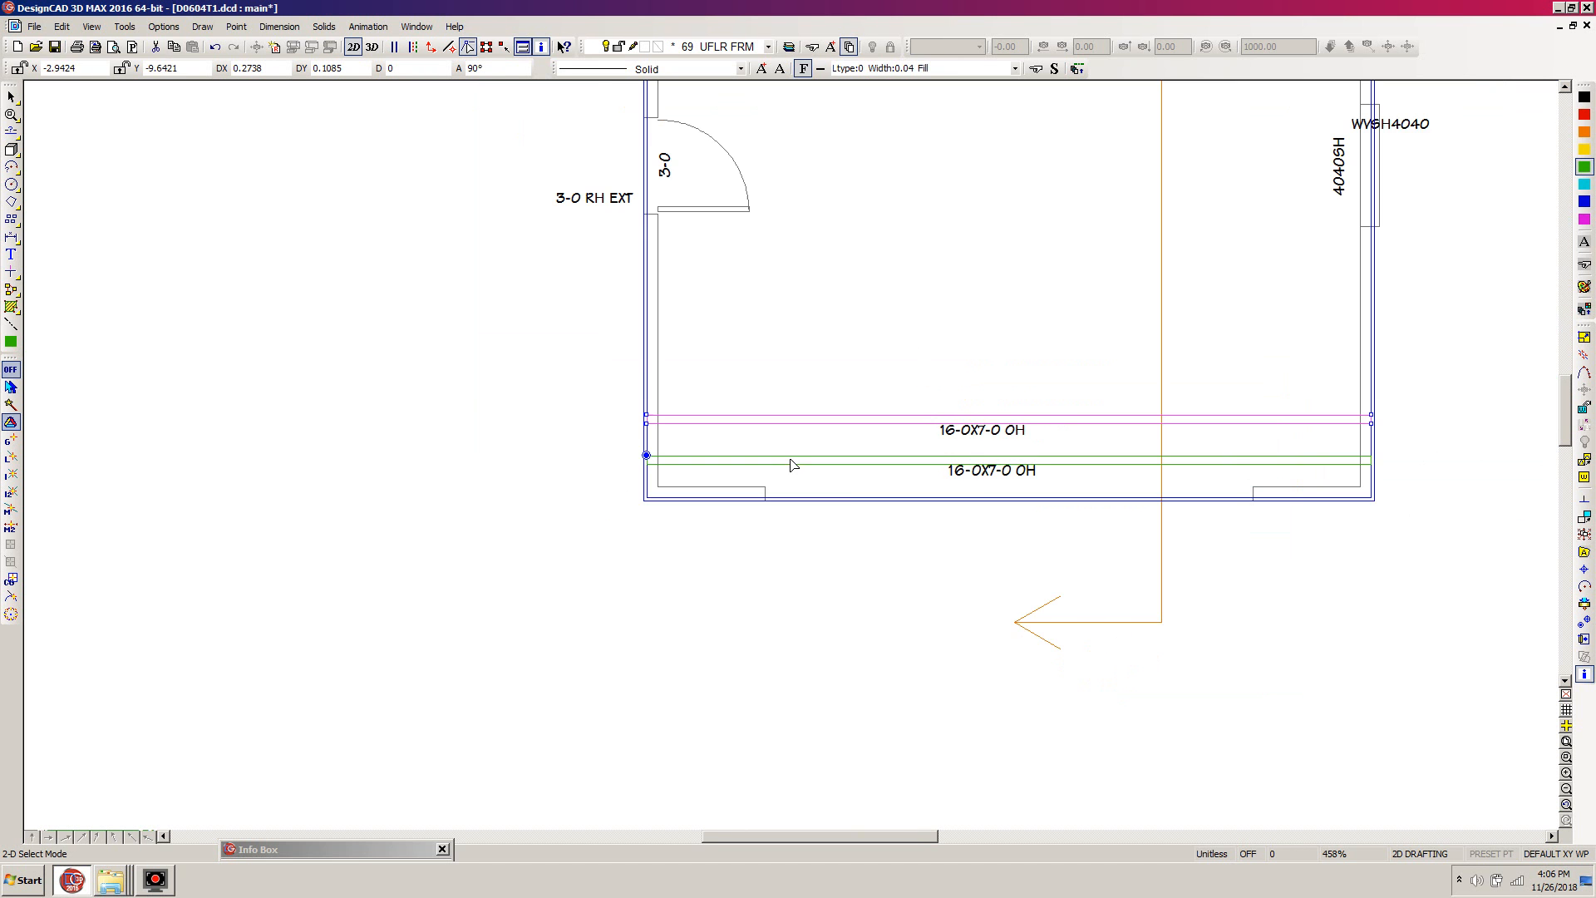
pyautogui.scroll(1, 858, 462)
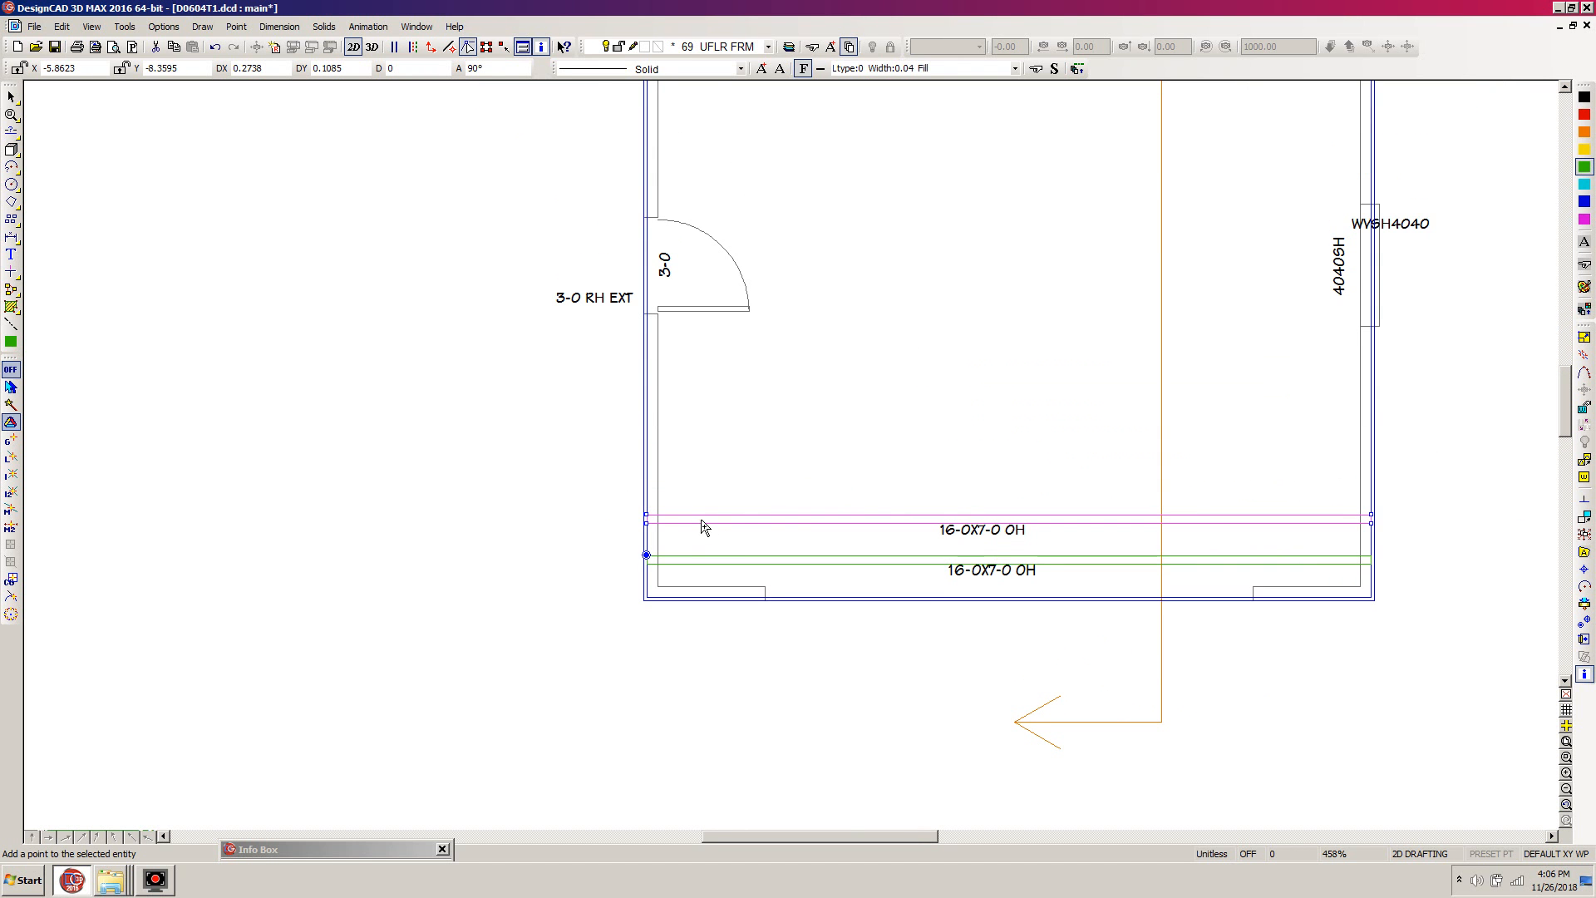
# - Copy the selected joist 14 times at the same spacing, snapping each copy to the preceding joist's upper-left corner, up to the rear wall
pyautogui.press('c')
pyautogui.click(646, 510)
pyautogui.press('c')
pyautogui.click(646, 474)
pyautogui.press('c')
pyautogui.click(648, 434)
pyautogui.press('c')
pyautogui.click(646, 390)
pyautogui.press('c')
pyautogui.click(656, 350)
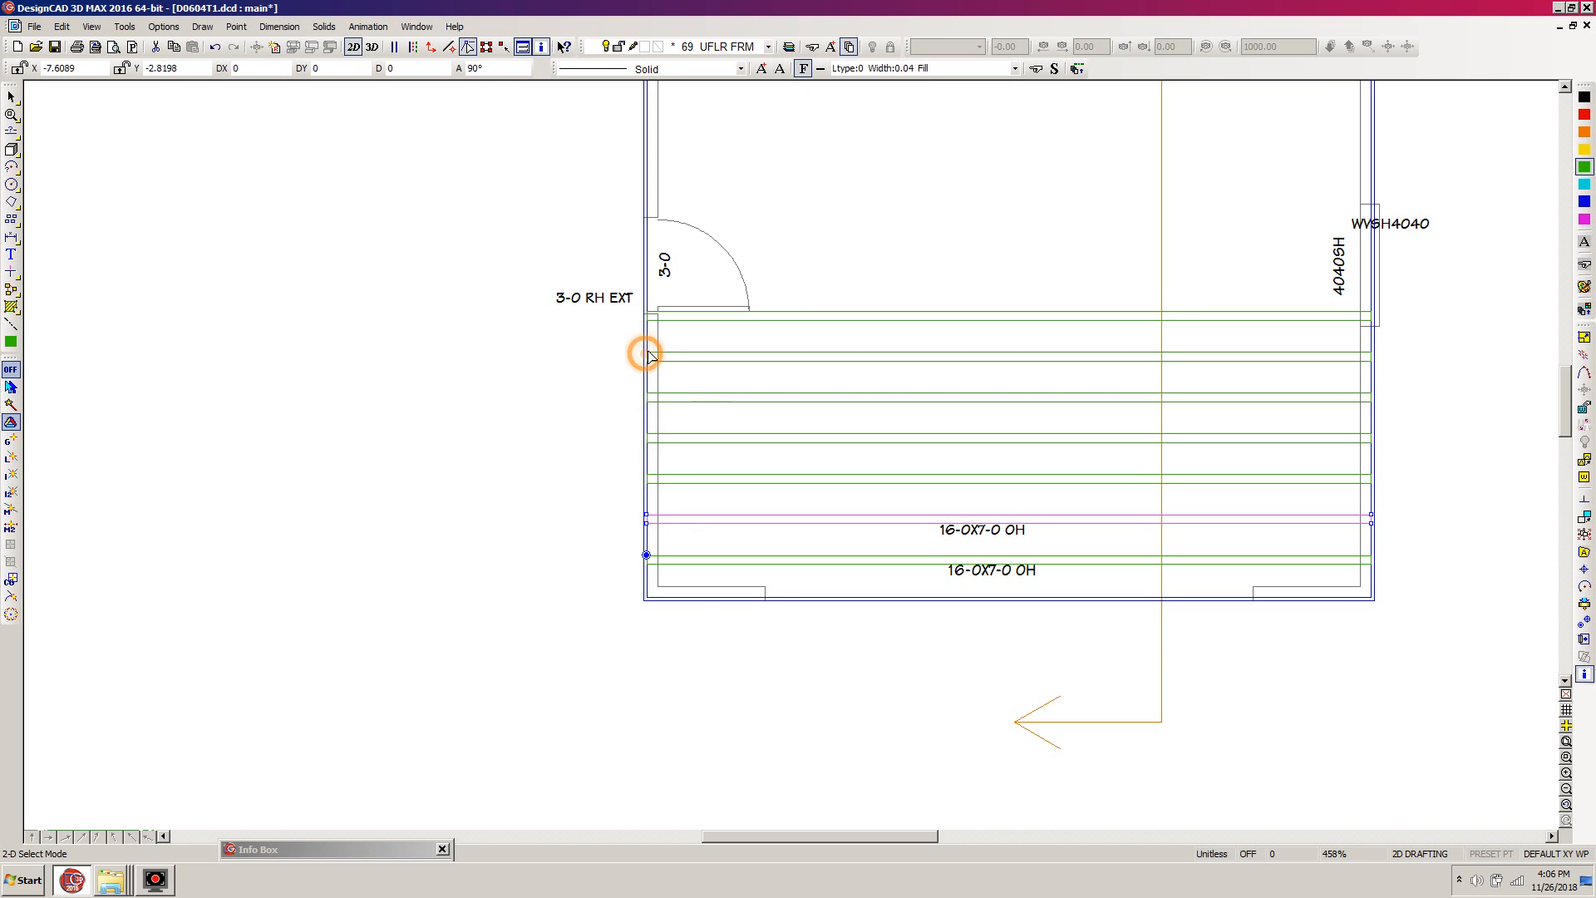
pyautogui.press('c')
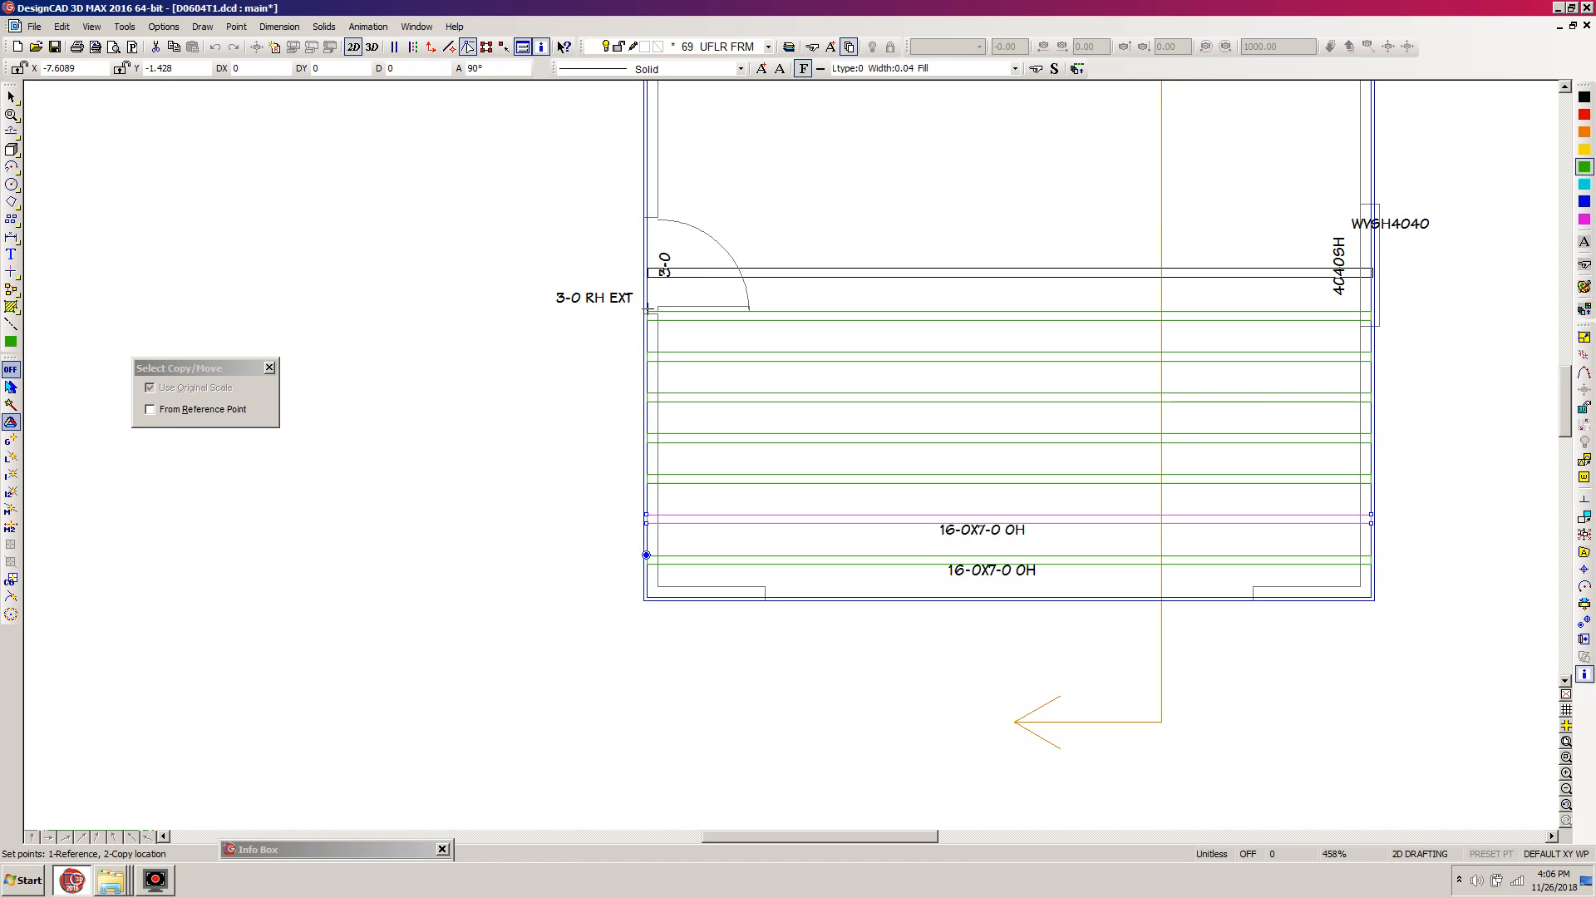
pyautogui.click(646, 308)
pyautogui.press('c')
pyautogui.click(646, 270)
pyautogui.press('c')
pyautogui.click(645, 231)
pyautogui.press('c')
pyautogui.click(647, 190)
pyautogui.click(1565, 405)
pyautogui.click(1565, 405)
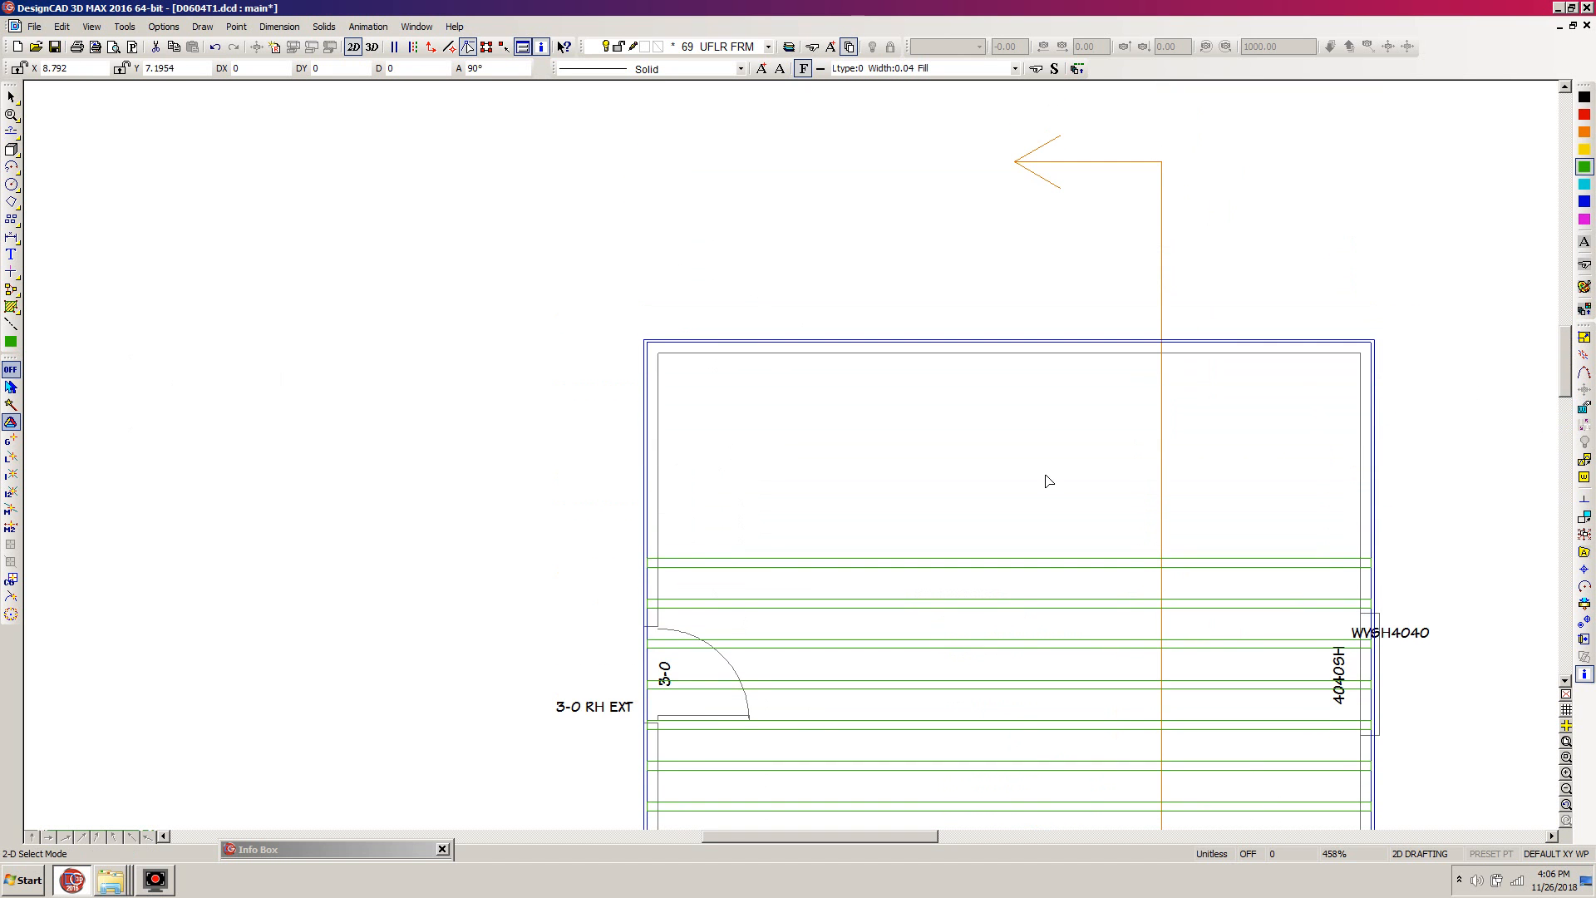
pyautogui.press('c')
pyautogui.click(648, 553)
pyautogui.press('c')
pyautogui.click(646, 513)
pyautogui.press('c')
pyautogui.click(653, 463)
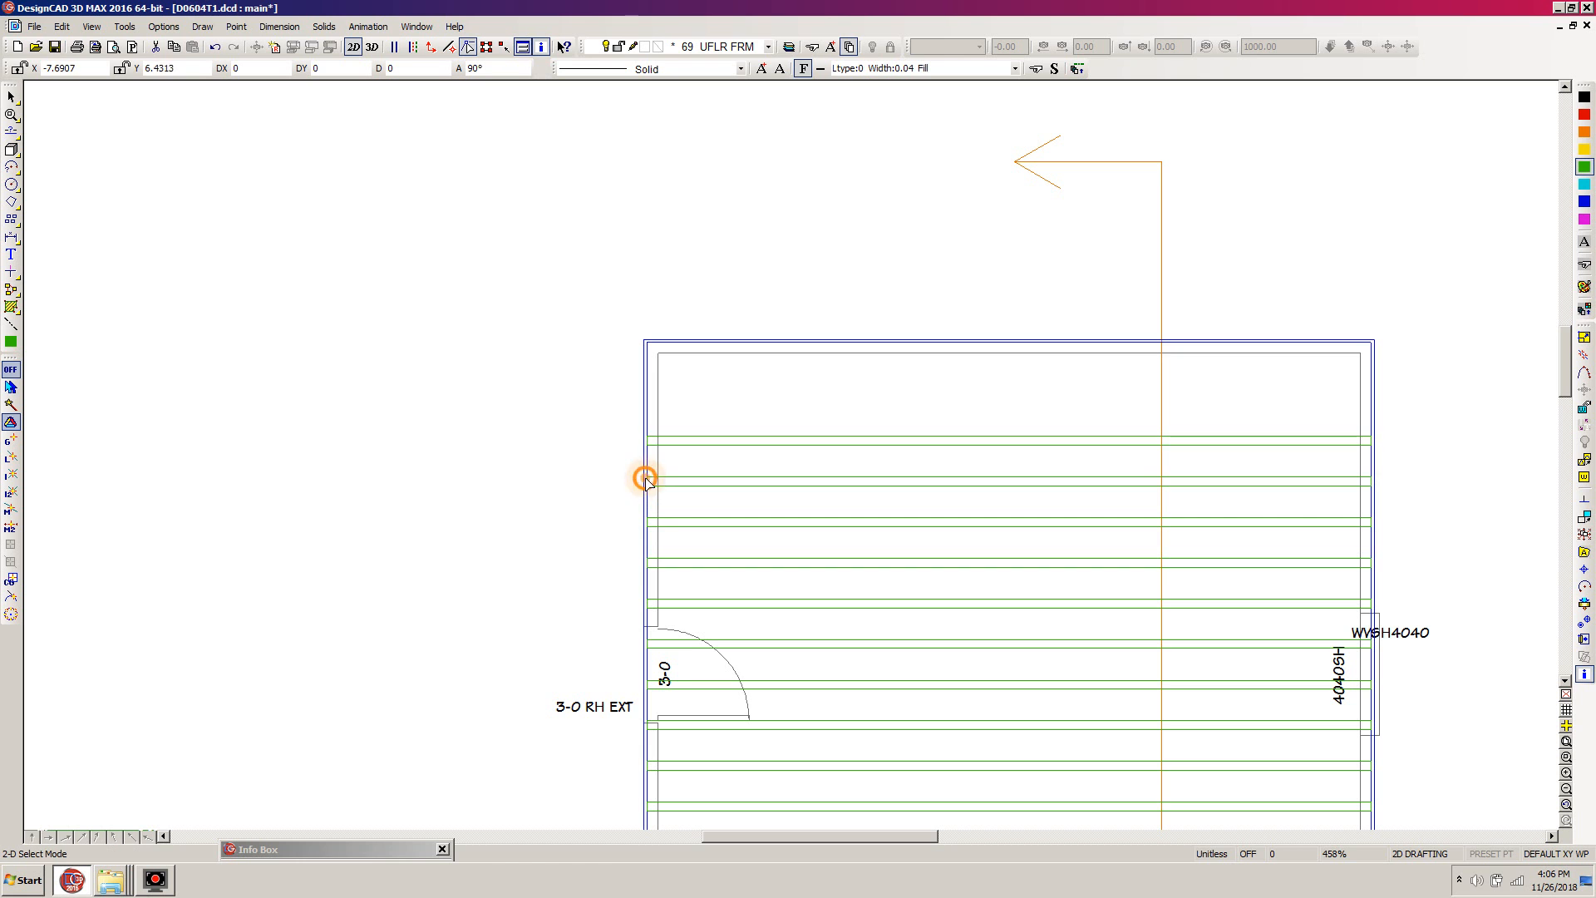
pyautogui.press('c')
pyautogui.click(653, 425)
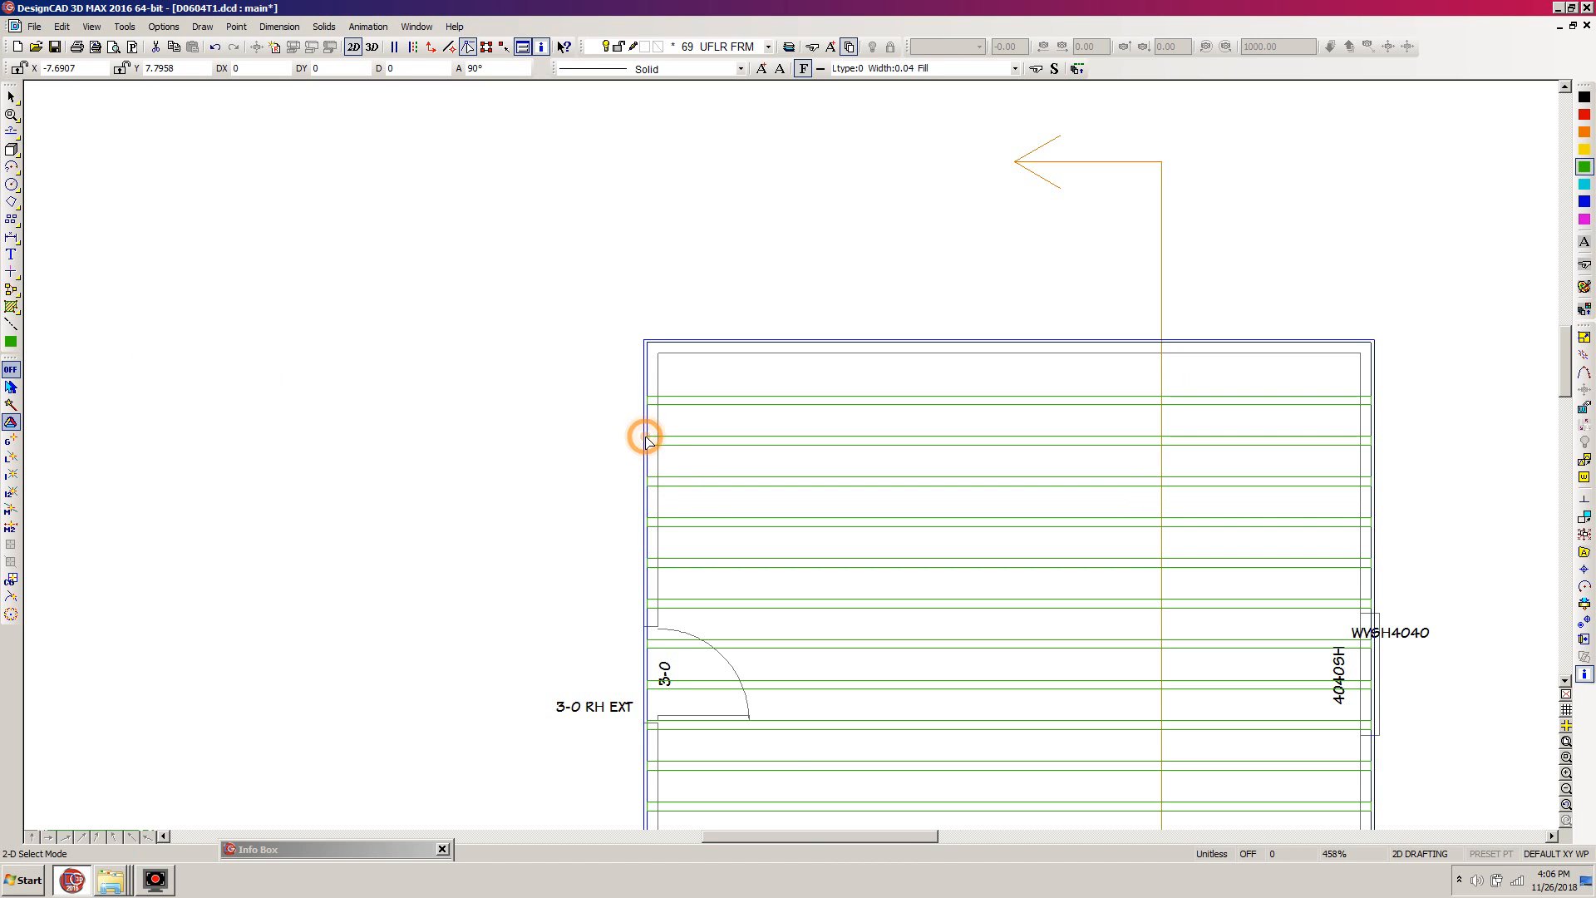
pyautogui.press('c')
pyautogui.click(650, 388)
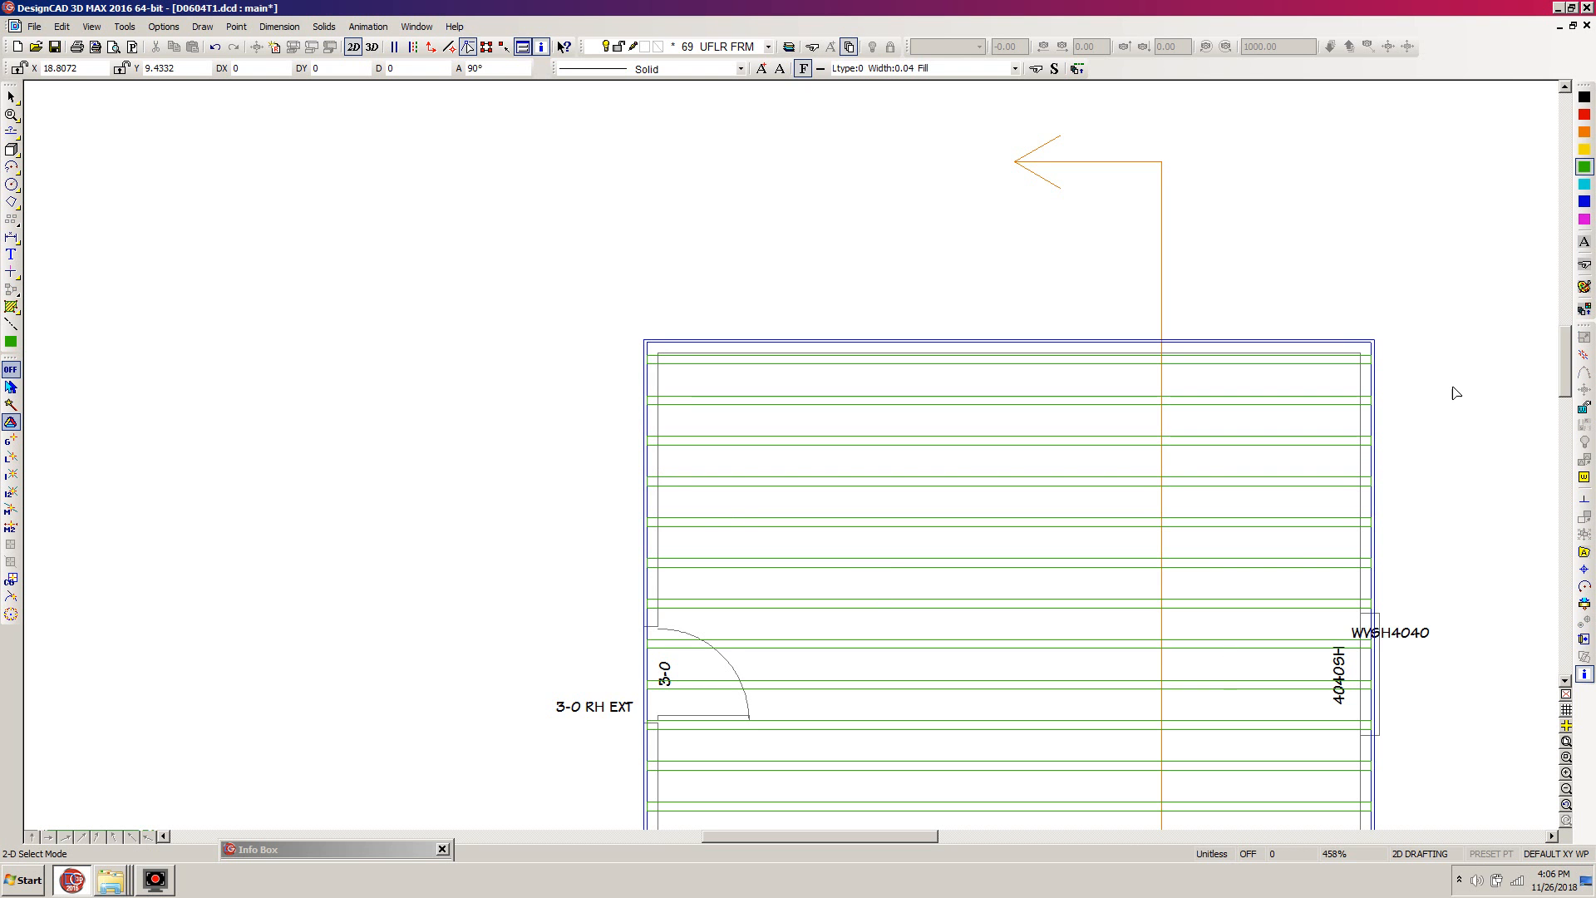
# - Review the complete joist layout and save the drawing
pyautogui.moveTo(1563, 379); pyautogui.dragTo(1570, 391)
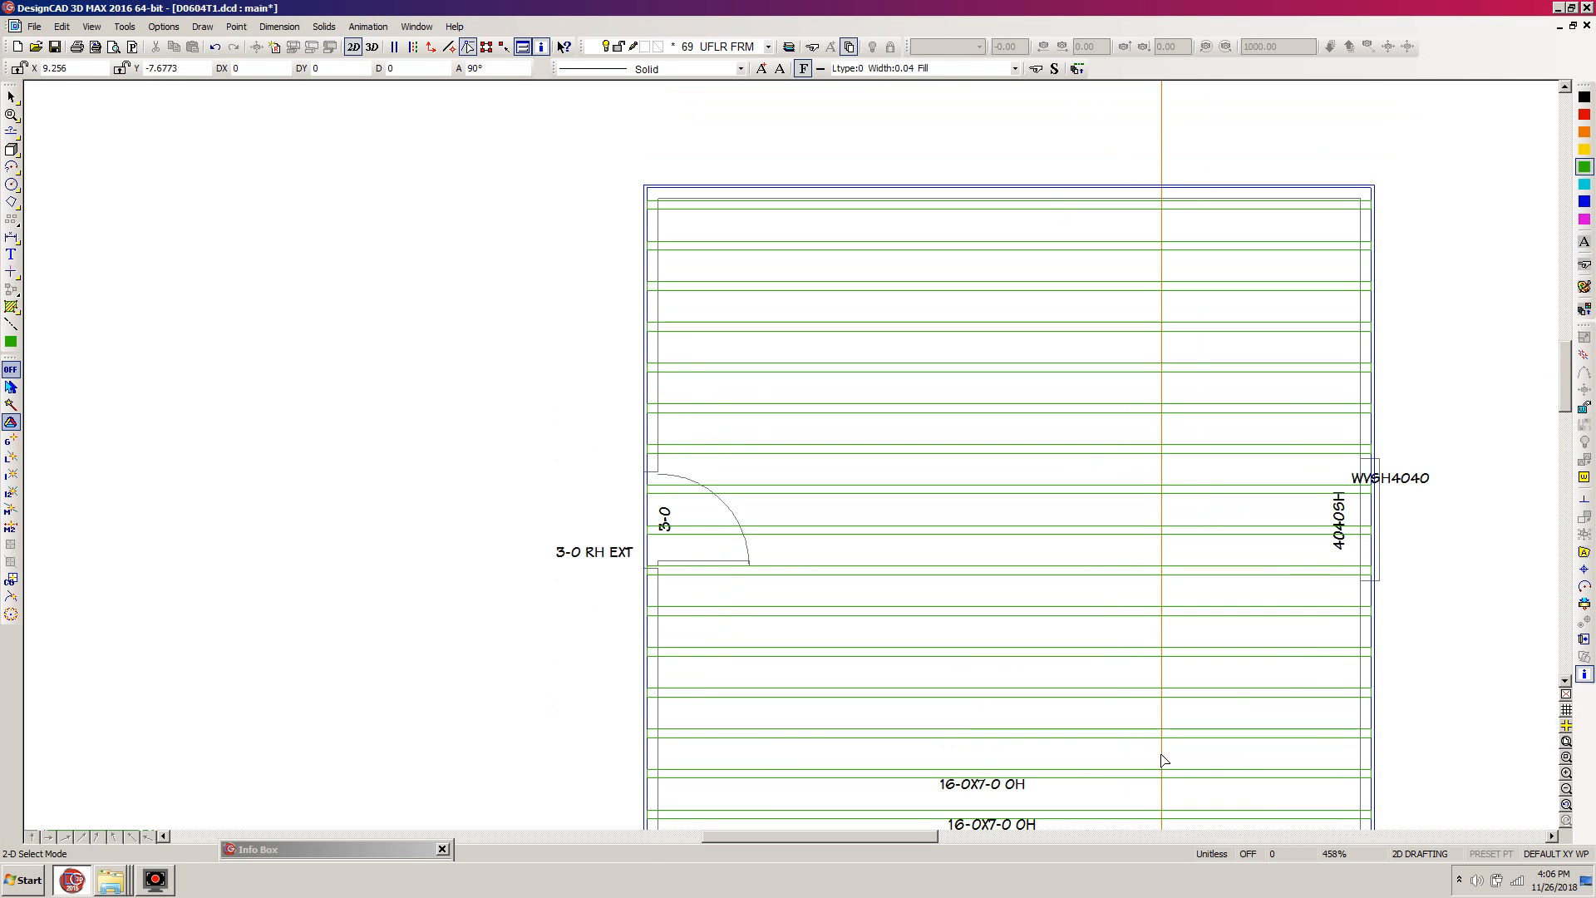
pyautogui.moveTo(914, 840); pyautogui.dragTo(950, 832)
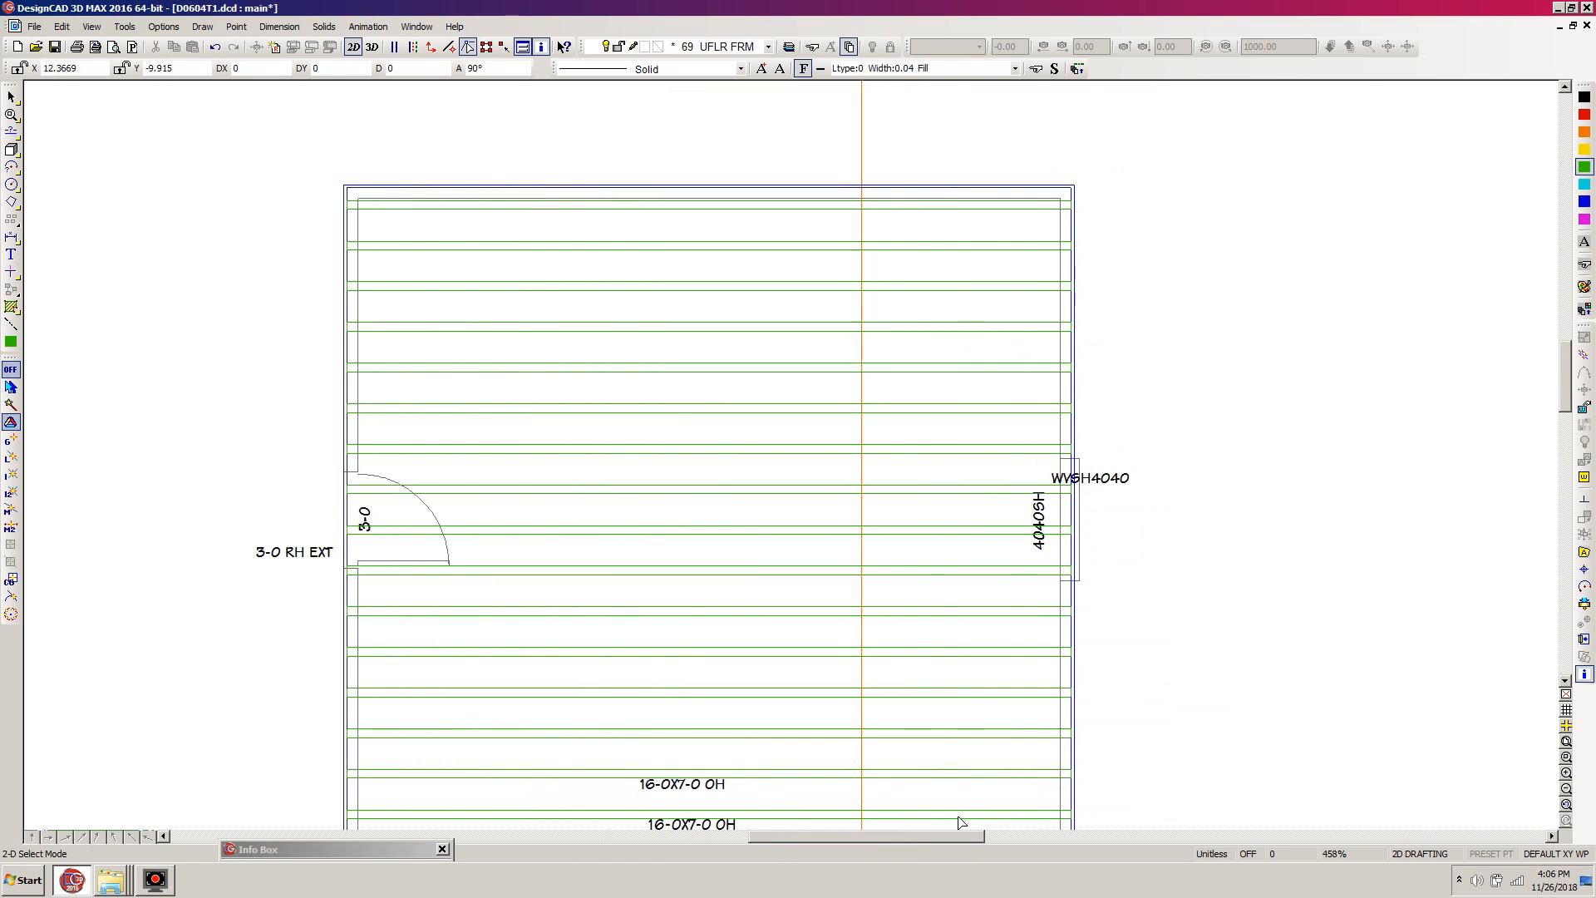
pyautogui.scroll(-2, 962, 809)
pyautogui.scroll(4, 746, 264)
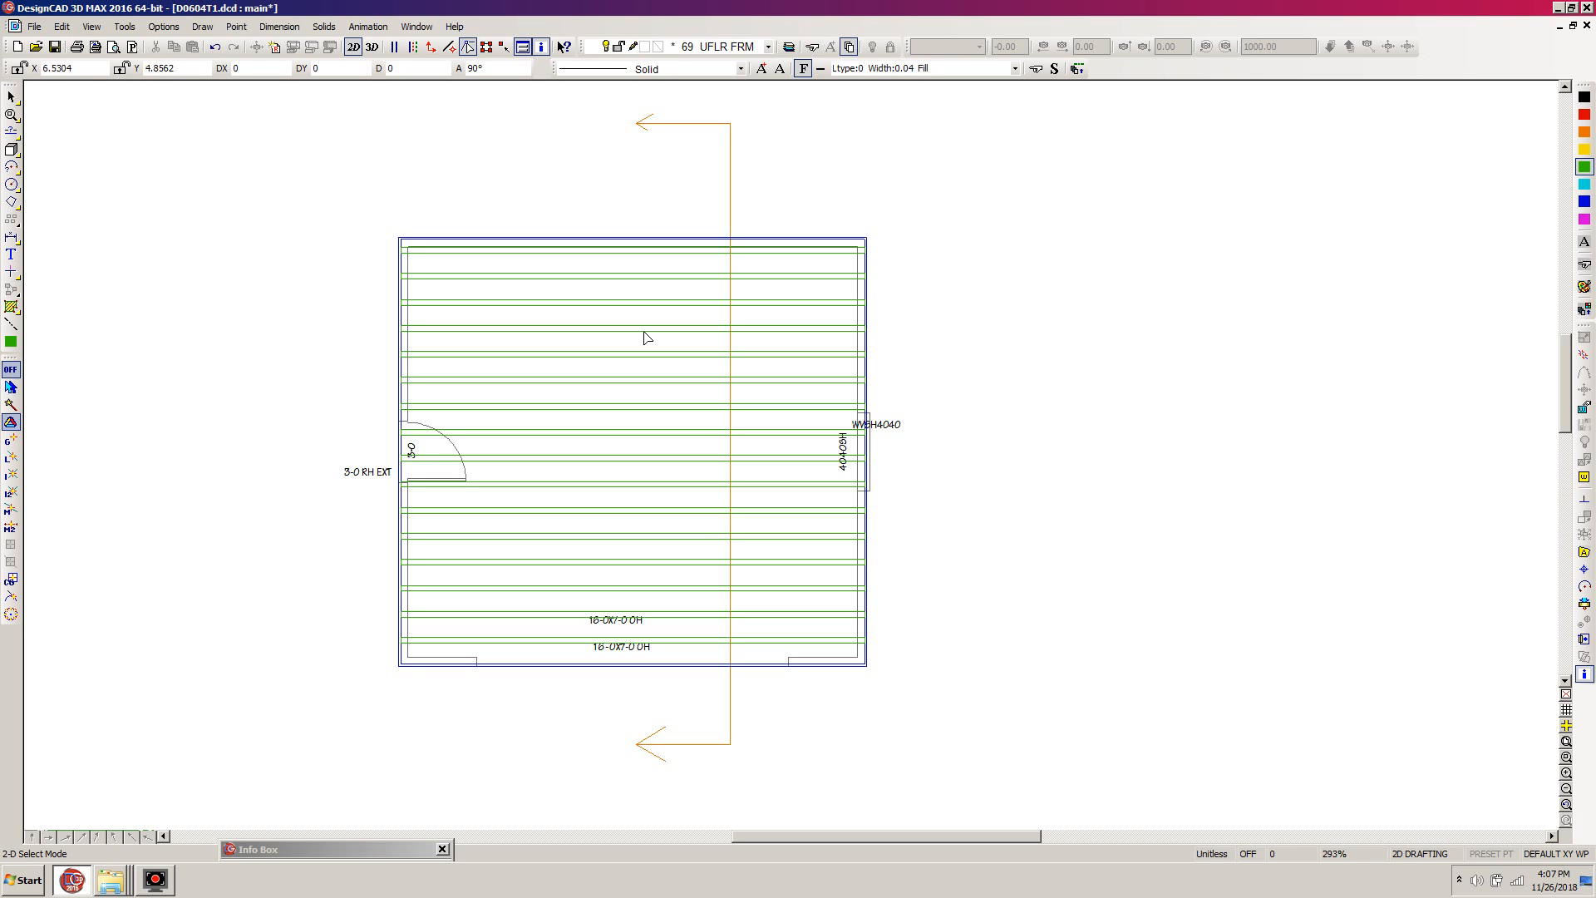
pyautogui.click(54, 46)
# - Load the TOILET1F.dcd symbol from the Plumbing symbols folder and place it in the empty area right of the floor plan
pyautogui.press('s')
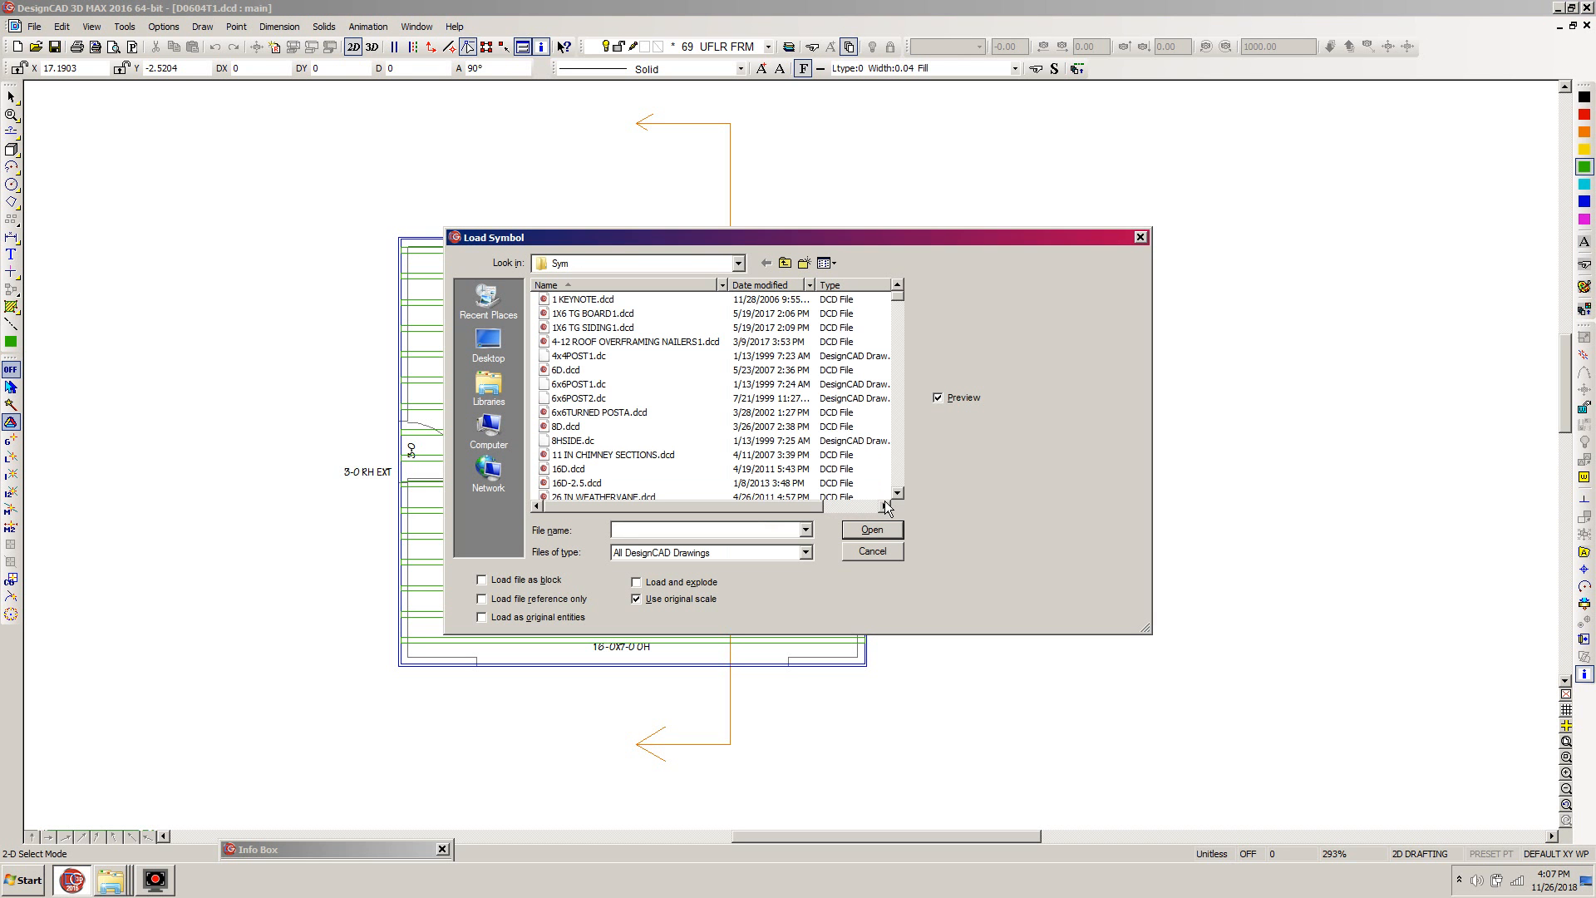
pyautogui.click(897, 298)
pyautogui.click(784, 264)
pyautogui.click(579, 398)
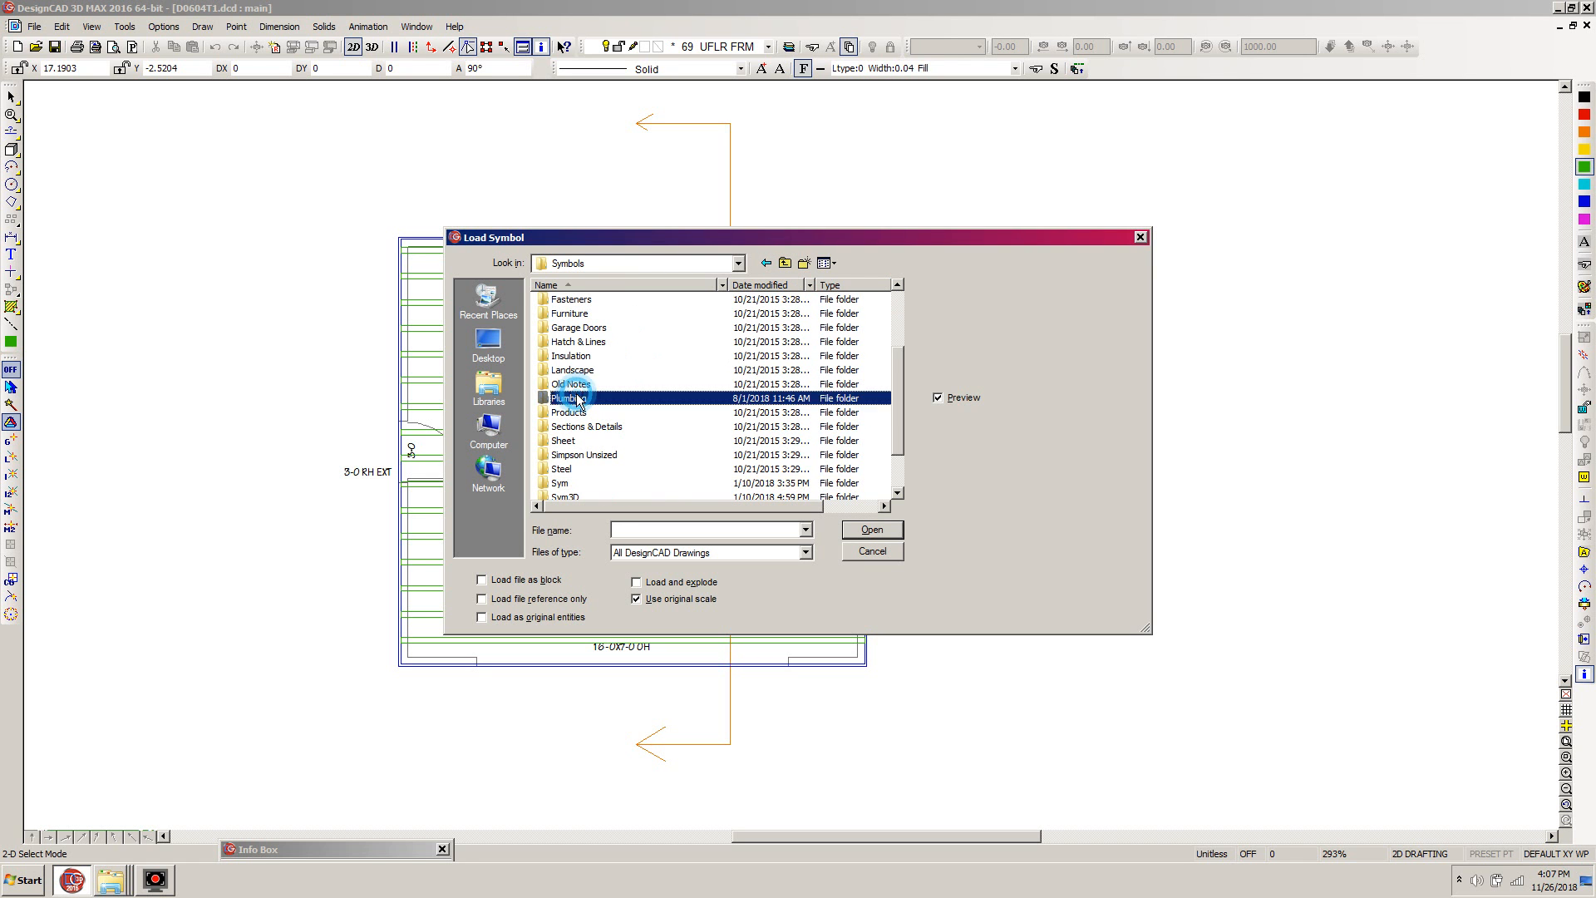
pyautogui.doubleClick(574, 401)
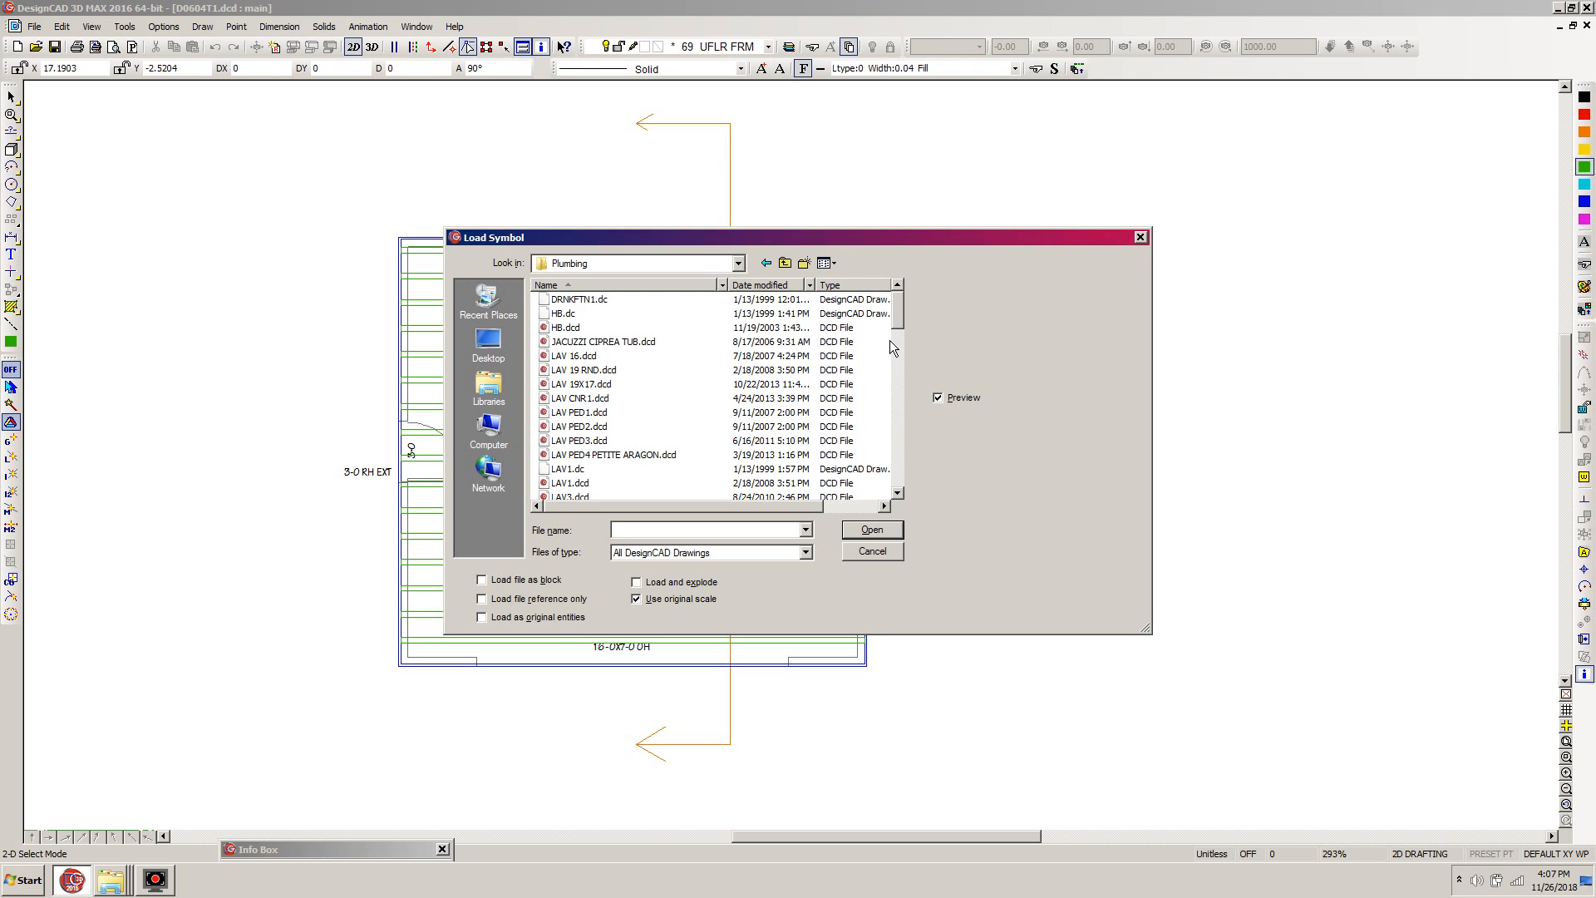
pyautogui.click(898, 308)
pyautogui.moveTo(900, 318); pyautogui.dragTo(903, 416)
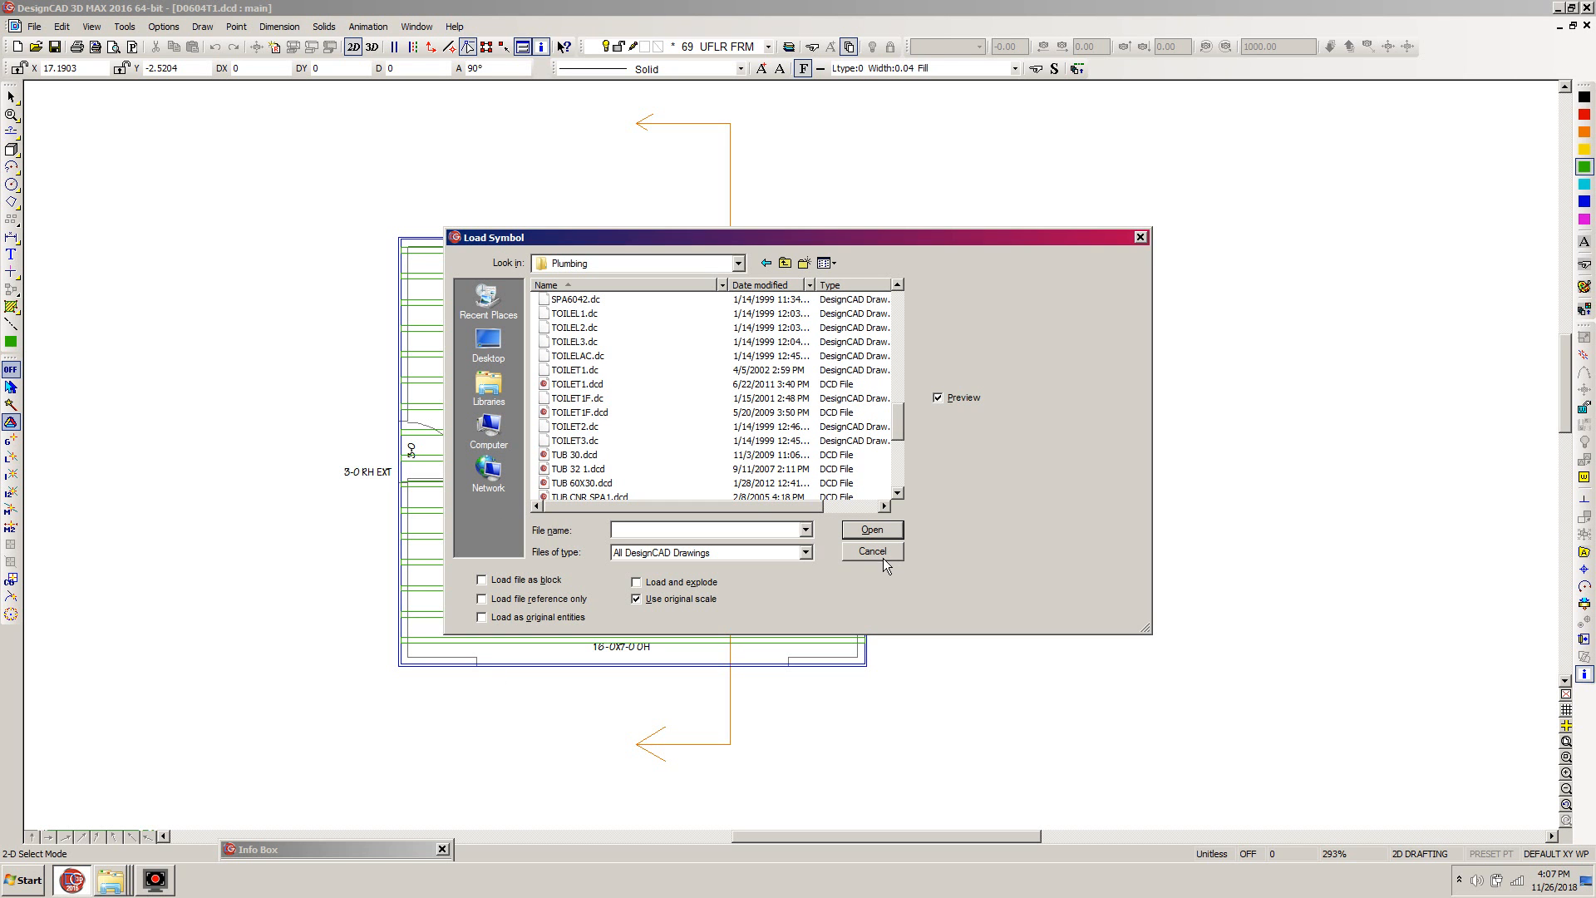
pyautogui.click(570, 413)
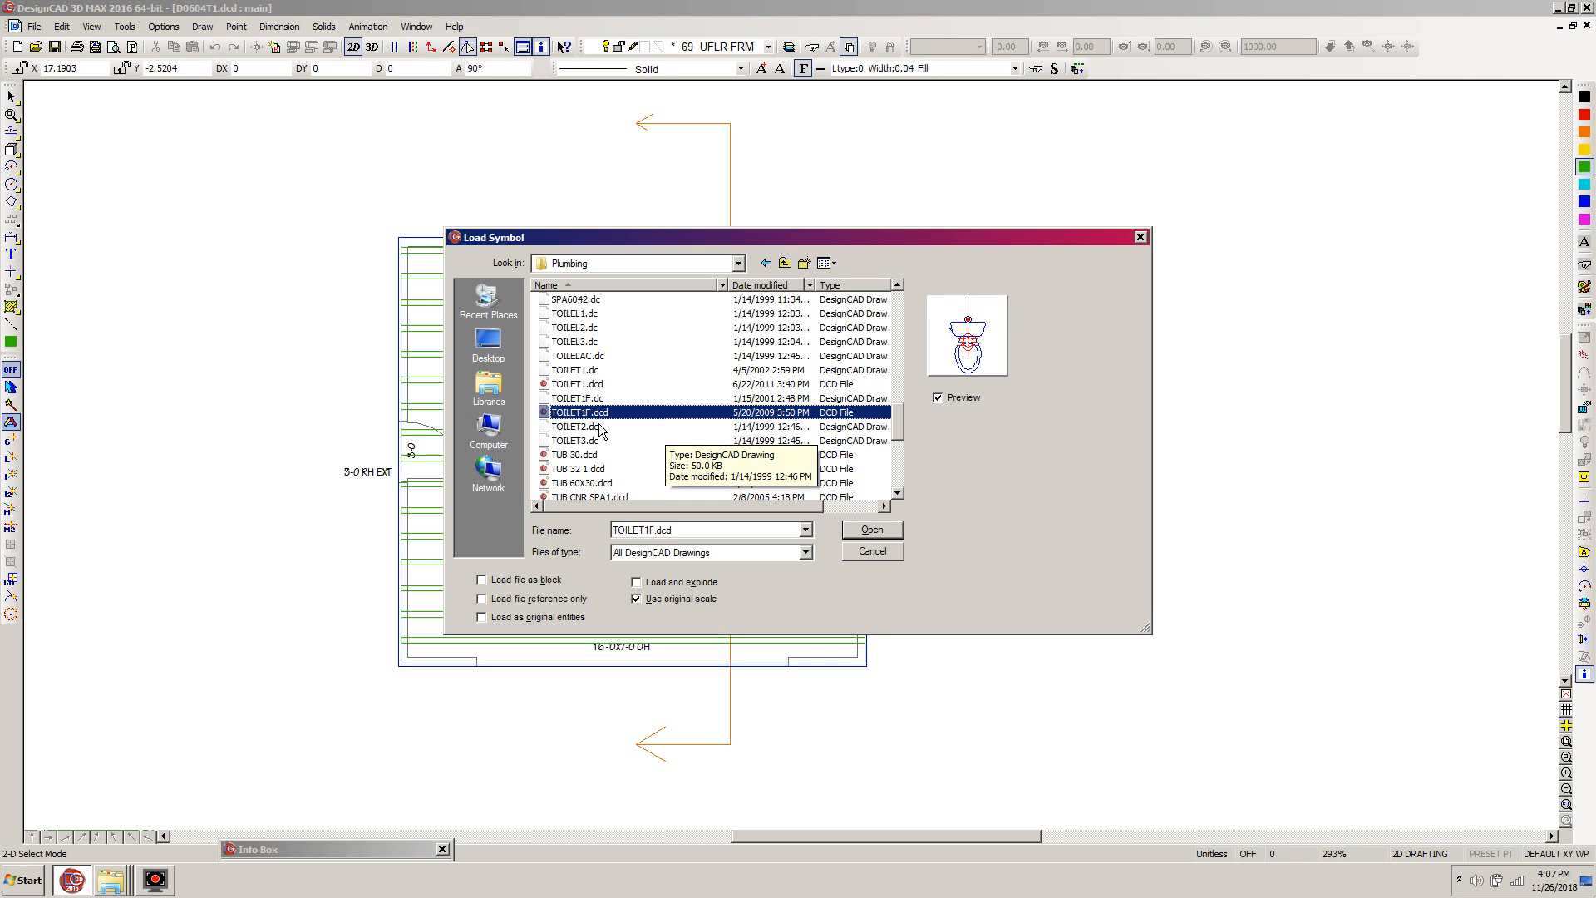
pyautogui.click(872, 531)
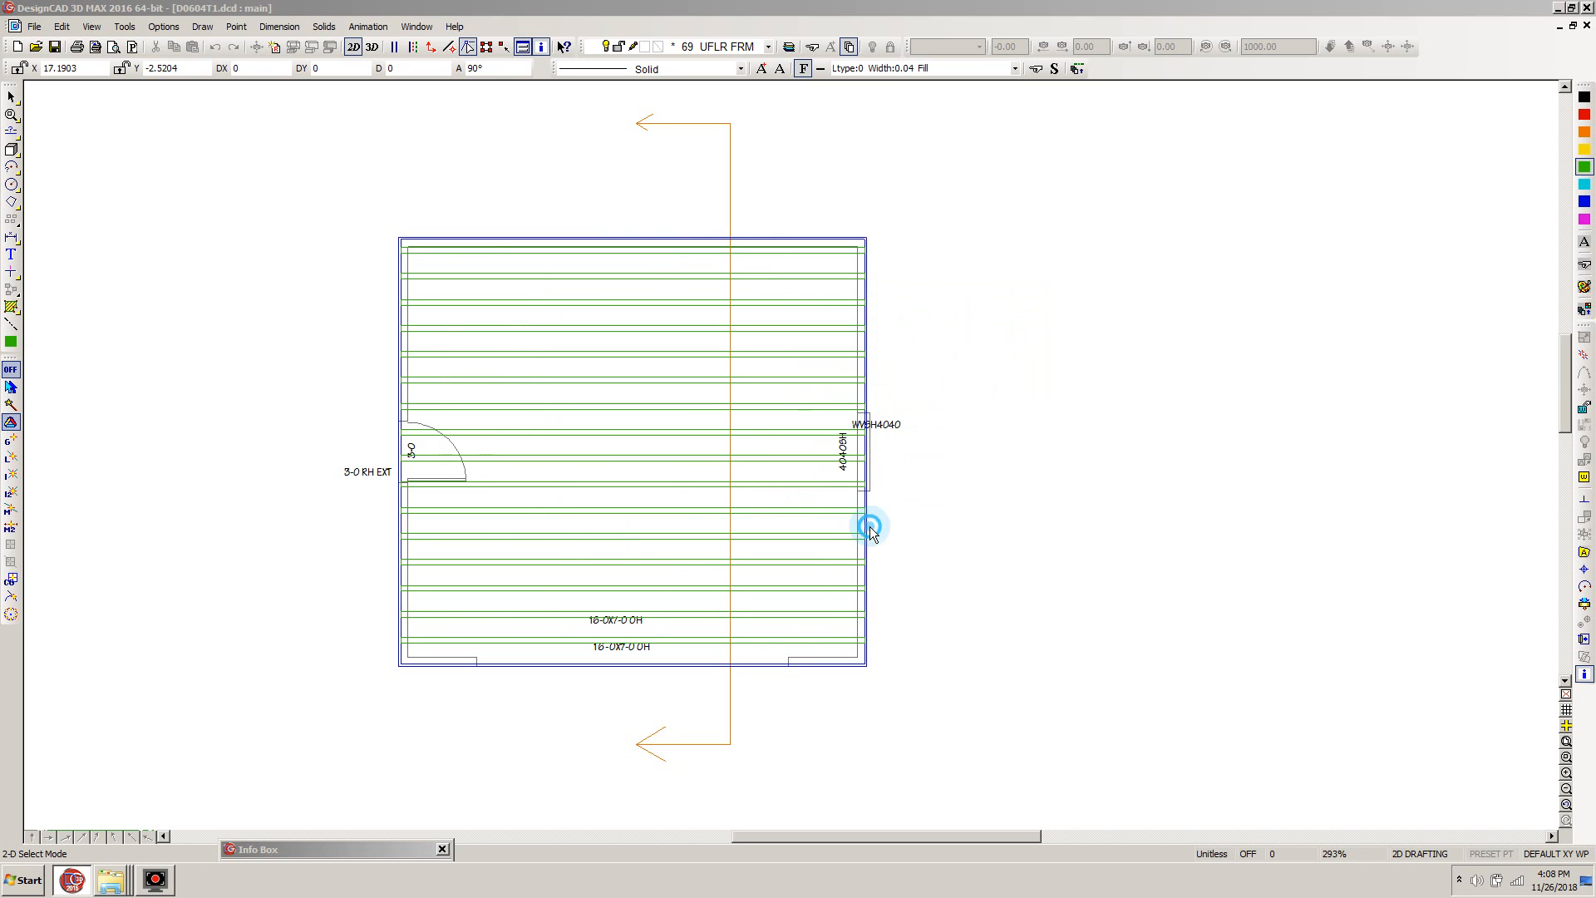
pyautogui.click(1106, 407)
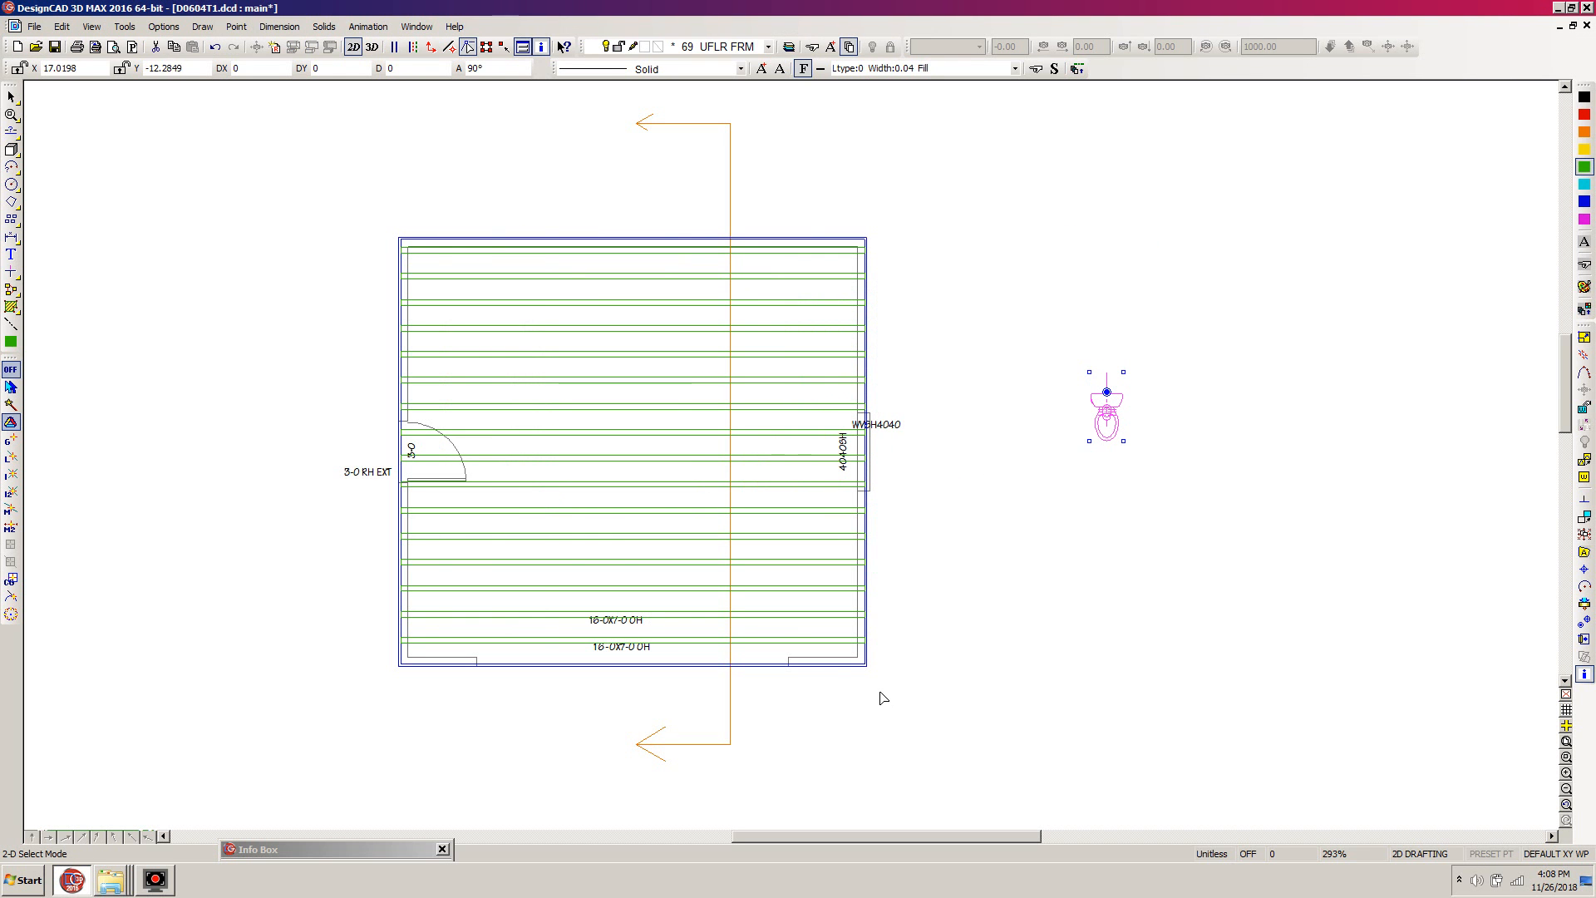
# - Make layer 8, FIXTURES U, visible and unlocked in the layer options
pyautogui.press('l')
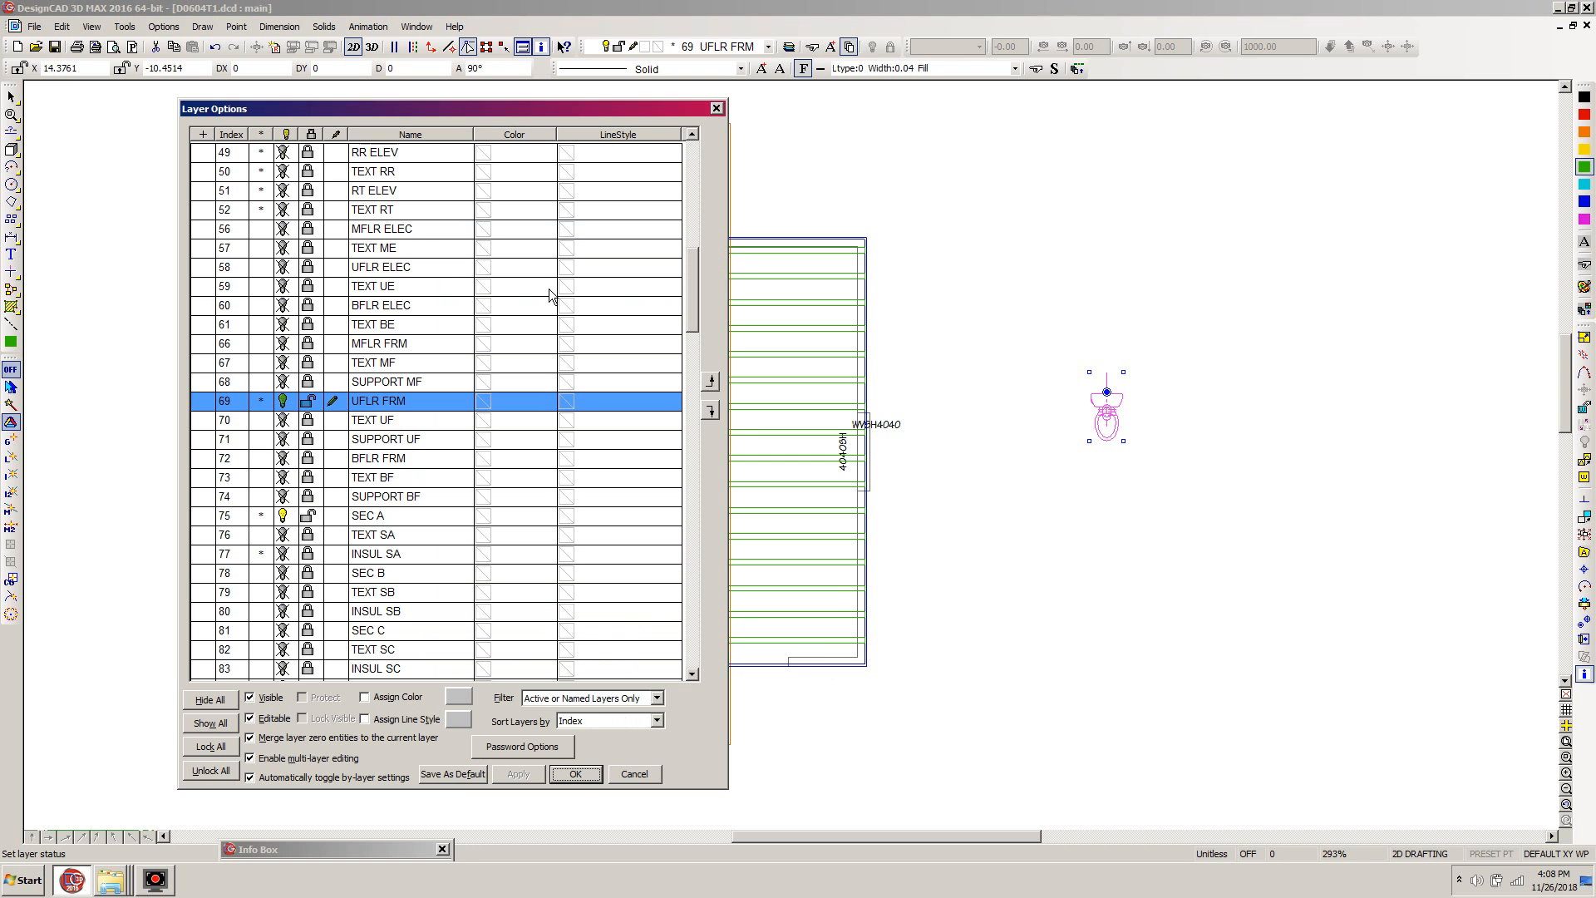
pyautogui.moveTo(691, 268); pyautogui.dragTo(683, 164)
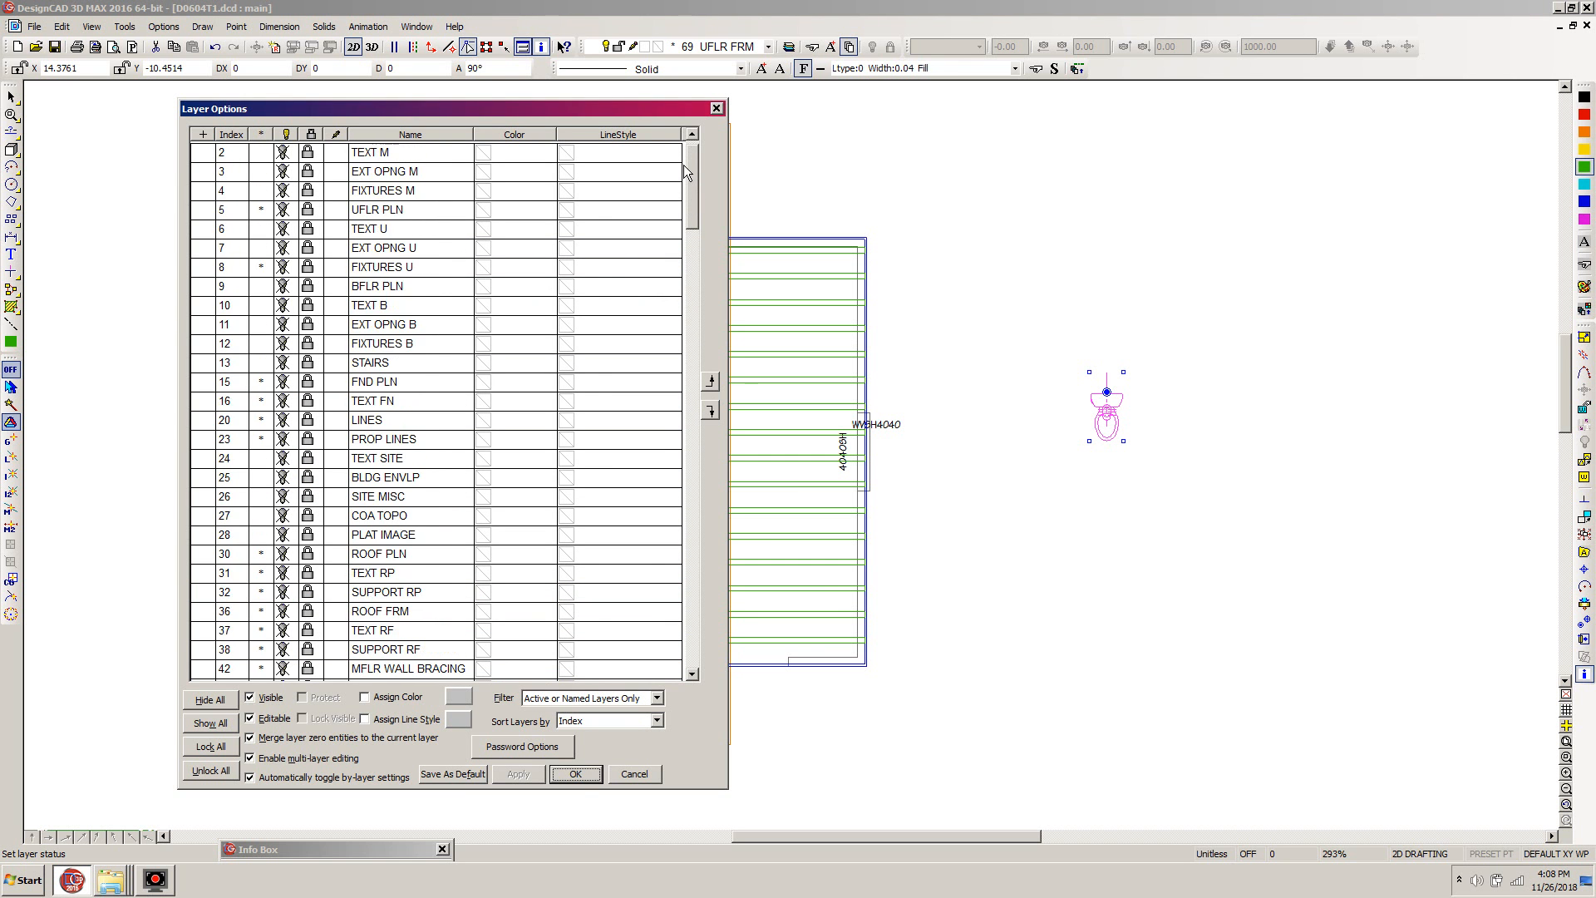
pyautogui.click(307, 267)
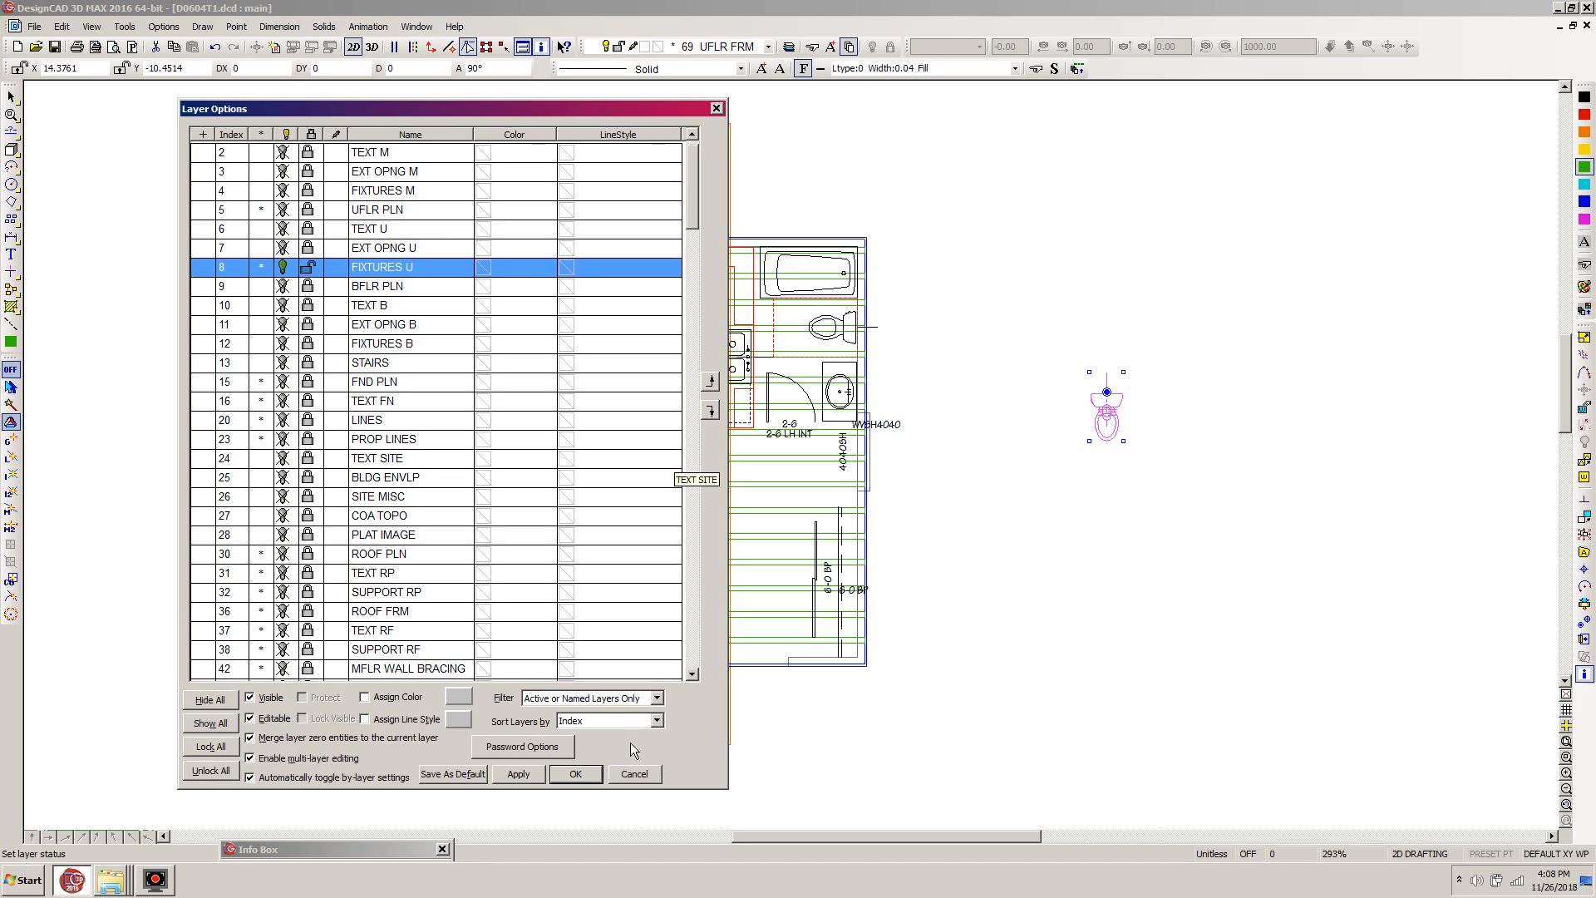
pyautogui.click(577, 774)
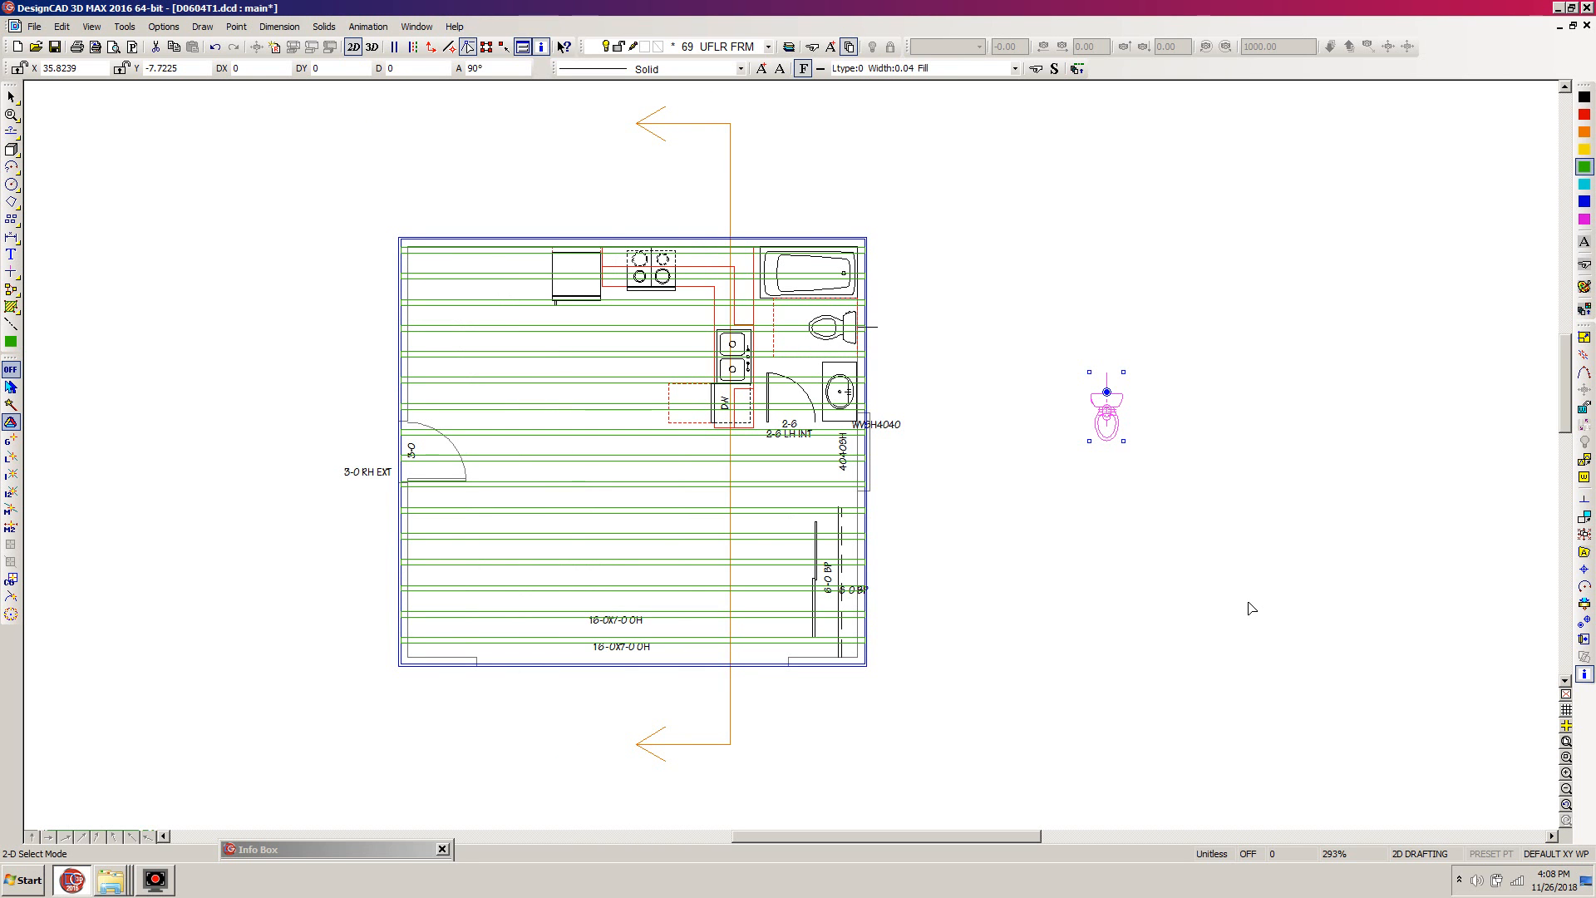
# - Rotate the toilet symbol a quarter turn clockwise about its handle and explode it into simpler entities
pyautogui.press('r')
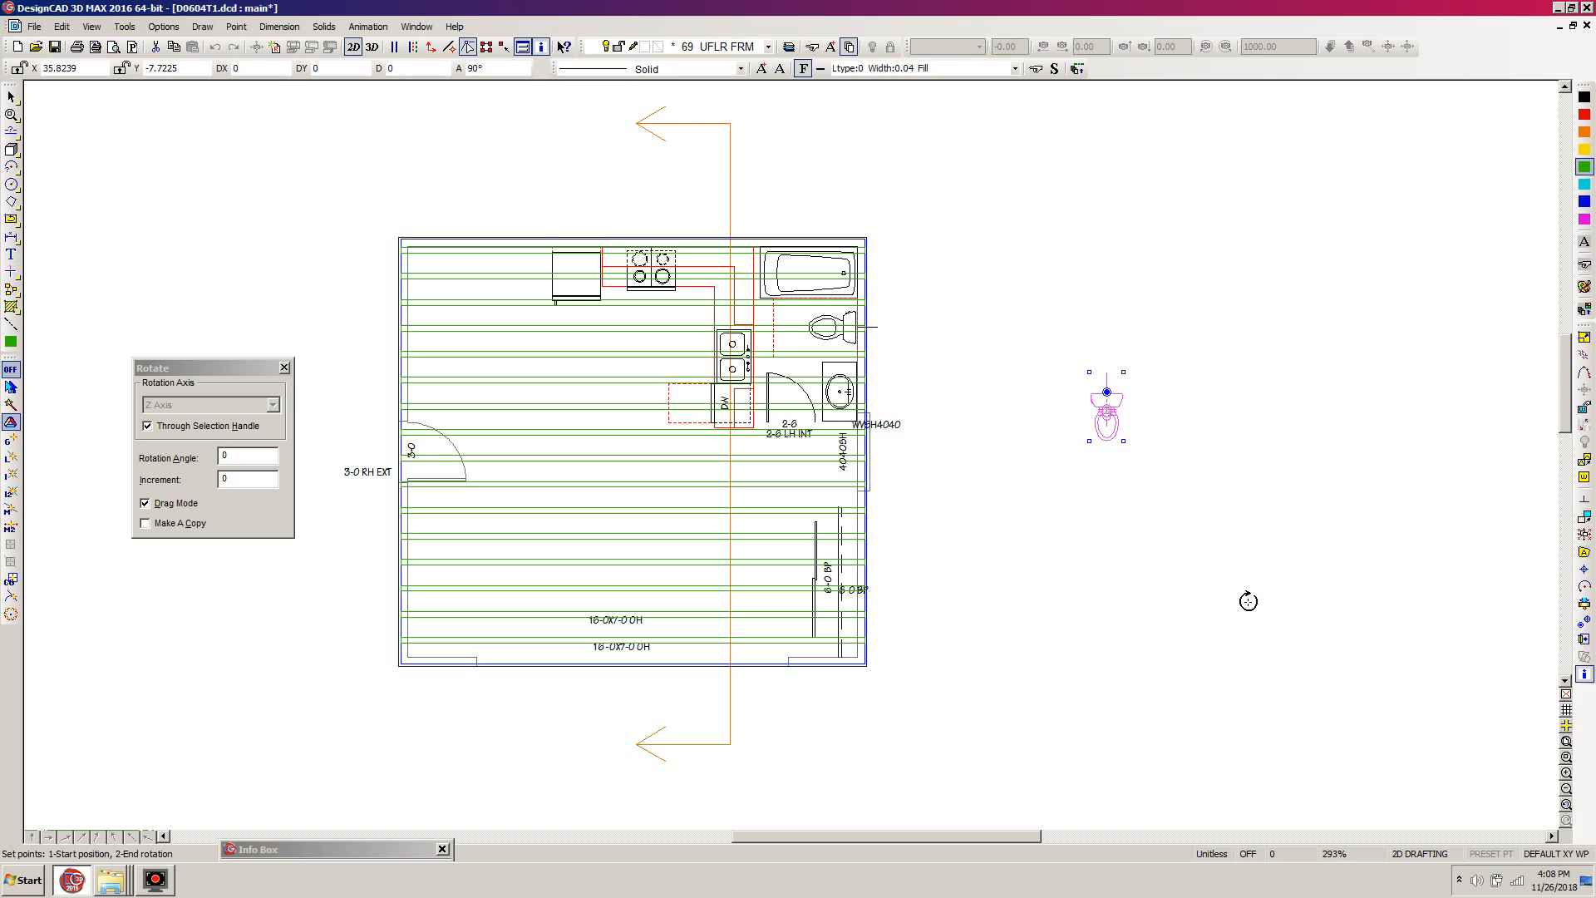
pyautogui.write('9')
pyautogui.press('Return')
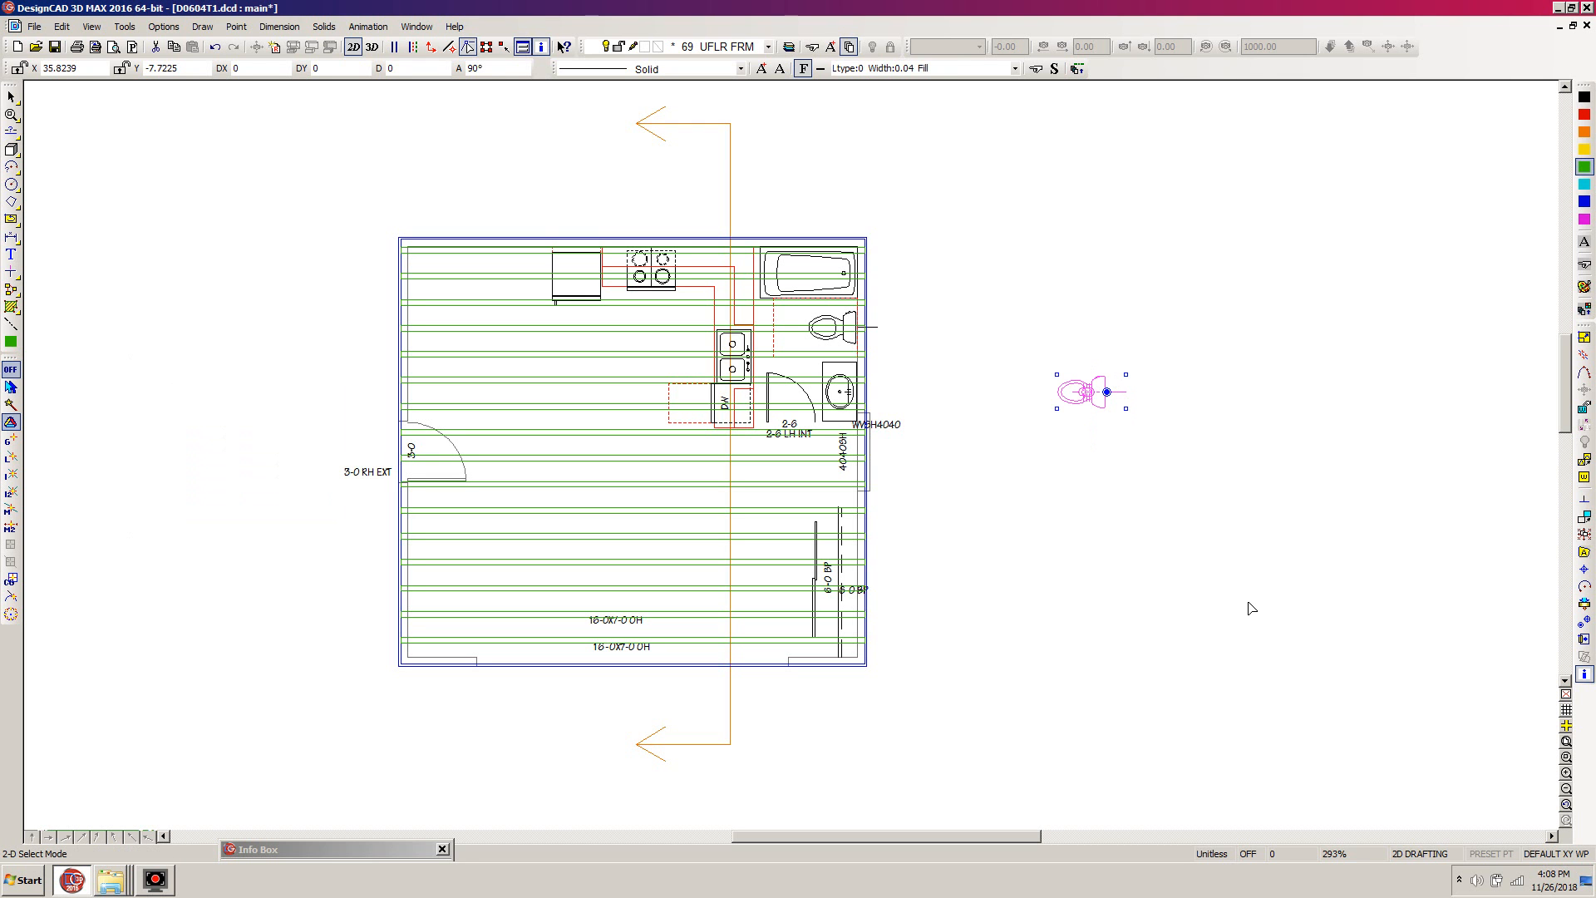
pyautogui.click(1584, 535)
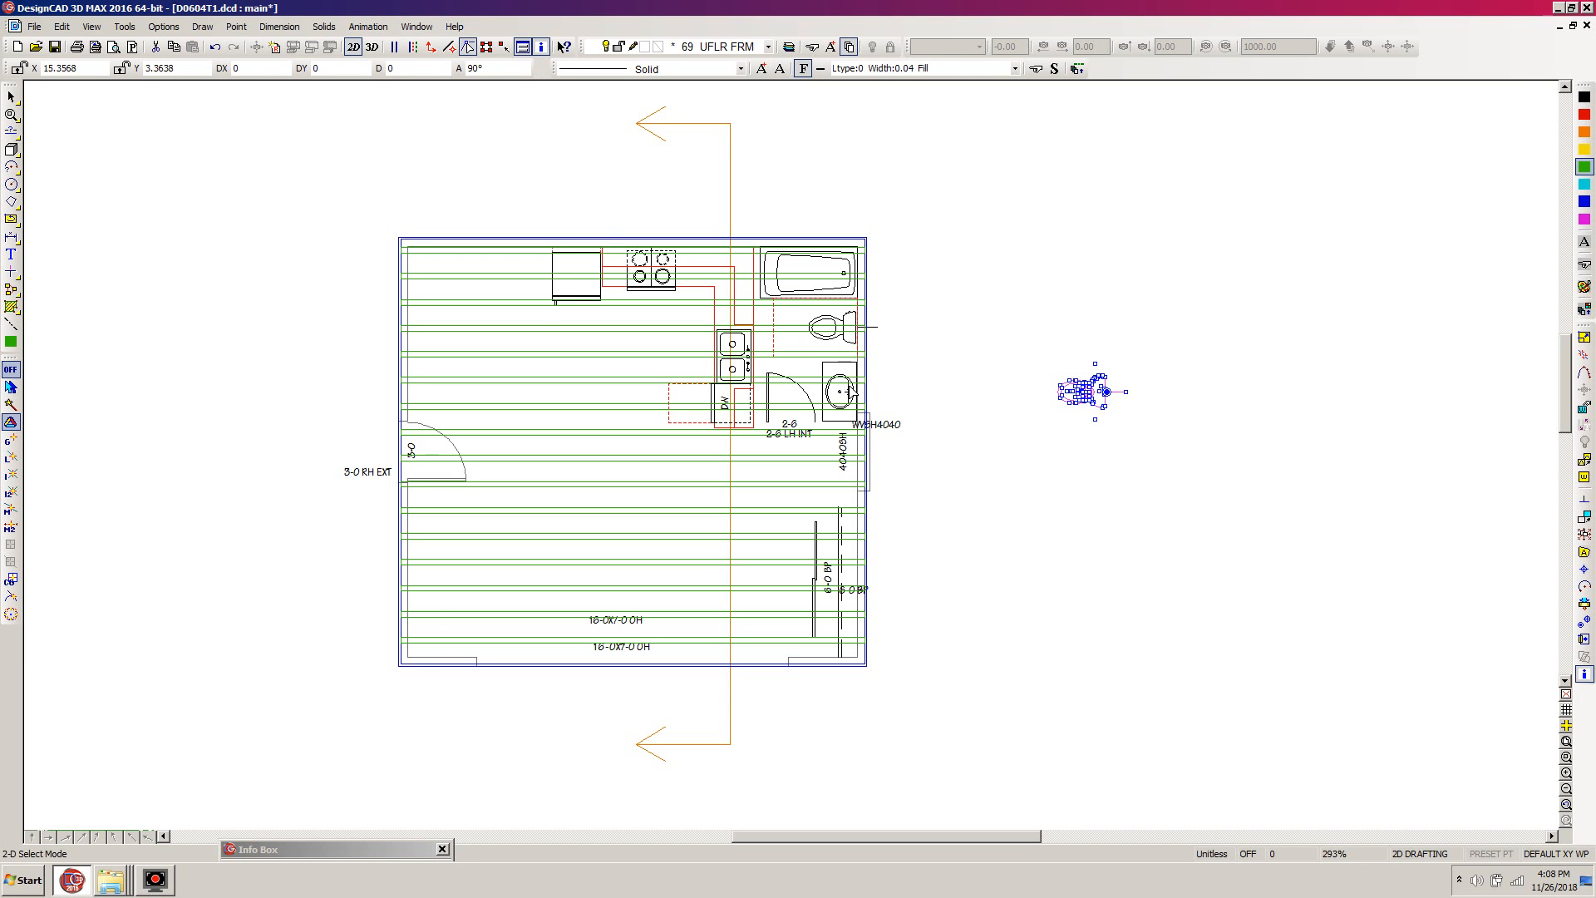
# - Move the exploded toilet exactly over the existing bathroom toilet, snapping its handle to the inside wall line, and deselect it
pyautogui.press('w')
pyautogui.click(895, 277)
pyautogui.click(739, 371)
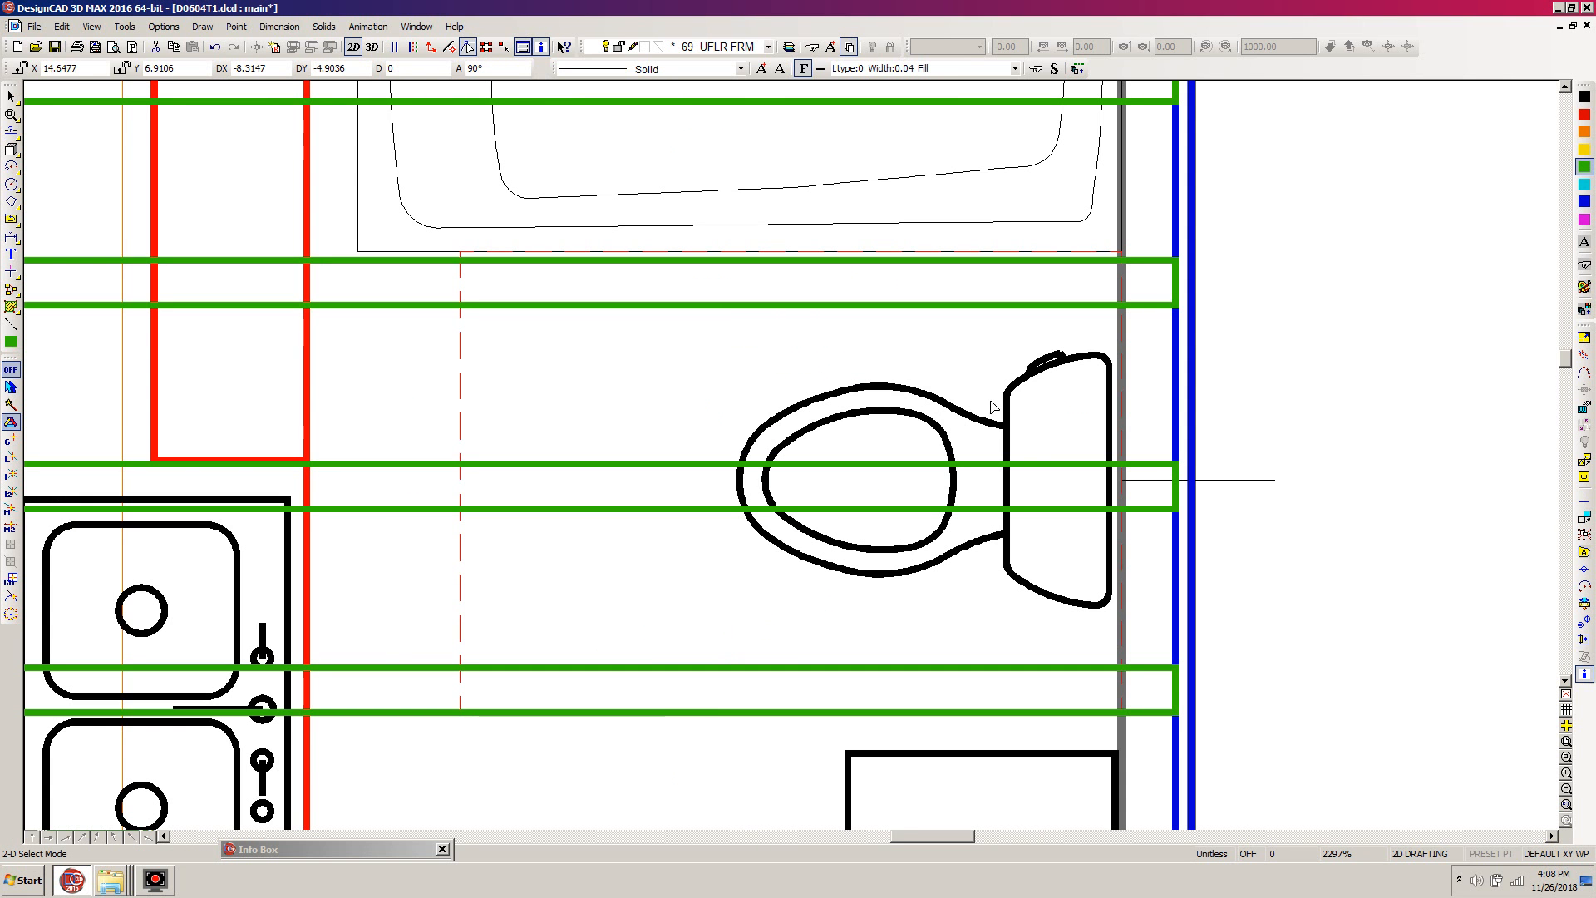
pyautogui.click(1126, 474)
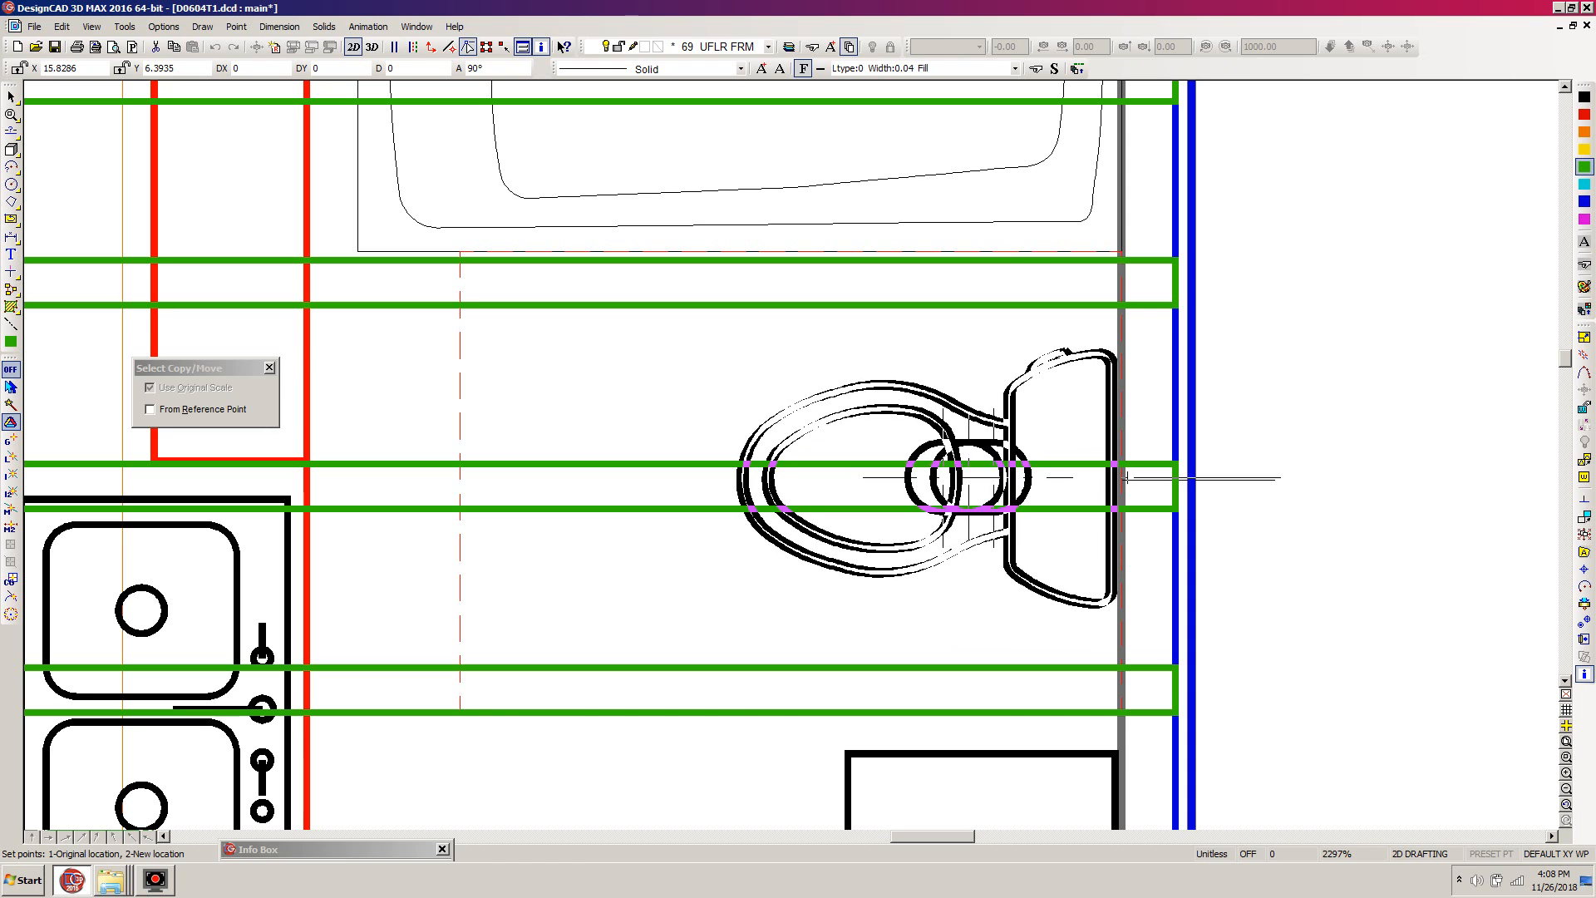
pyautogui.click(1124, 479)
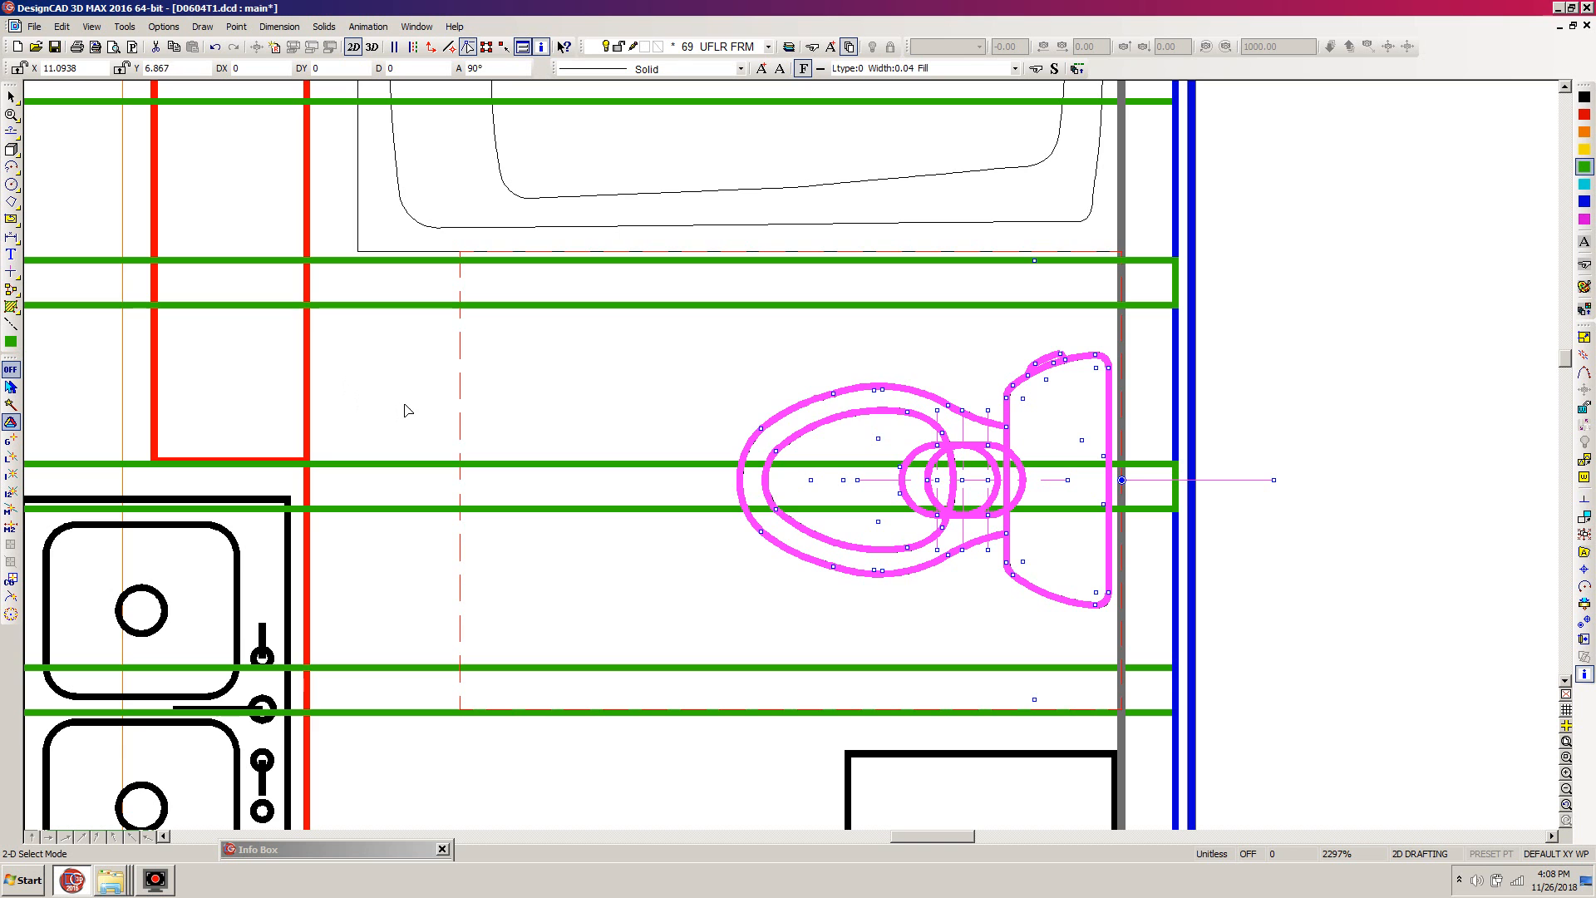
pyautogui.hotkey('ctrl', 'w')
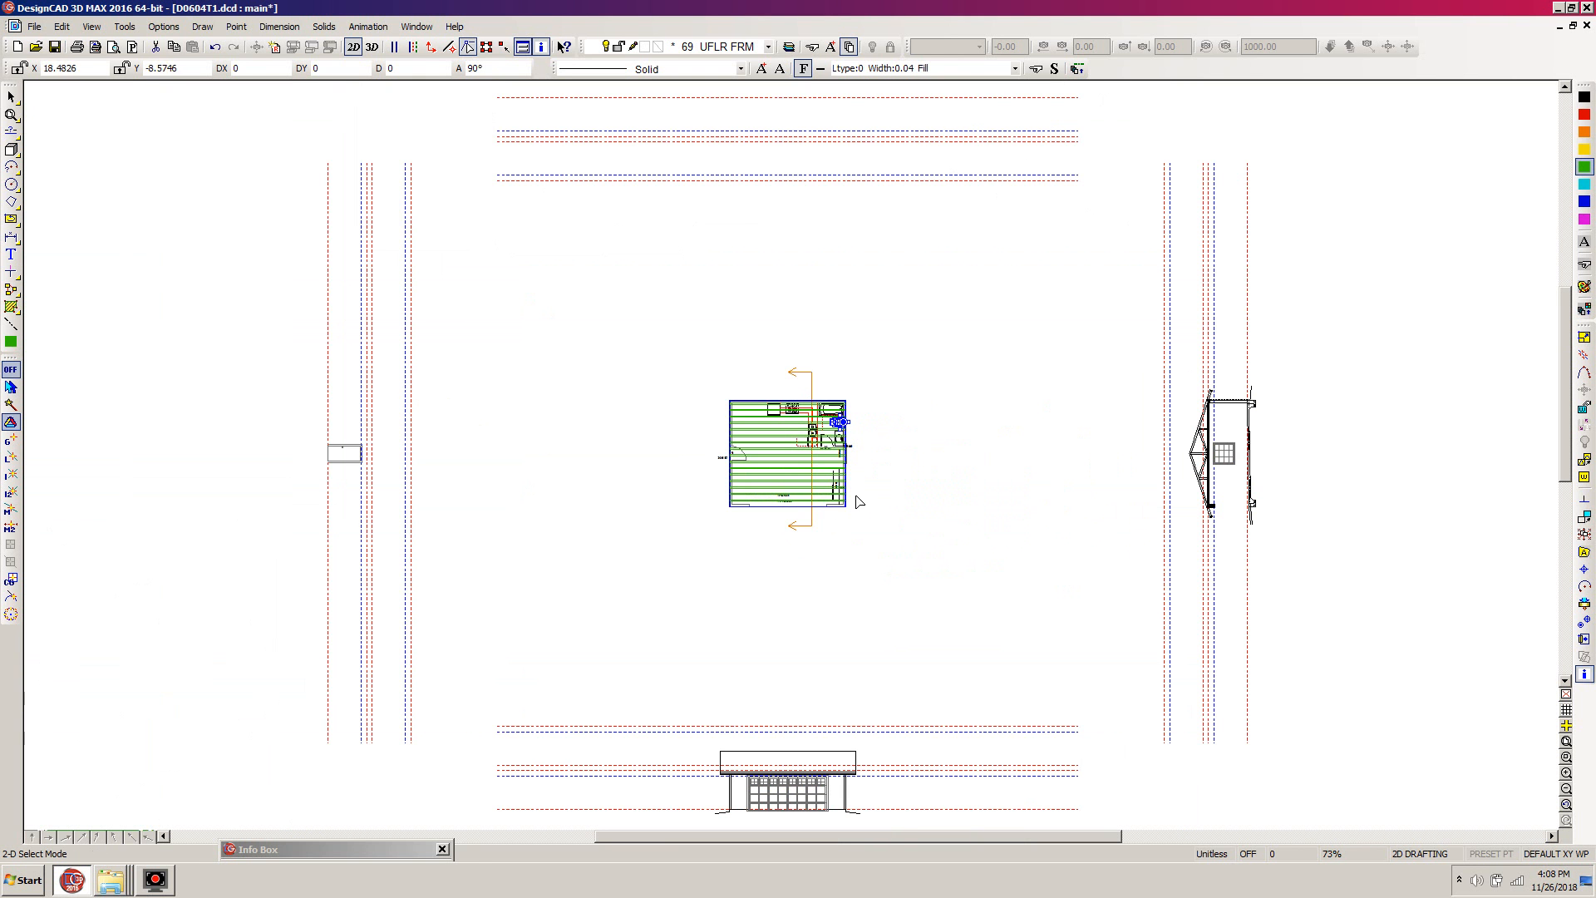
pyautogui.click(818, 473)
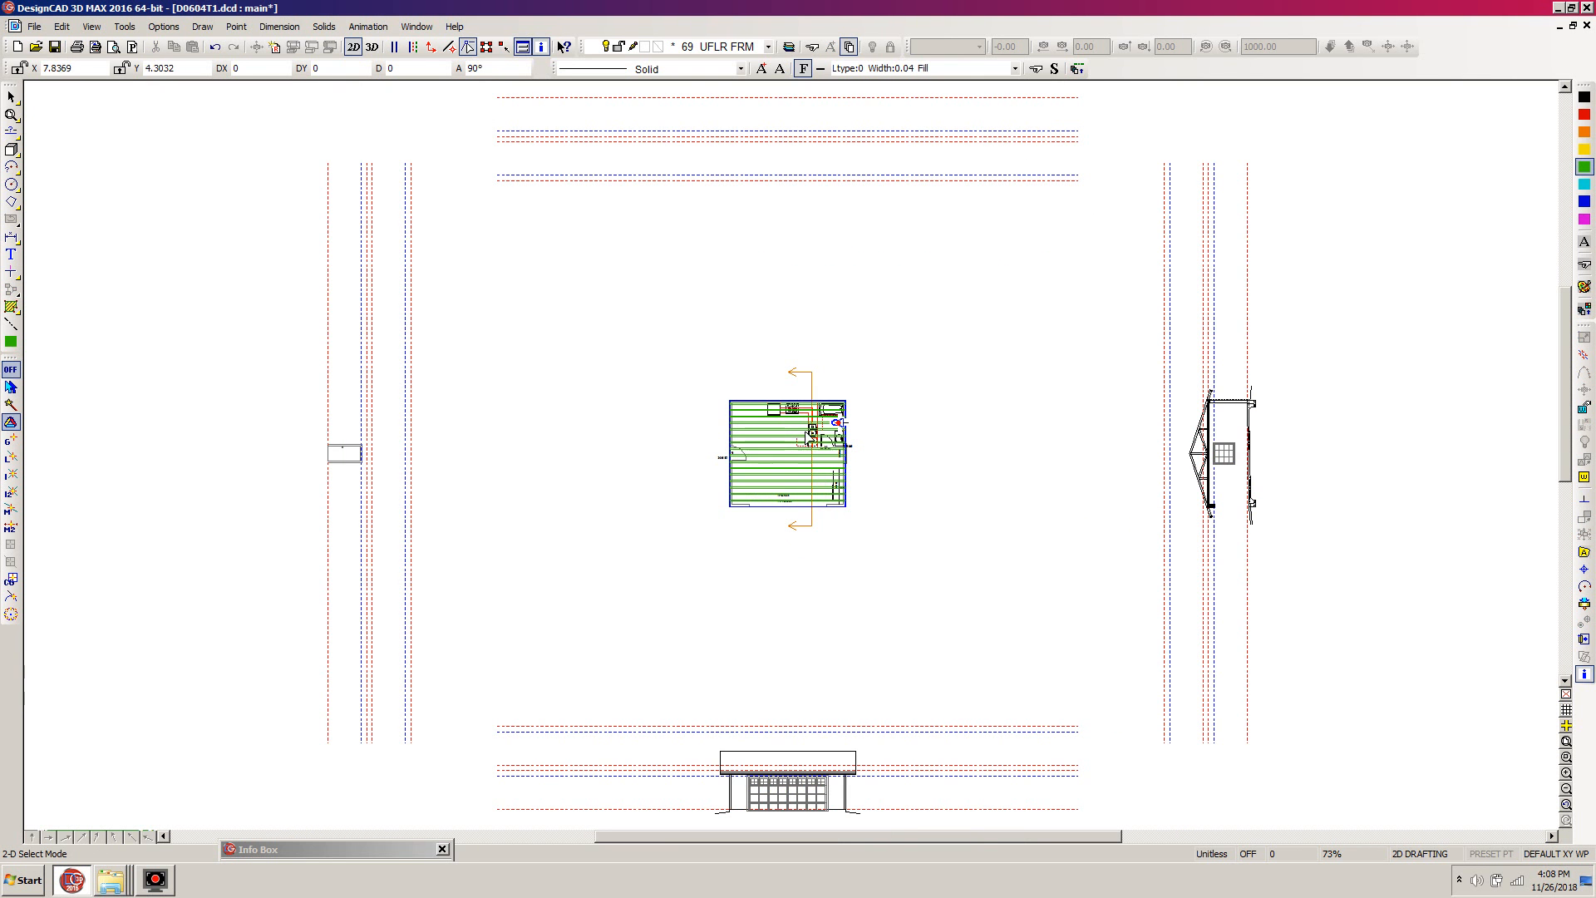
# - Hide layer 8, FIXTURES U, in the layer options
pyautogui.press('l')
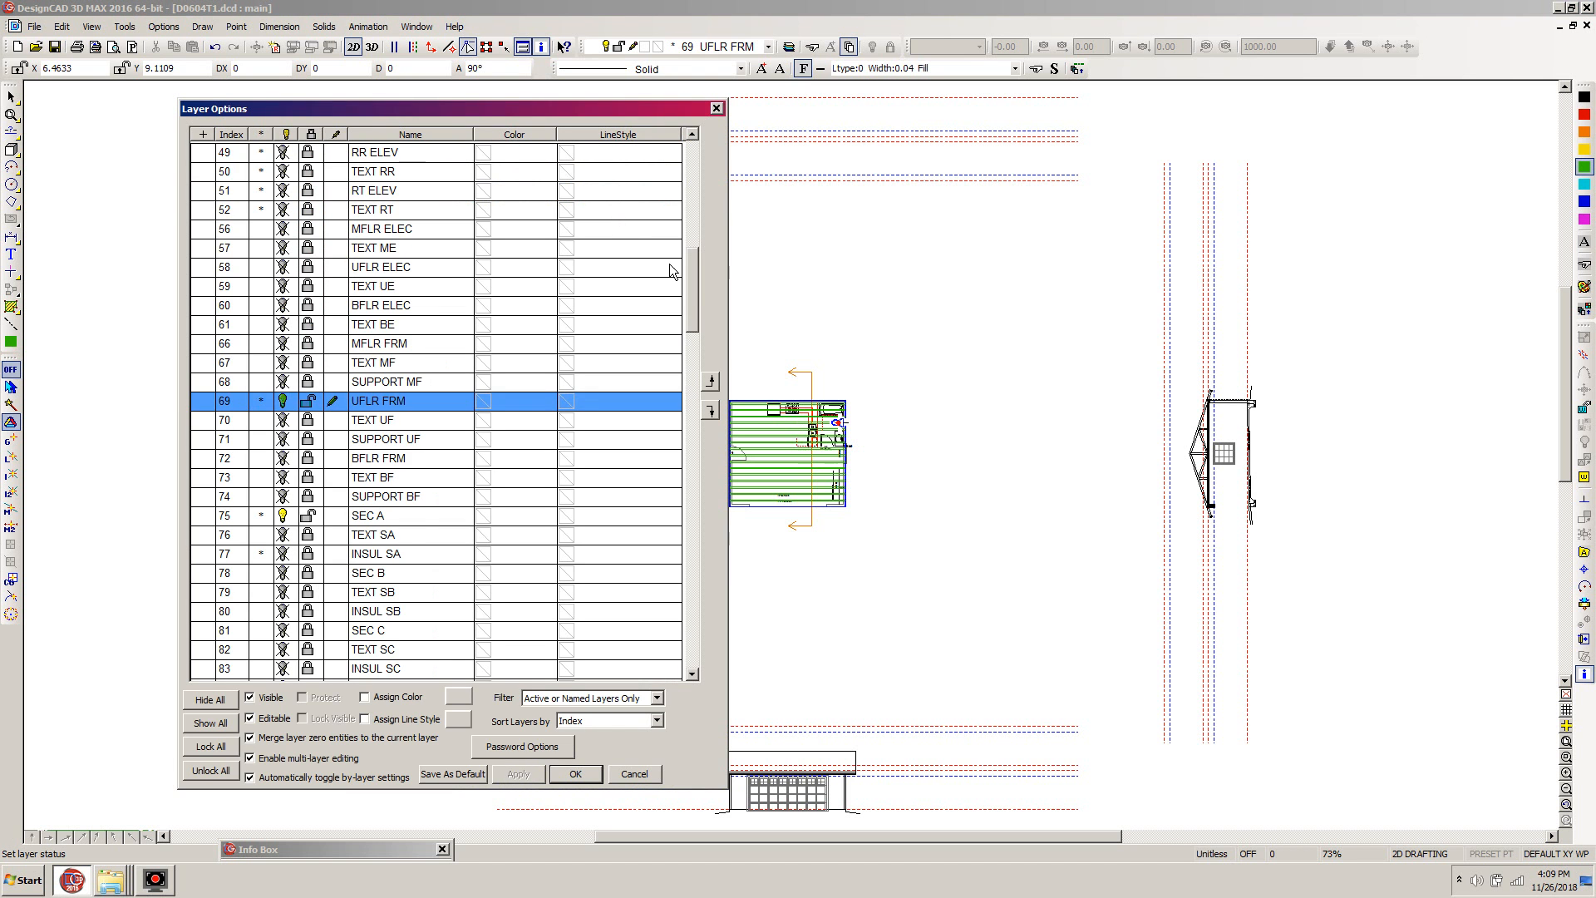
pyautogui.moveTo(691, 301); pyautogui.dragTo(694, 187)
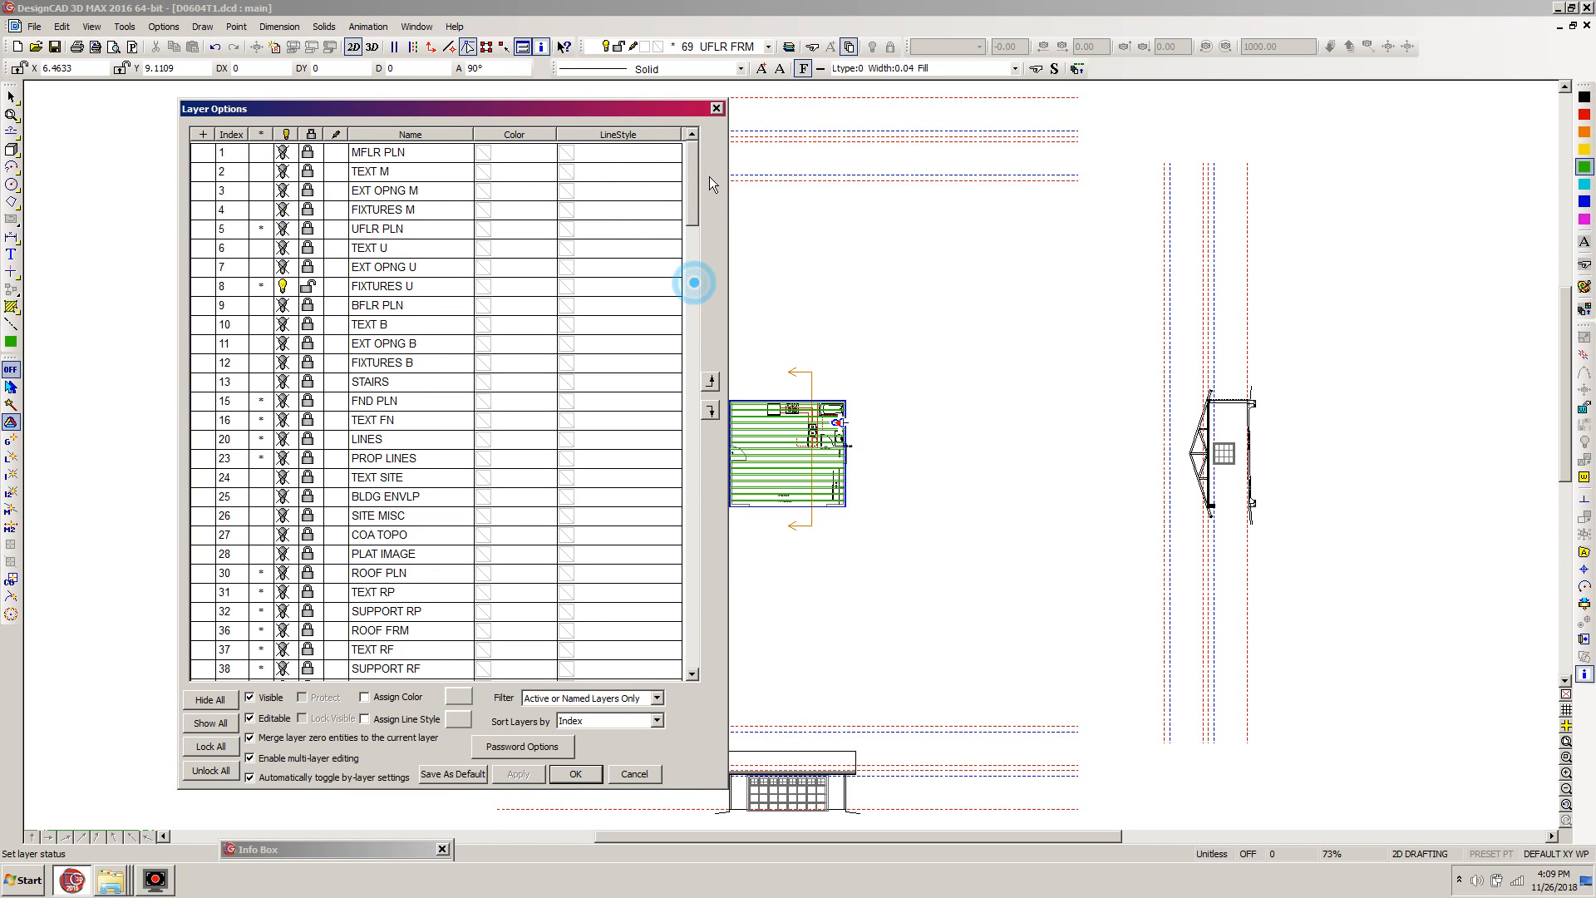
pyautogui.click(283, 290)
pyautogui.click(587, 775)
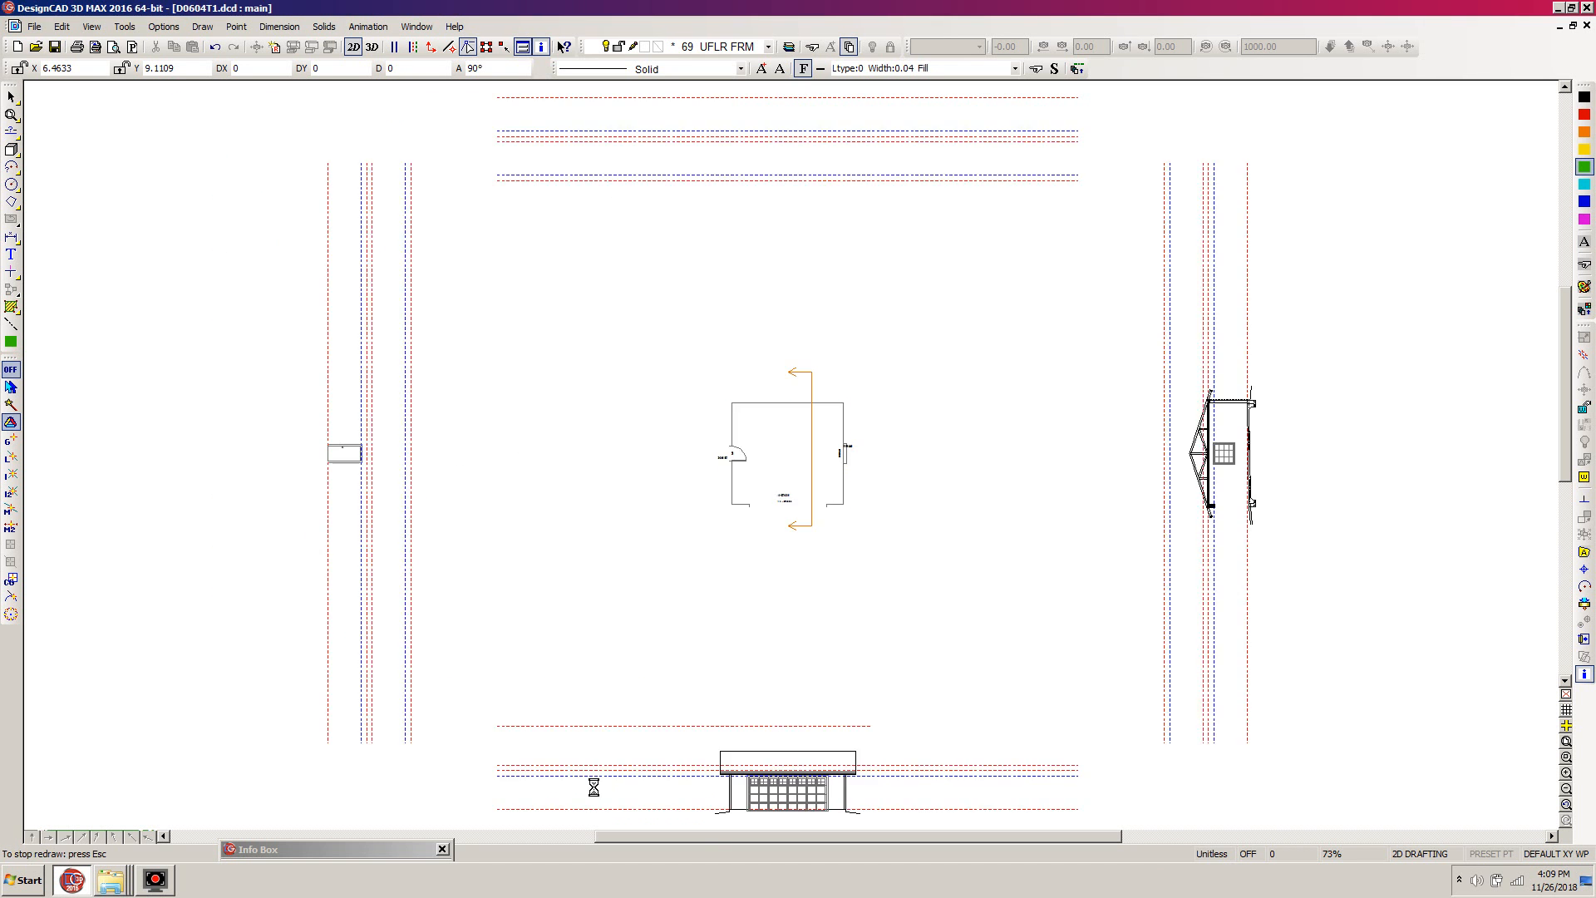
# - Select all the joists in the plan with a selection filter limited to the green color (47, 187, 0), and close the filter
pyautogui.press('z')
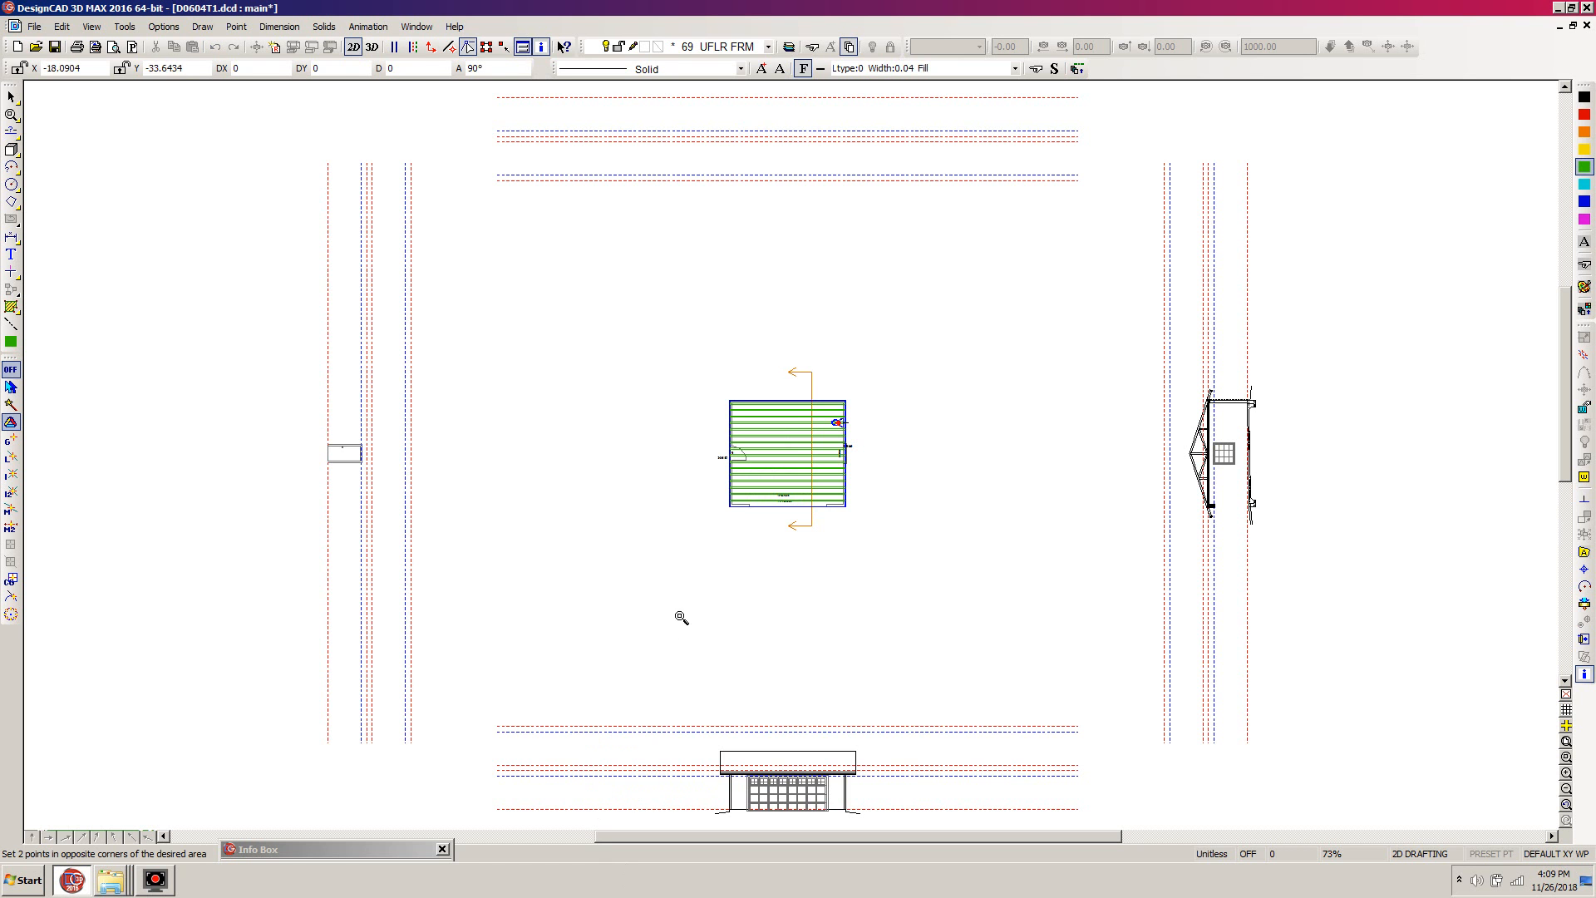
pyautogui.click(855, 388)
pyautogui.click(700, 535)
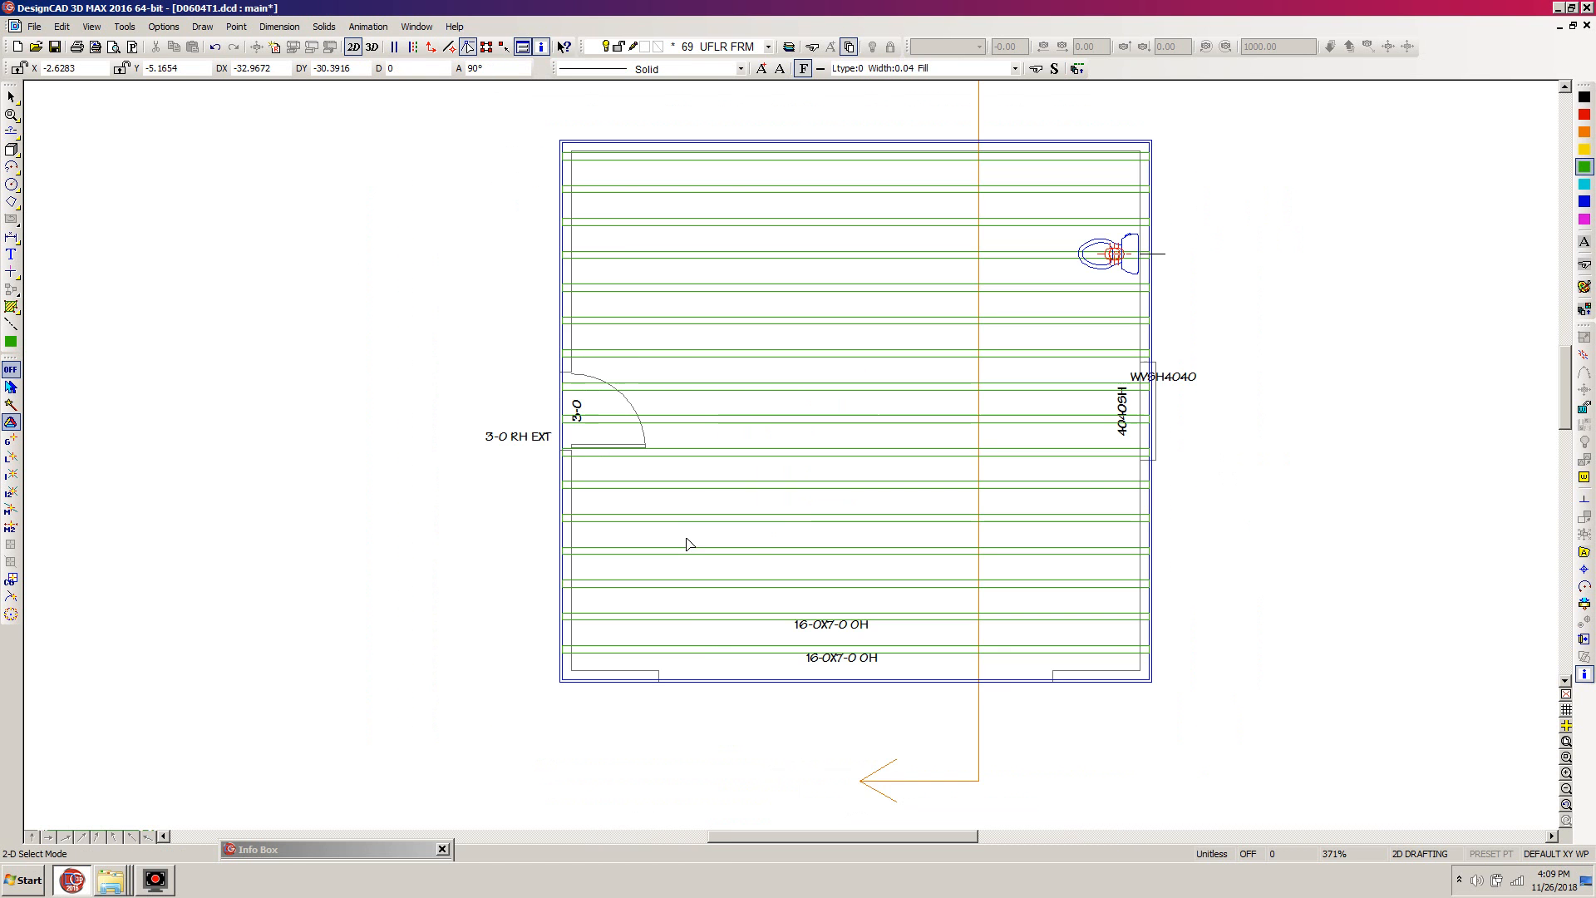
pyautogui.click(611, 163)
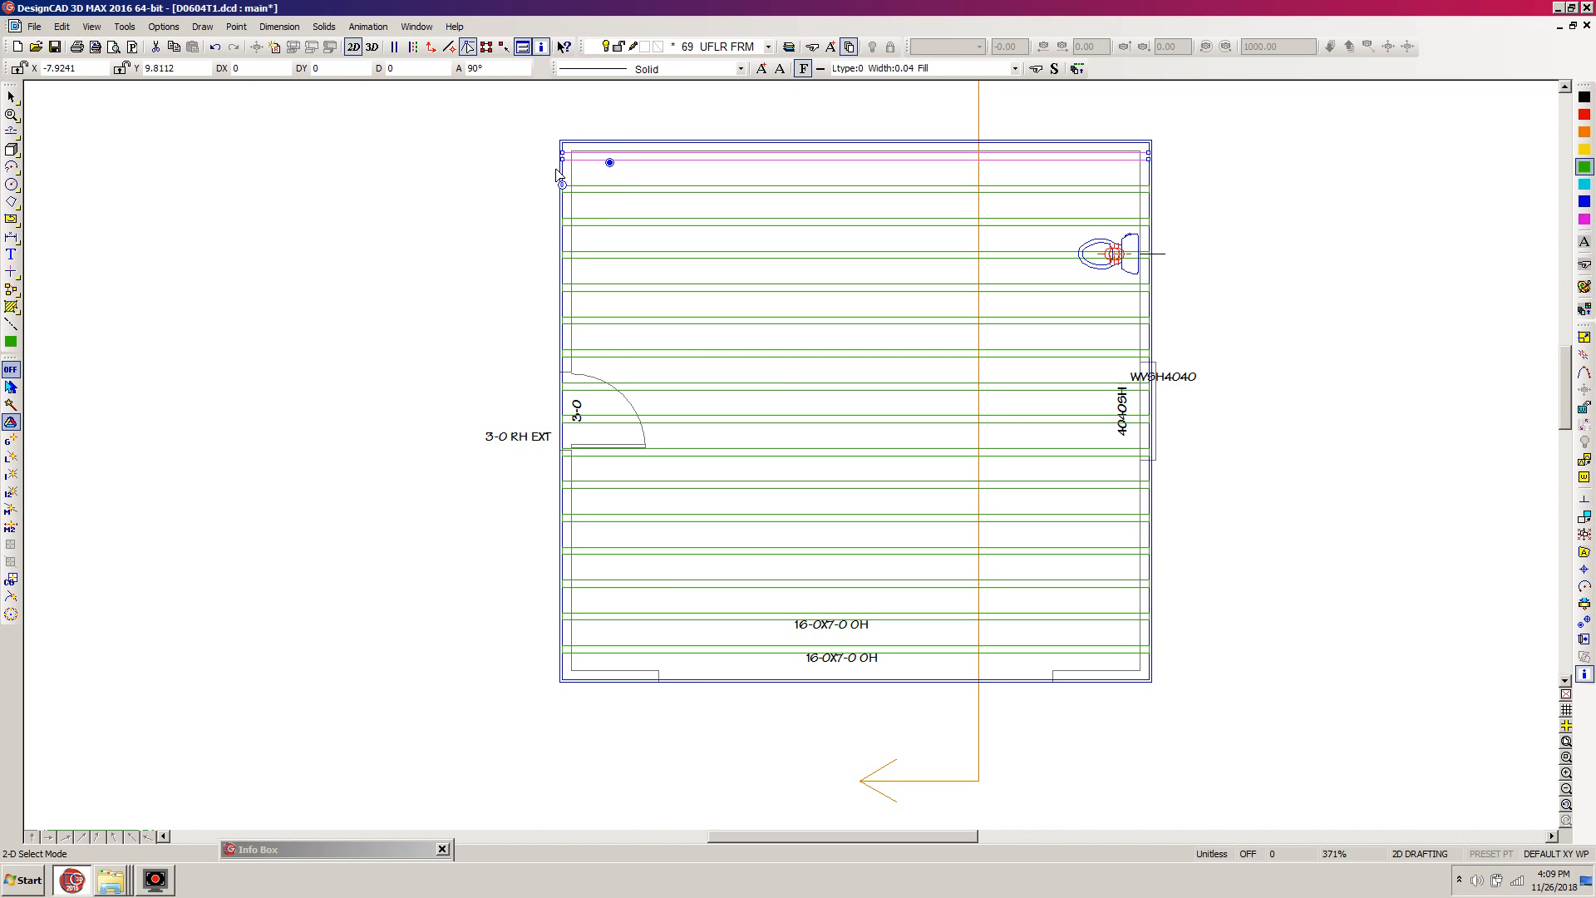
pyautogui.click(606, 204)
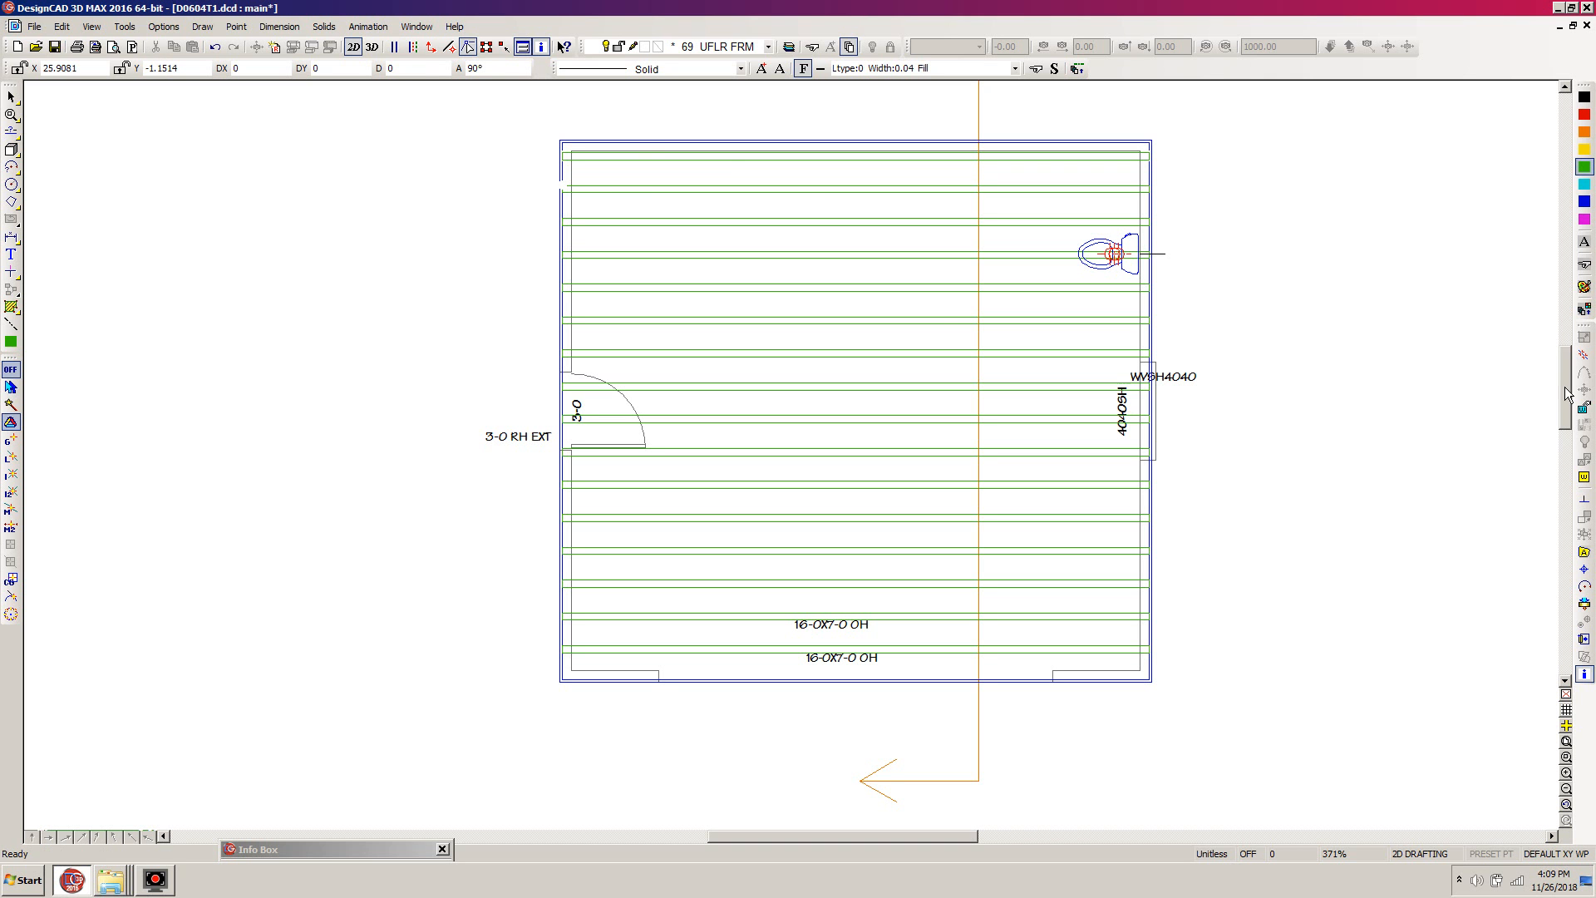
pyautogui.click(1585, 604)
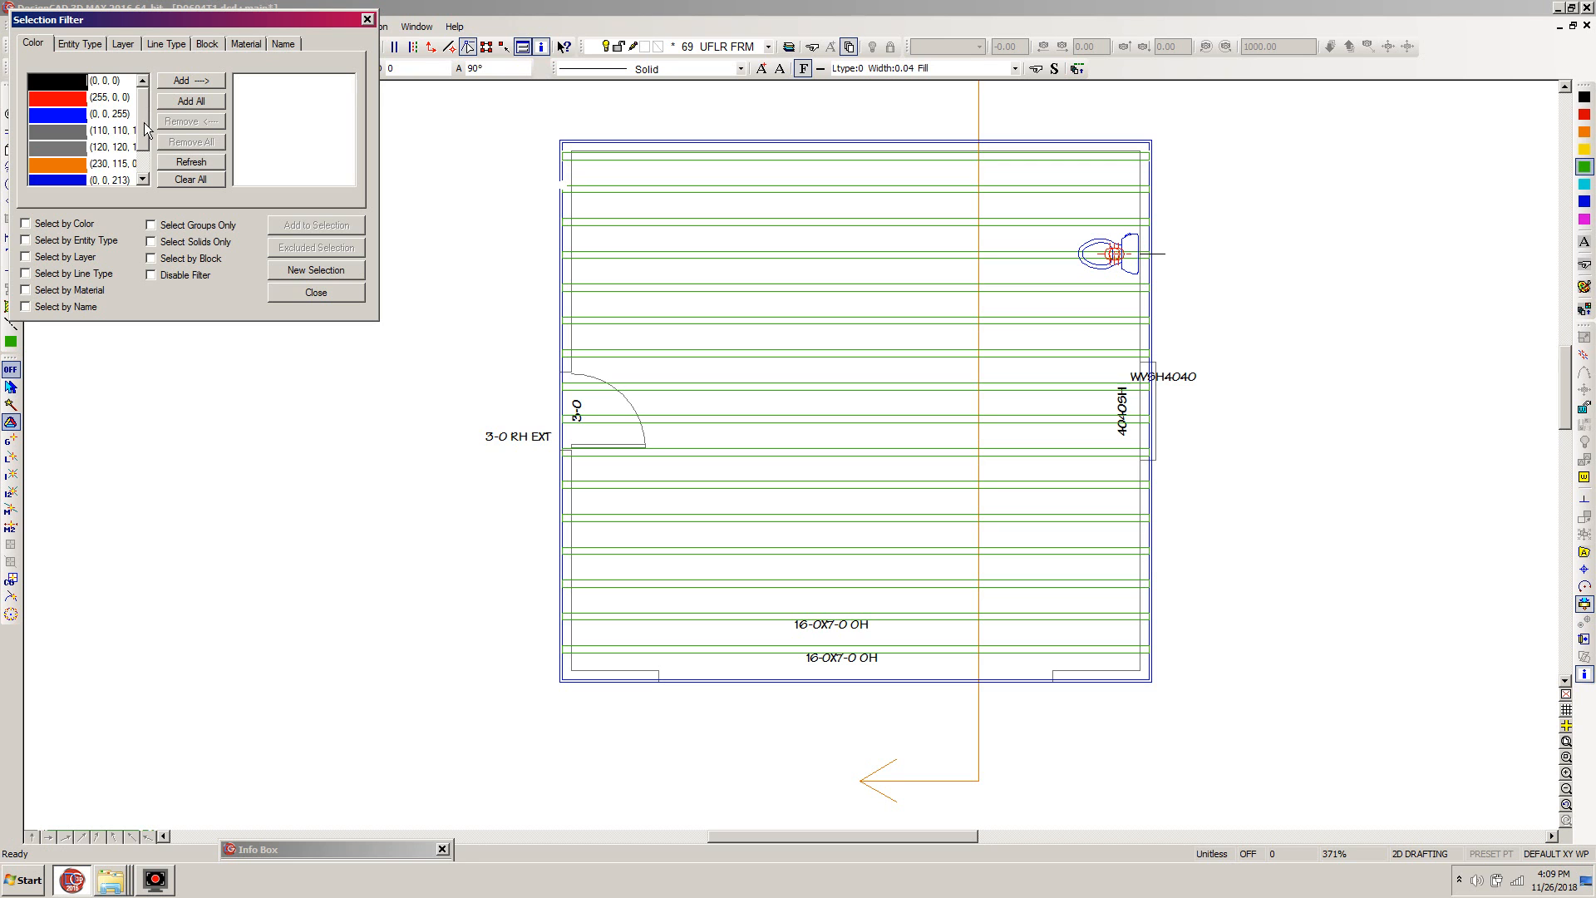
pyautogui.scroll(-2, 143, 122)
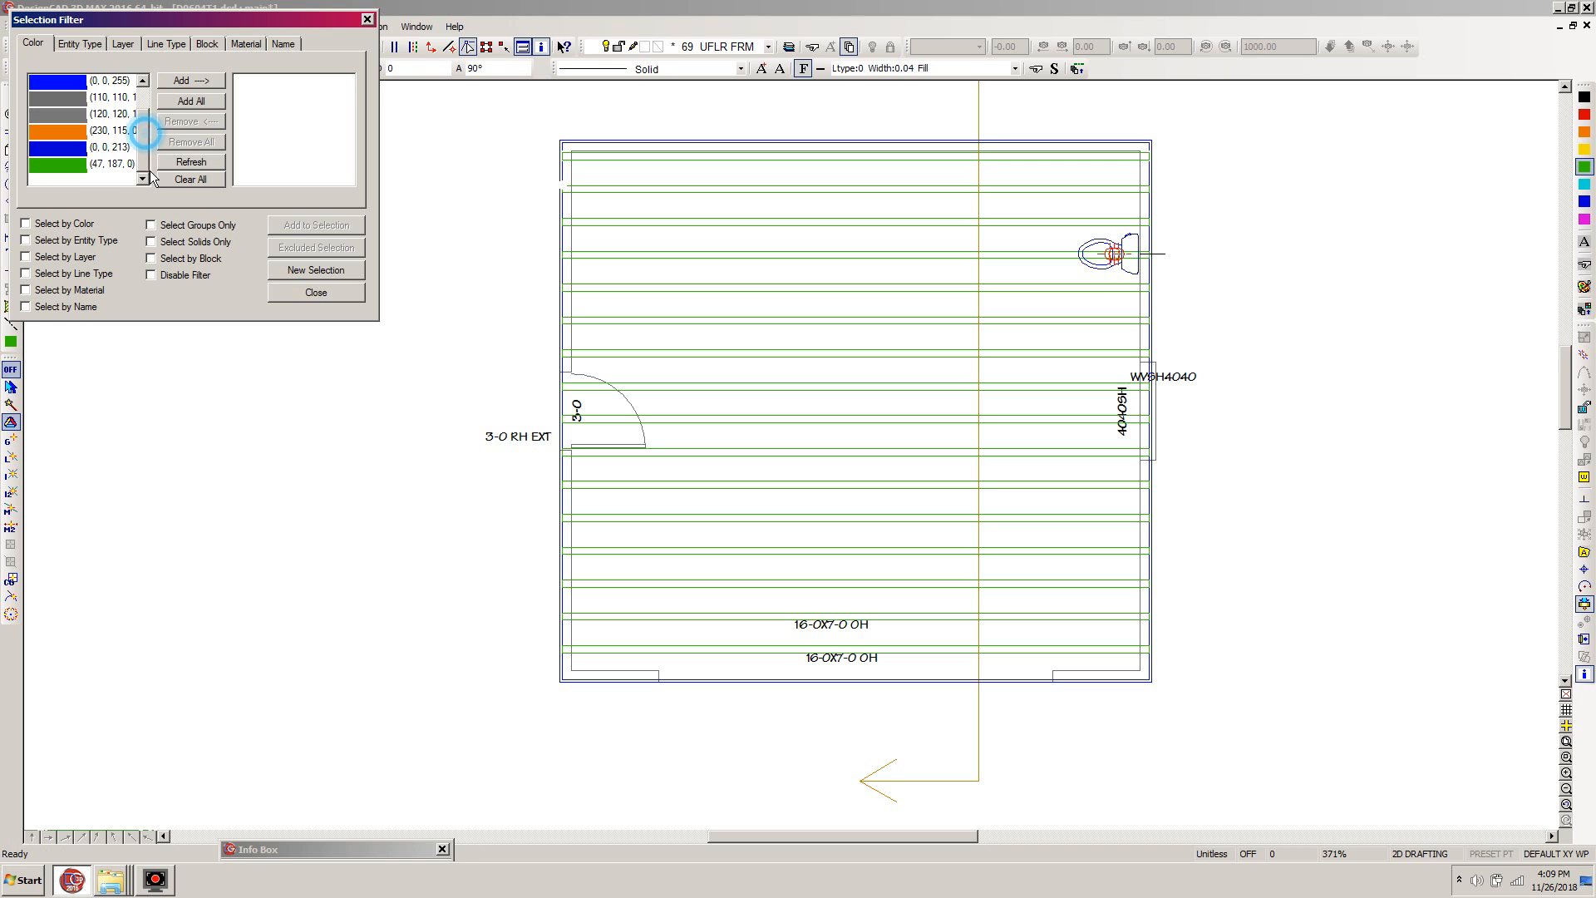
pyautogui.click(186, 82)
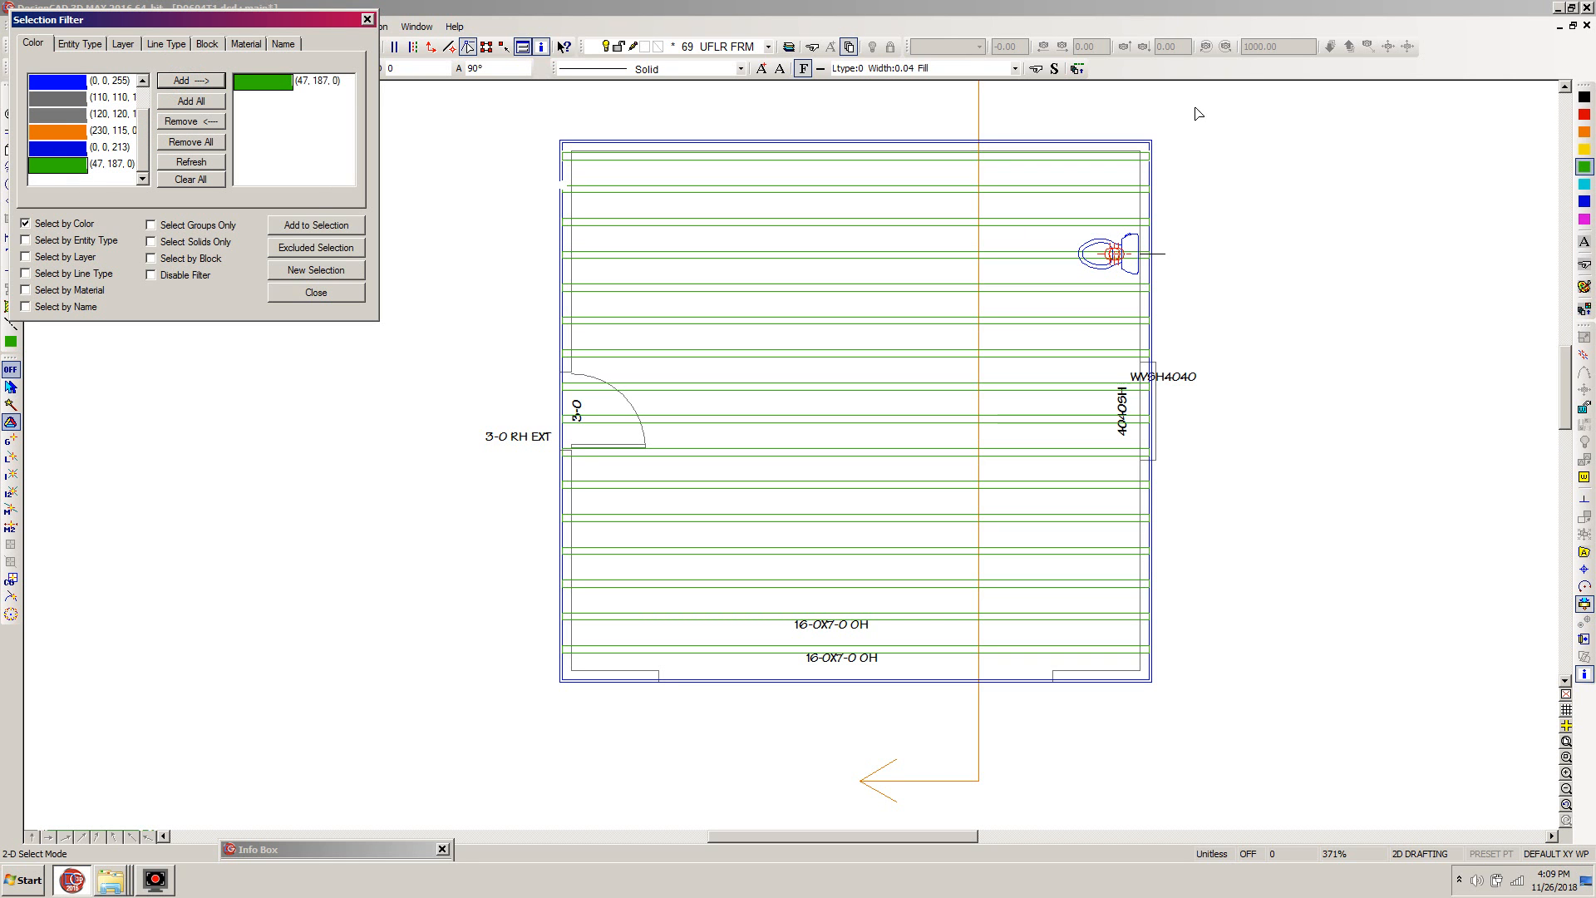
pyautogui.moveTo(1194, 108); pyautogui.dragTo(511, 707)
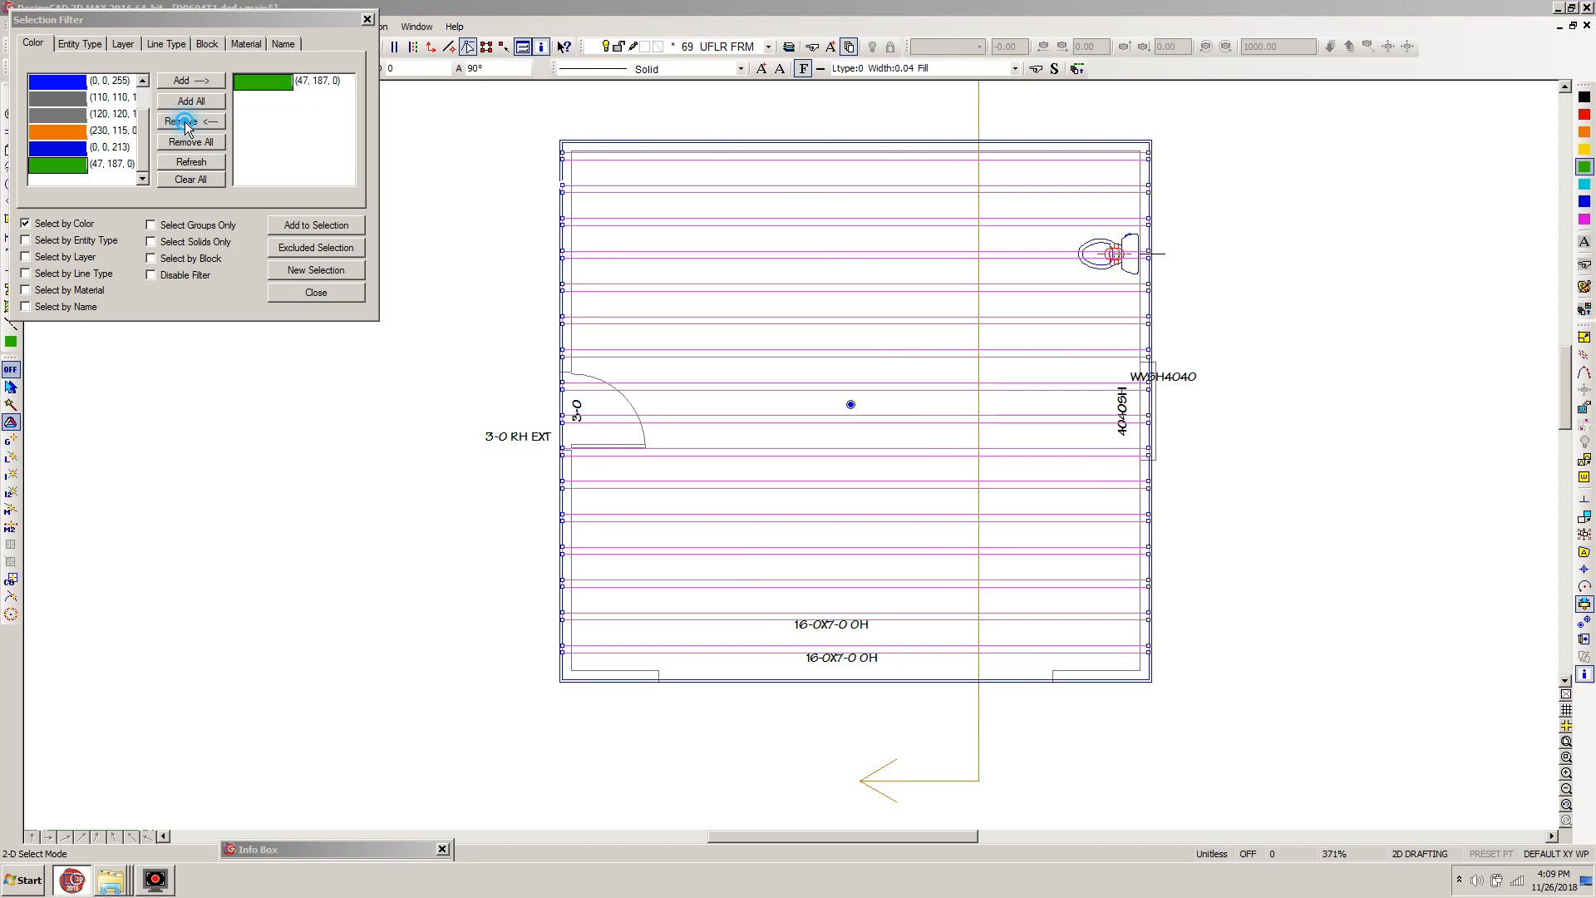
pyautogui.click(304, 292)
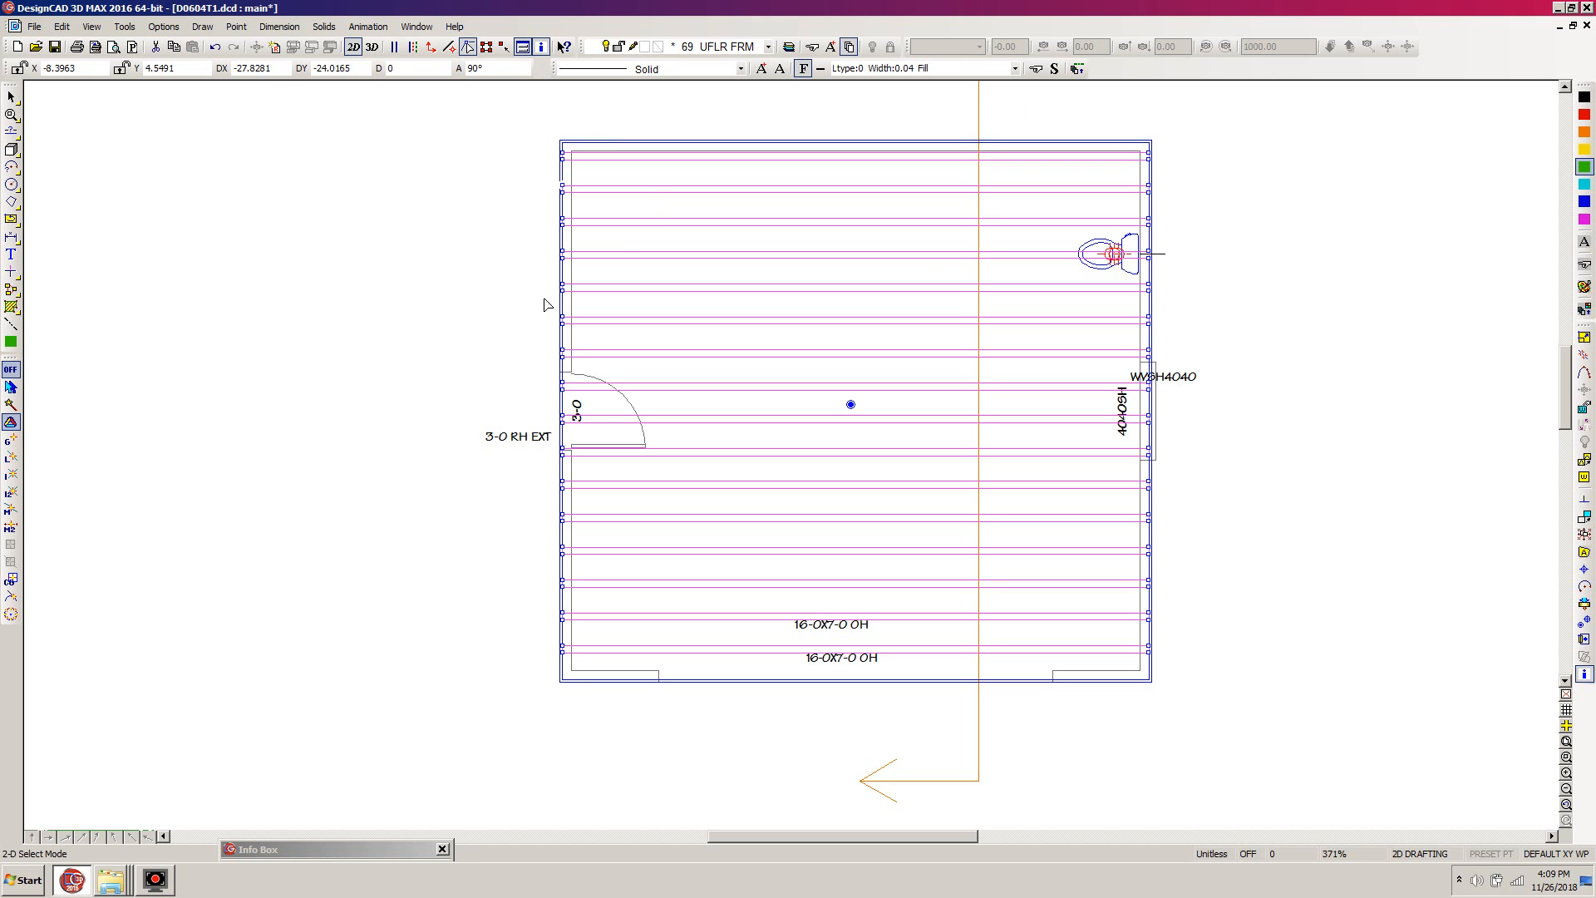
# - Set the selected joists' handle at the middle of the rearmost joist's left end, using a point relative to its lower corner
pyautogui.press('w')
pyautogui.click(650, 114)
pyautogui.click(493, 183)
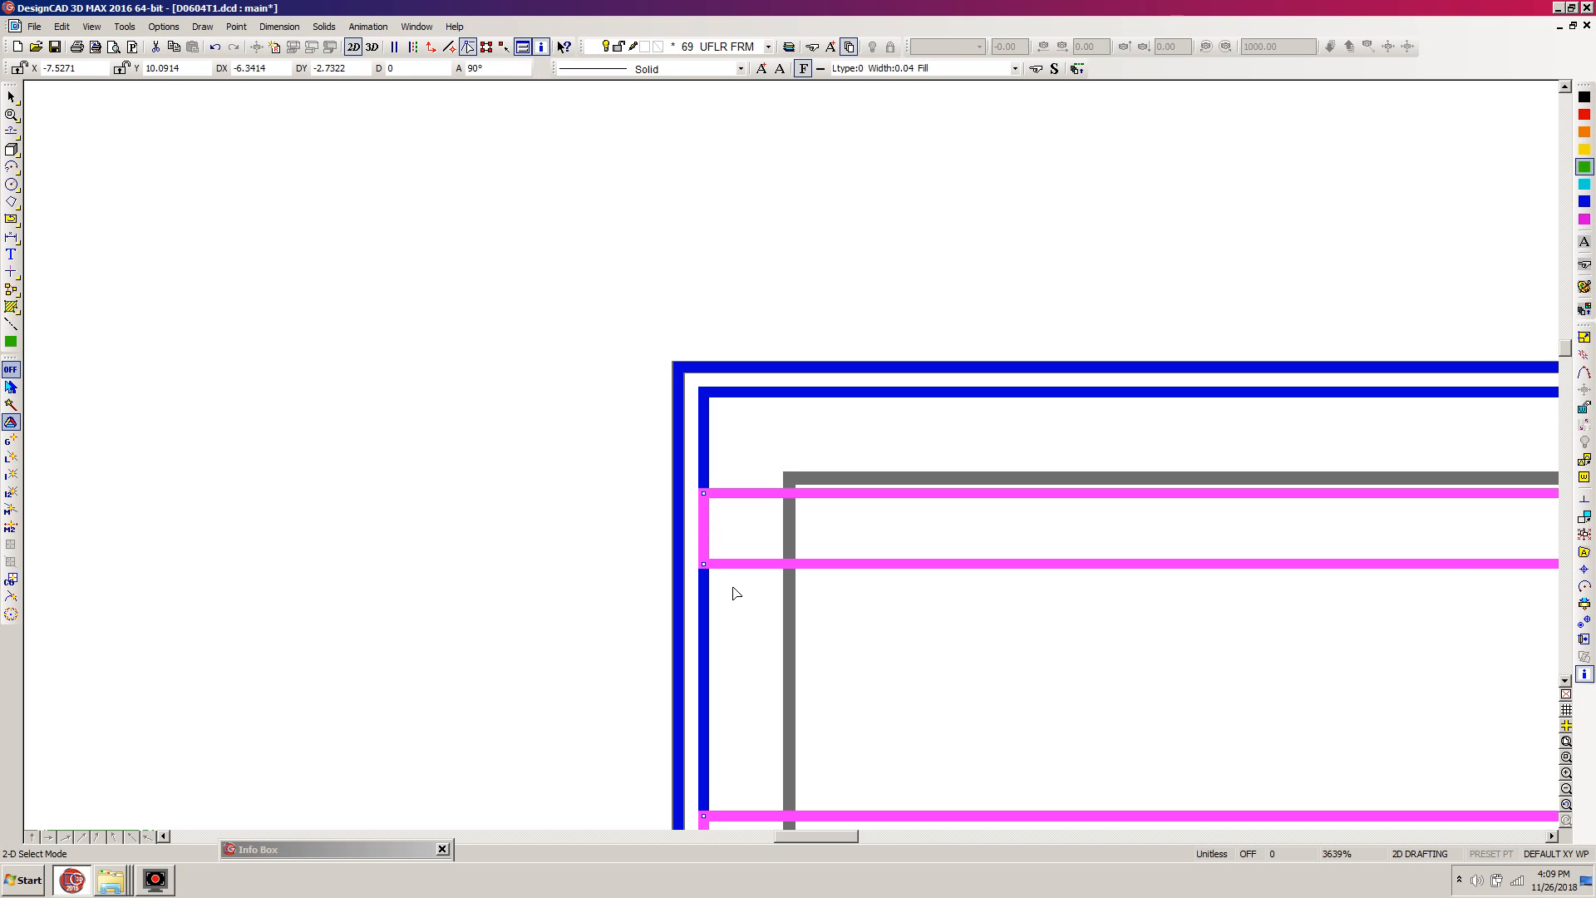
pyautogui.click(1584, 622)
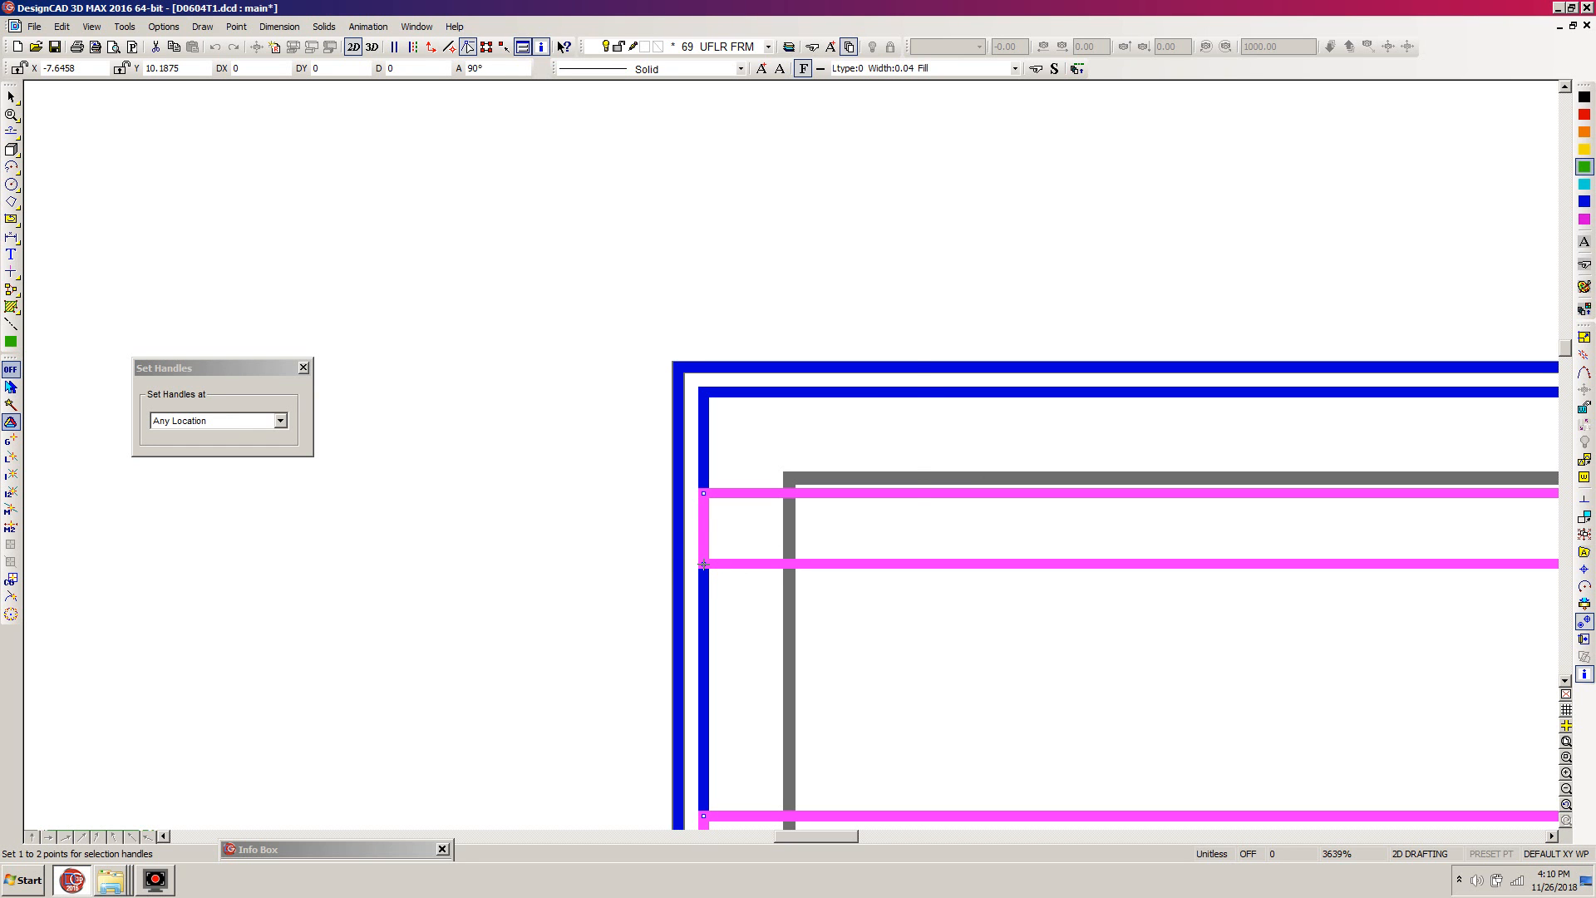
pyautogui.press("'")
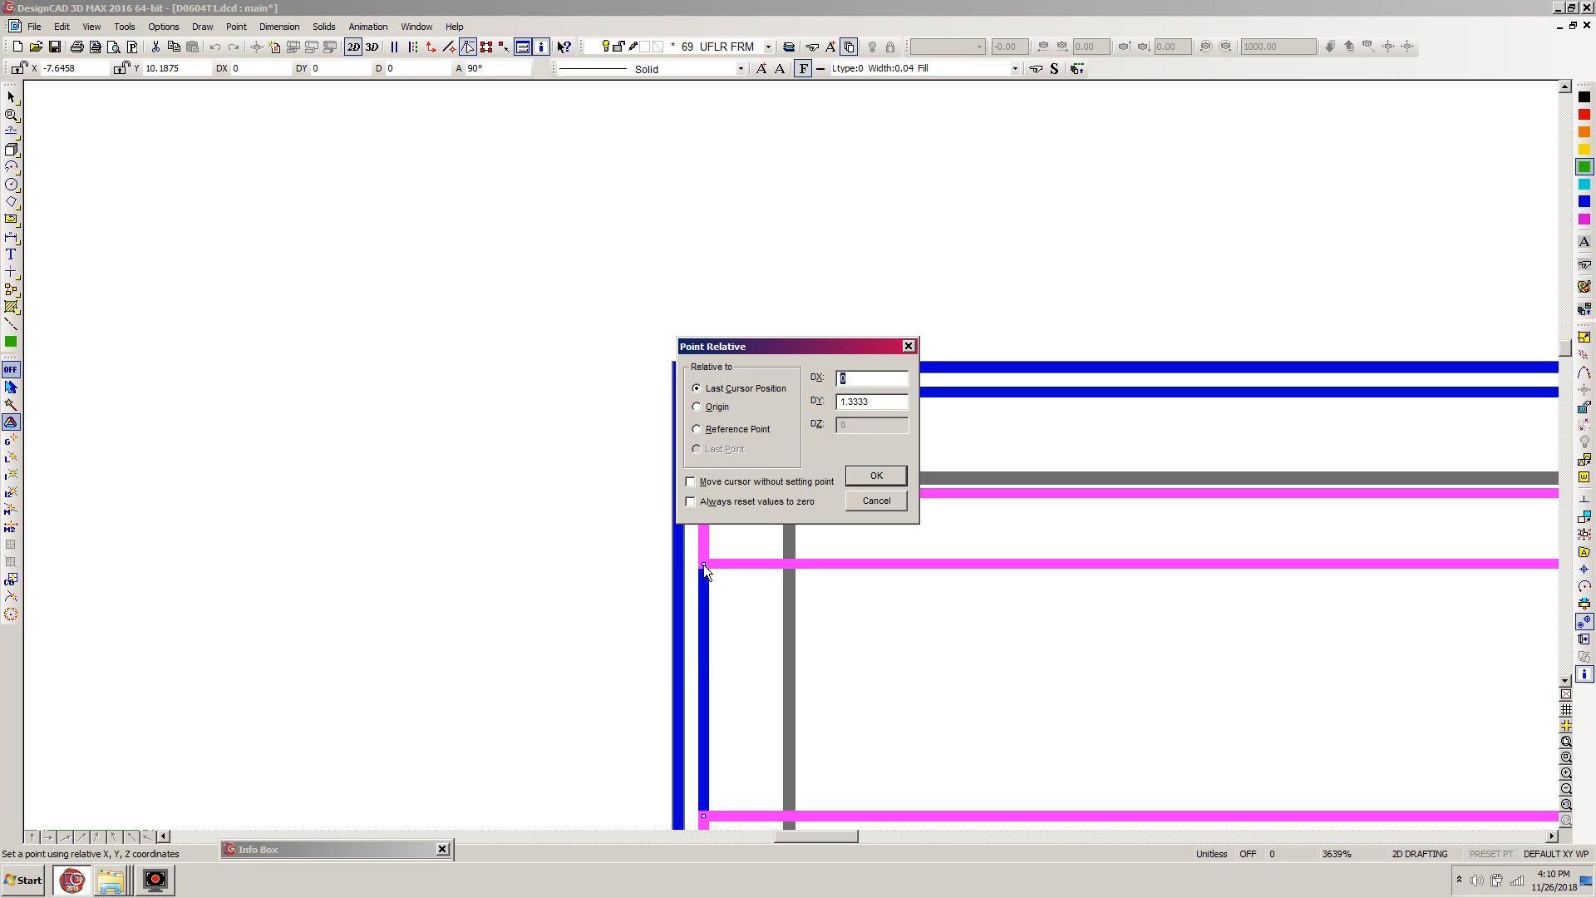
pyautogui.press('Tab')
pyautogui.write('1.y5')
pyautogui.press('Return')
pyautogui.click(704, 529)
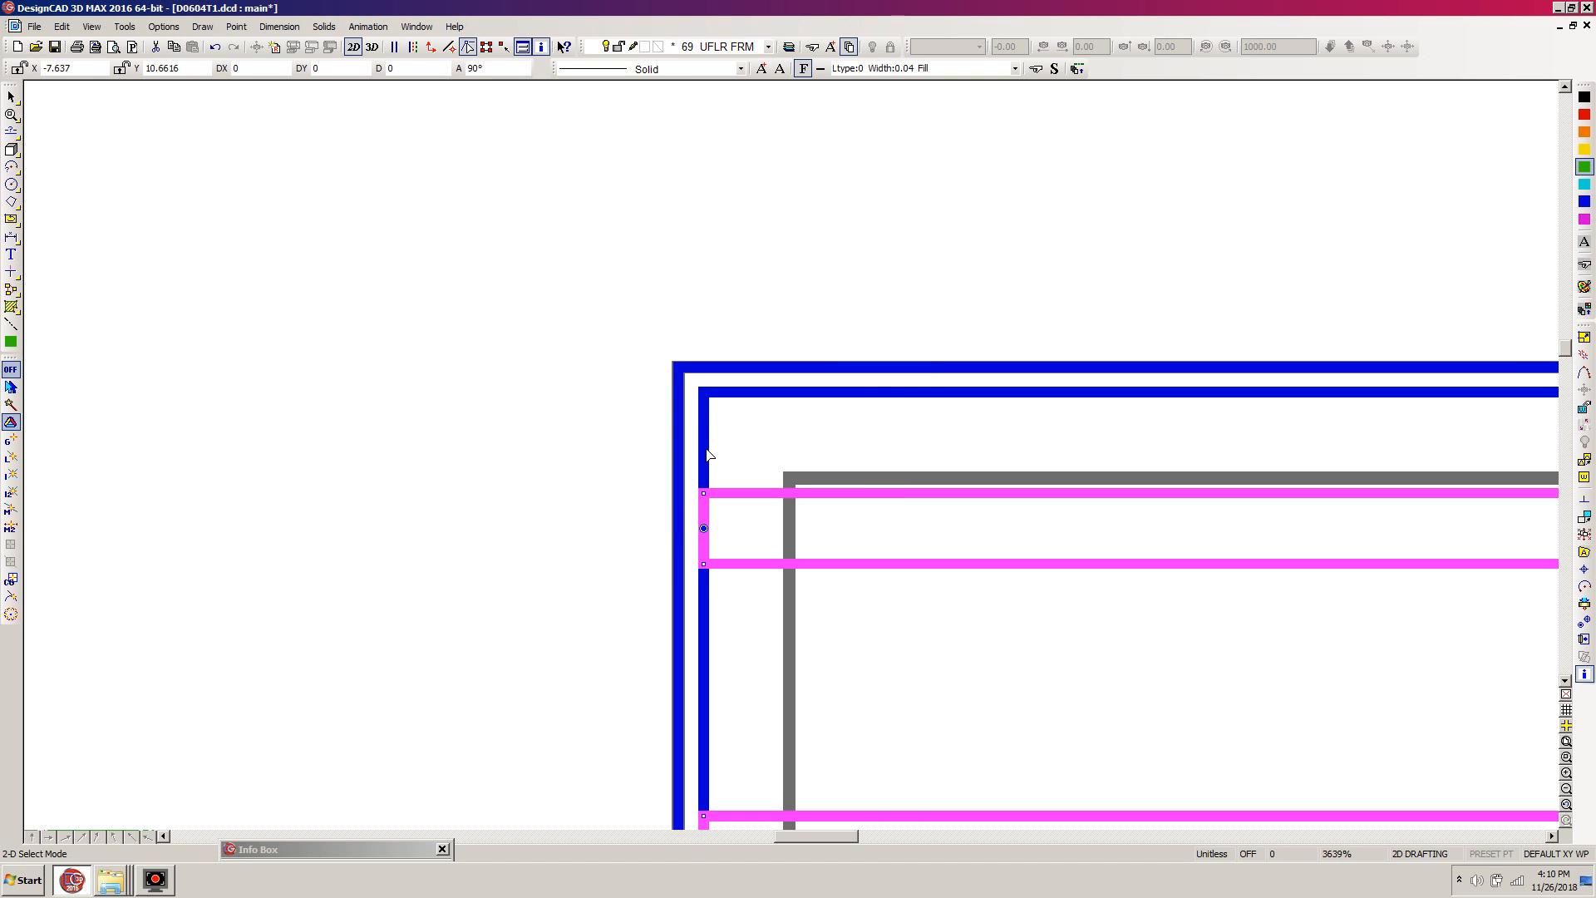
# - Try to move the selected joists so their handle sits 1.25" in X and -16 in Y from the plan's outer rear-left wall corner
pyautogui.press('m')
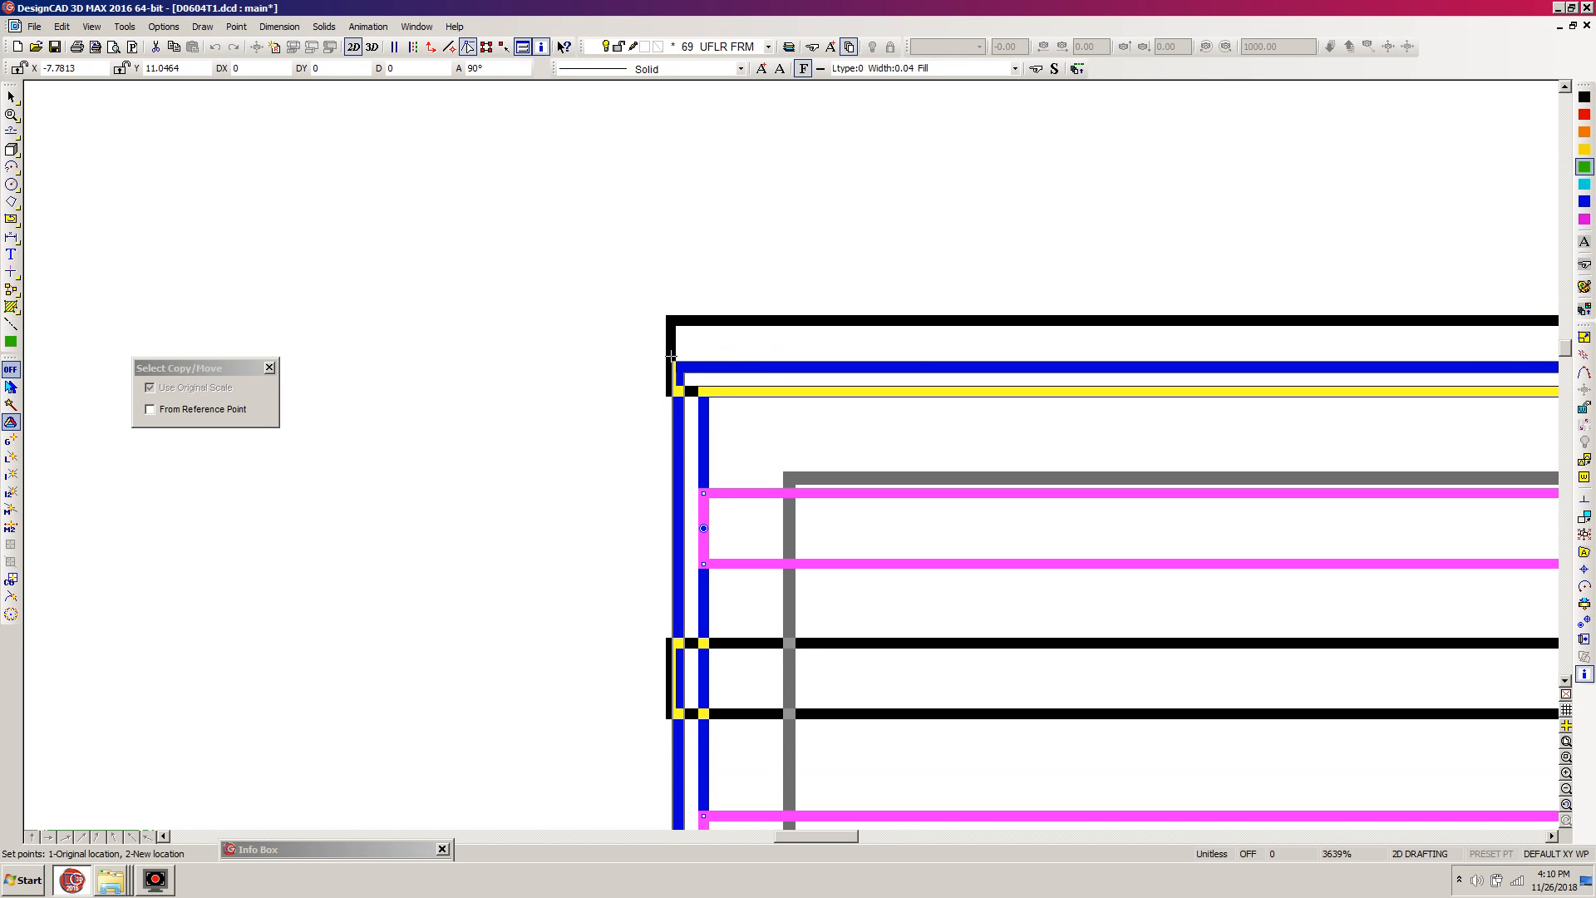
pyautogui.rightClick(671, 356)
pyautogui.press("'")
pyautogui.write('1')
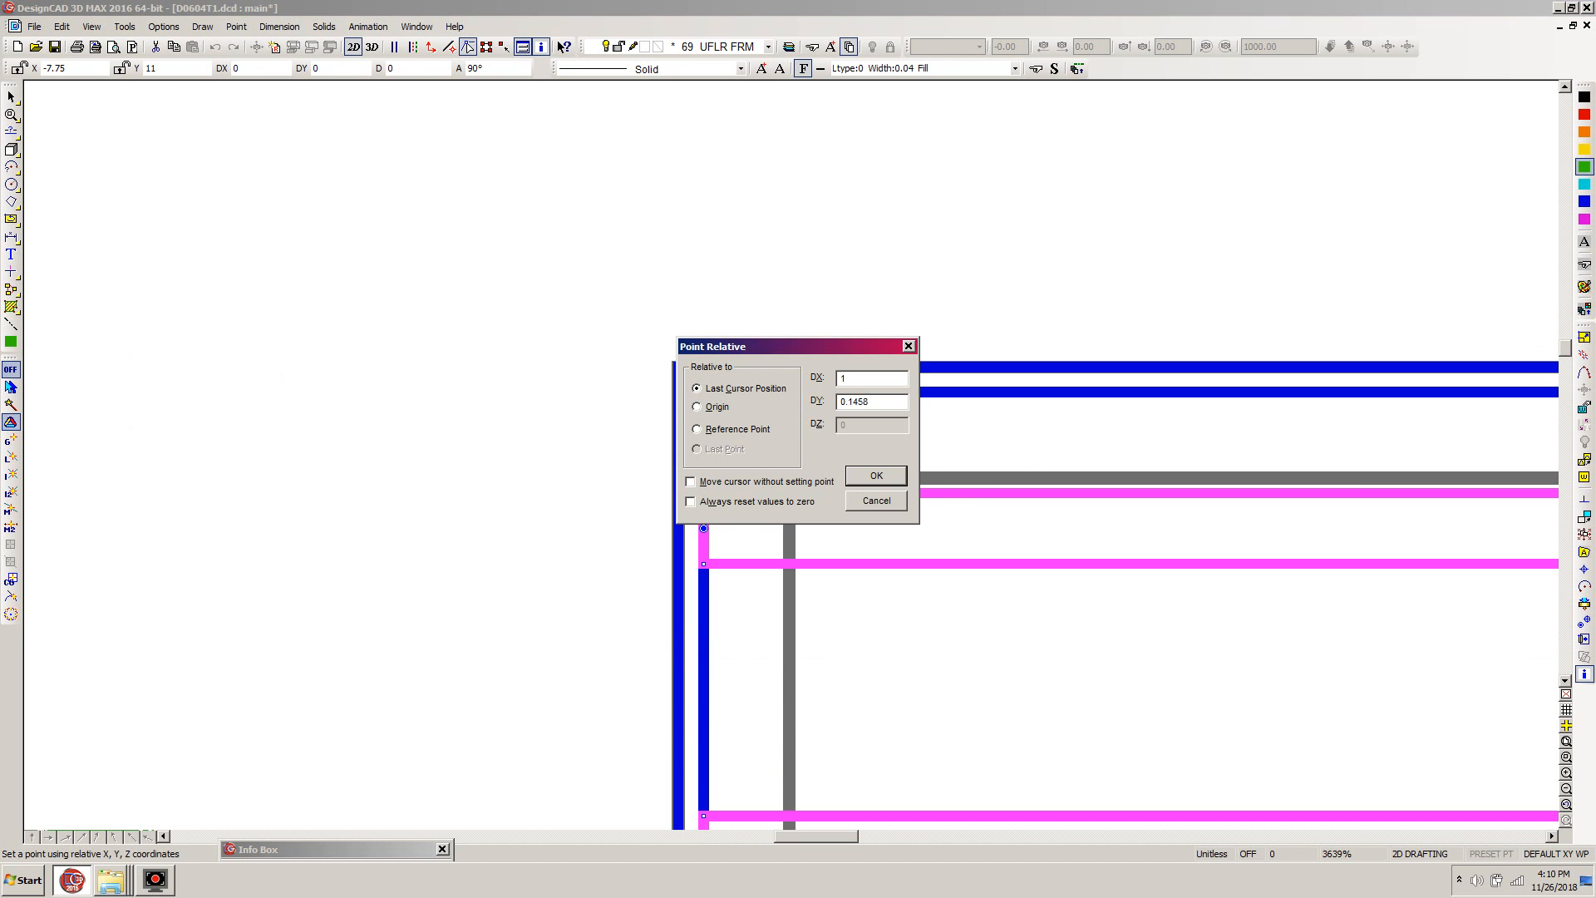
pyautogui.write('.25"')
pyautogui.press('Tab')
pyautogui.write('-16')
pyautogui.press('Return')
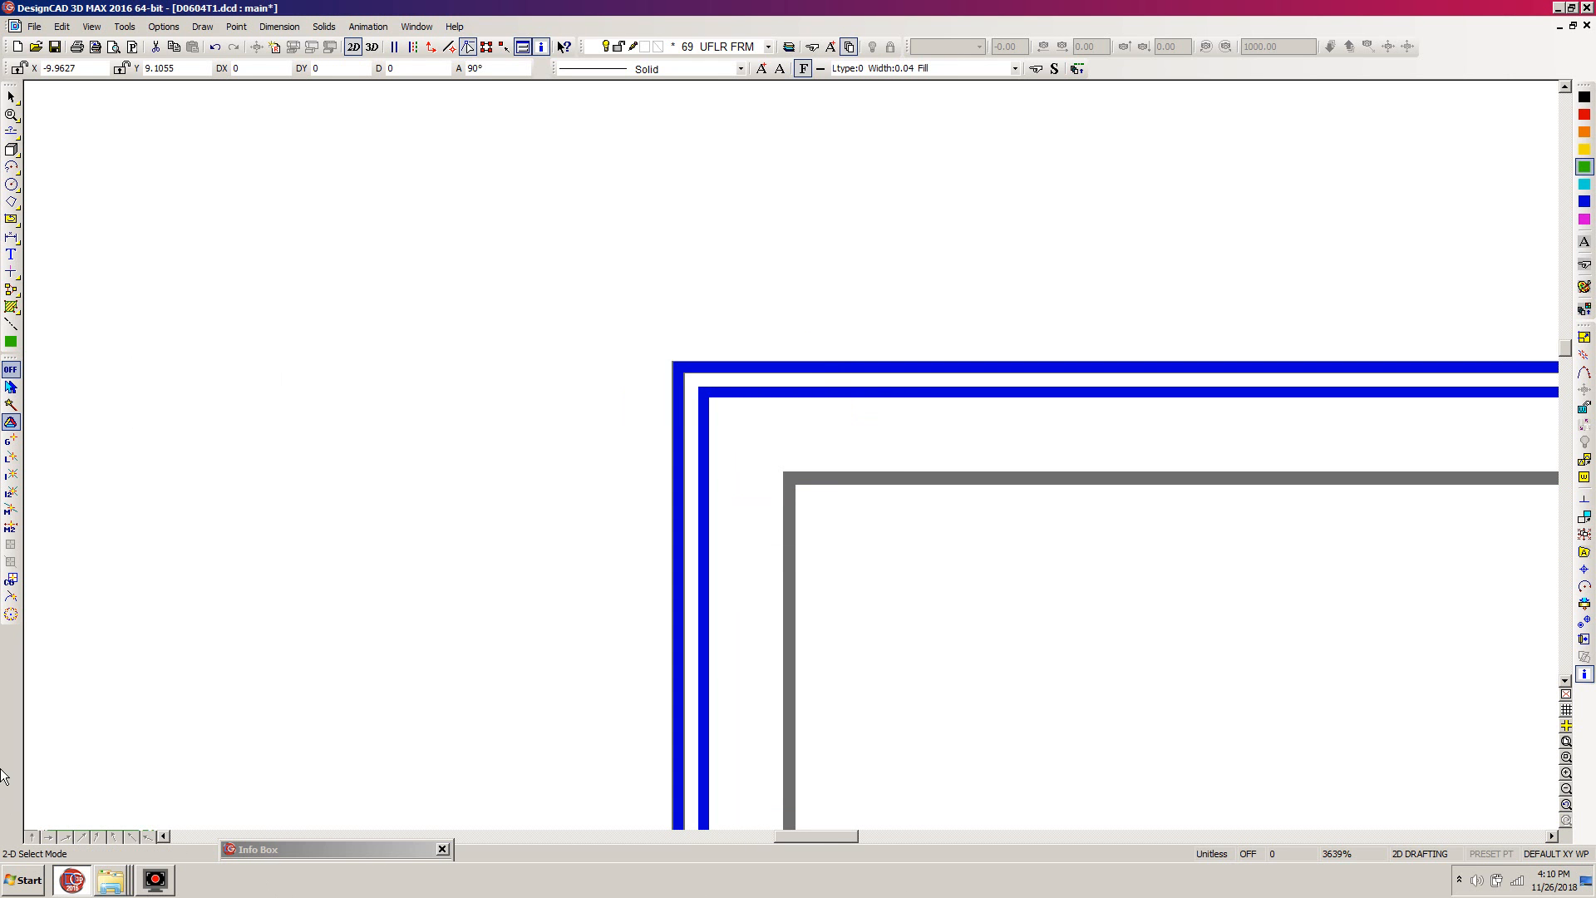
# - Locate the misplaced joists in the drawing and undo their last move
pyautogui.scroll(-1, 1479, 577)
pyautogui.scroll(-8, 795, 458)
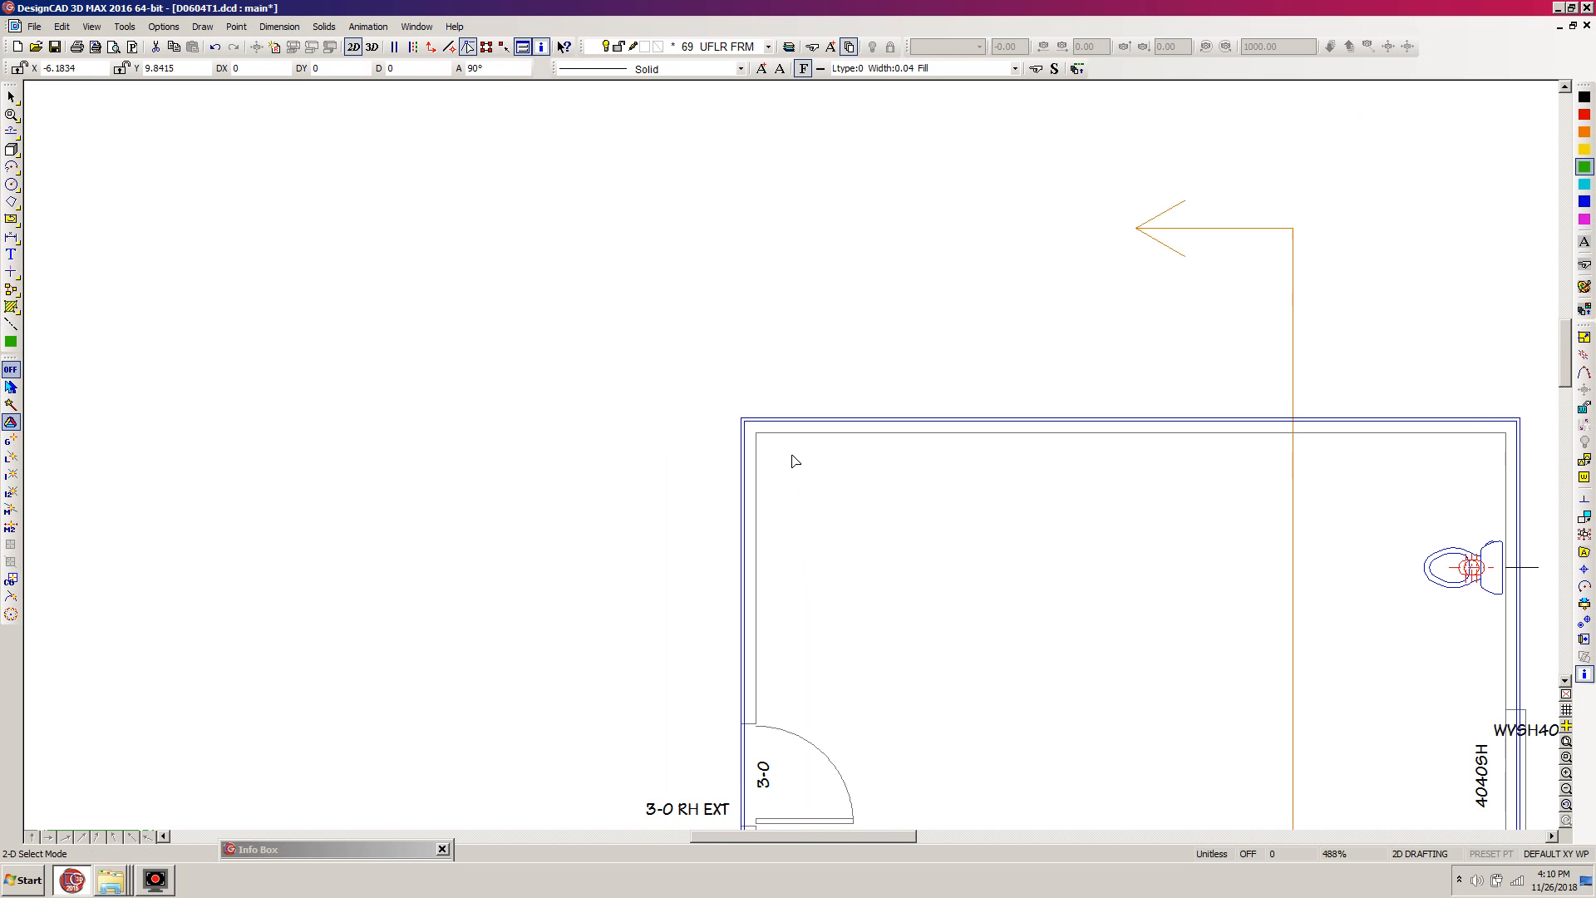
pyautogui.scroll(4, 780, 469)
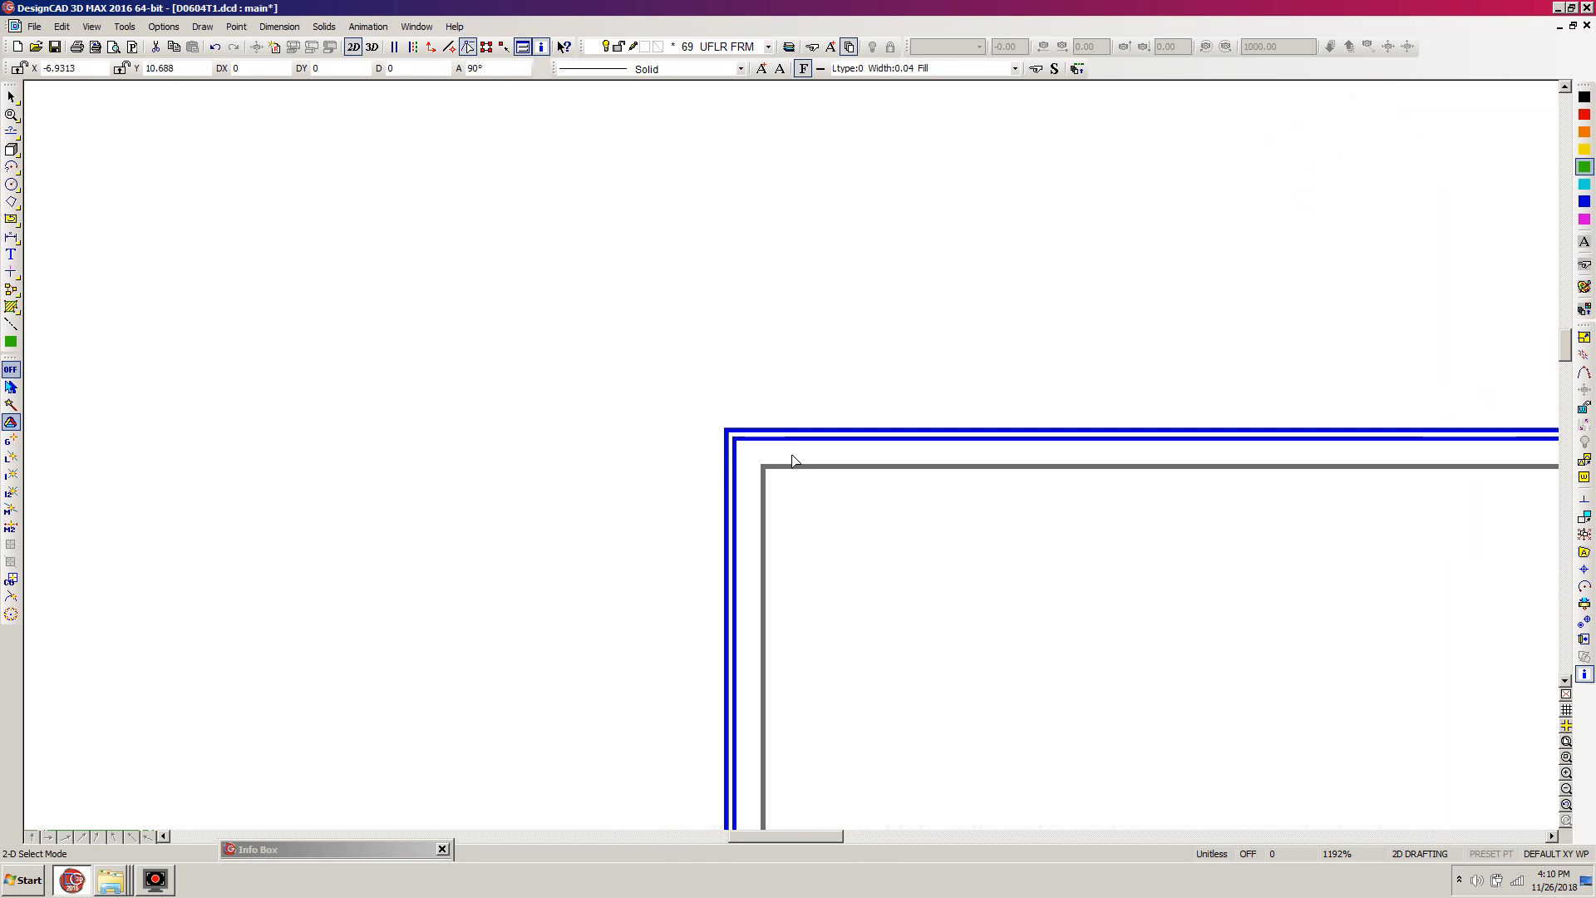
pyautogui.press('f')
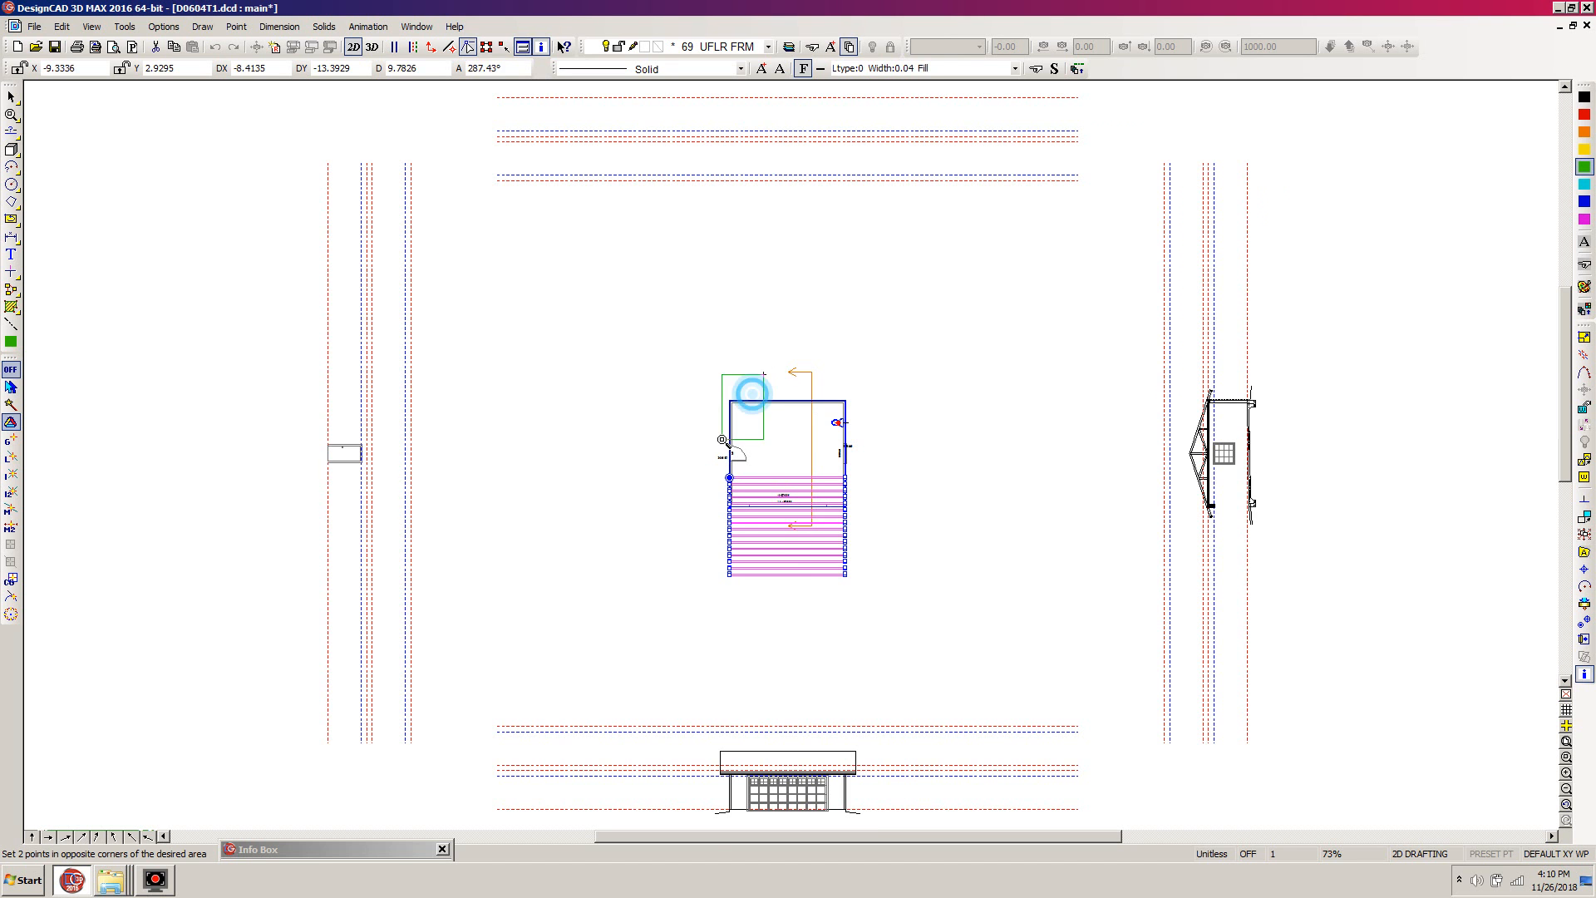
pyautogui.scroll(11, 739, 405)
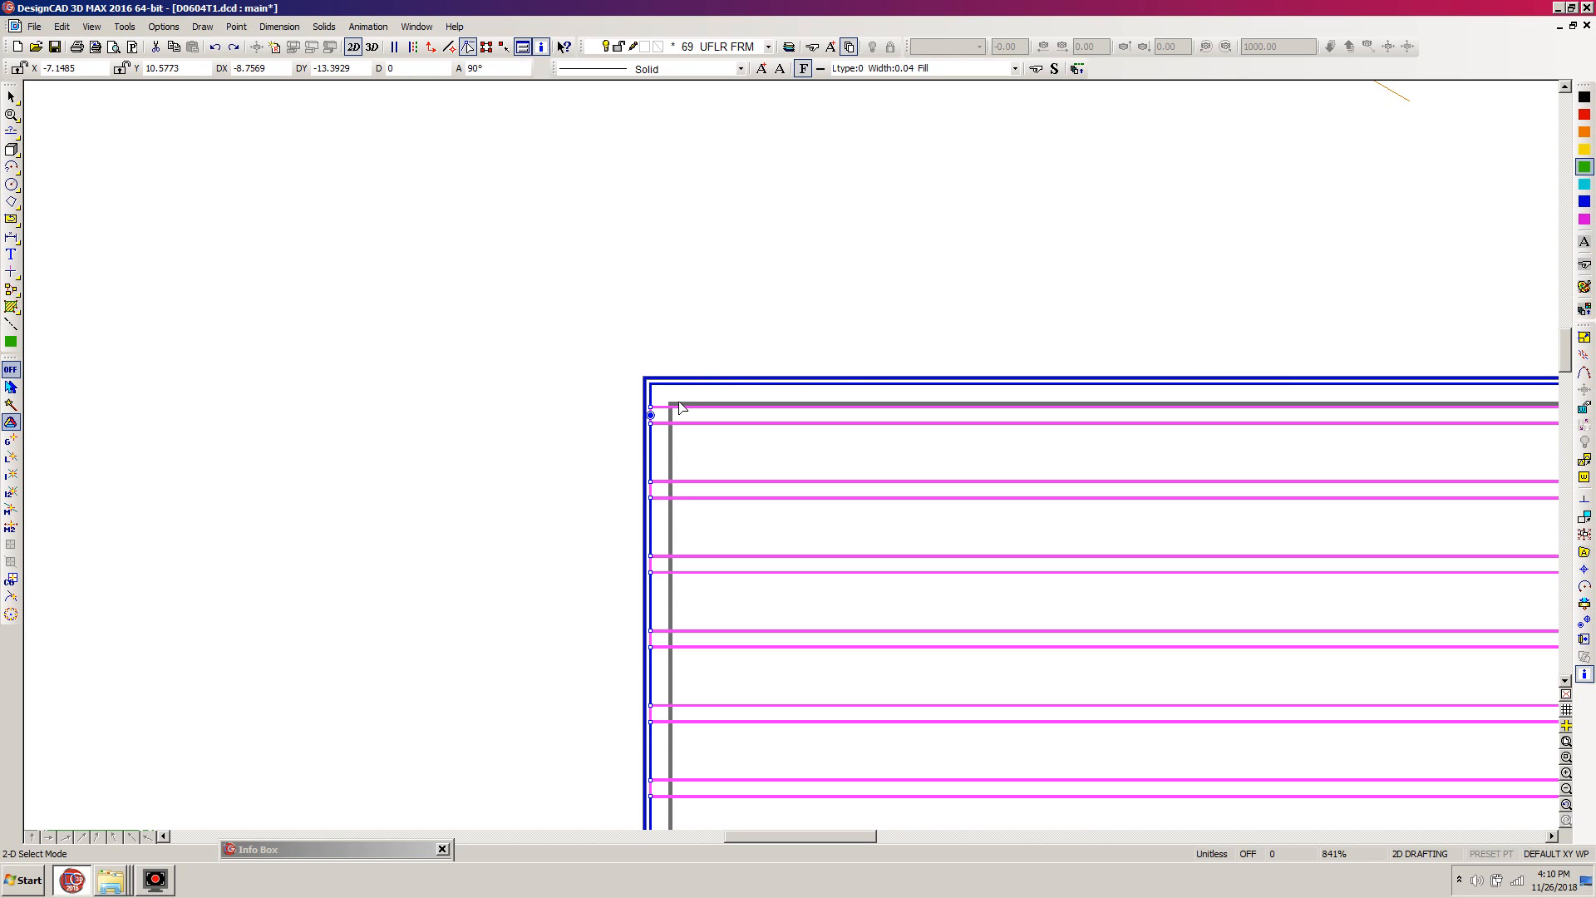
# - Move the selected joists to a point 1.25" in X and -16" in Y from the outer rear-left wall corner, and deselect them
pyautogui.press('m')
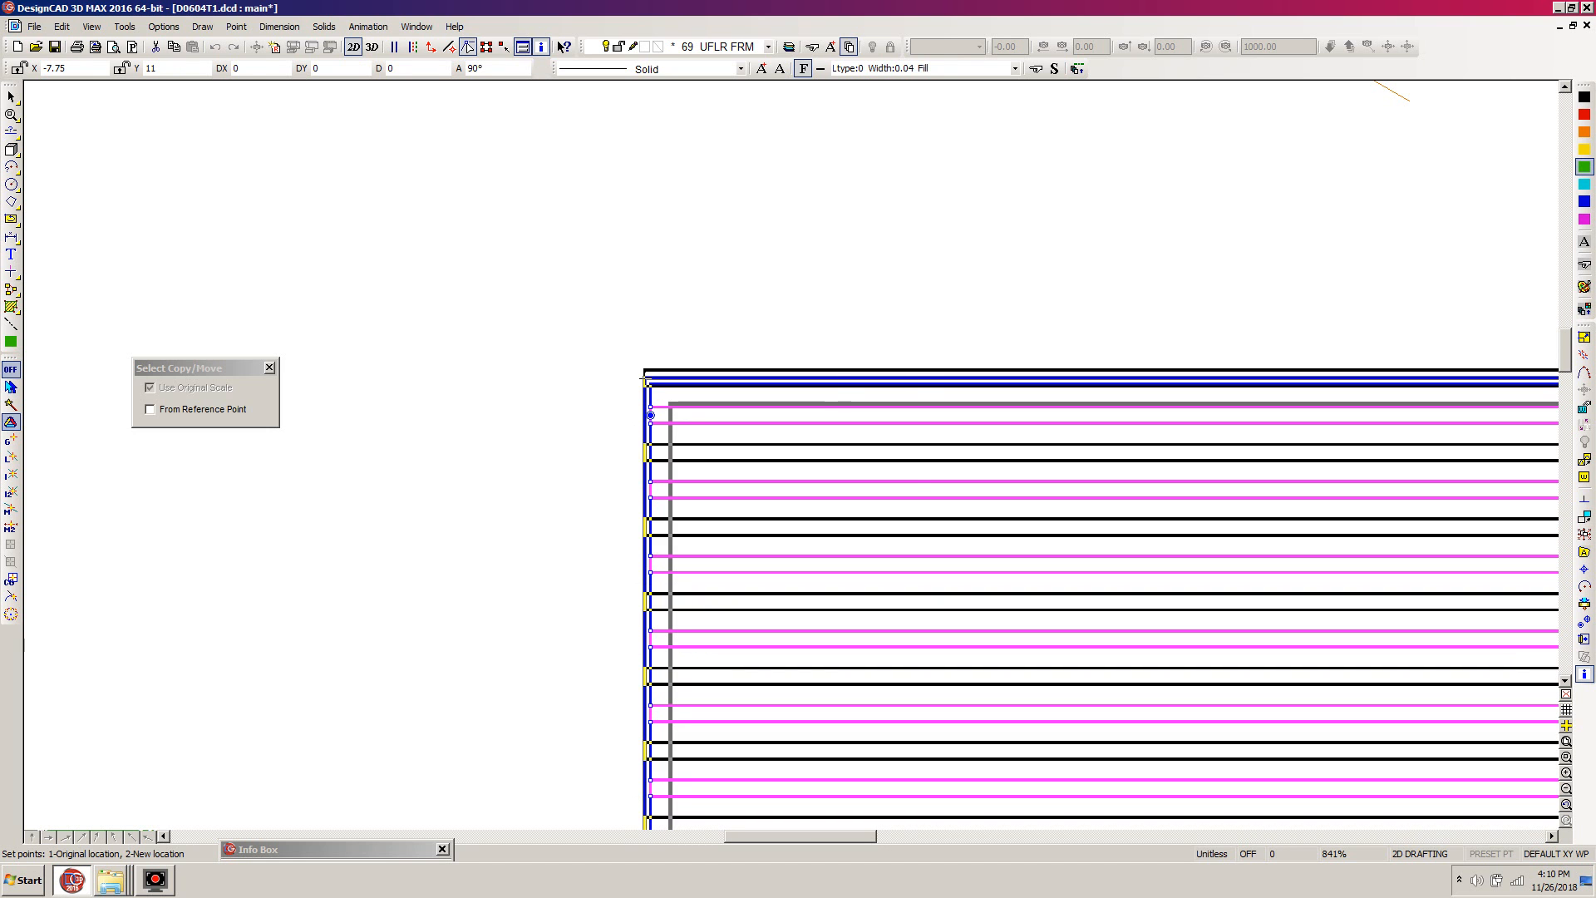
pyautogui.press("'")
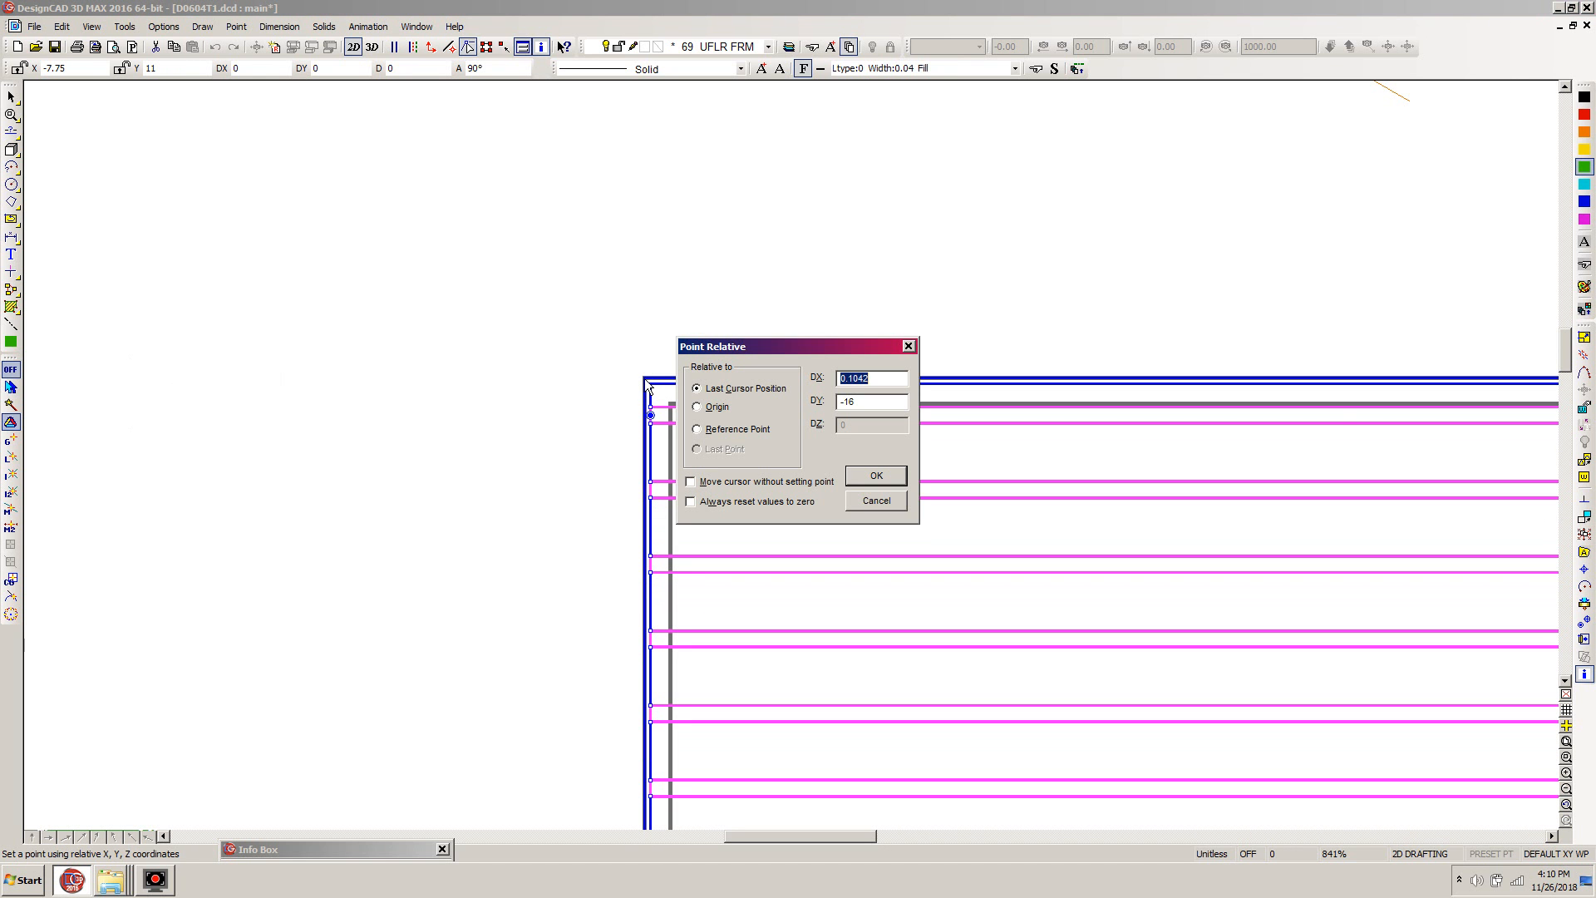
pyautogui.press('Tab')
pyautogui.write('-16"')
pyautogui.press('Return')
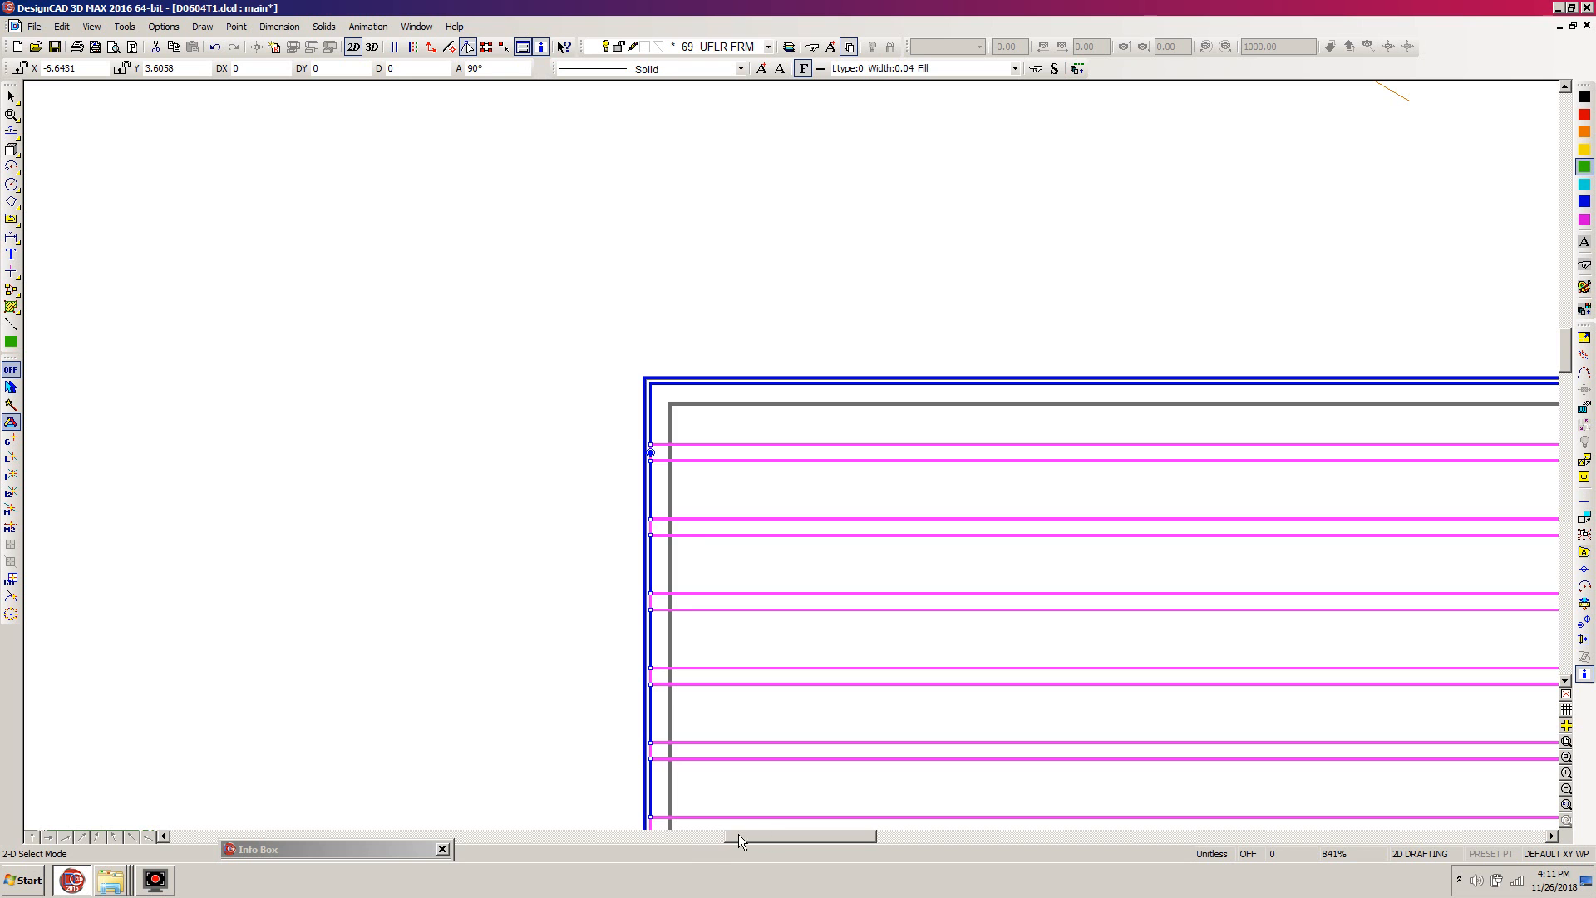
pyautogui.moveTo(766, 834); pyautogui.dragTo(856, 836)
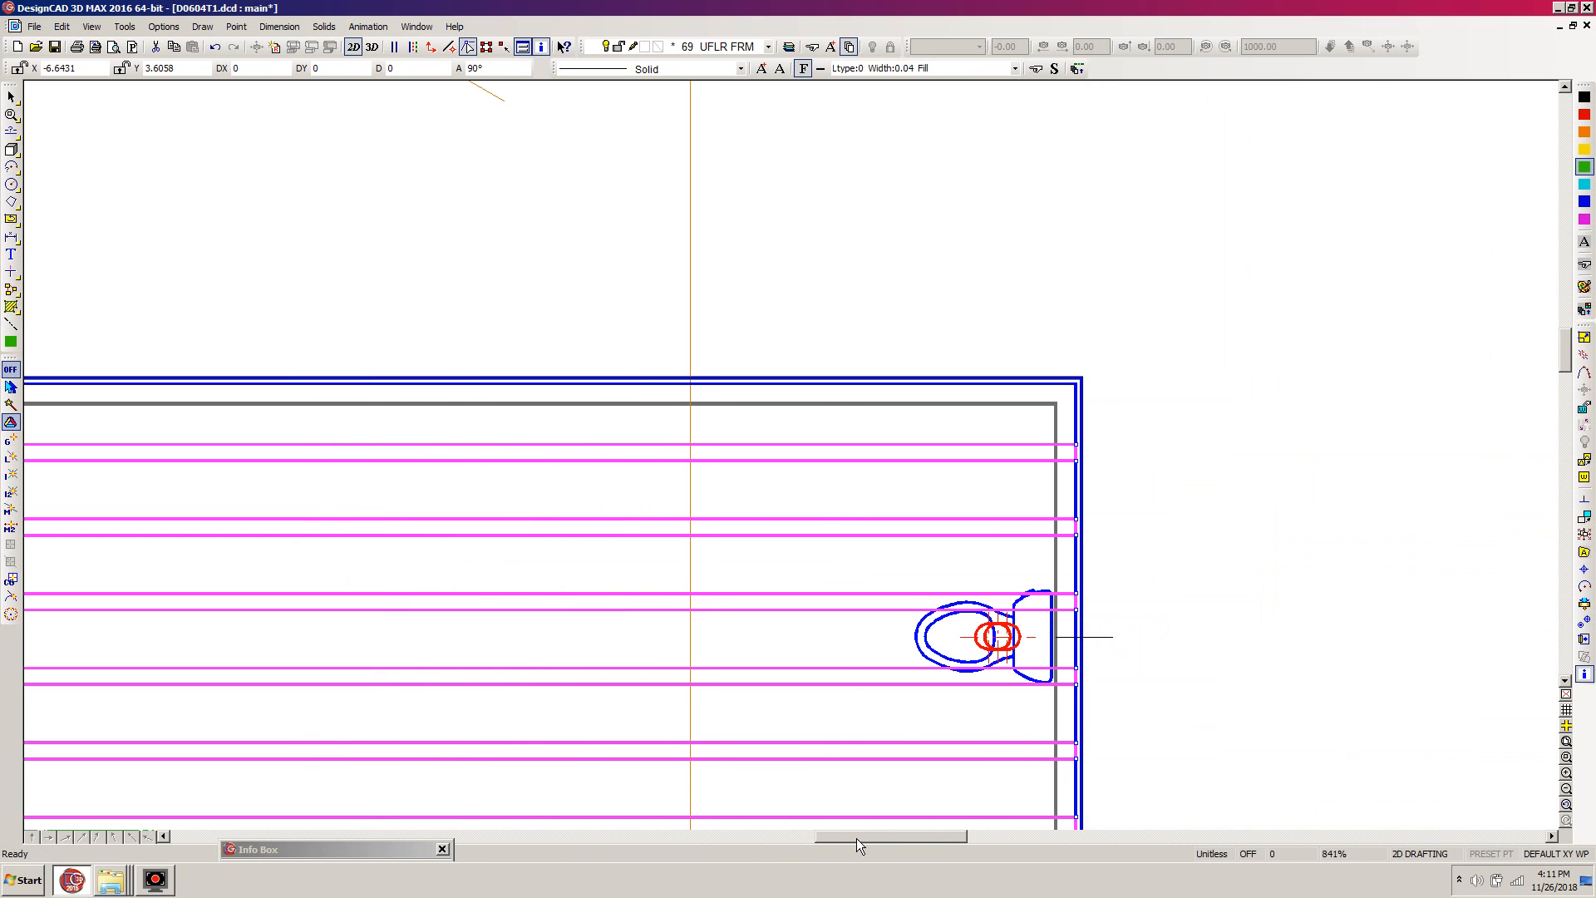
pyautogui.press('Escape')
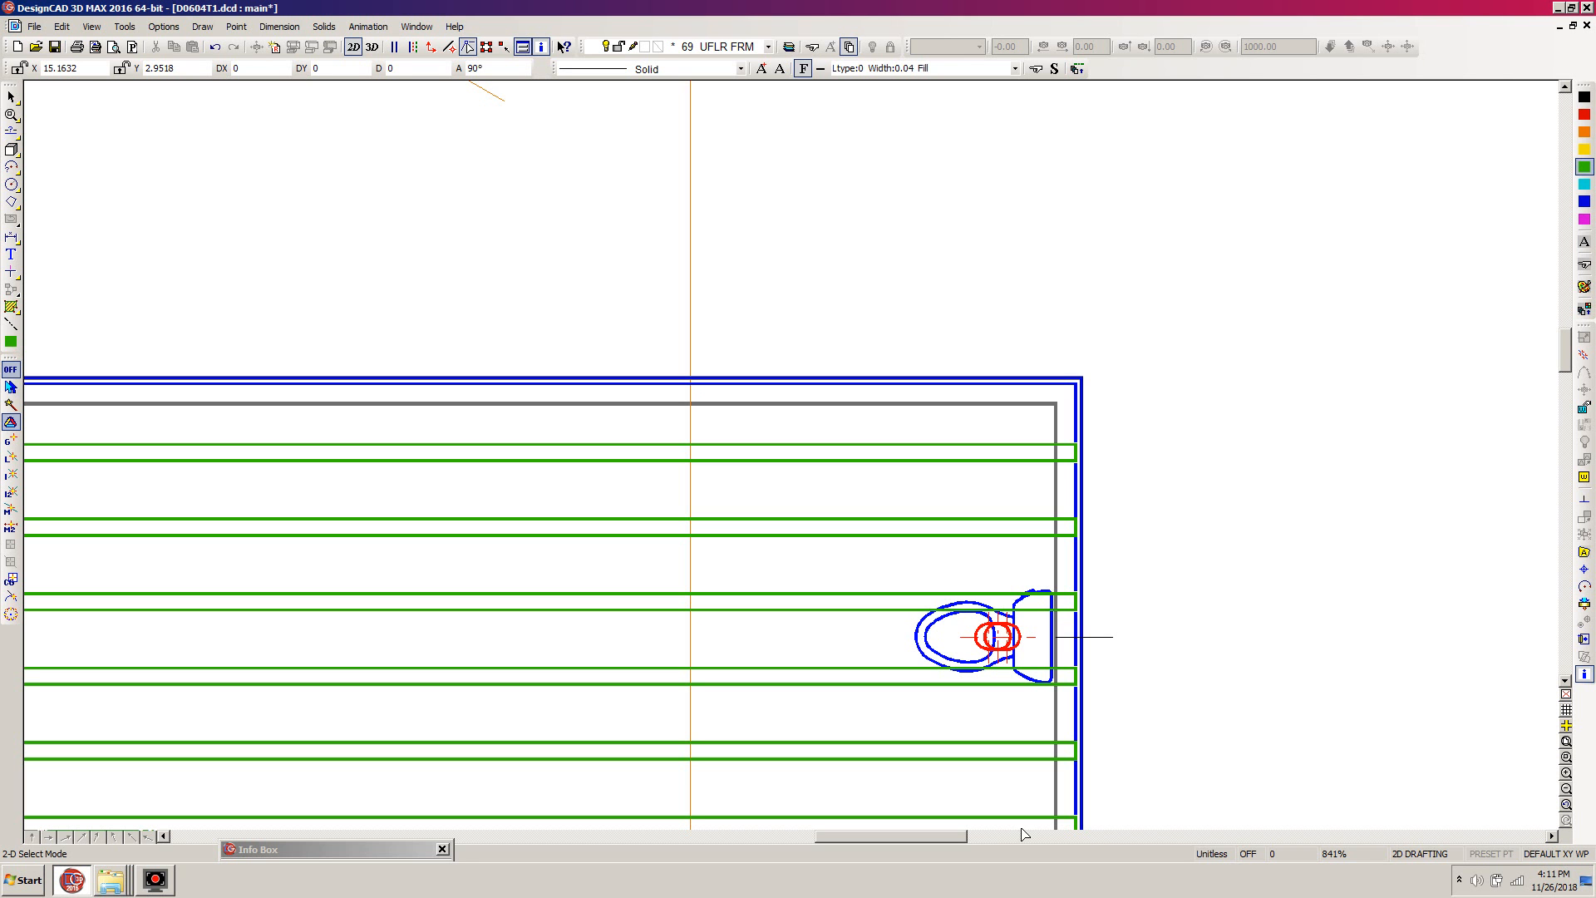
# - Save the drawing and make layer 70, TEXT UF, the current layer
pyautogui.hotkey('ctrl', 'w')
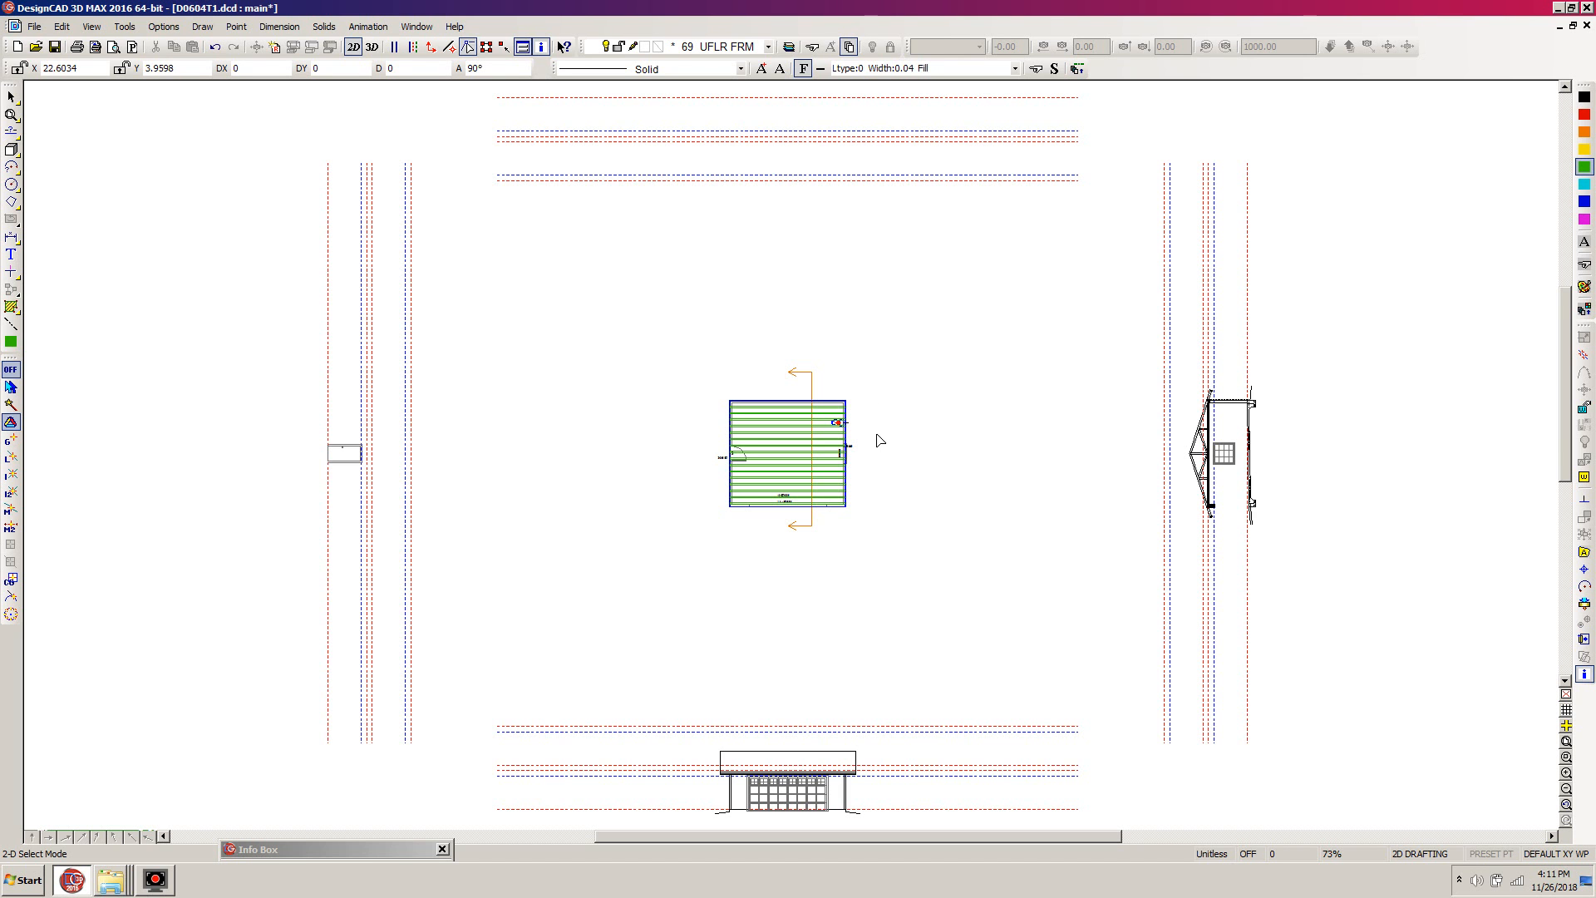
pyautogui.press('z')
pyautogui.click(871, 378)
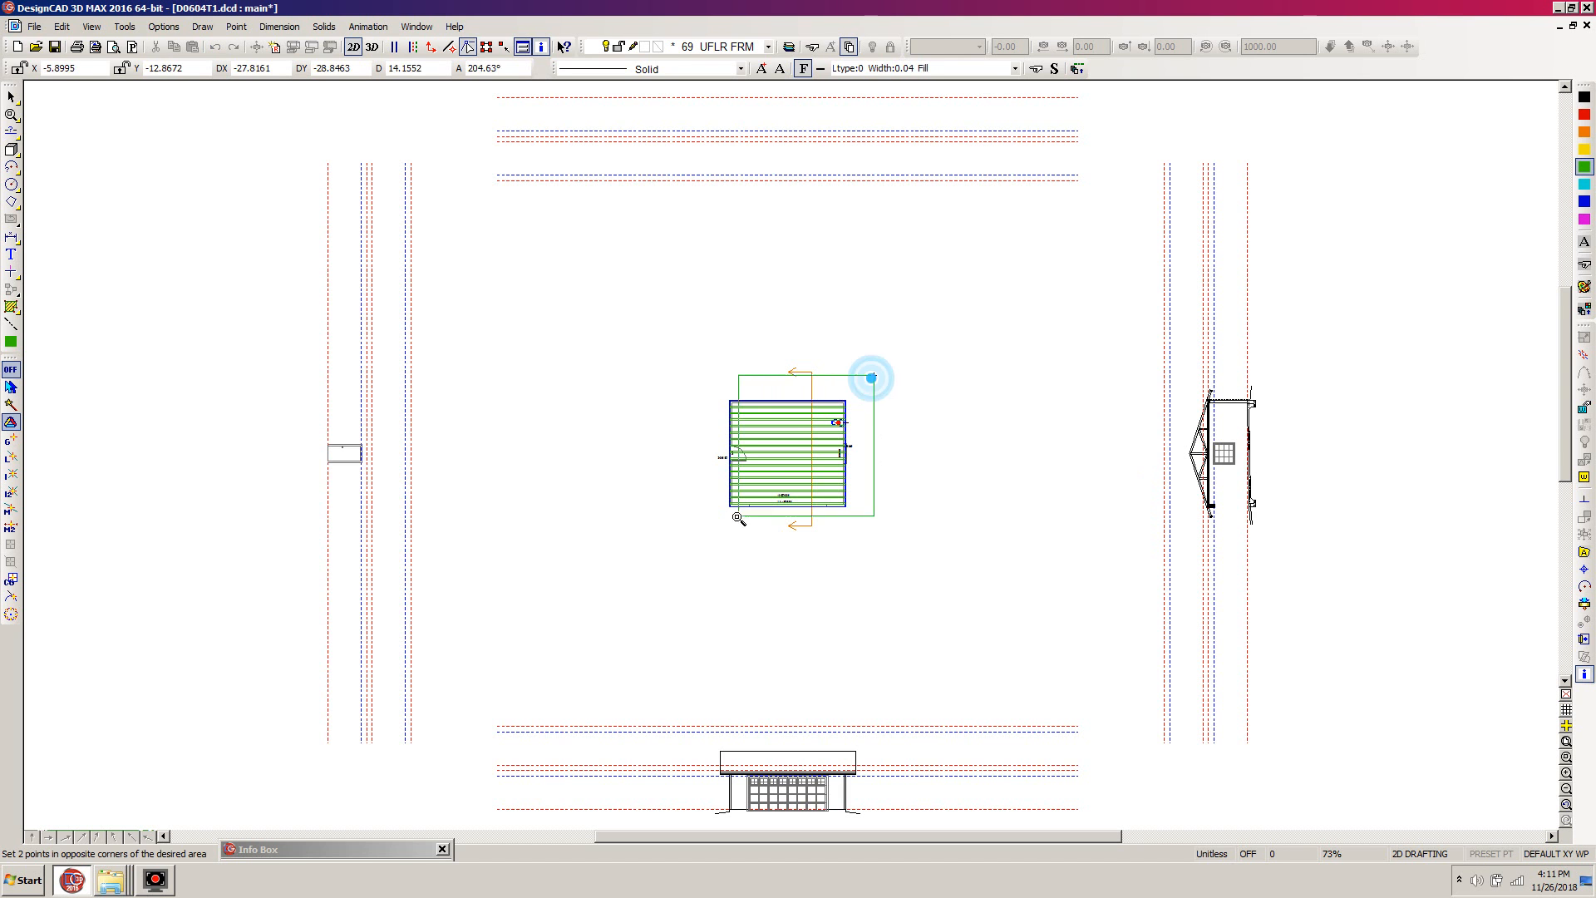
pyautogui.click(700, 540)
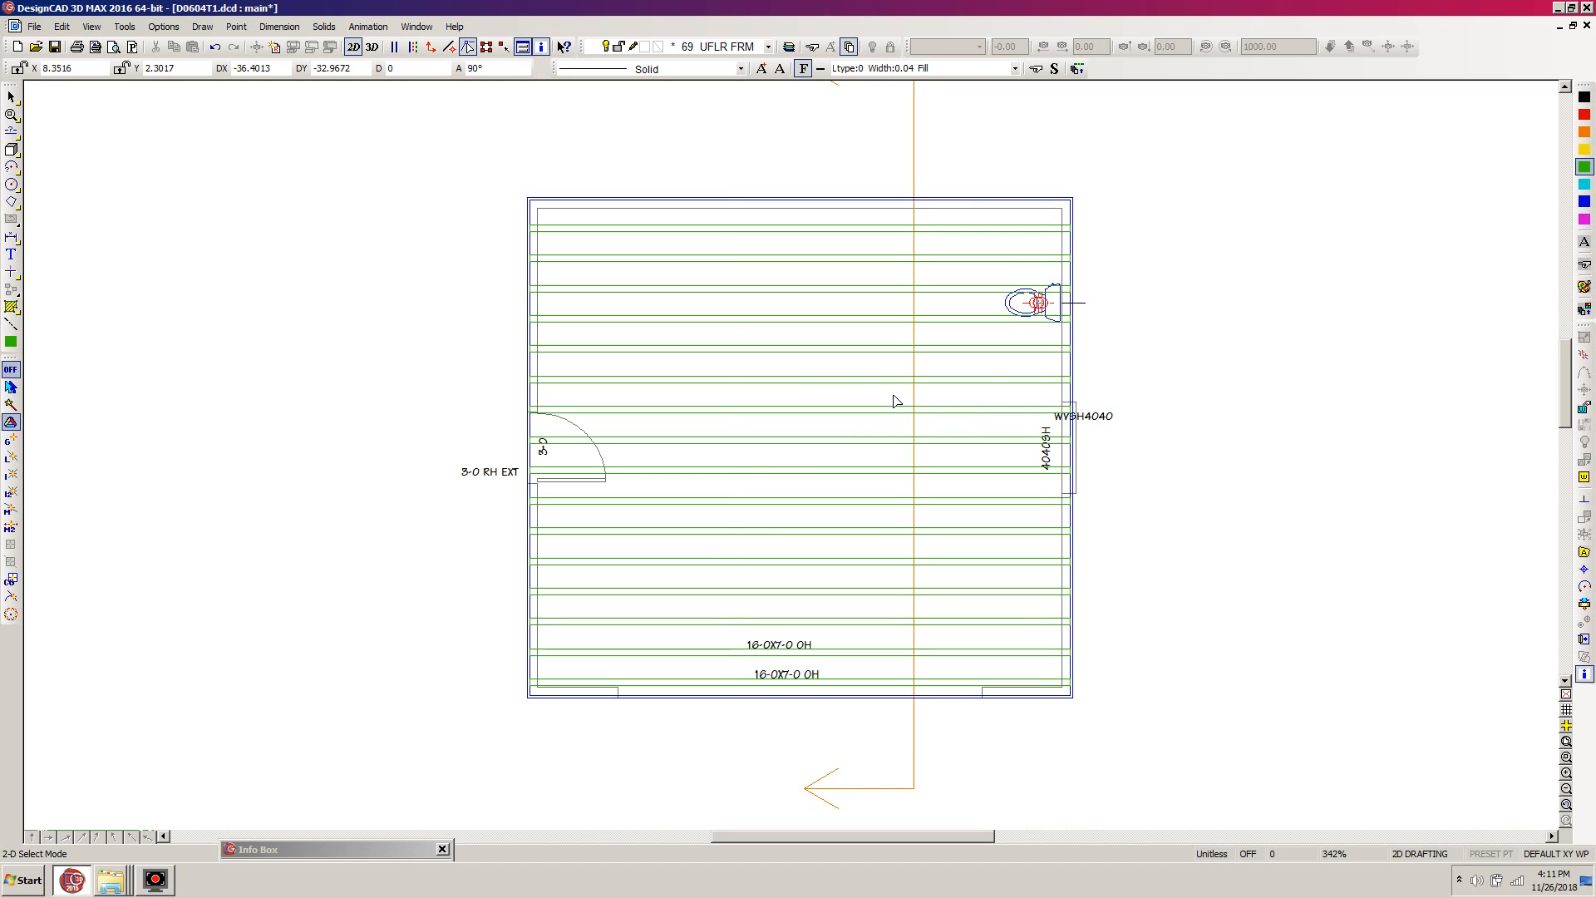
pyautogui.hotkey('ctrl', 's')
pyautogui.press('l')
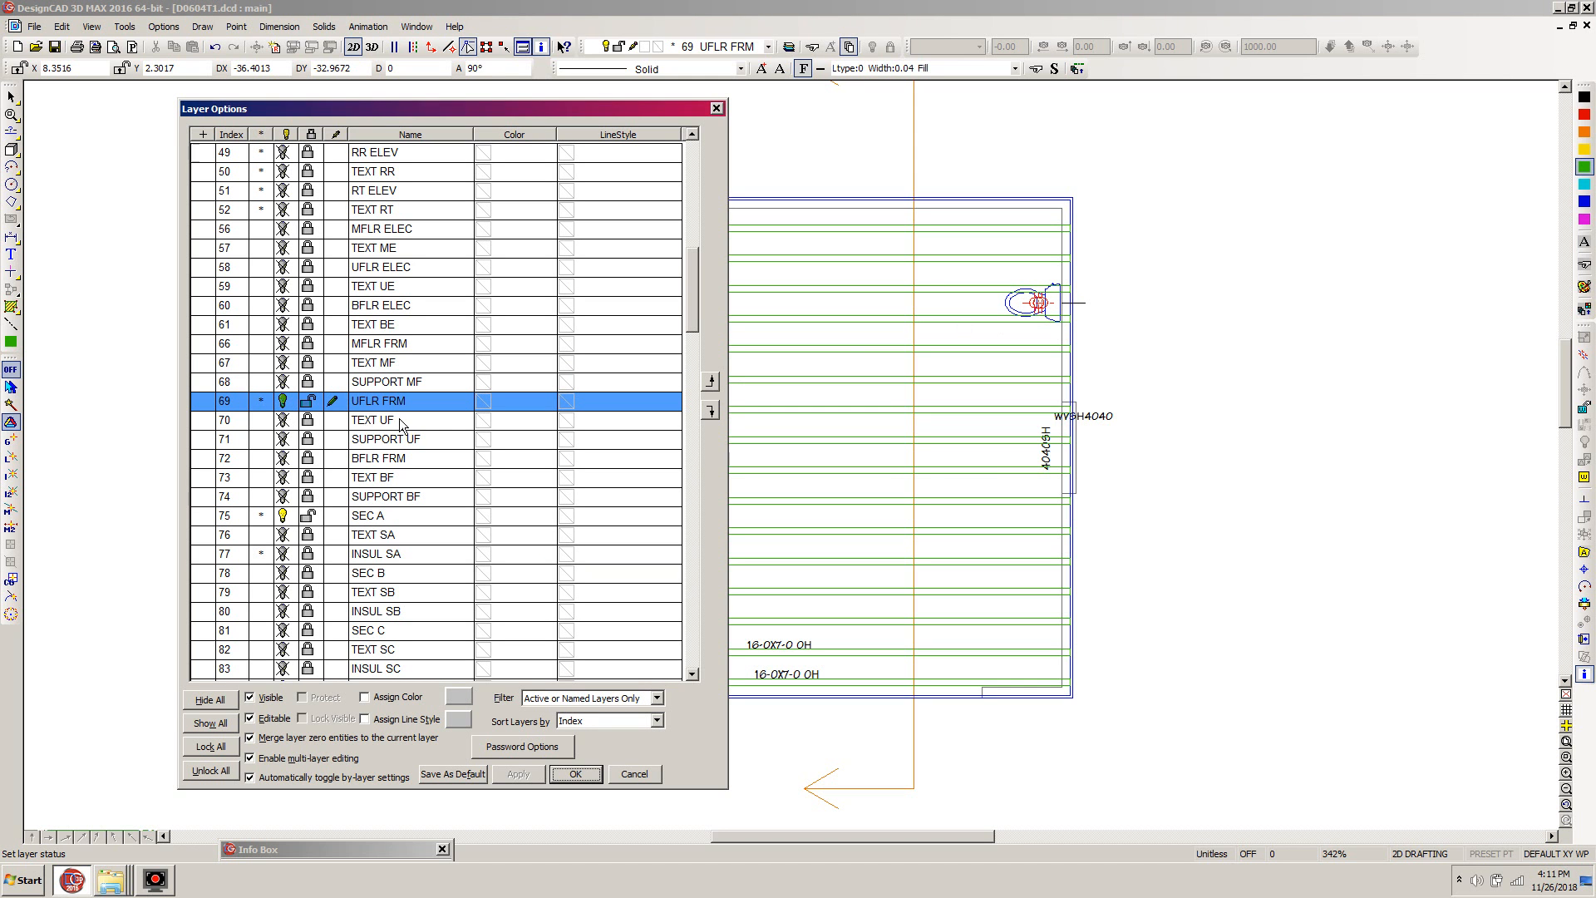
pyautogui.click(344, 423)
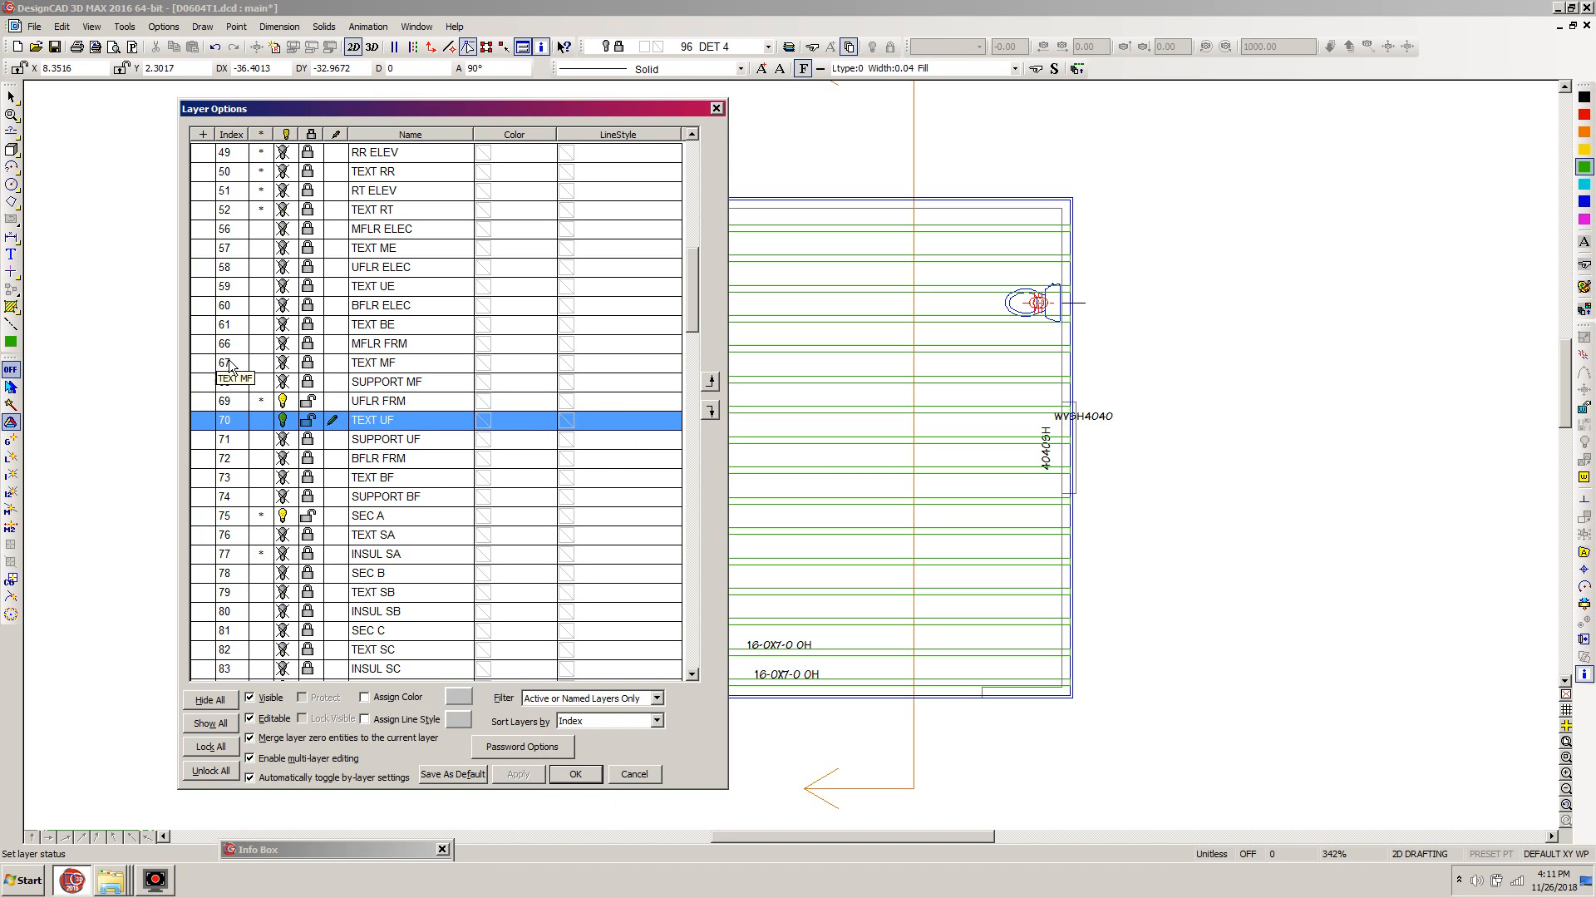
pyautogui.click(576, 773)
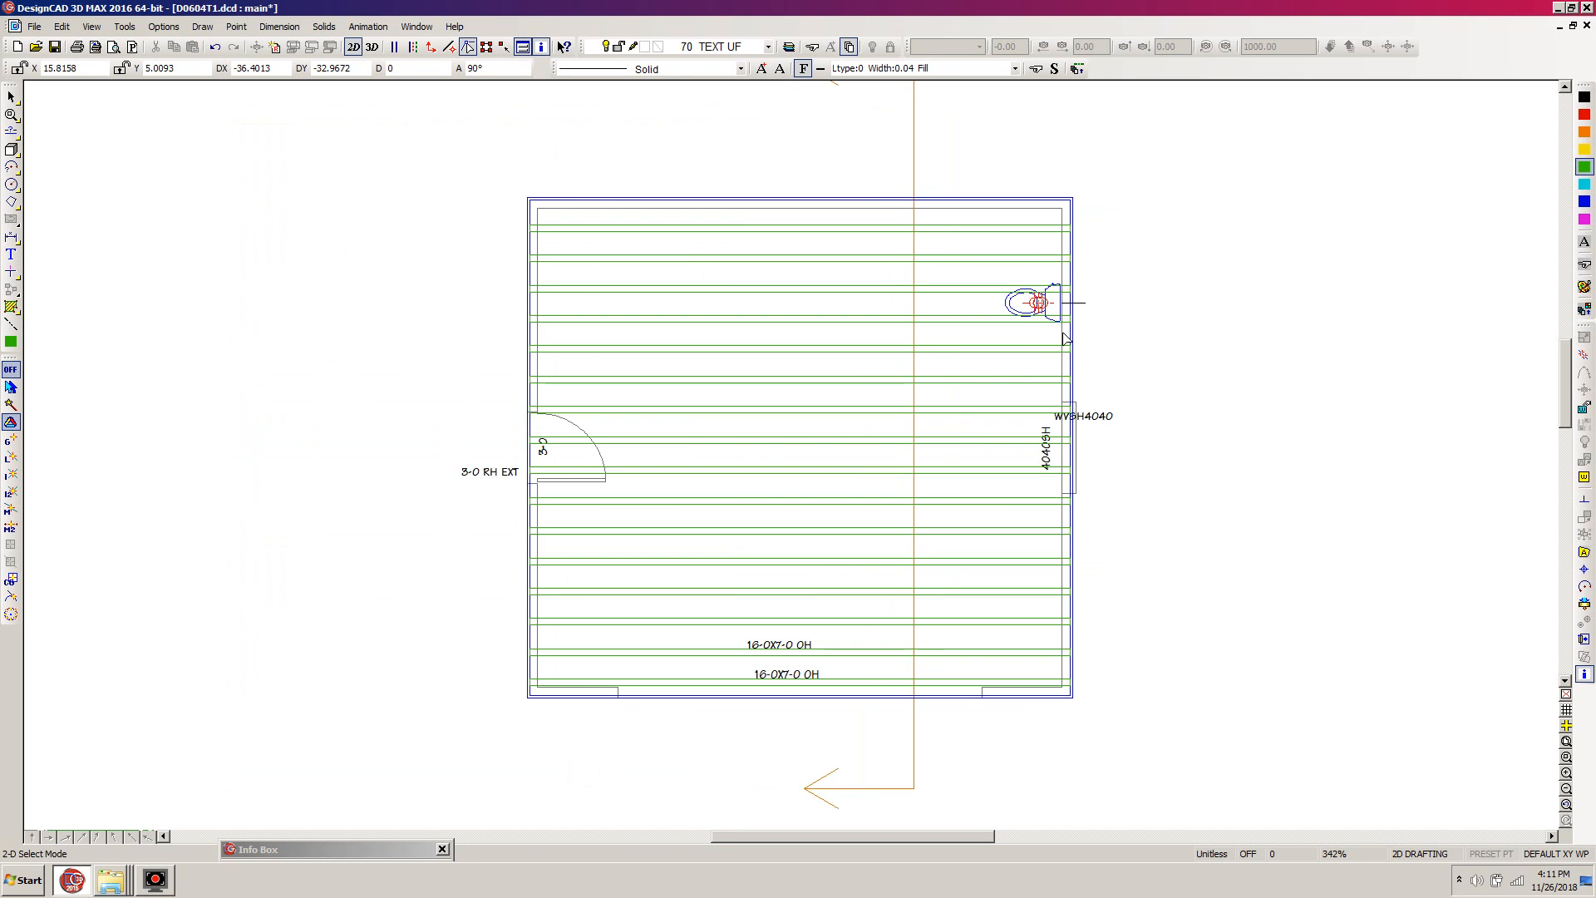
# - Reassign the toilet group to layer 70, TEXT UF, and deselect it
pyautogui.click(1047, 303)
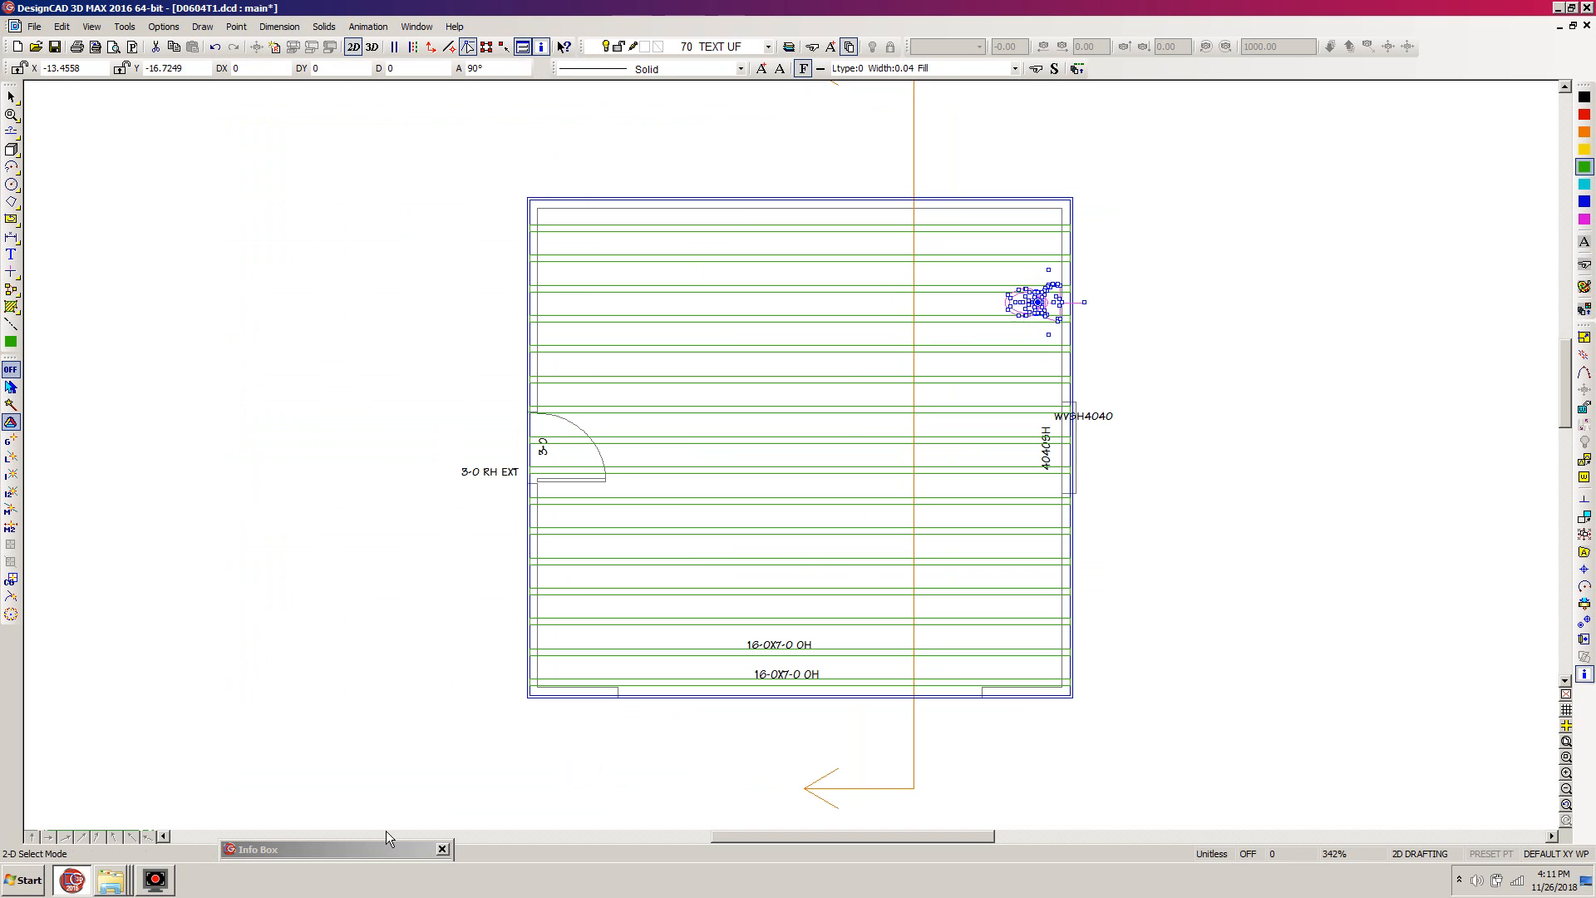
pyautogui.doubleClick(354, 849)
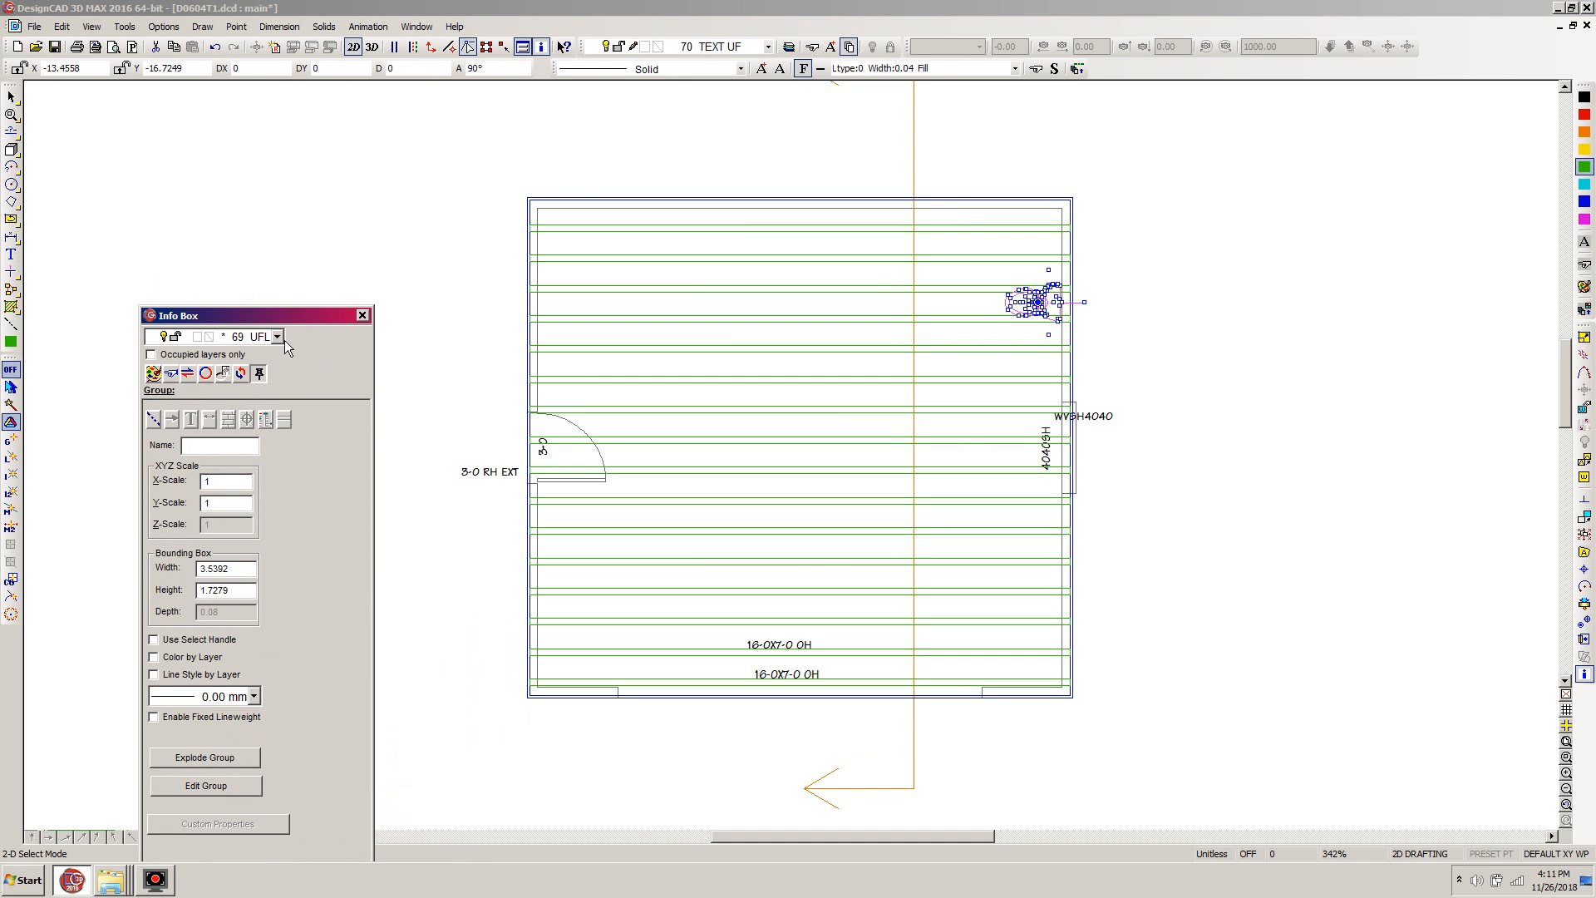
pyautogui.click(279, 337)
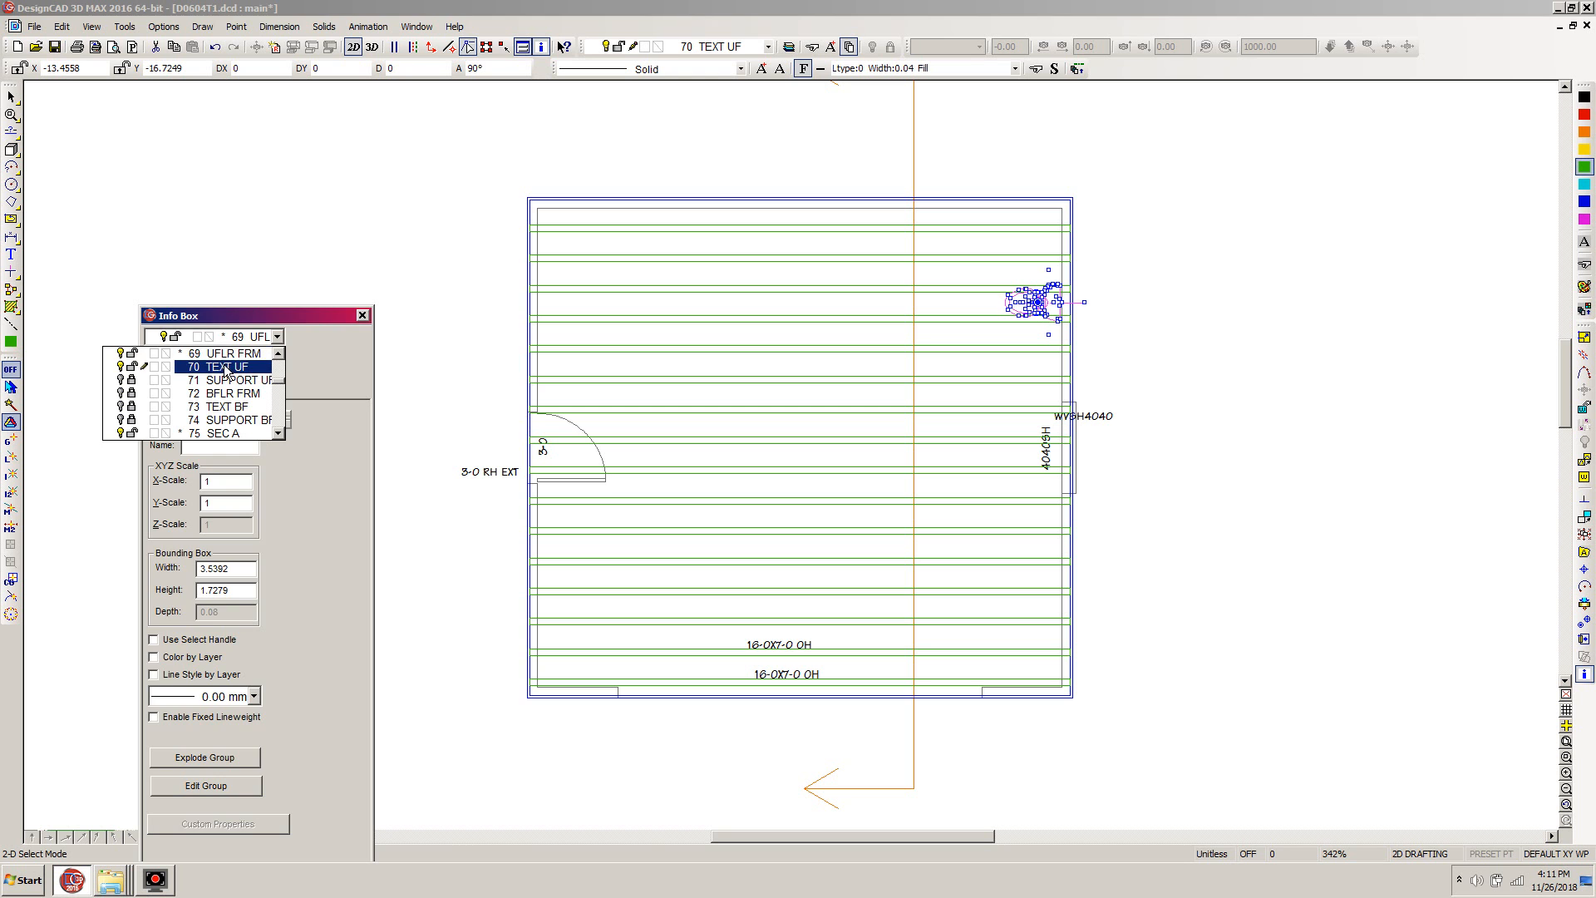
pyautogui.click(225, 367)
pyautogui.moveTo(239, 318); pyautogui.dragTo(347, 858)
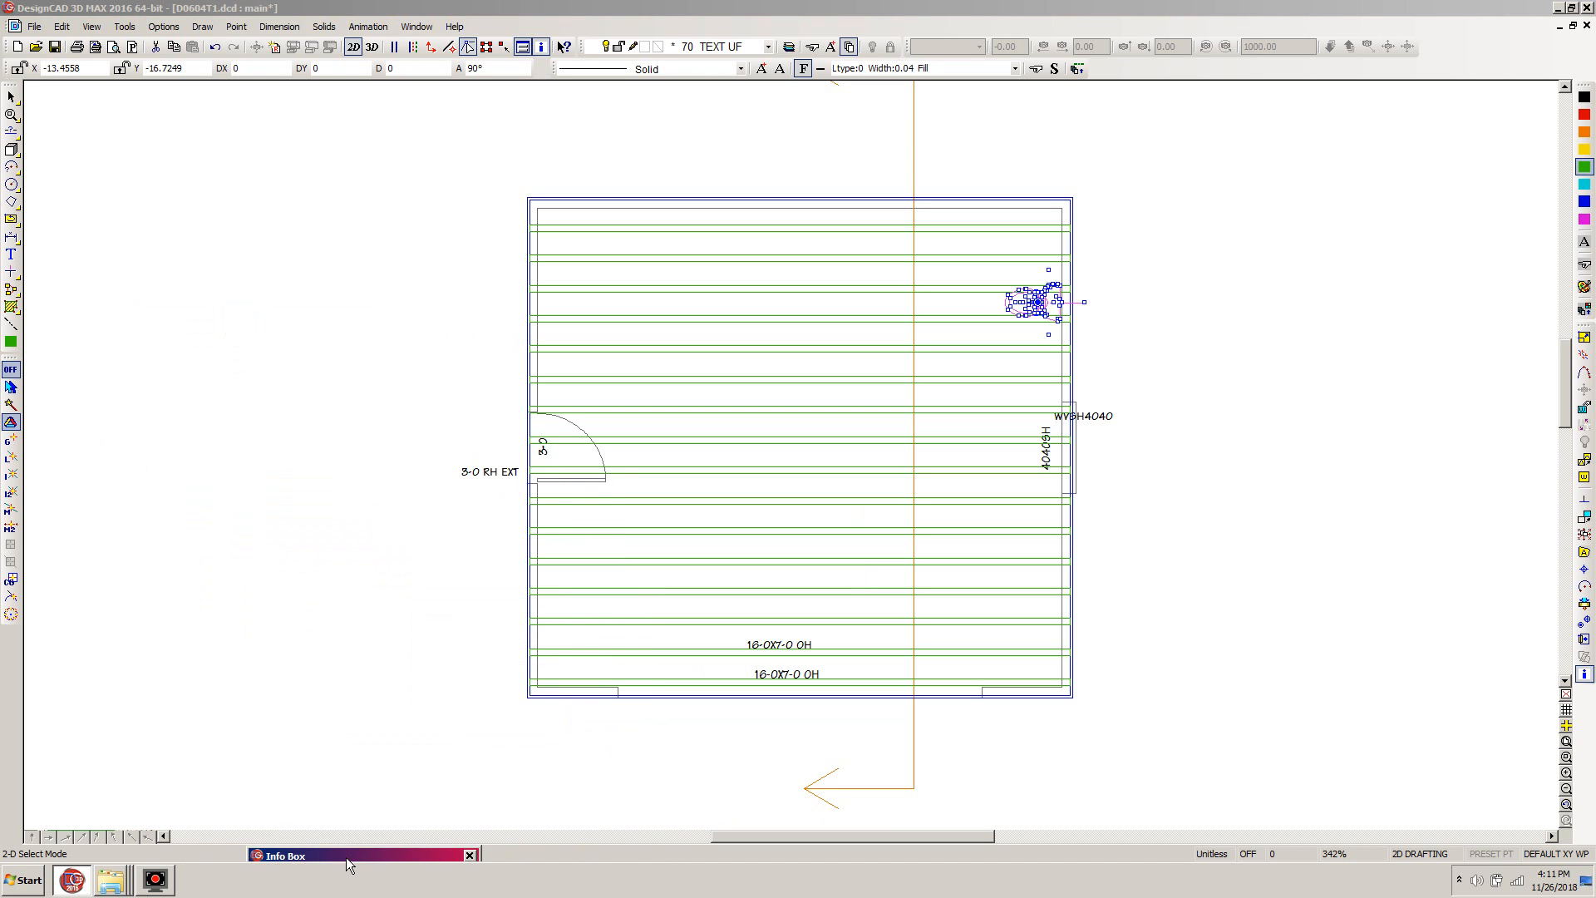
pyautogui.click(1221, 721)
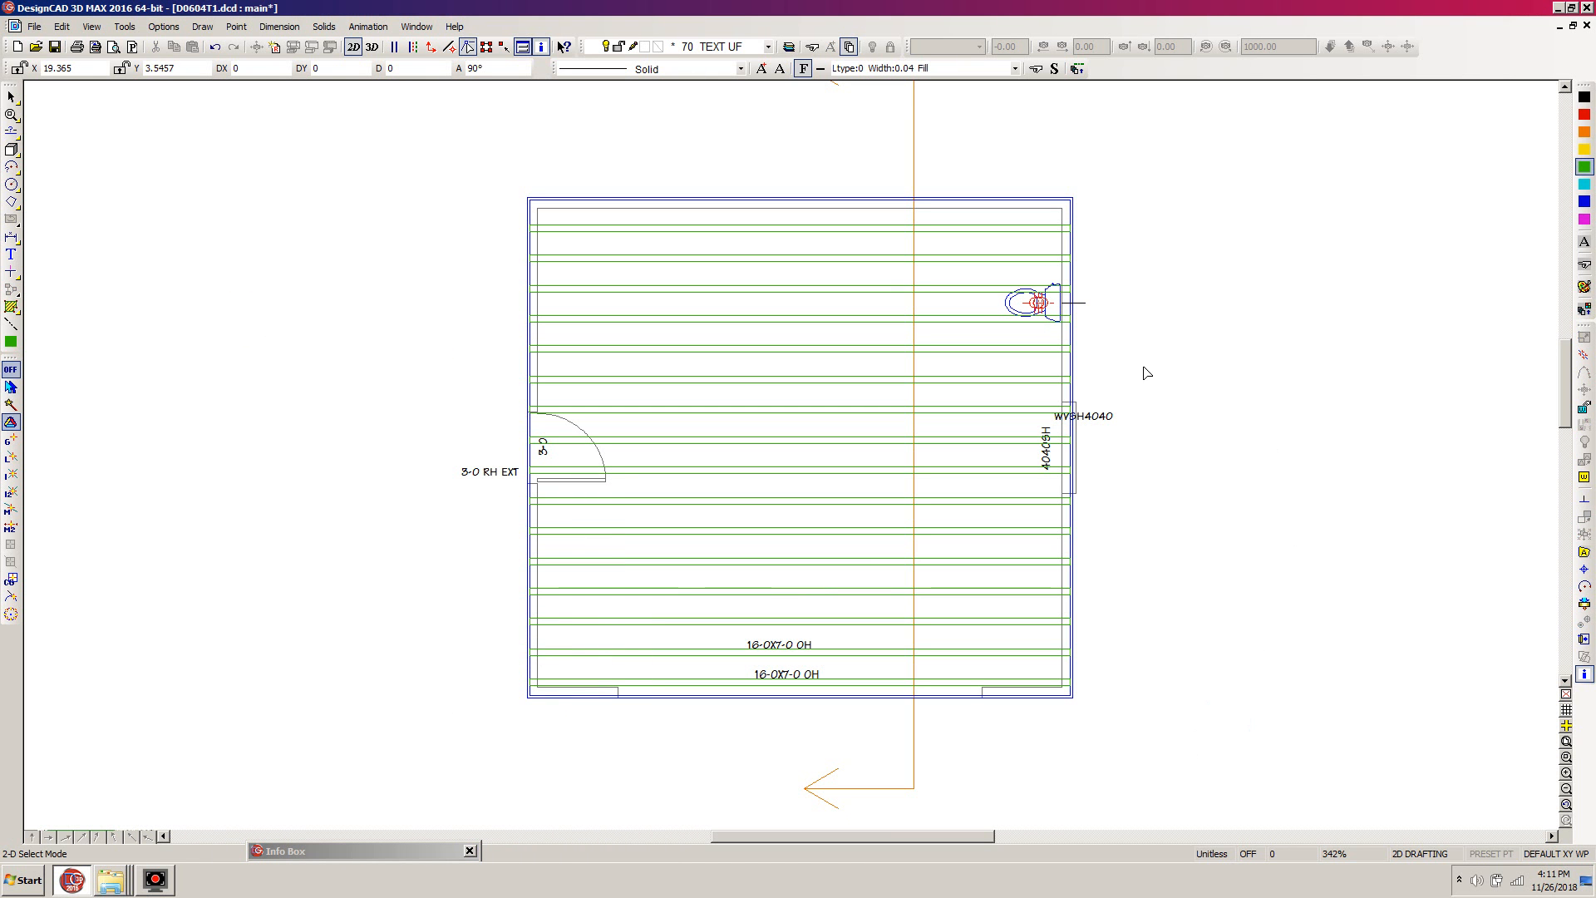
# - Set the drawing color to black and start a line at -2 in X and -0.1458 in Y from the rearmost joist's upper right corner
pyautogui.click(1585, 97)
pyautogui.press('z')
pyautogui.click(1224, 149)
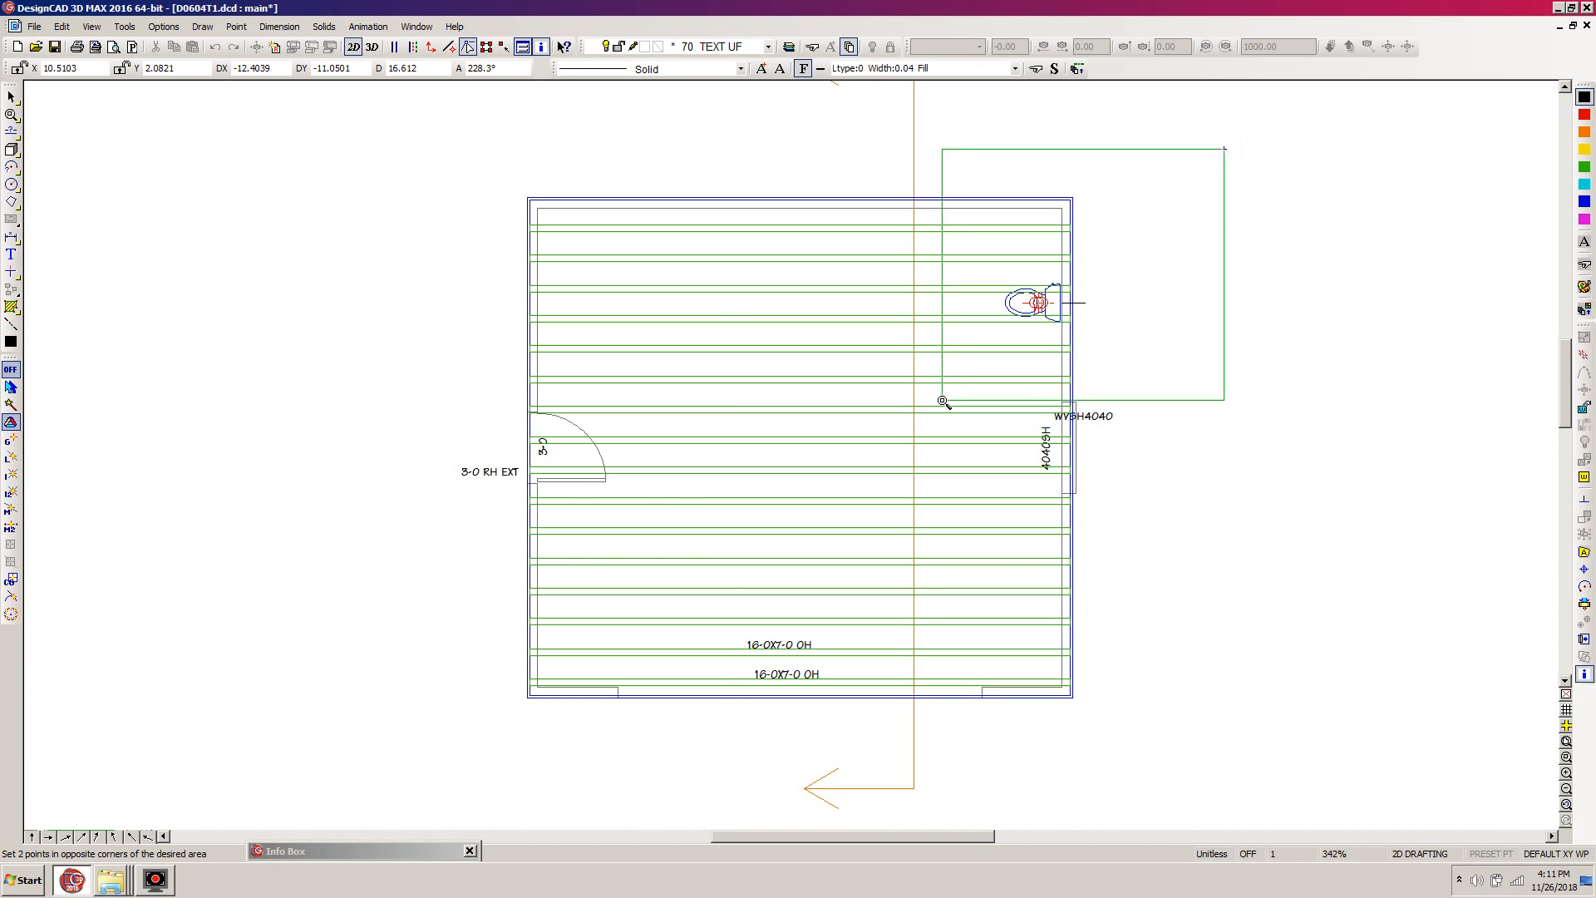
pyautogui.click(945, 402)
pyautogui.press('l')
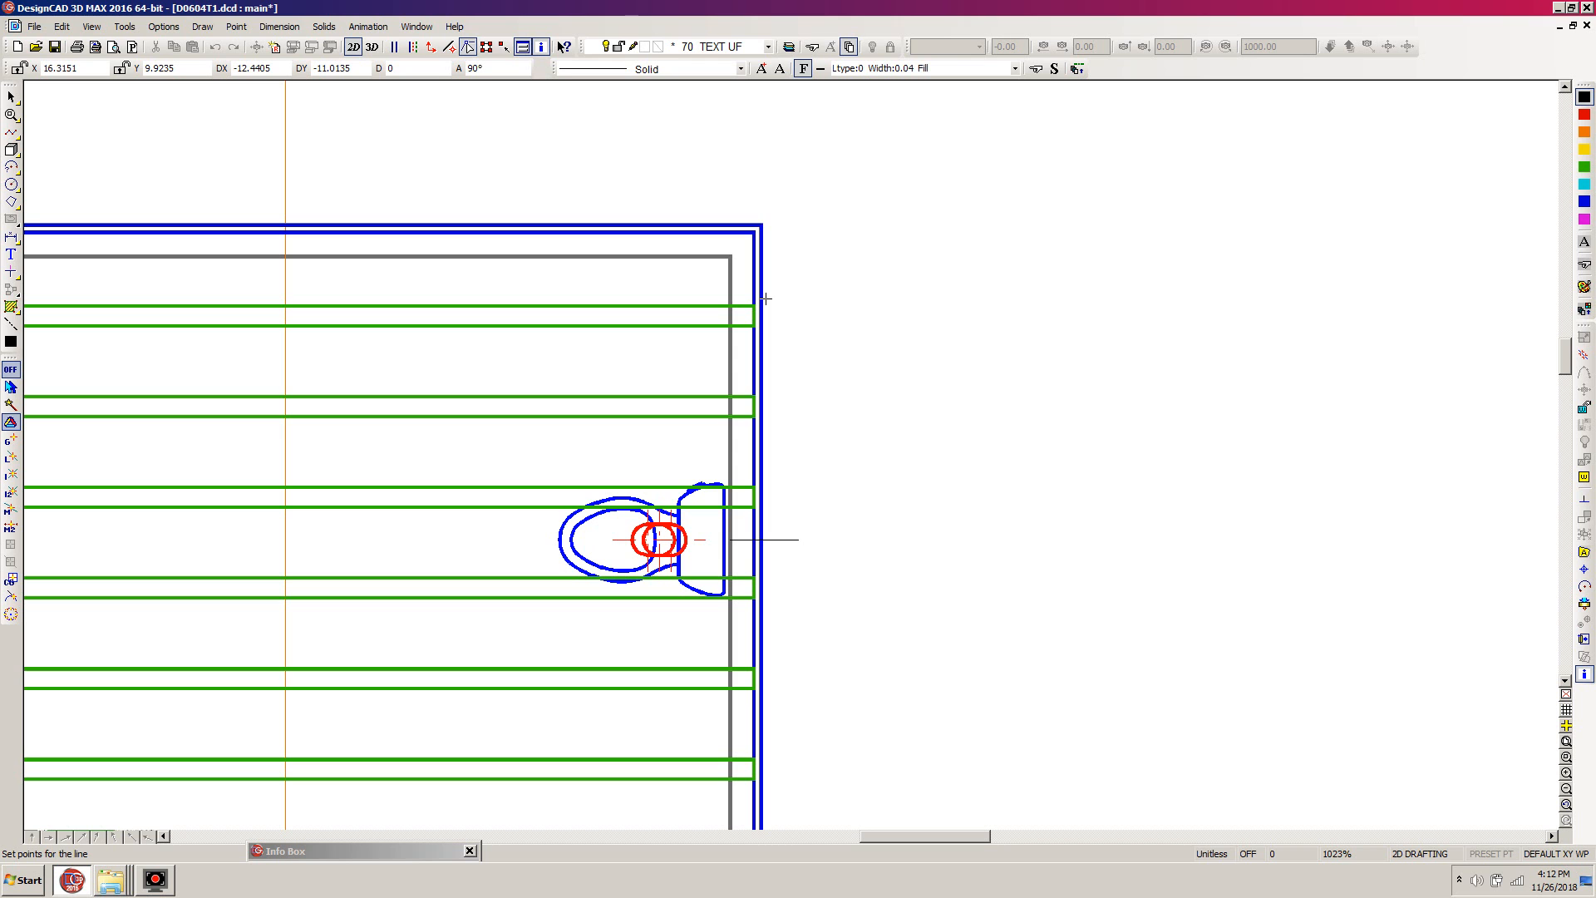
pyautogui.press("'")
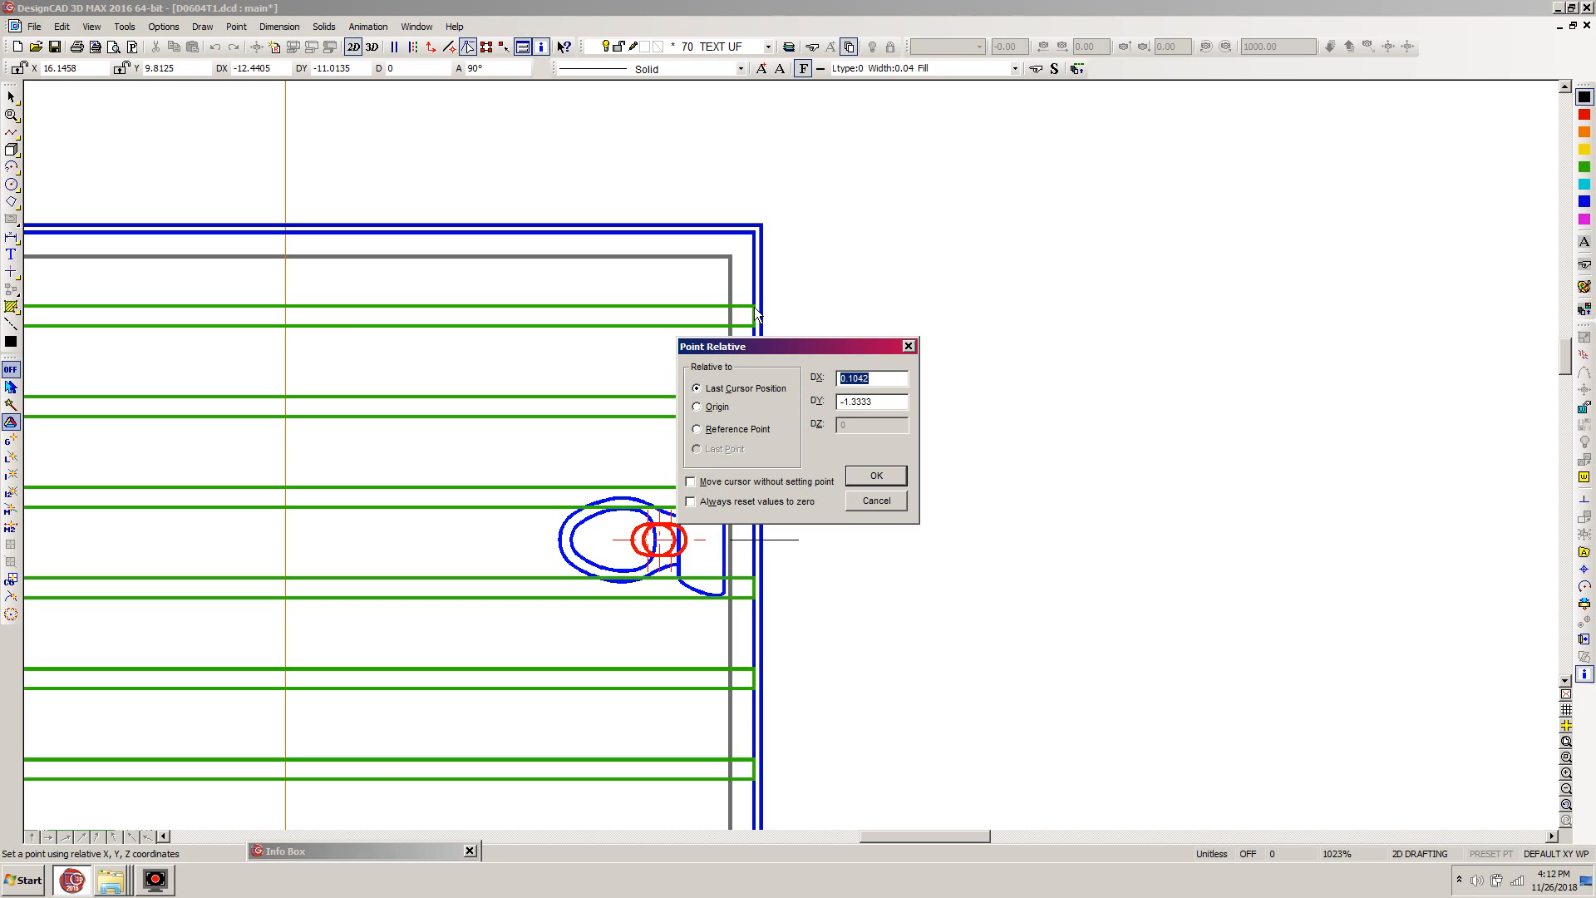
pyautogui.write('-2')
pyautogui.press('Tab')
pyautogui.write('-')
pyautogui.press('Return')
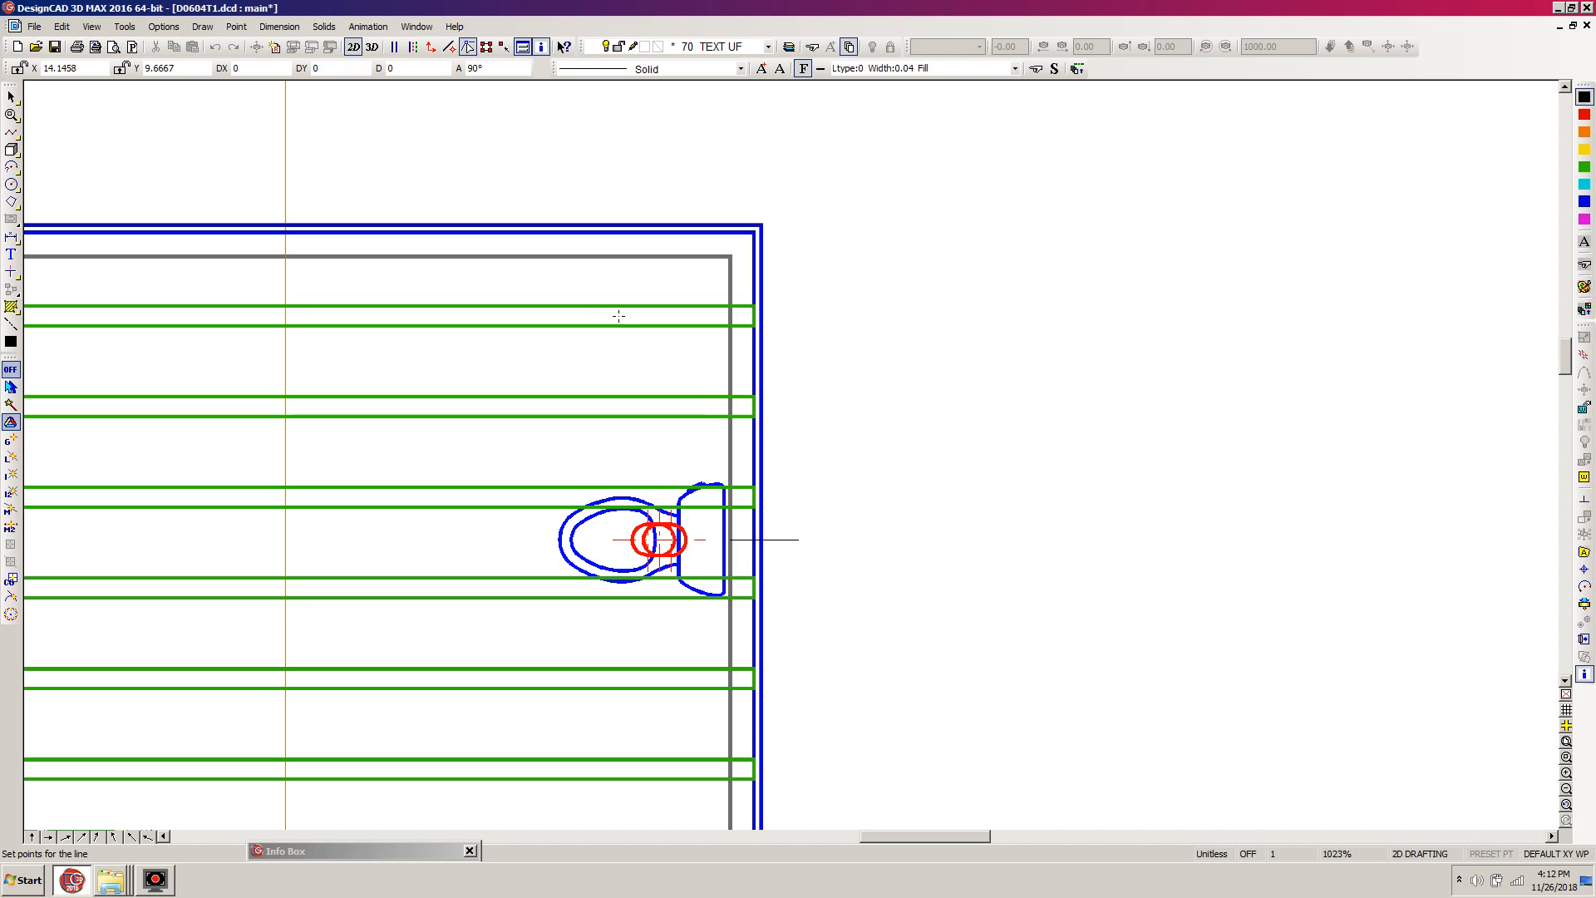
# - Finish the line horizontally to the right along the rearmost joist's centre, with a length of 4
pyautogui.press("'")
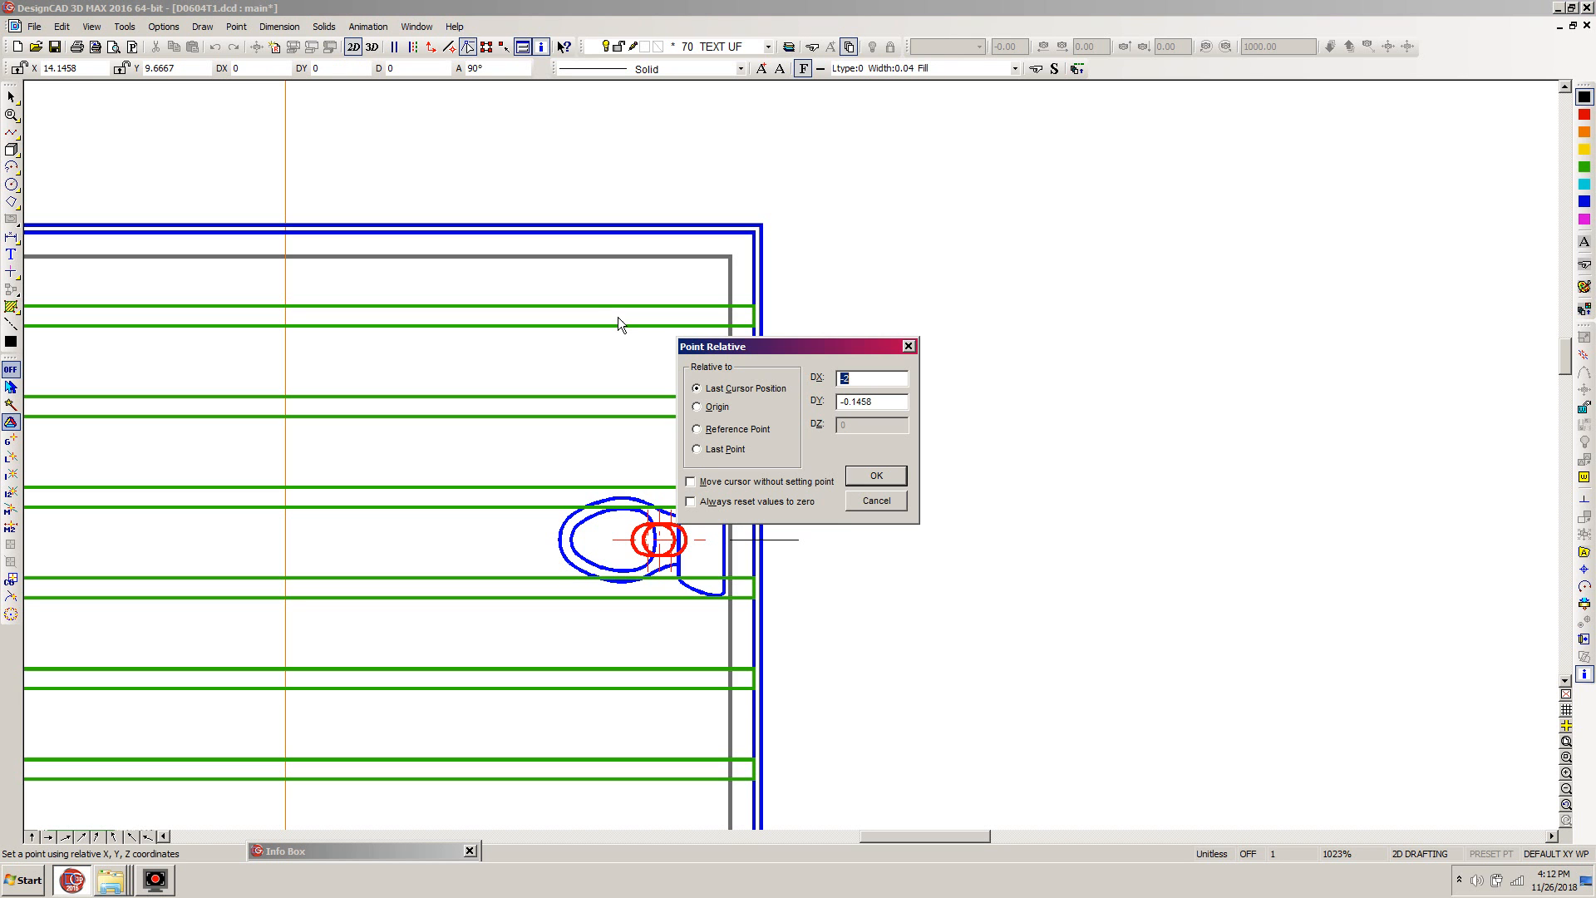
pyautogui.write('0')
pyautogui.press('Tab')
pyautogui.write('0')
pyautogui.press('Return')
pyautogui.press('Return')
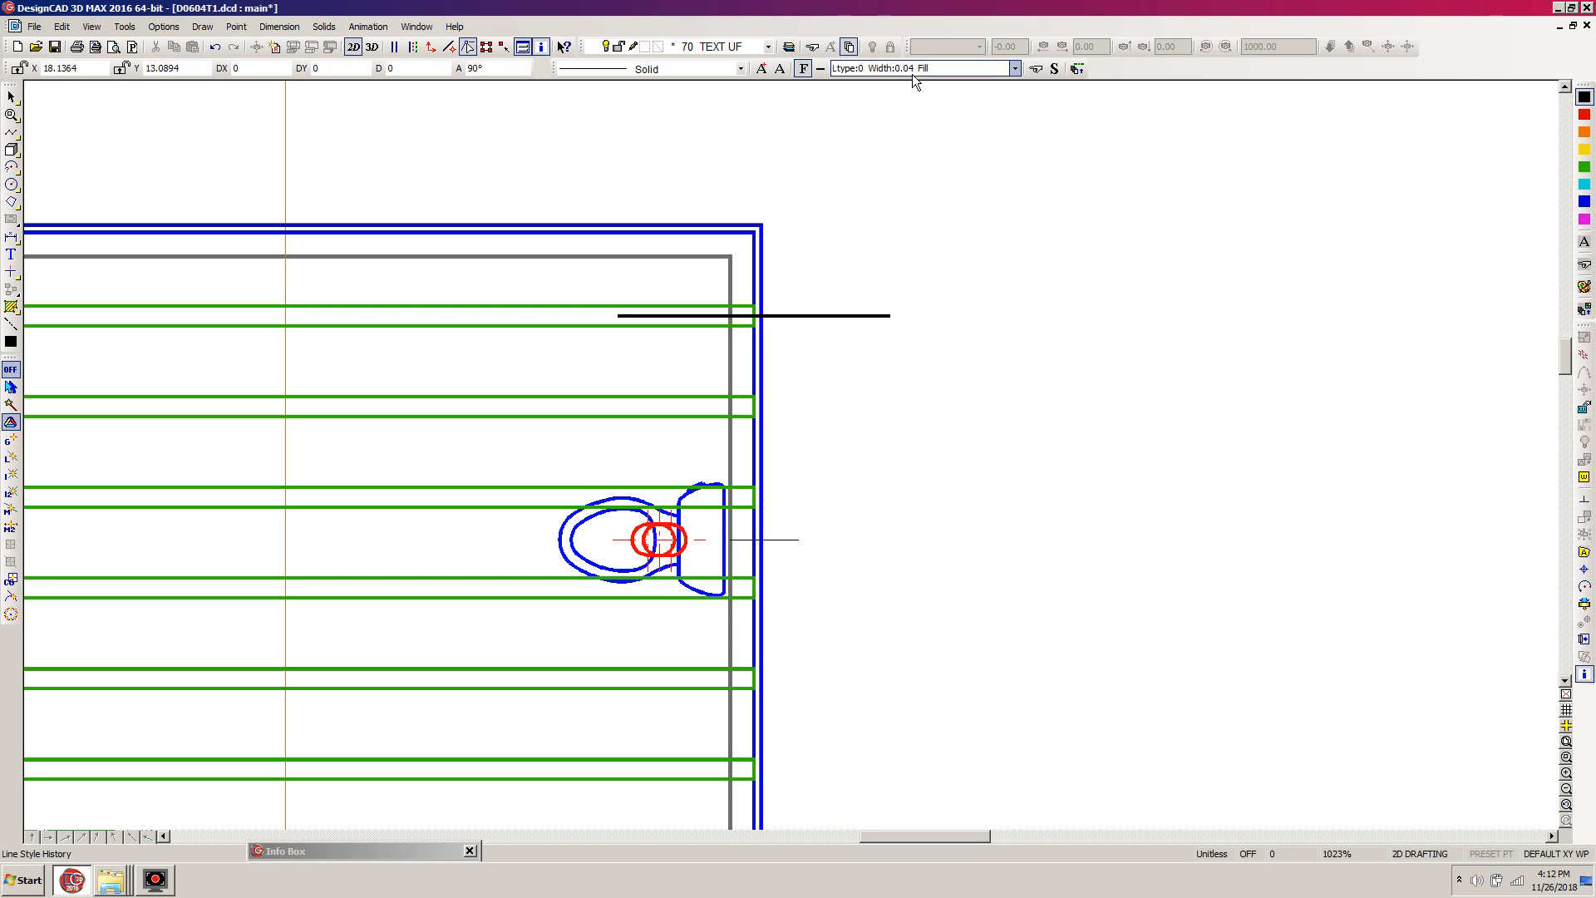
# - Change the new line on the rearmost joist to line width 0 and the Center line style, and deselect it
pyautogui.click(893, 319)
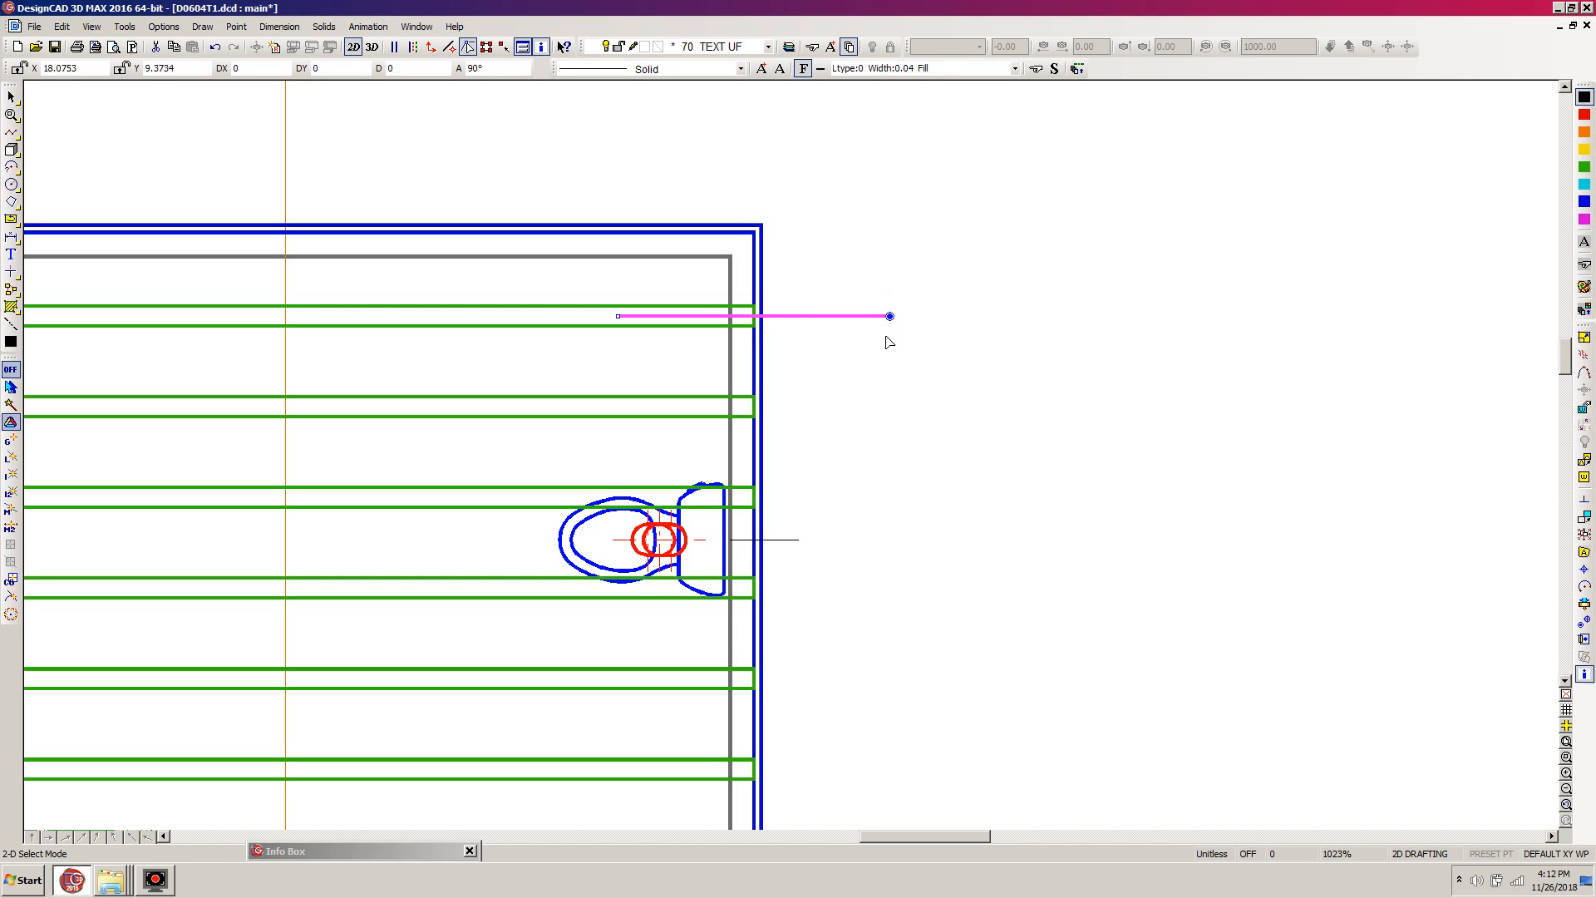
pyautogui.click(1014, 71)
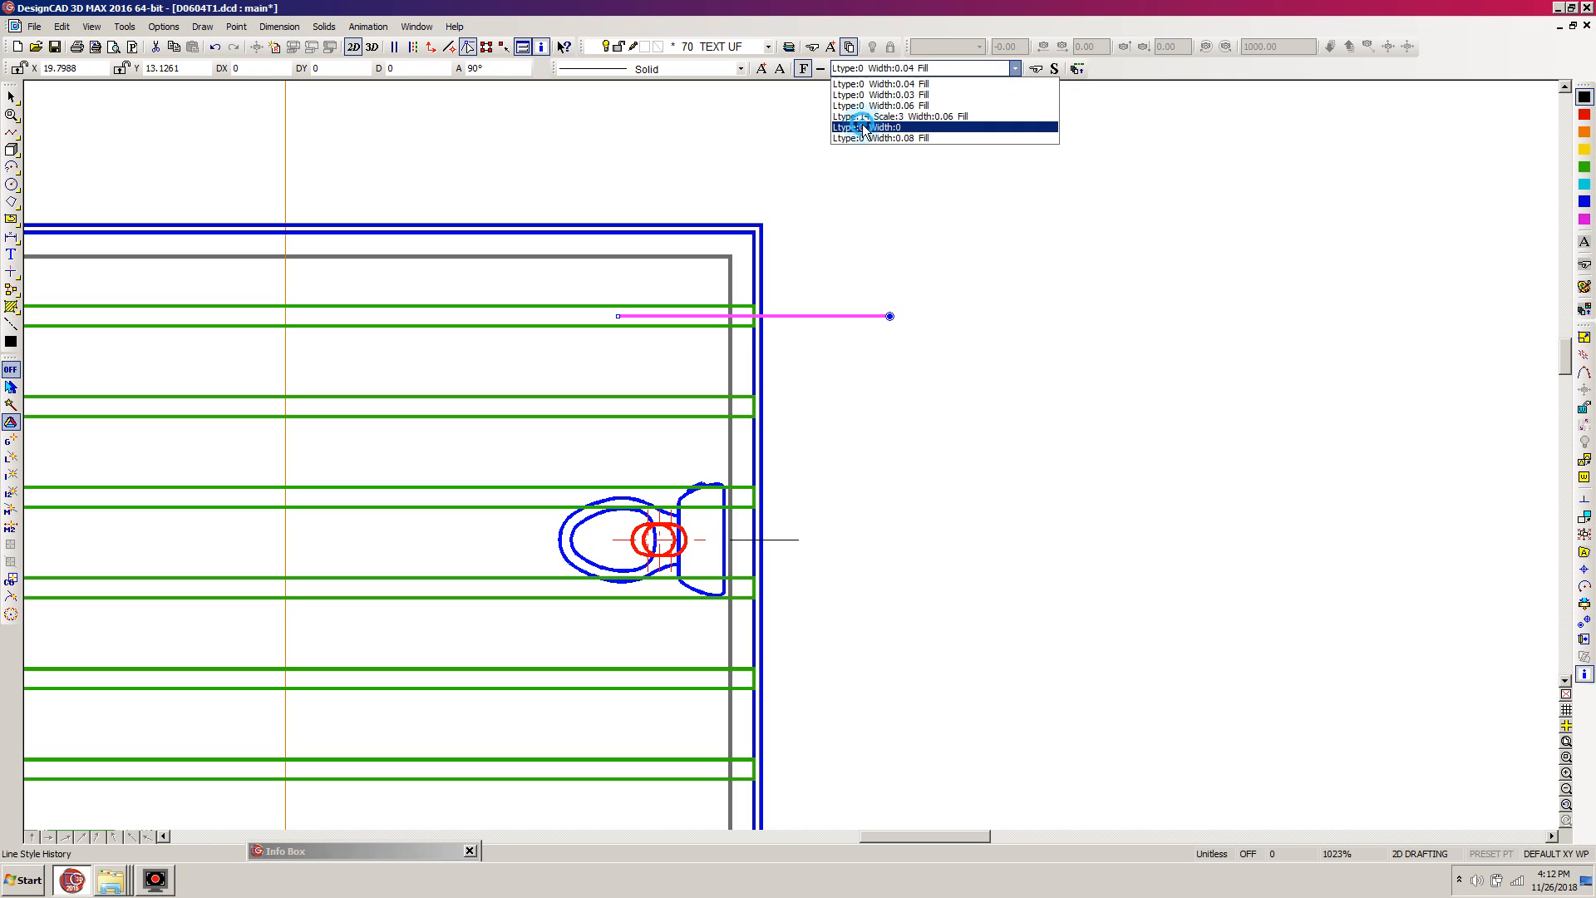
pyautogui.click(915, 121)
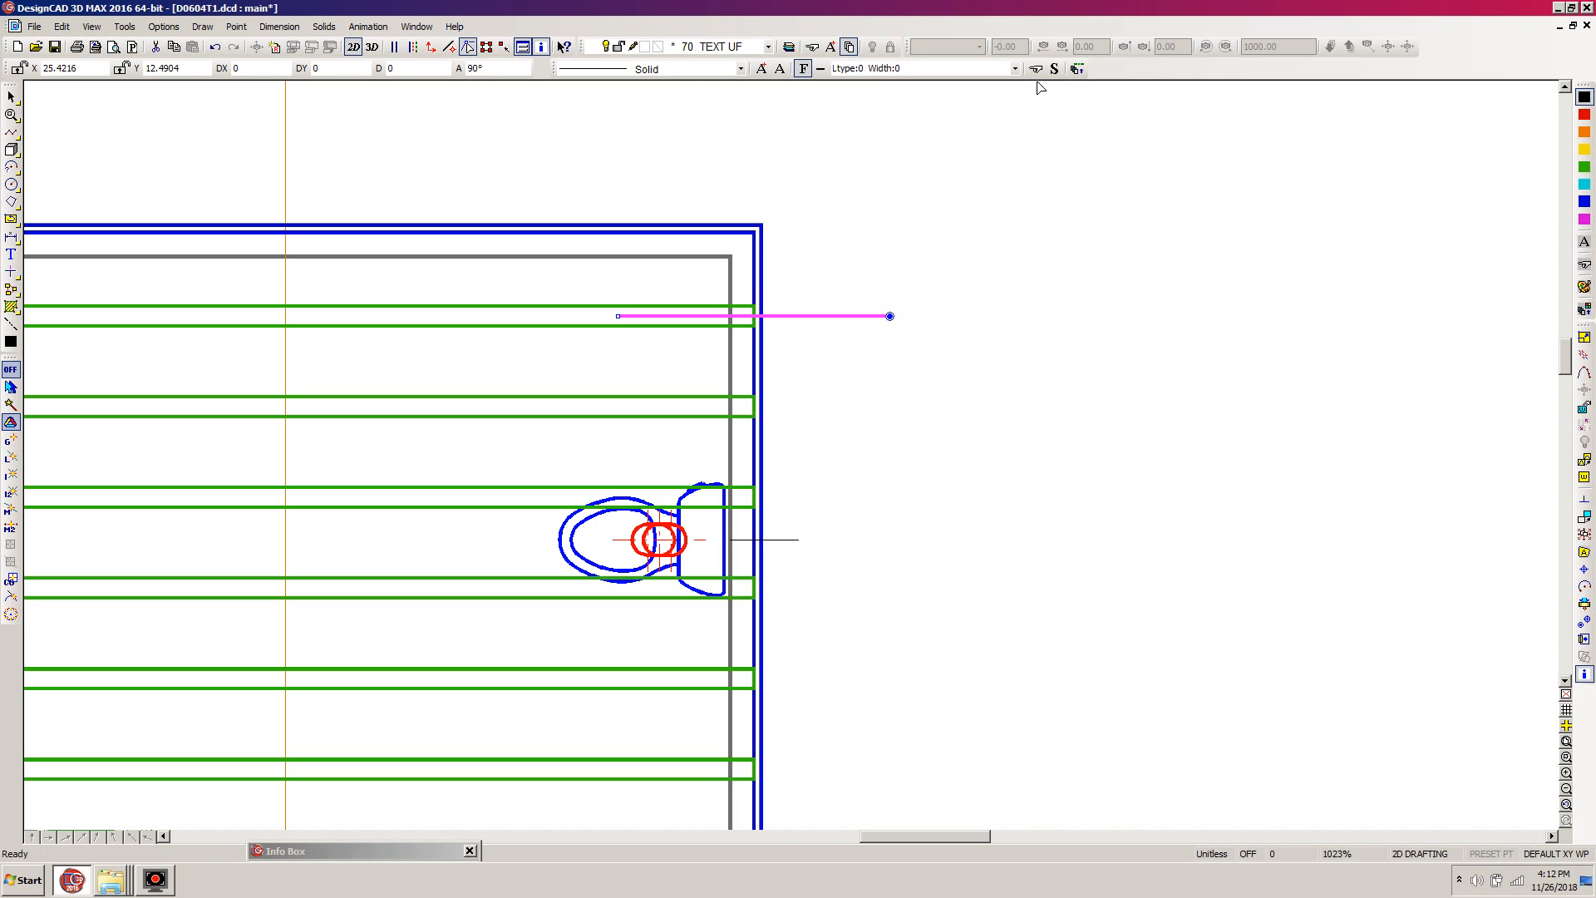
pyautogui.click(761, 70)
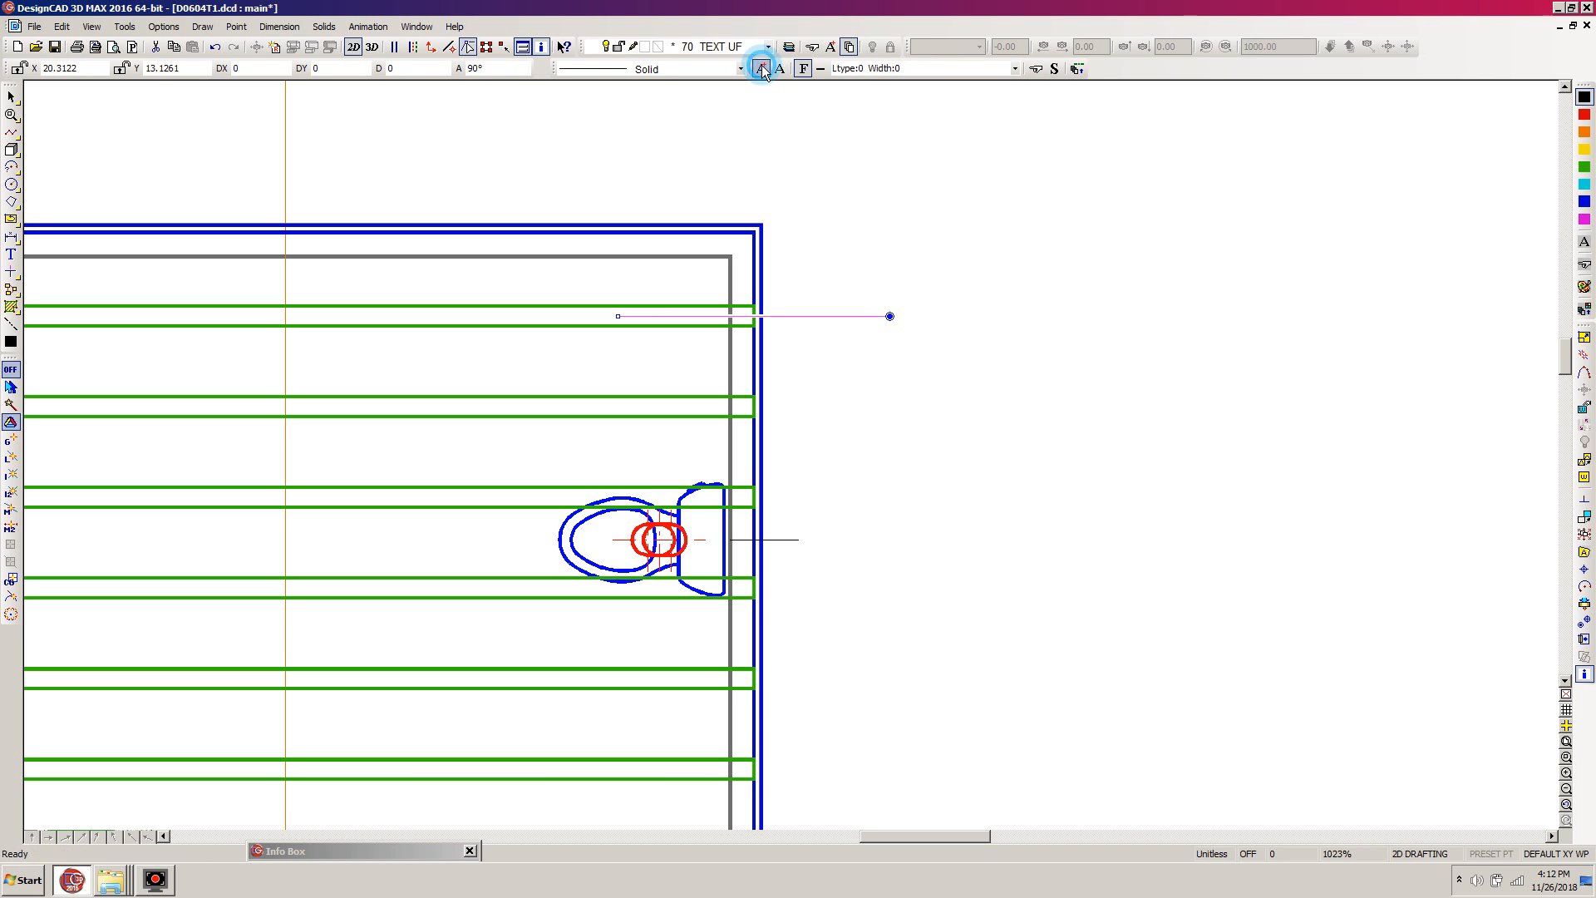
pyautogui.moveTo(338, 850); pyautogui.dragTo(286, 261)
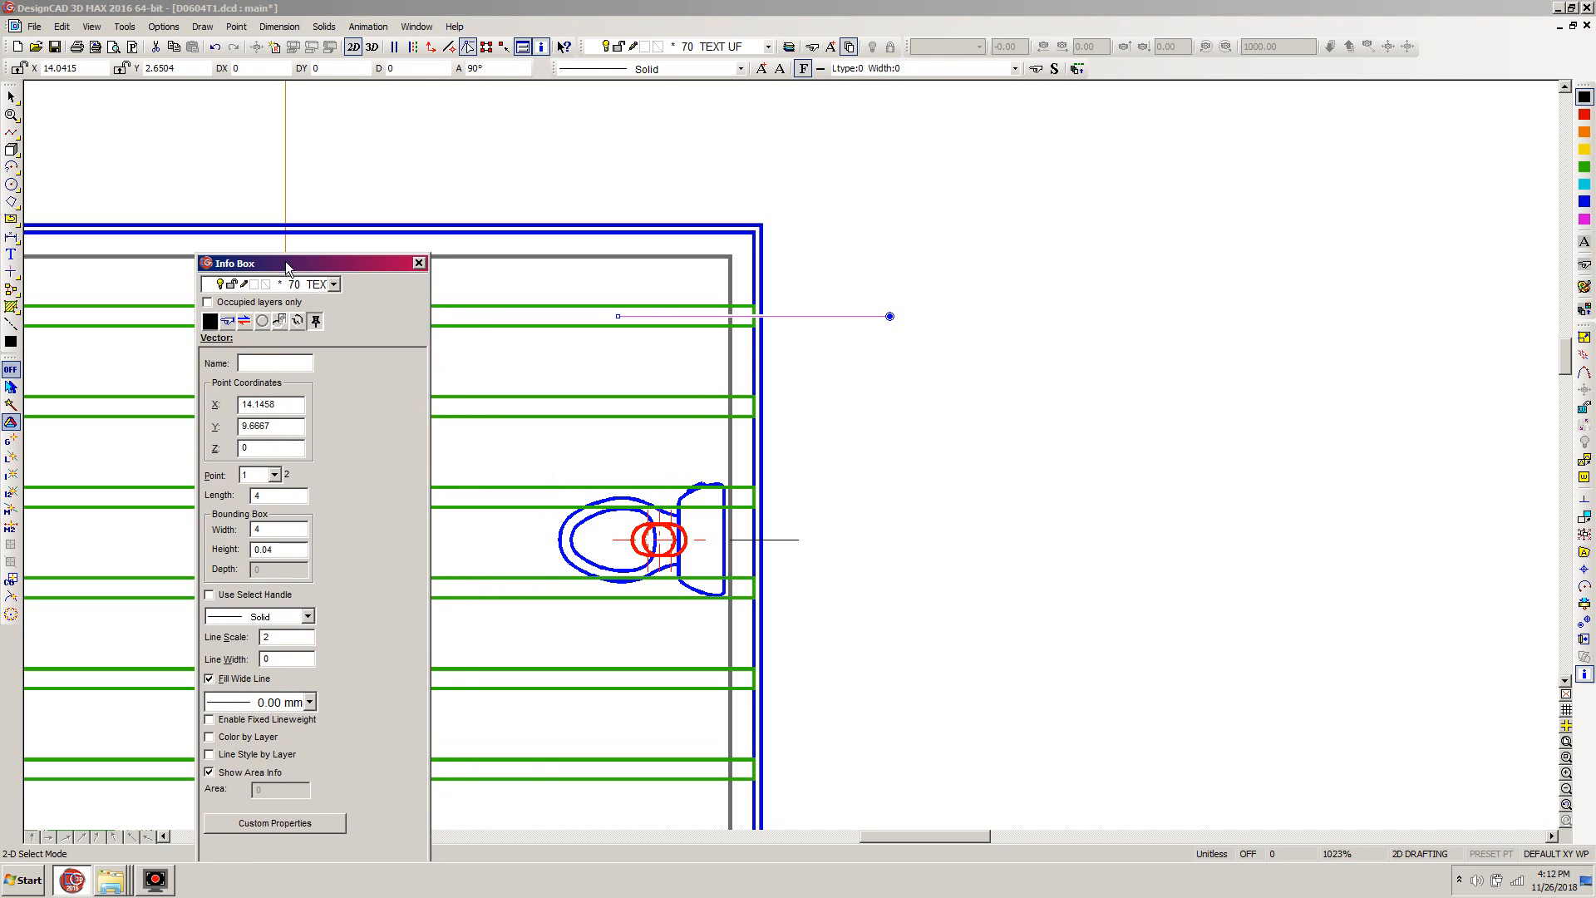
pyautogui.click(307, 617)
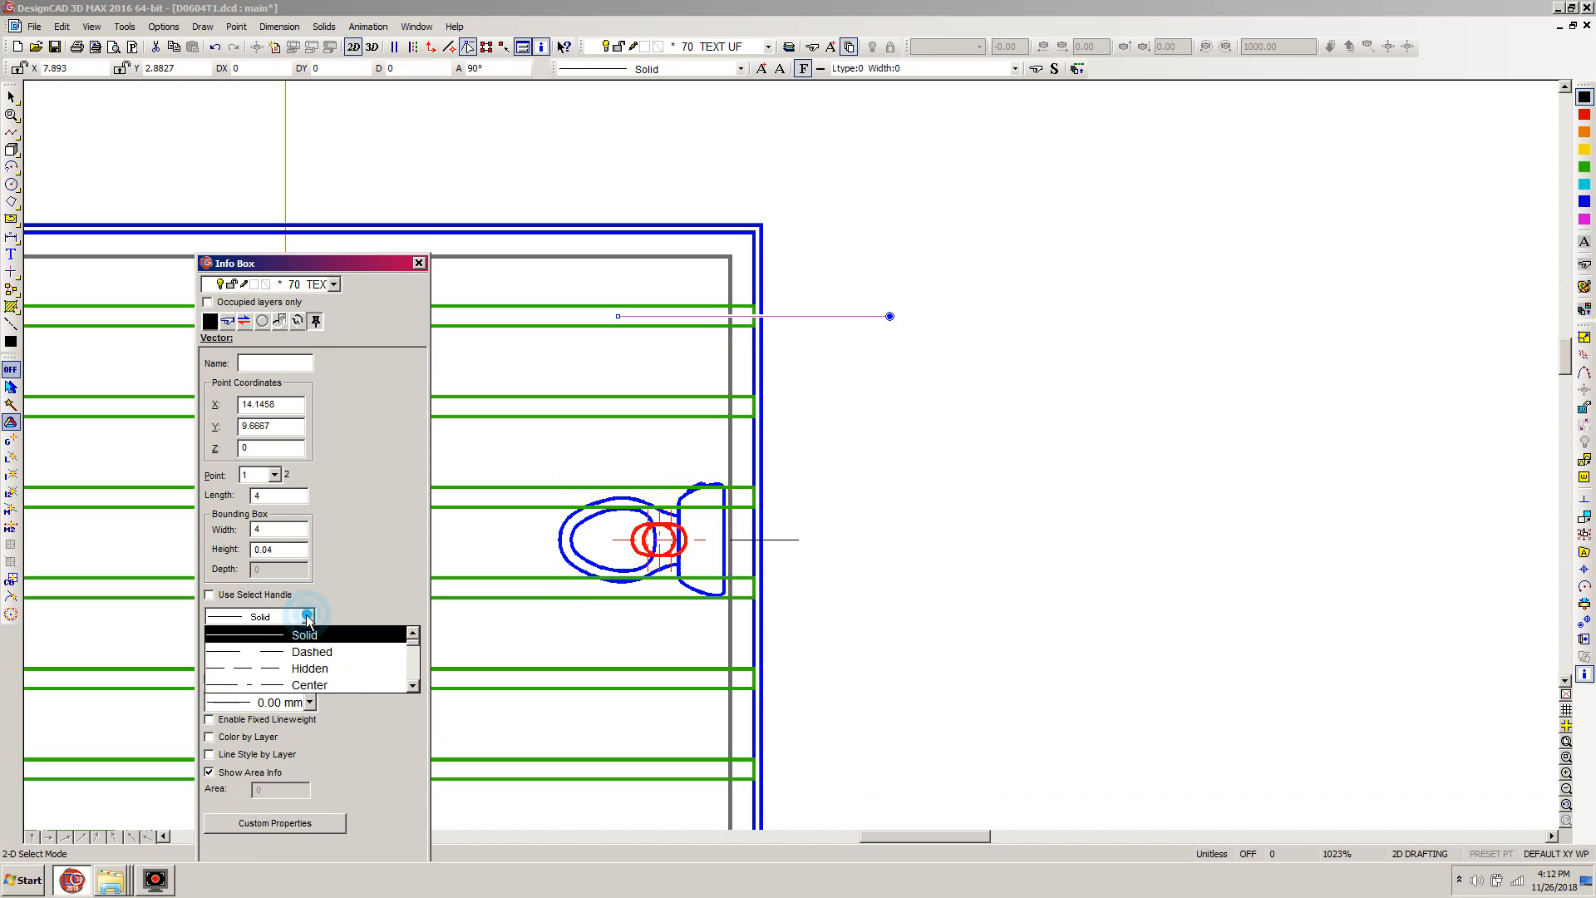
pyautogui.click(271, 685)
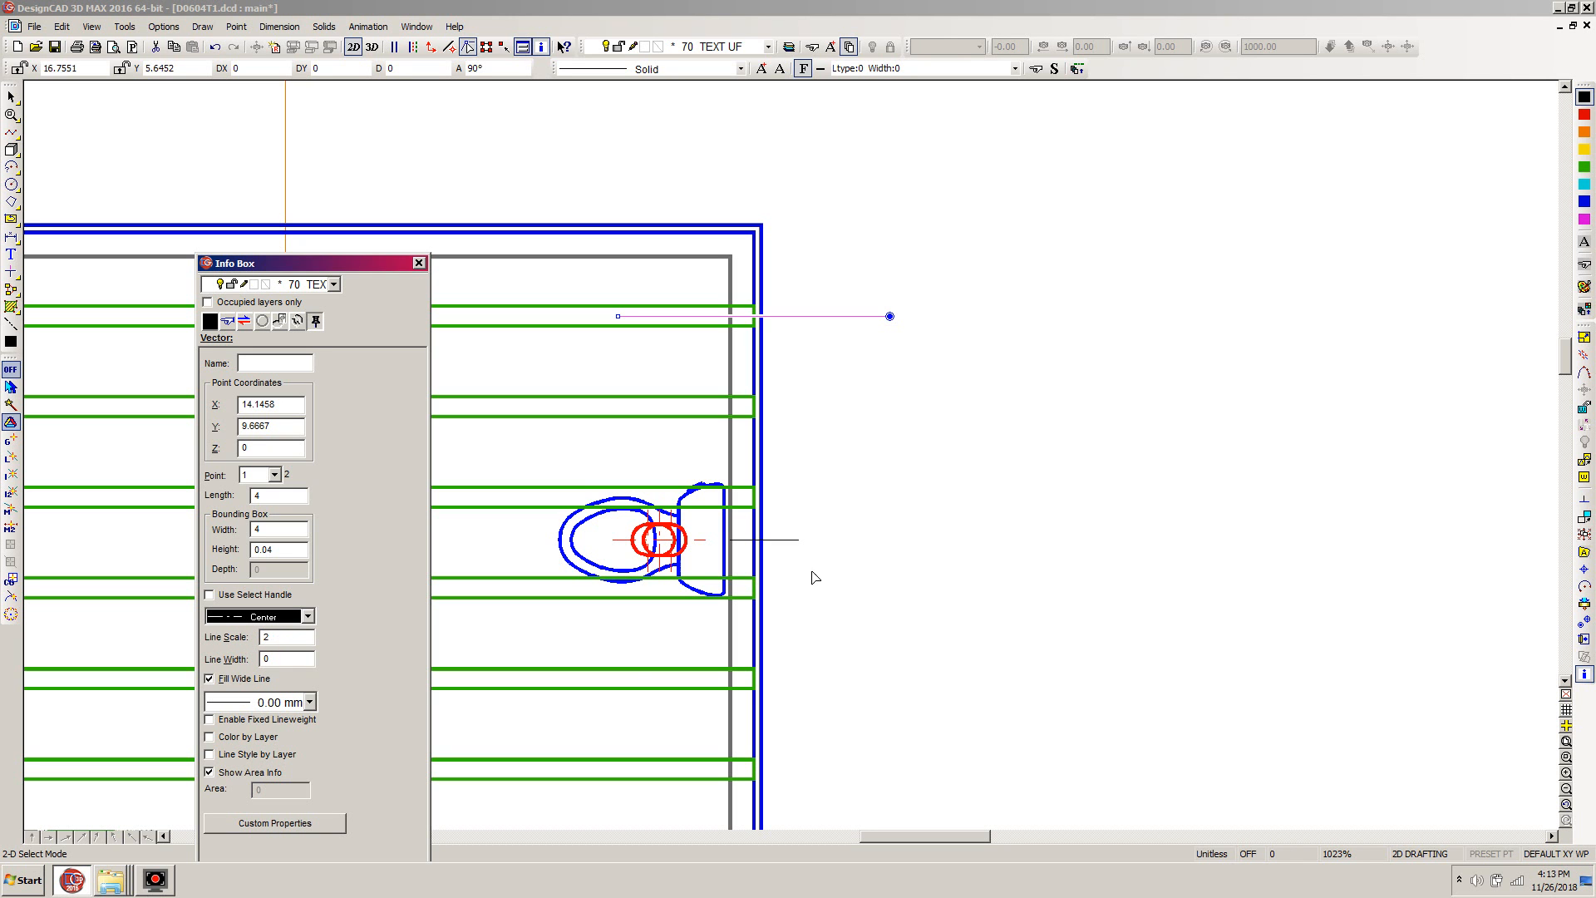
pyautogui.click(1041, 443)
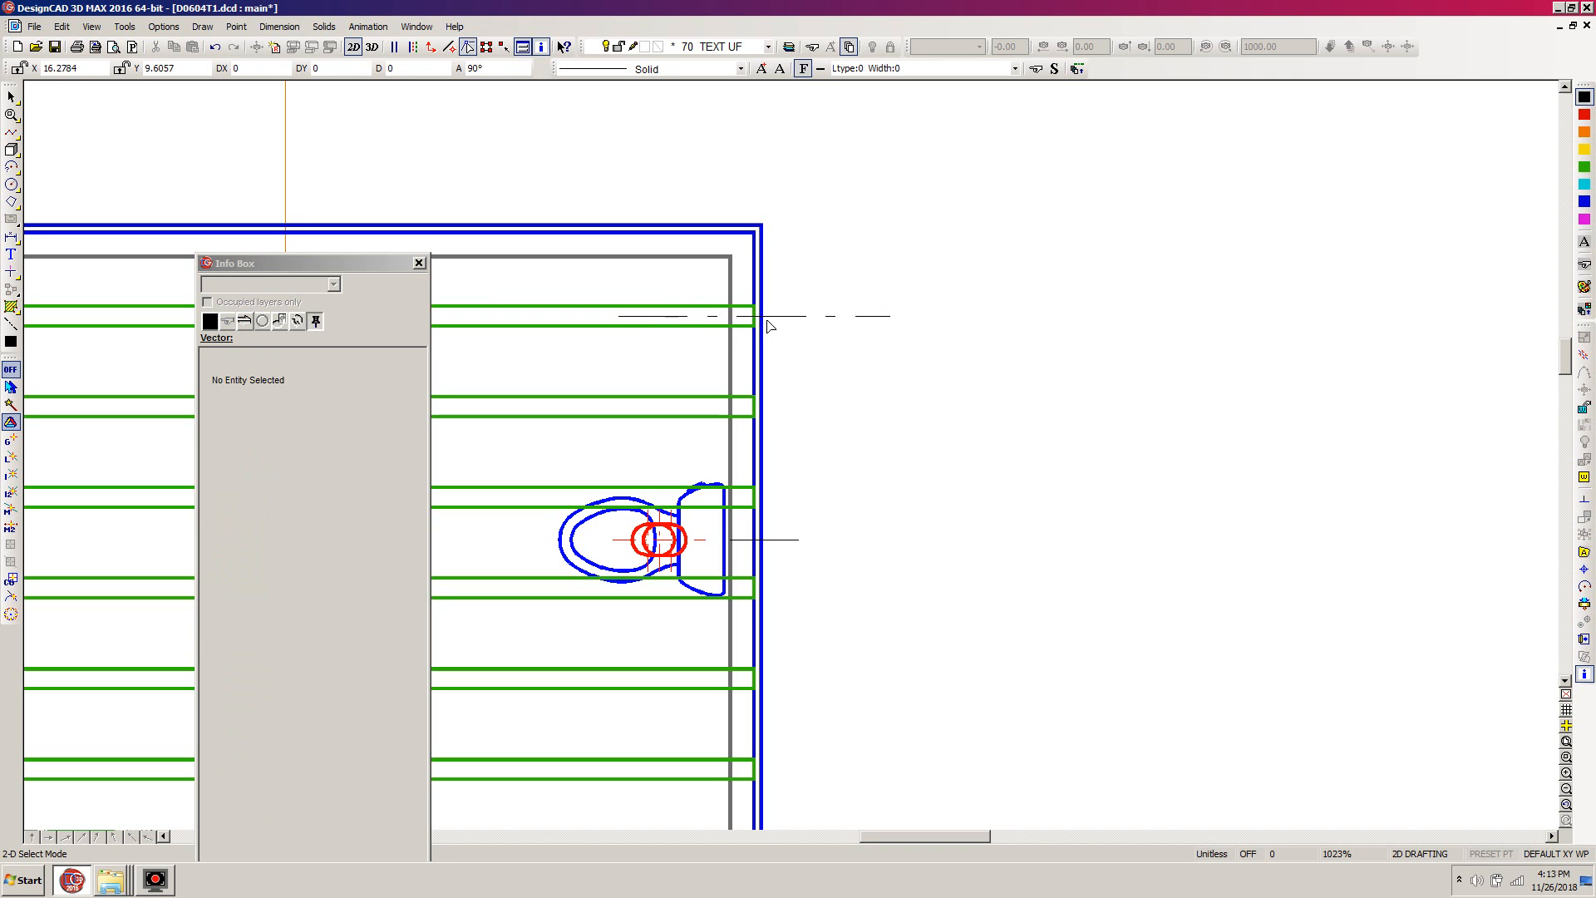
# - Copy the center line onto the second and third joists, using the rearmost joist's upper right corner as its handle
pyautogui.click(832, 326)
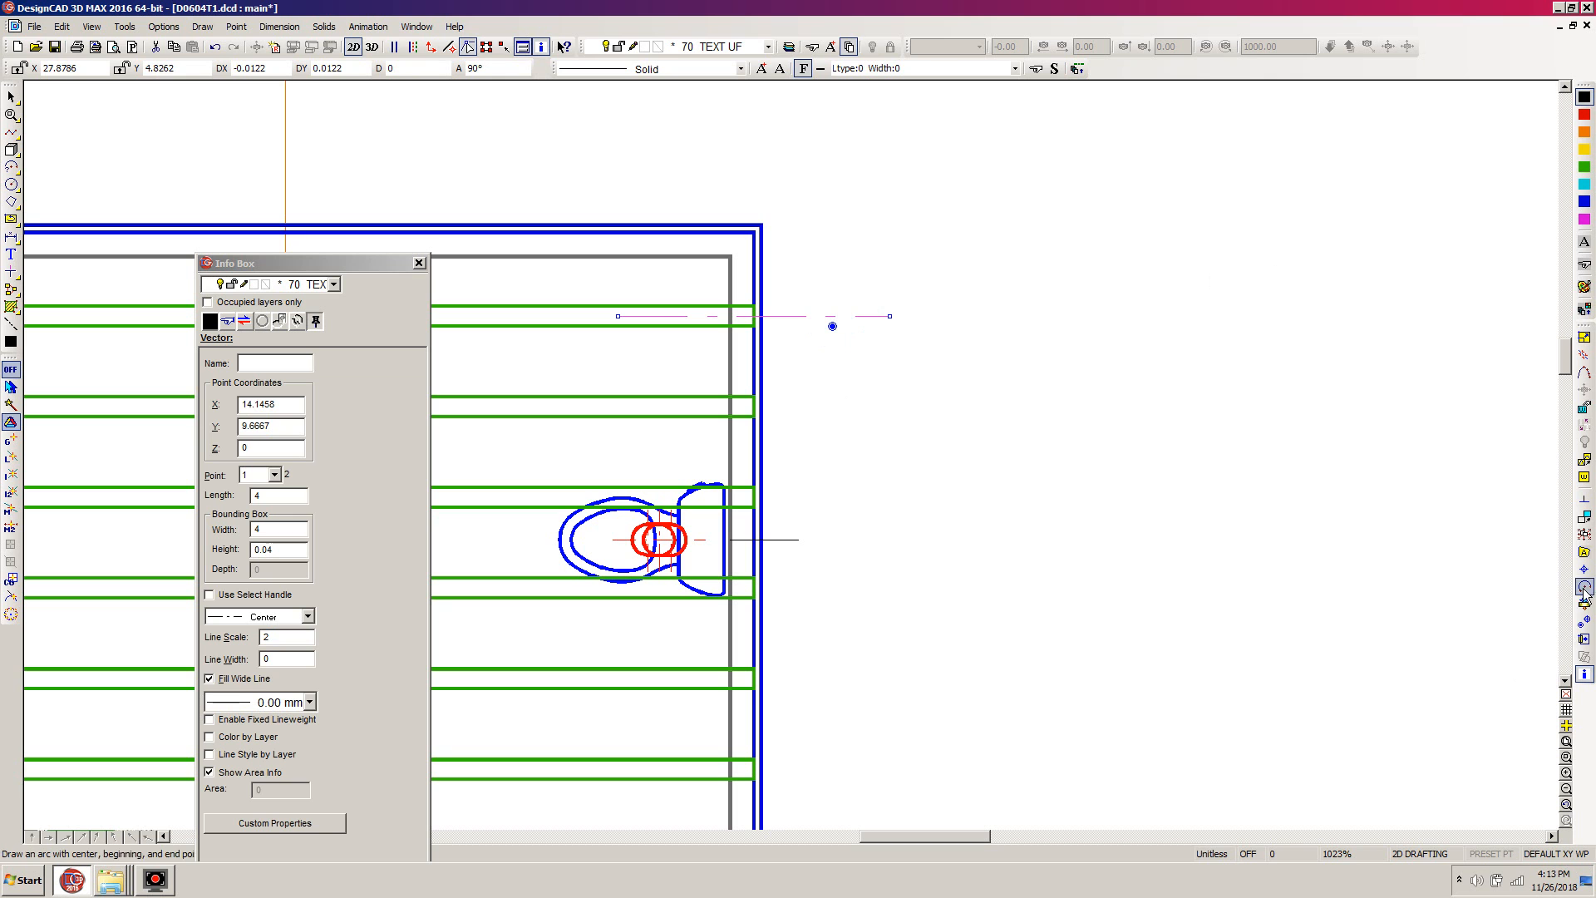
pyautogui.click(1584, 620)
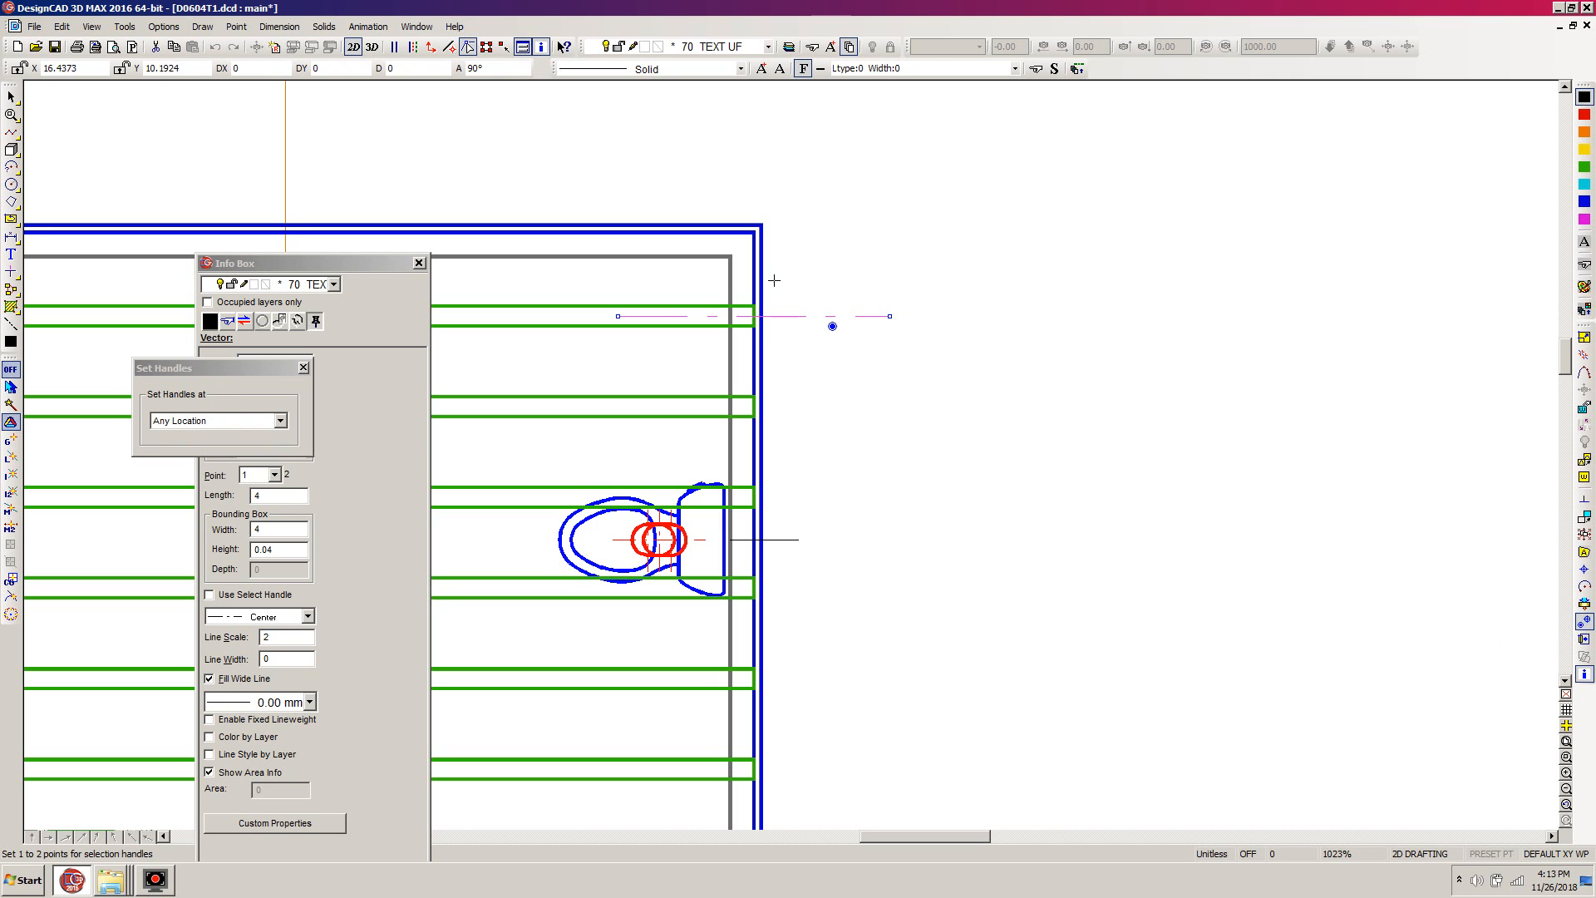
pyautogui.click(750, 303)
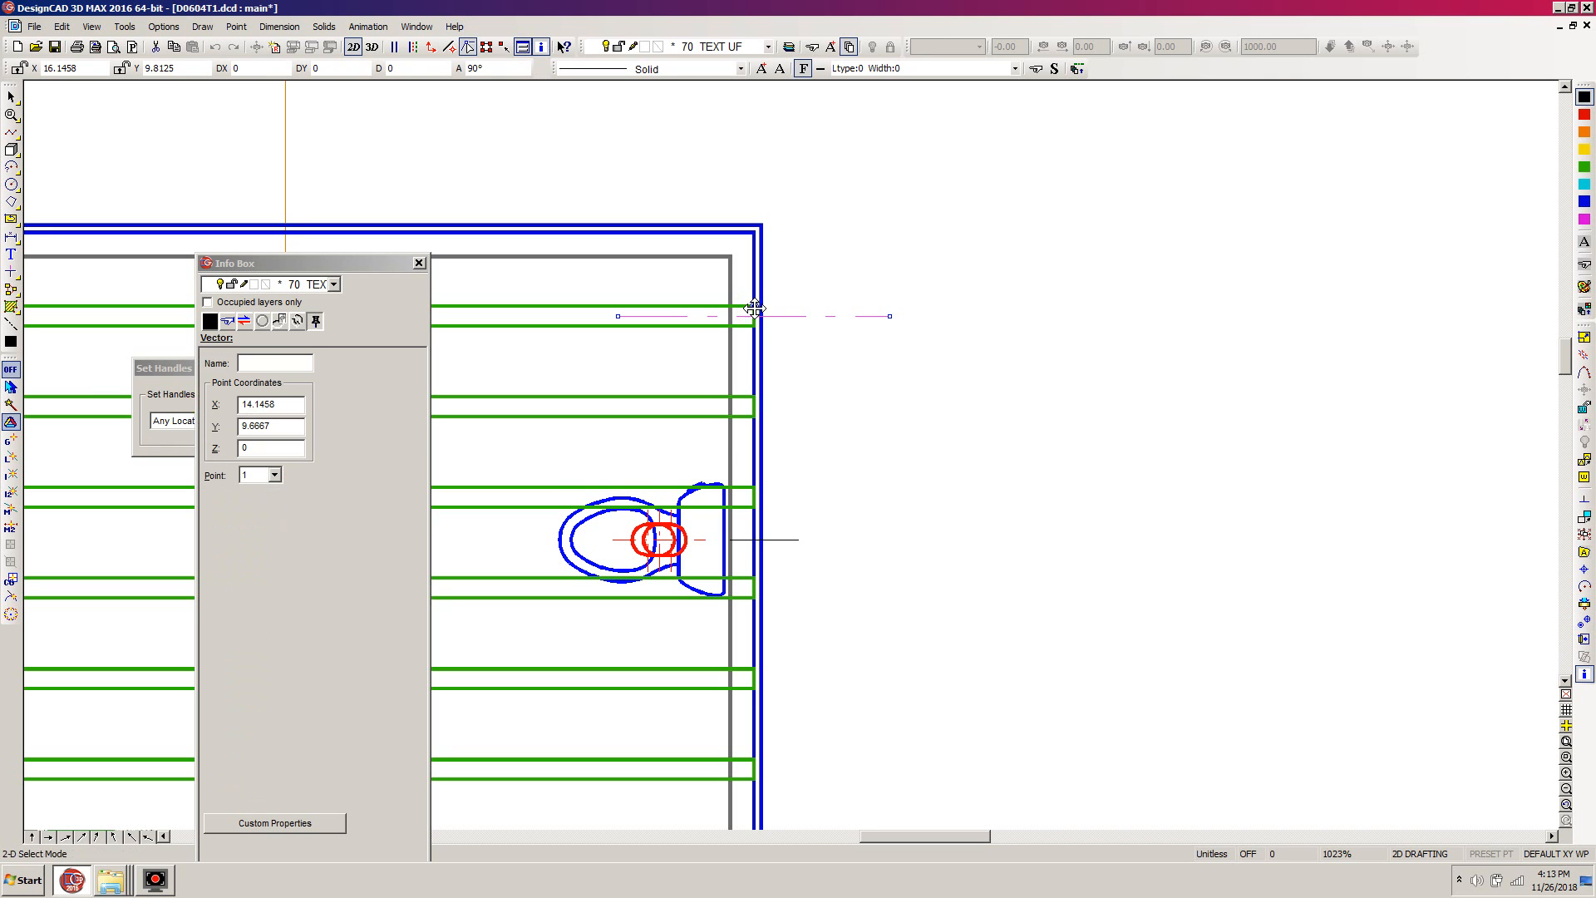
pyautogui.hotkey('ctrl', 'd')
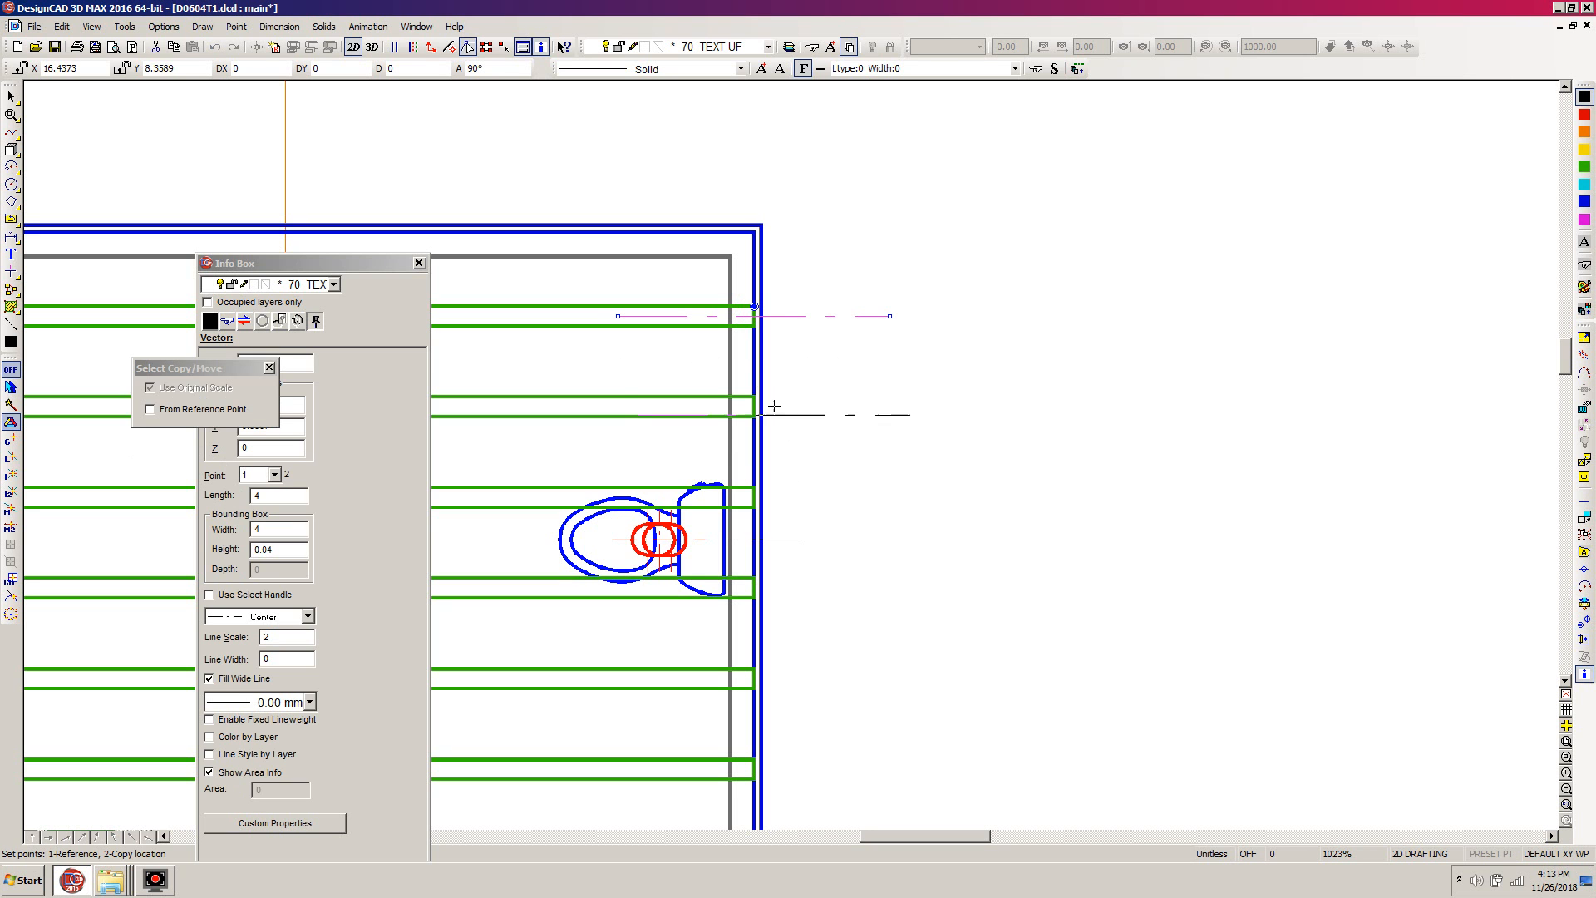
pyautogui.rightClick(753, 397)
pyautogui.hotkey('ctrl', 'd')
pyautogui.rightClick(754, 489)
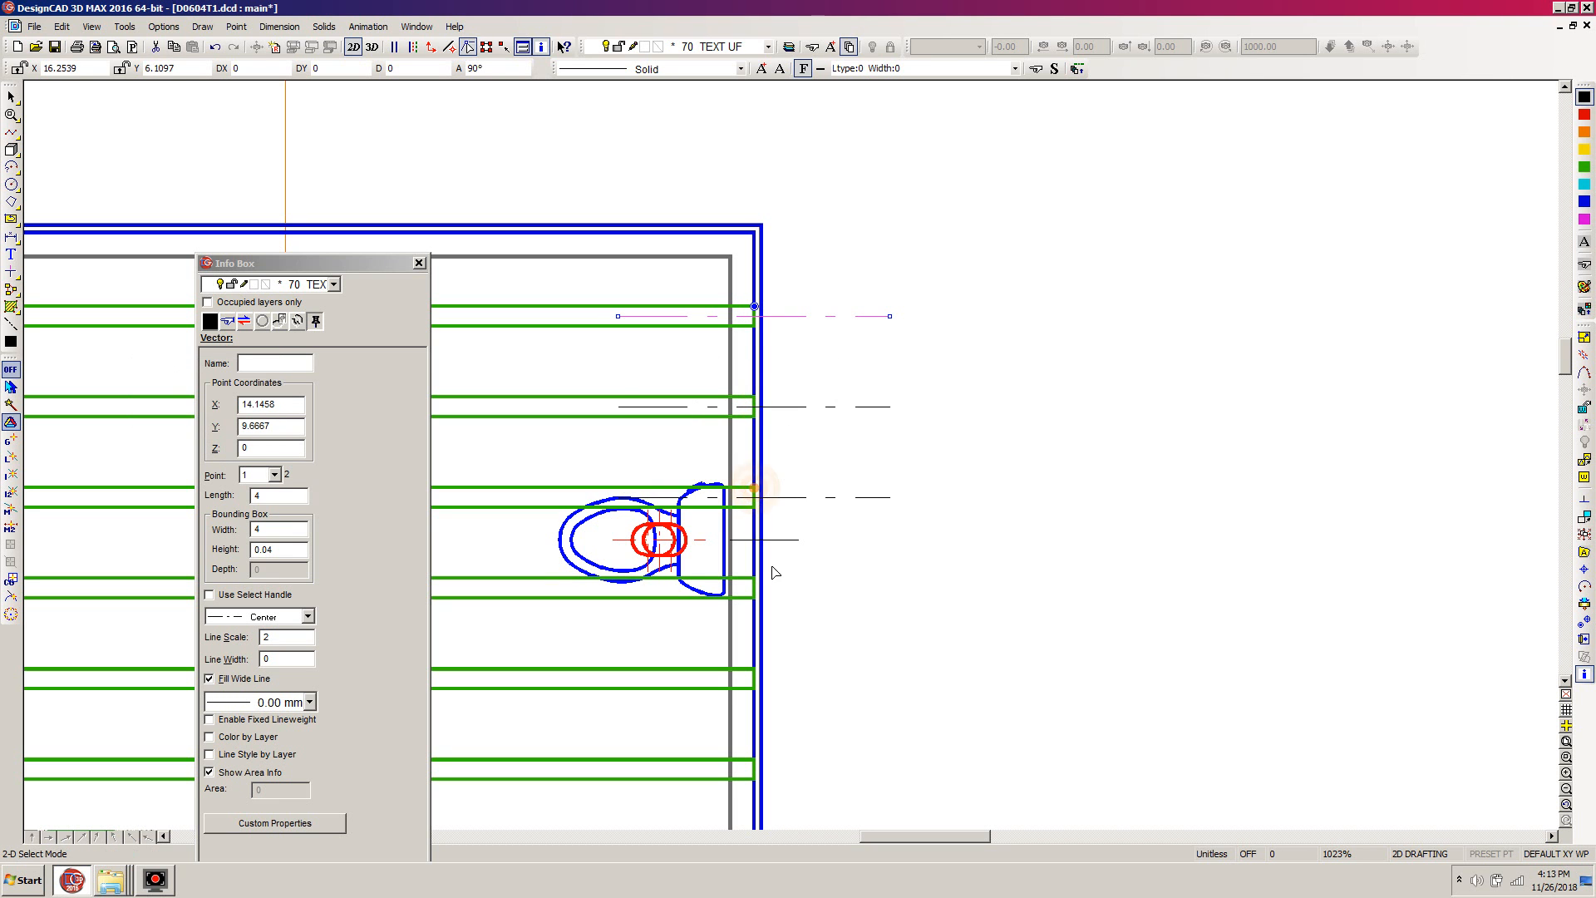
pyautogui.click(816, 530)
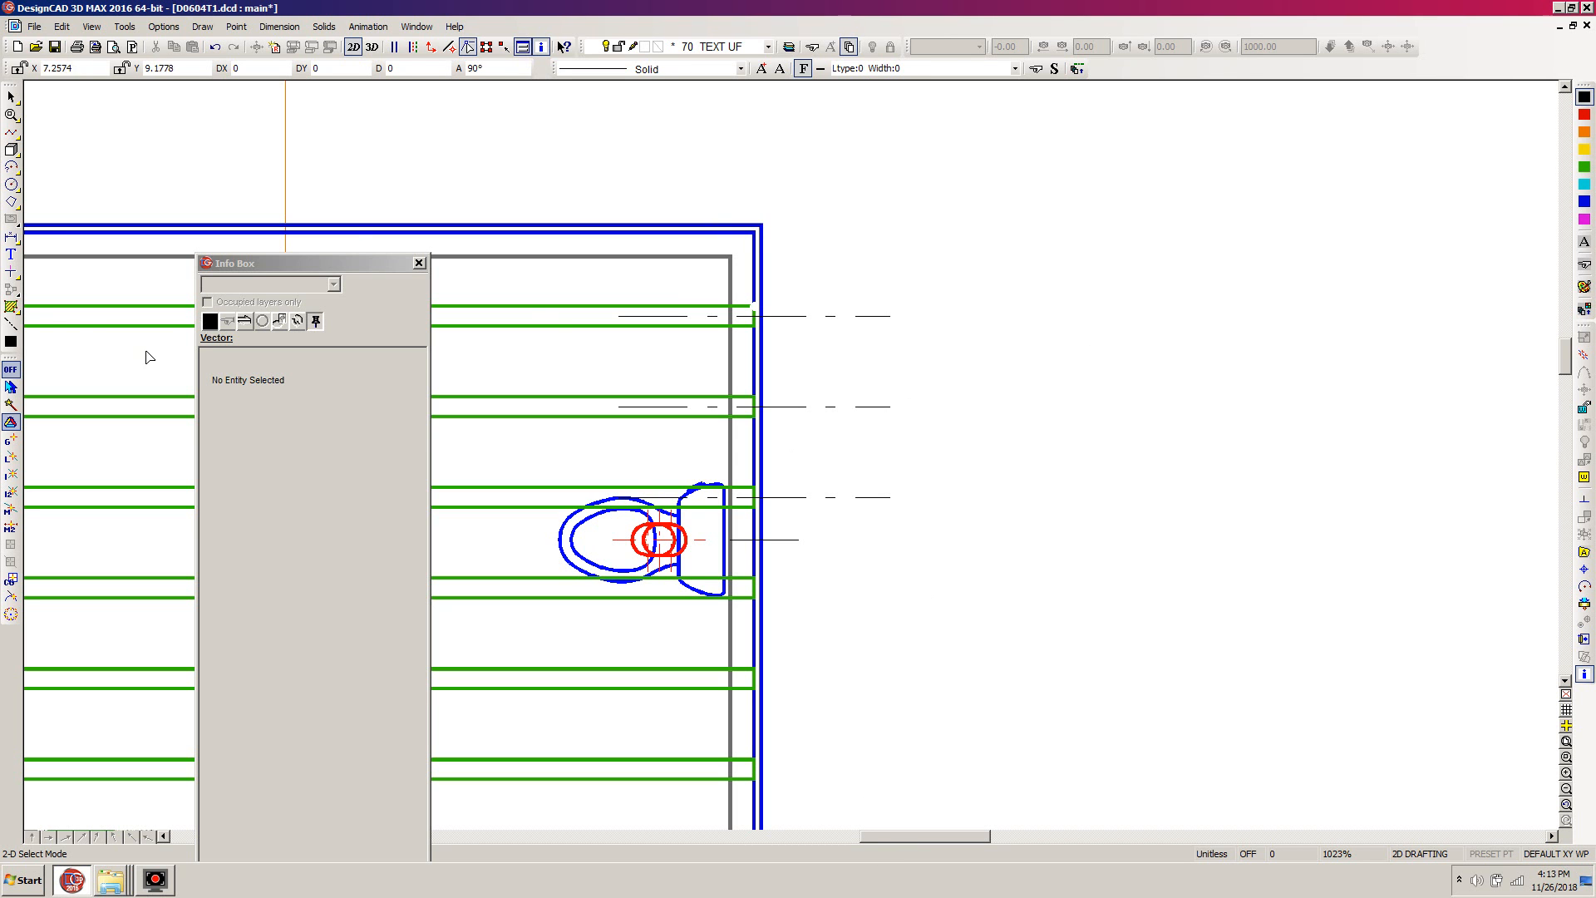
# - Set up a vertical extended dimension with a text offset of 0.175 and Keep text inside turned off, and save these text settings
pyautogui.click(10, 239)
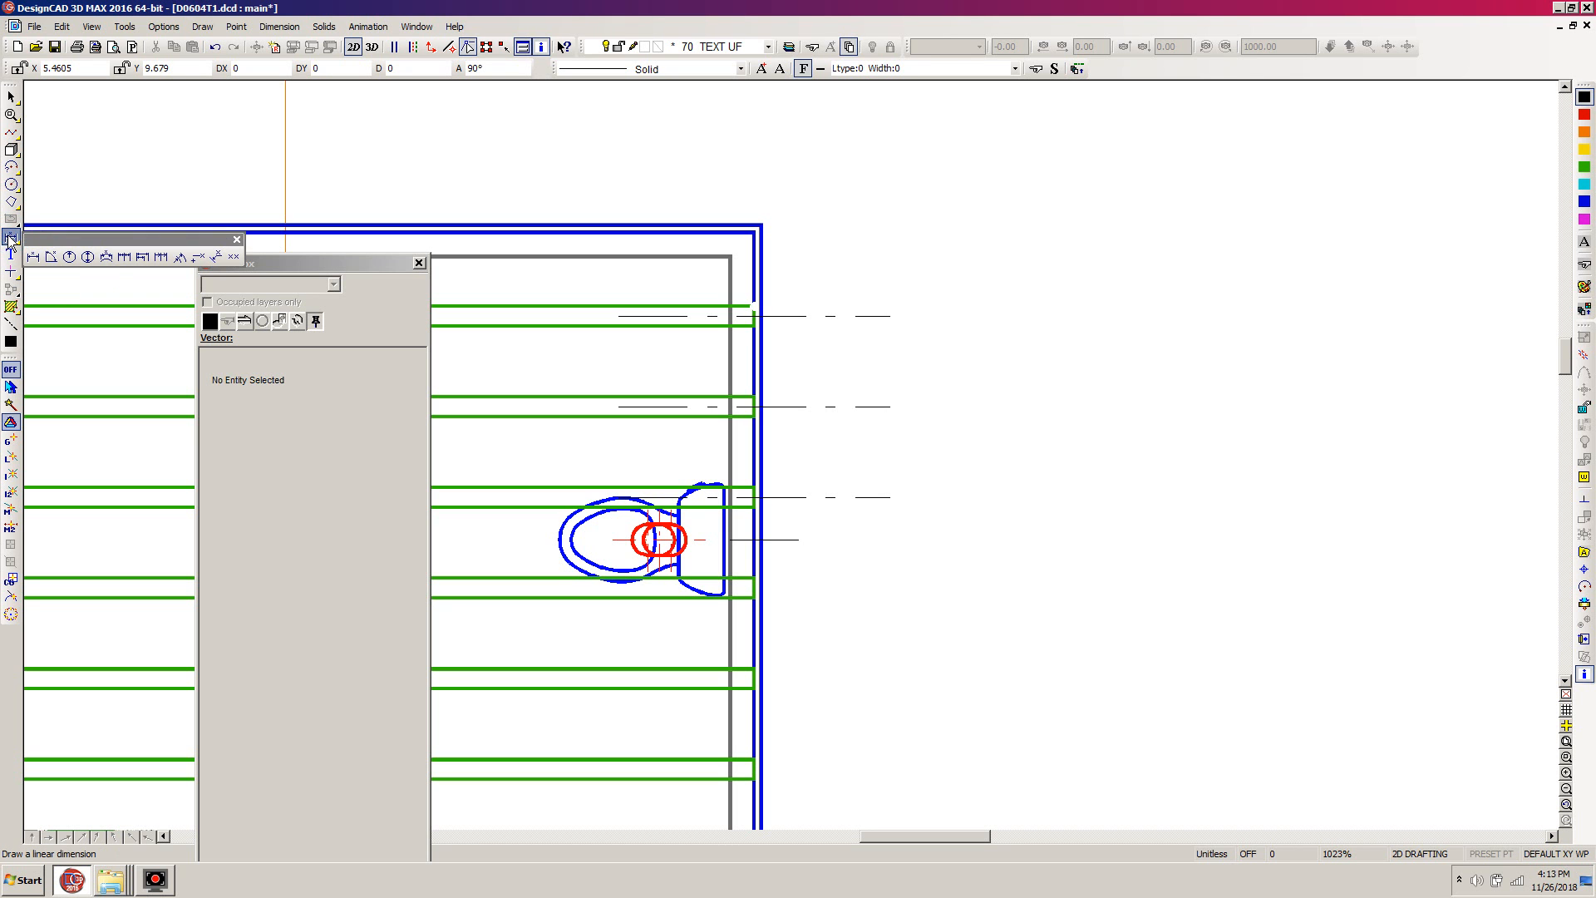
pyautogui.click(123, 256)
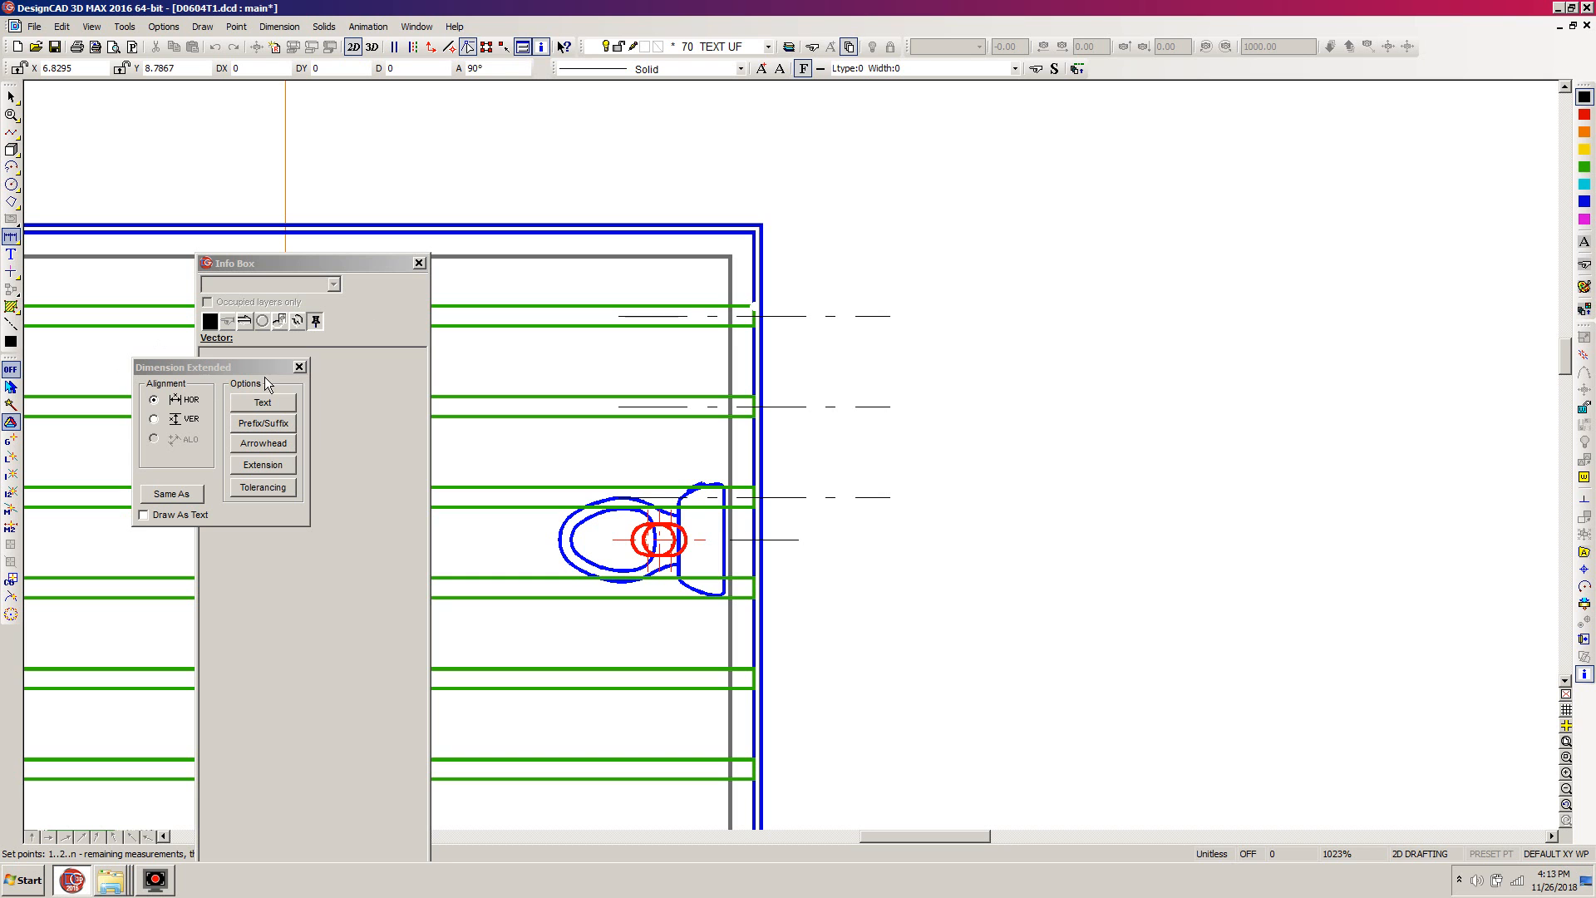
pyautogui.click(154, 420)
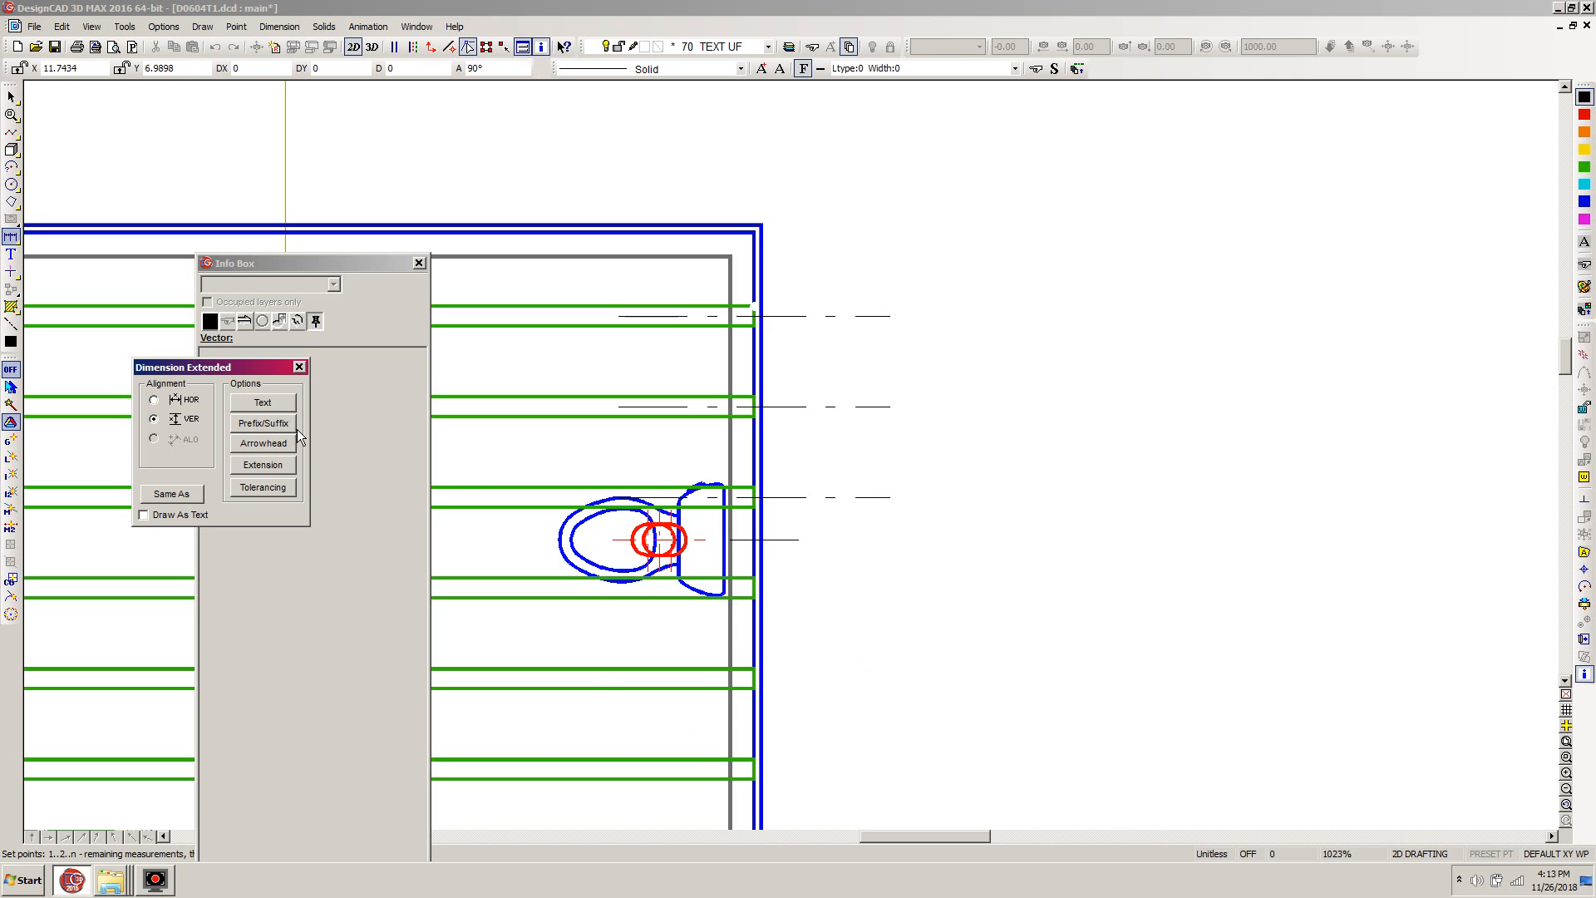
pyautogui.click(257, 401)
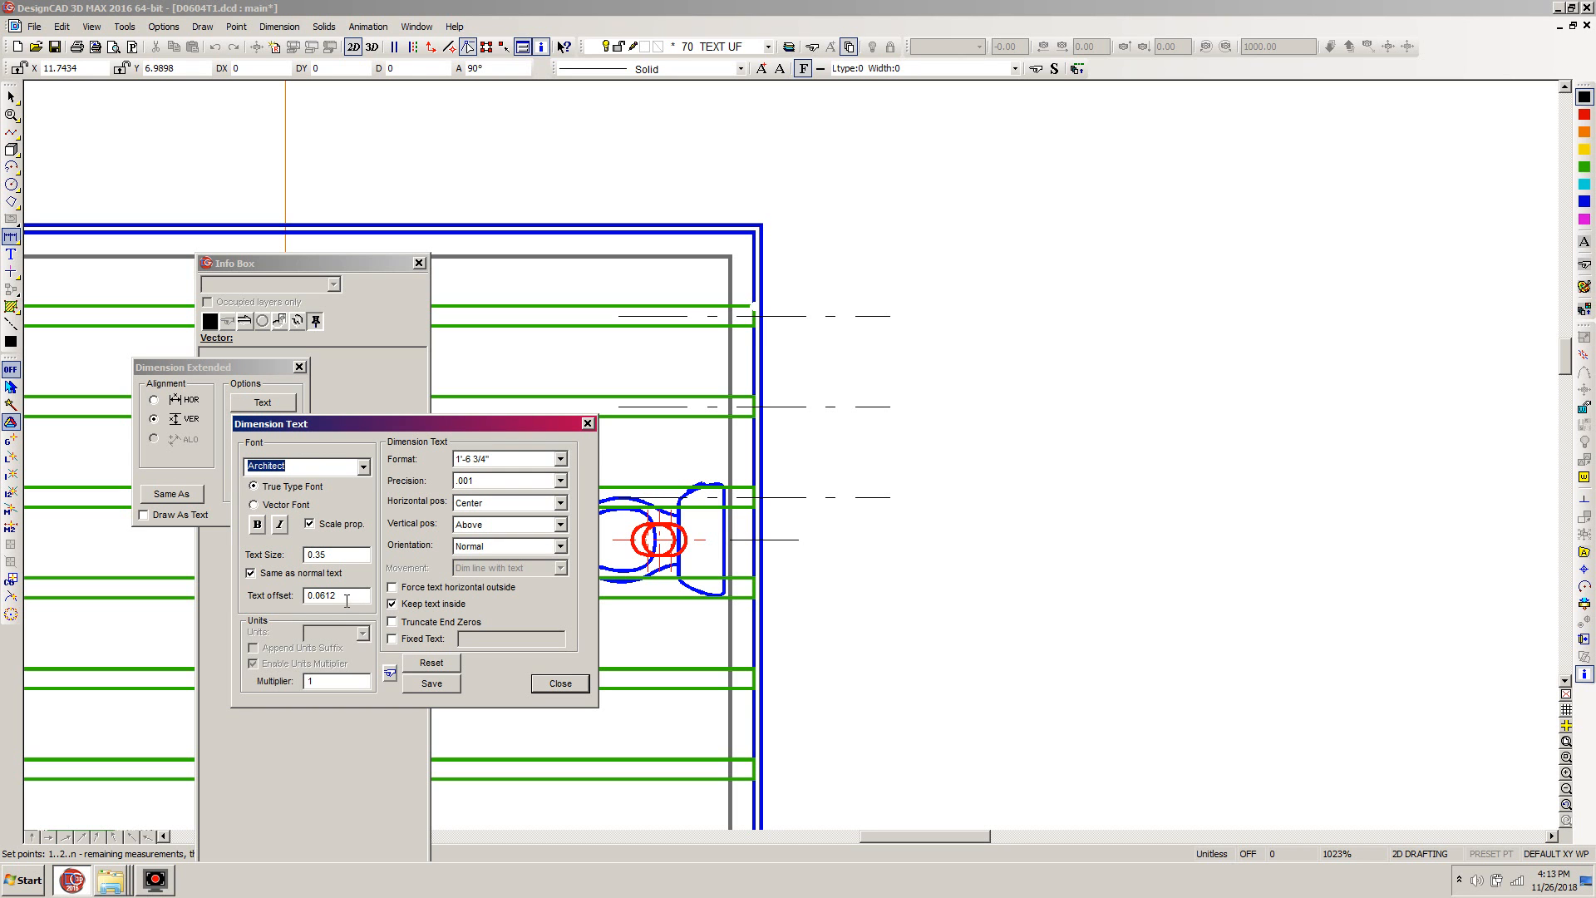
pyautogui.moveTo(345, 594); pyautogui.dragTo(247, 591)
pyautogui.write('.175')
pyautogui.doubleClick(346, 597)
pyautogui.click(391, 606)
pyautogui.click(430, 684)
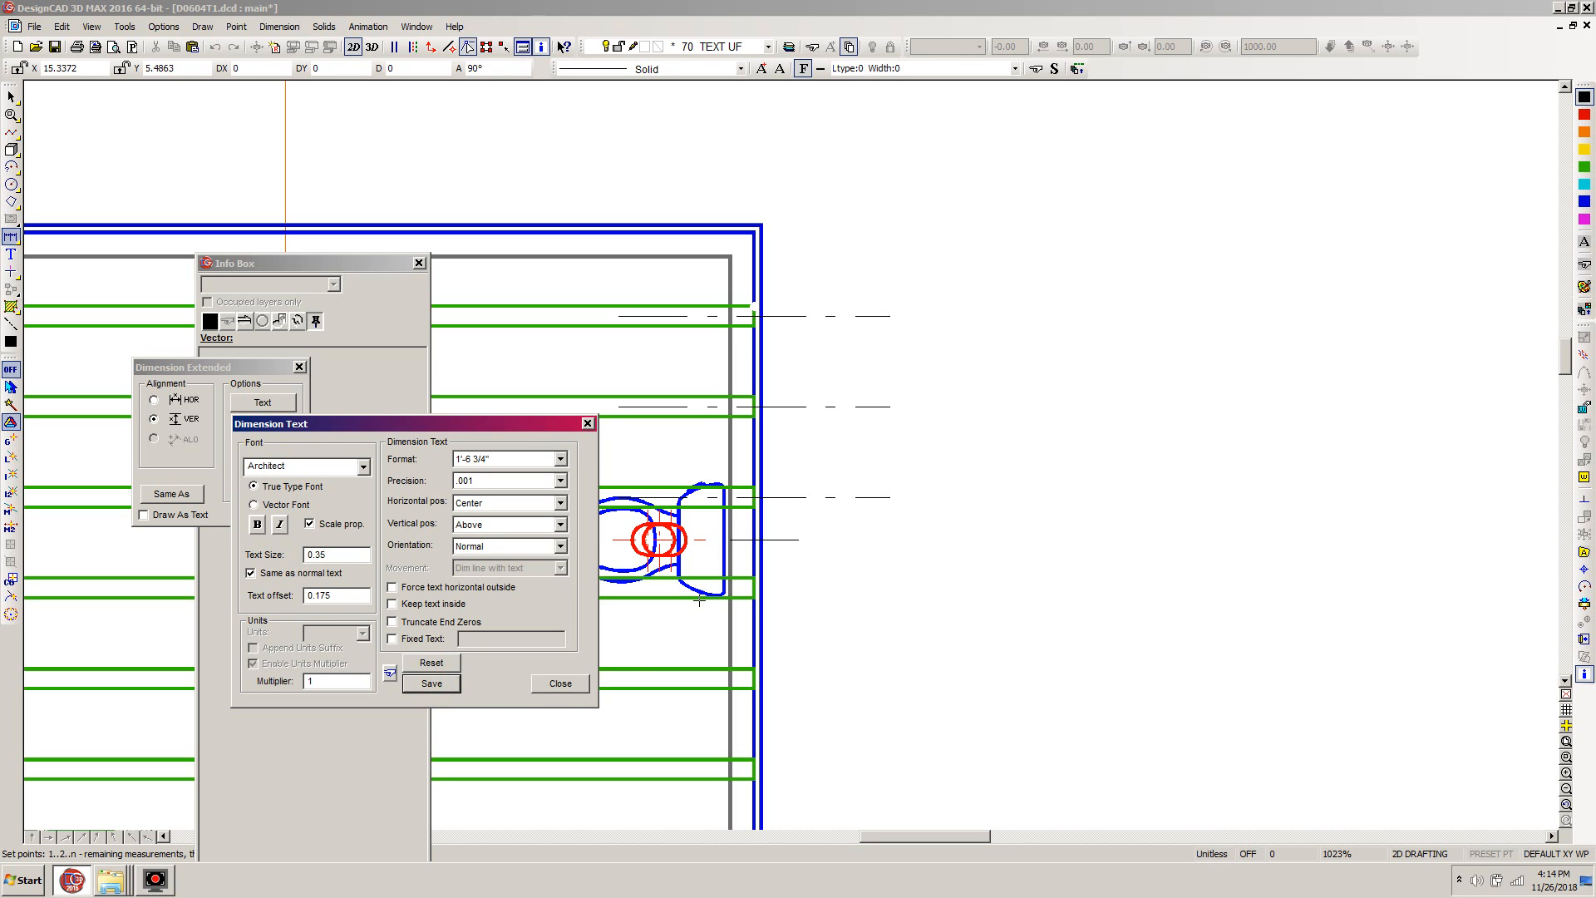
pyautogui.click(562, 685)
# - Try to dimension the joist spacing with vertical extended dimensions from the third center line up to the outer wall corner
pyautogui.click(915, 496)
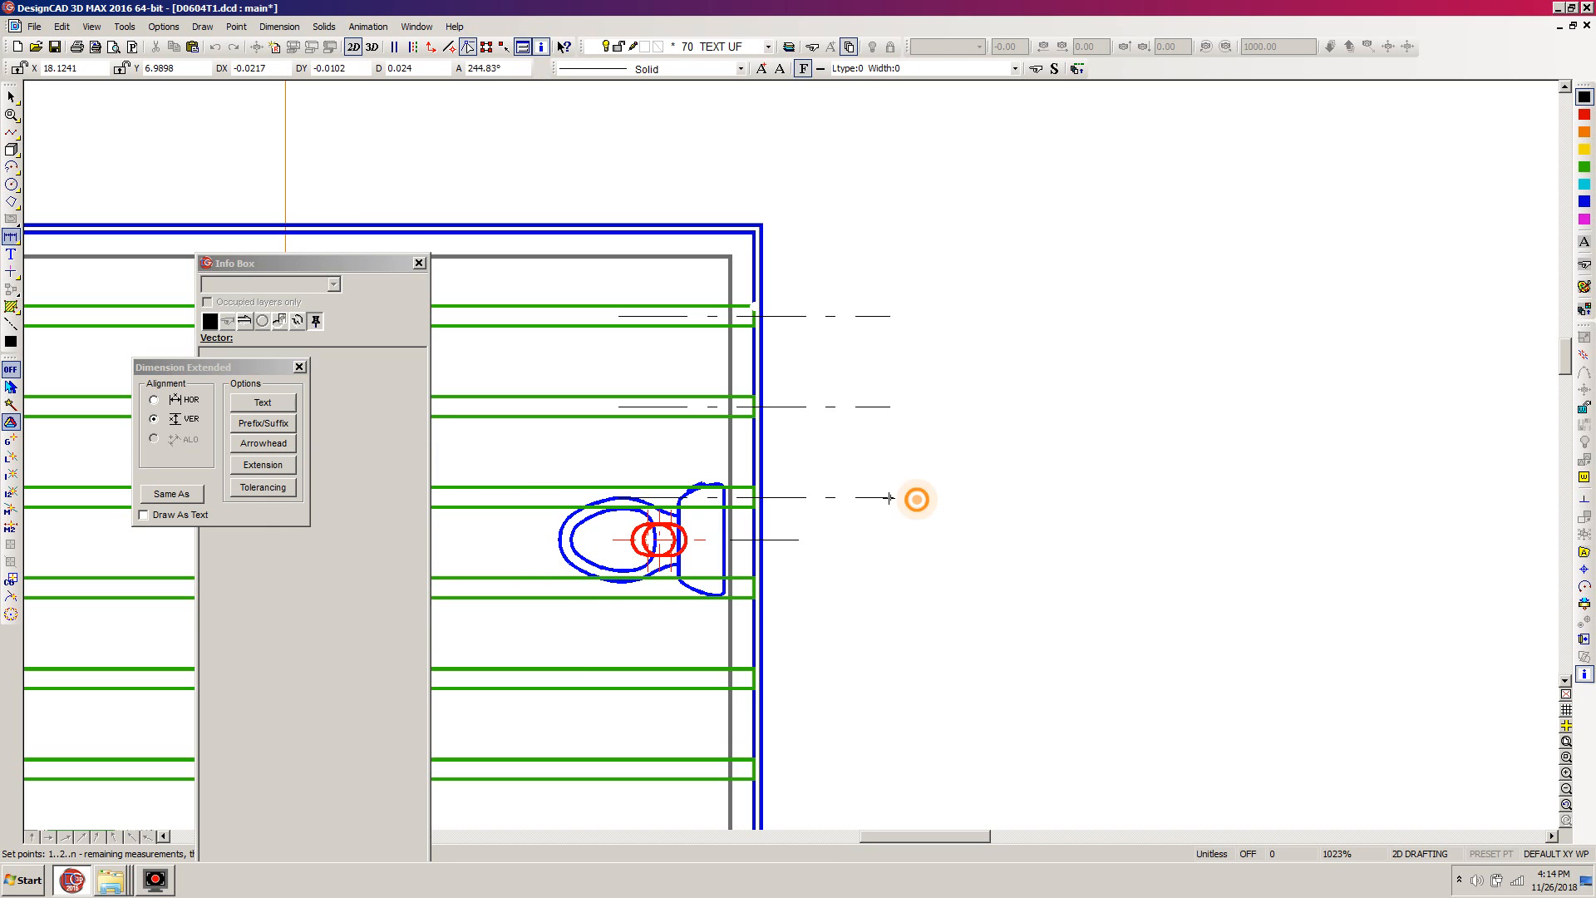
pyautogui.click(891, 407)
pyautogui.click(891, 315)
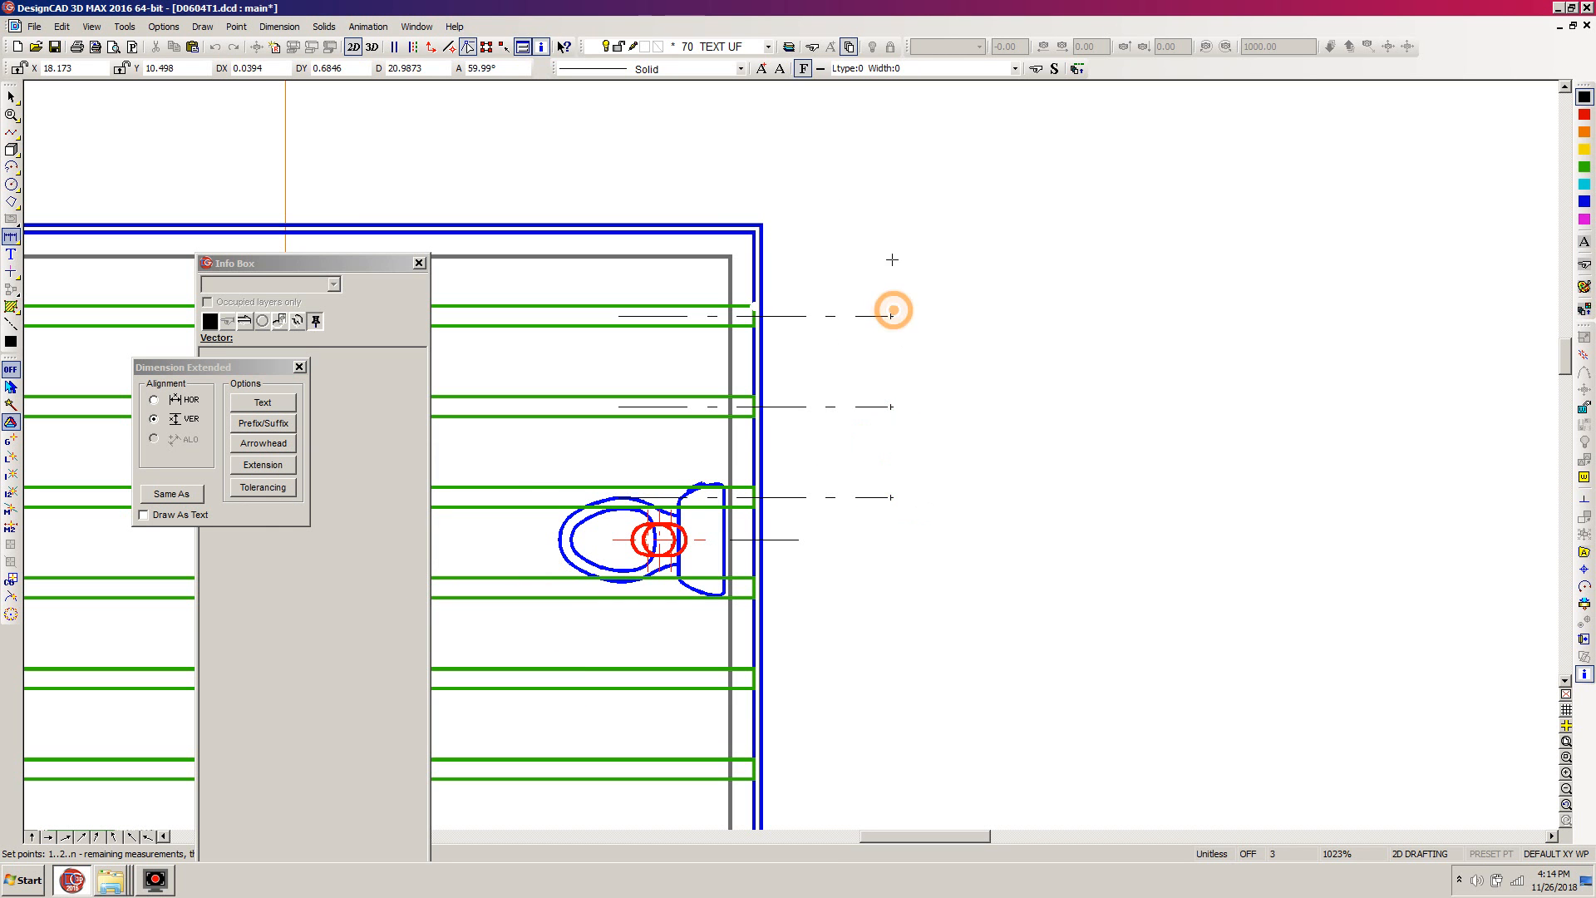
pyautogui.click(762, 224)
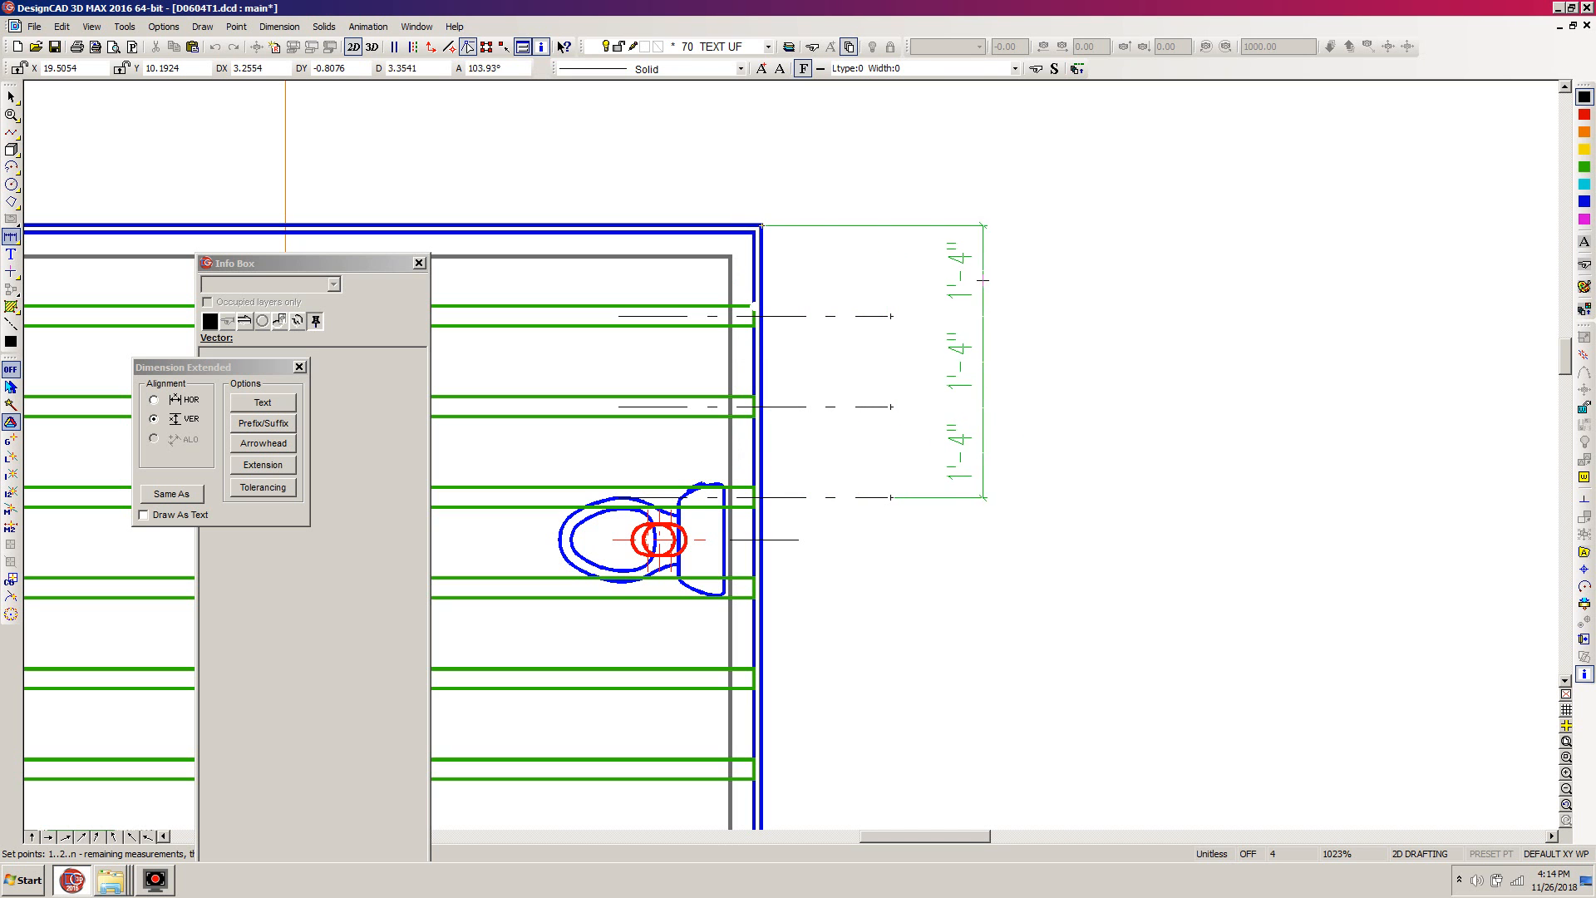
pyautogui.click(978, 280)
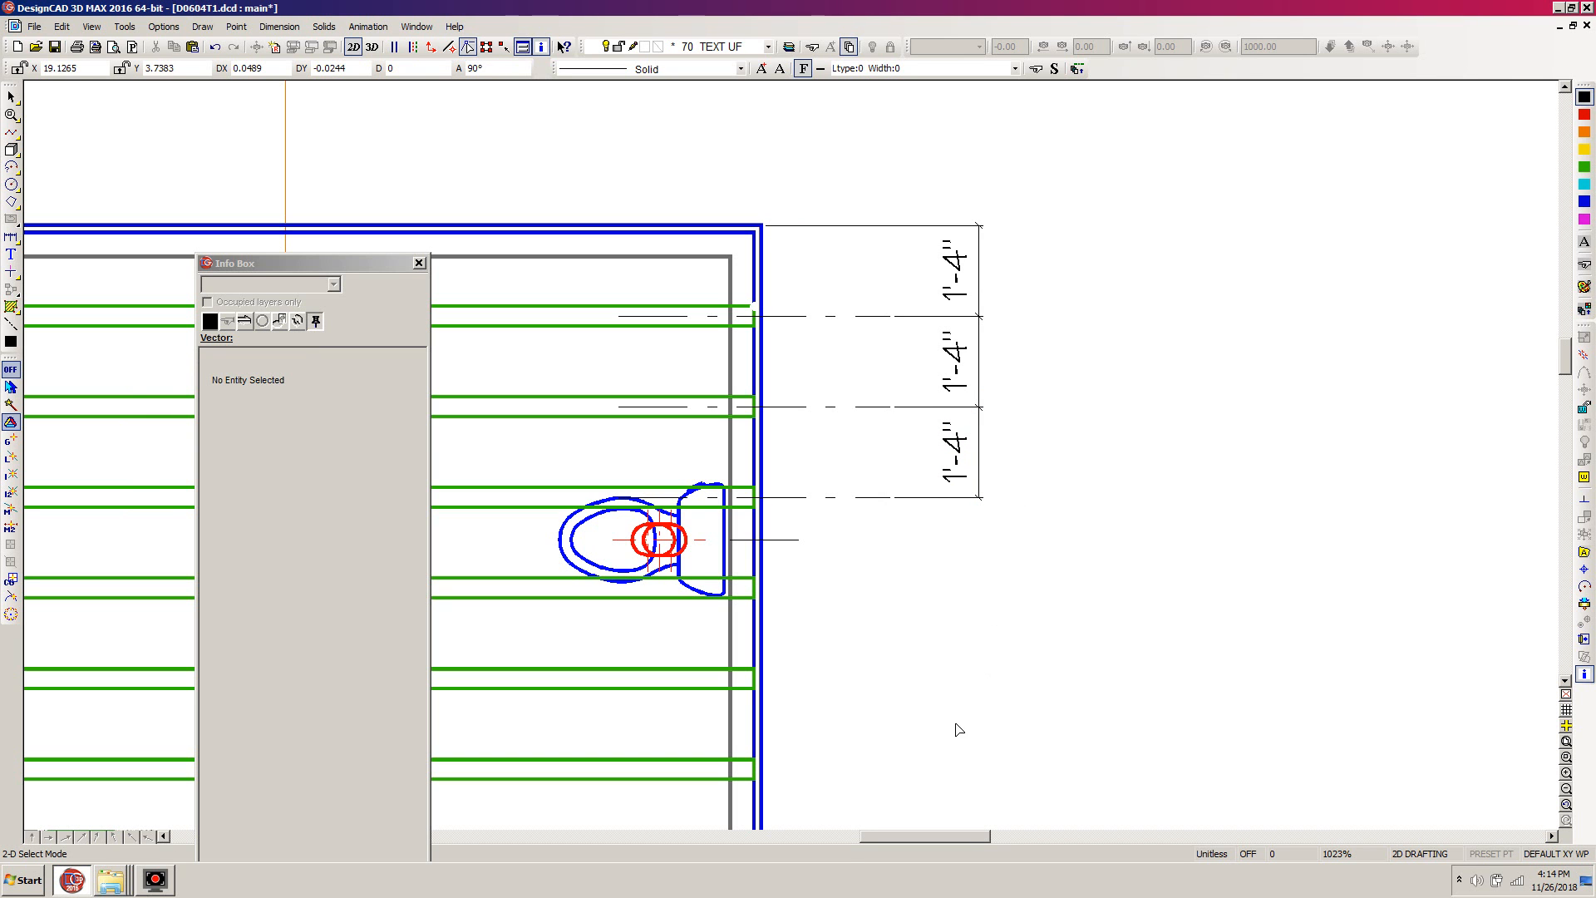
# - Check the text offset of the uppermost spacing dimension, and undo the extended dimensions
pyautogui.click(951, 267)
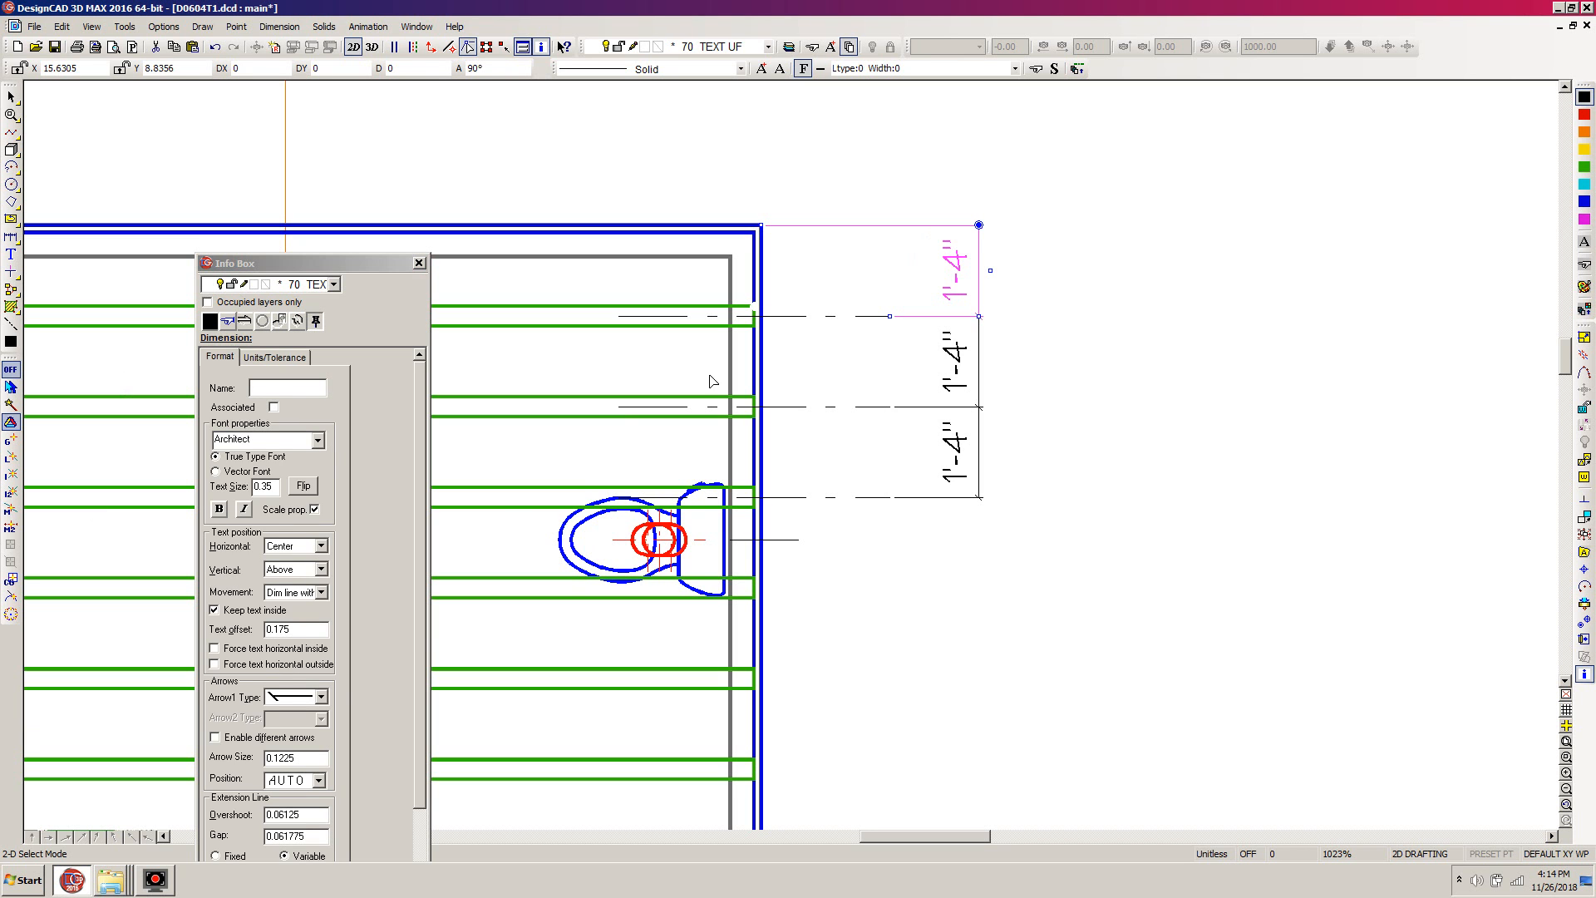
pyautogui.doubleClick(291, 629)
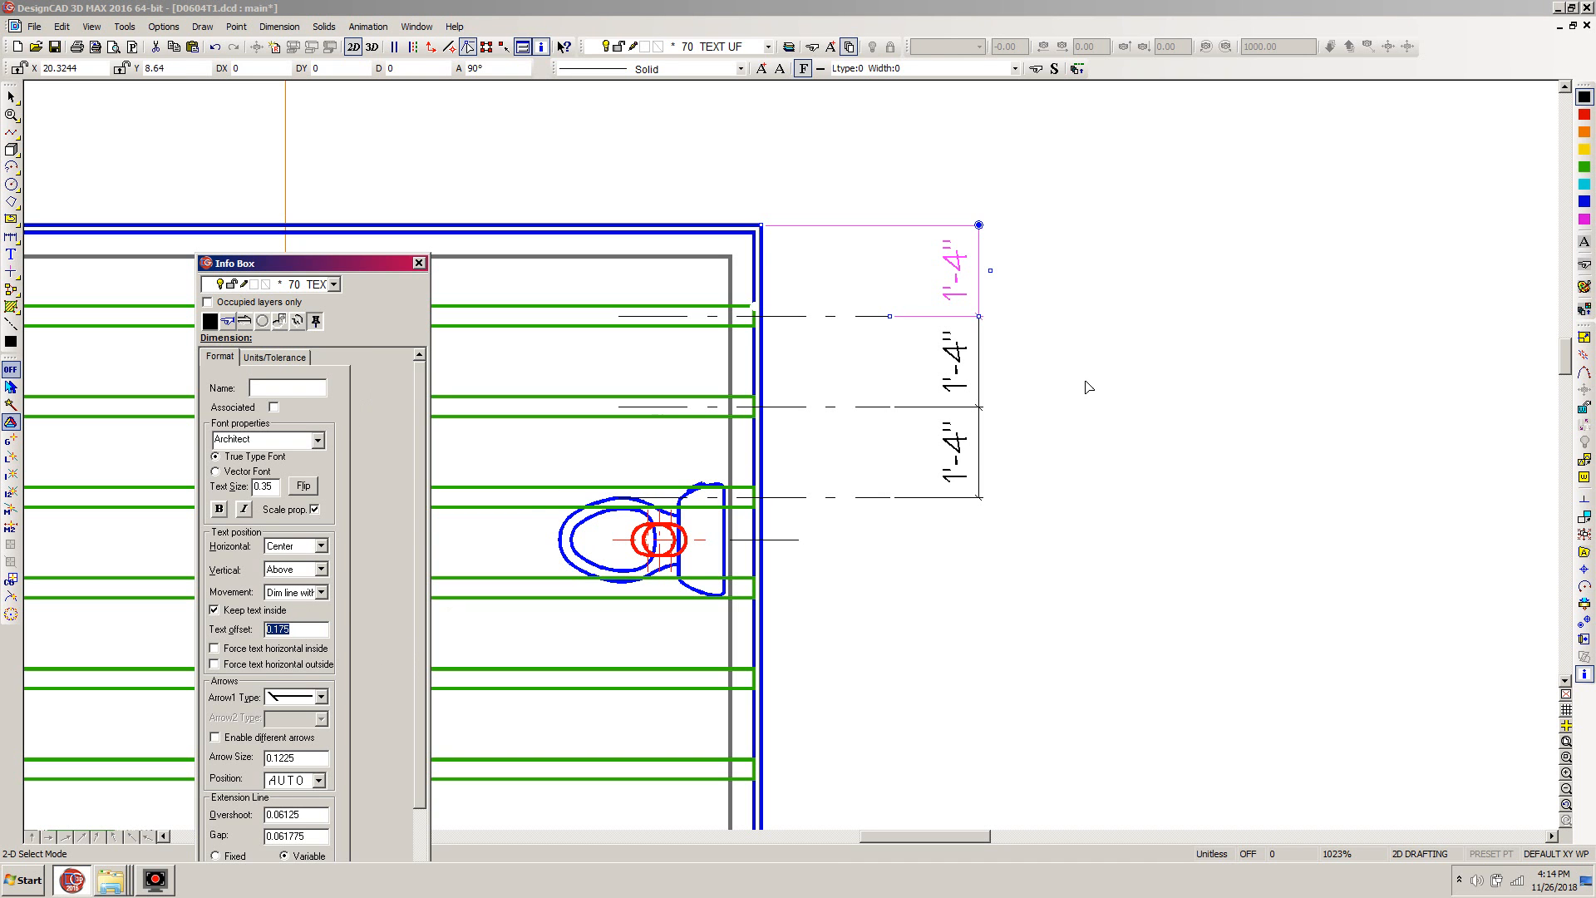
pyautogui.click(1003, 489)
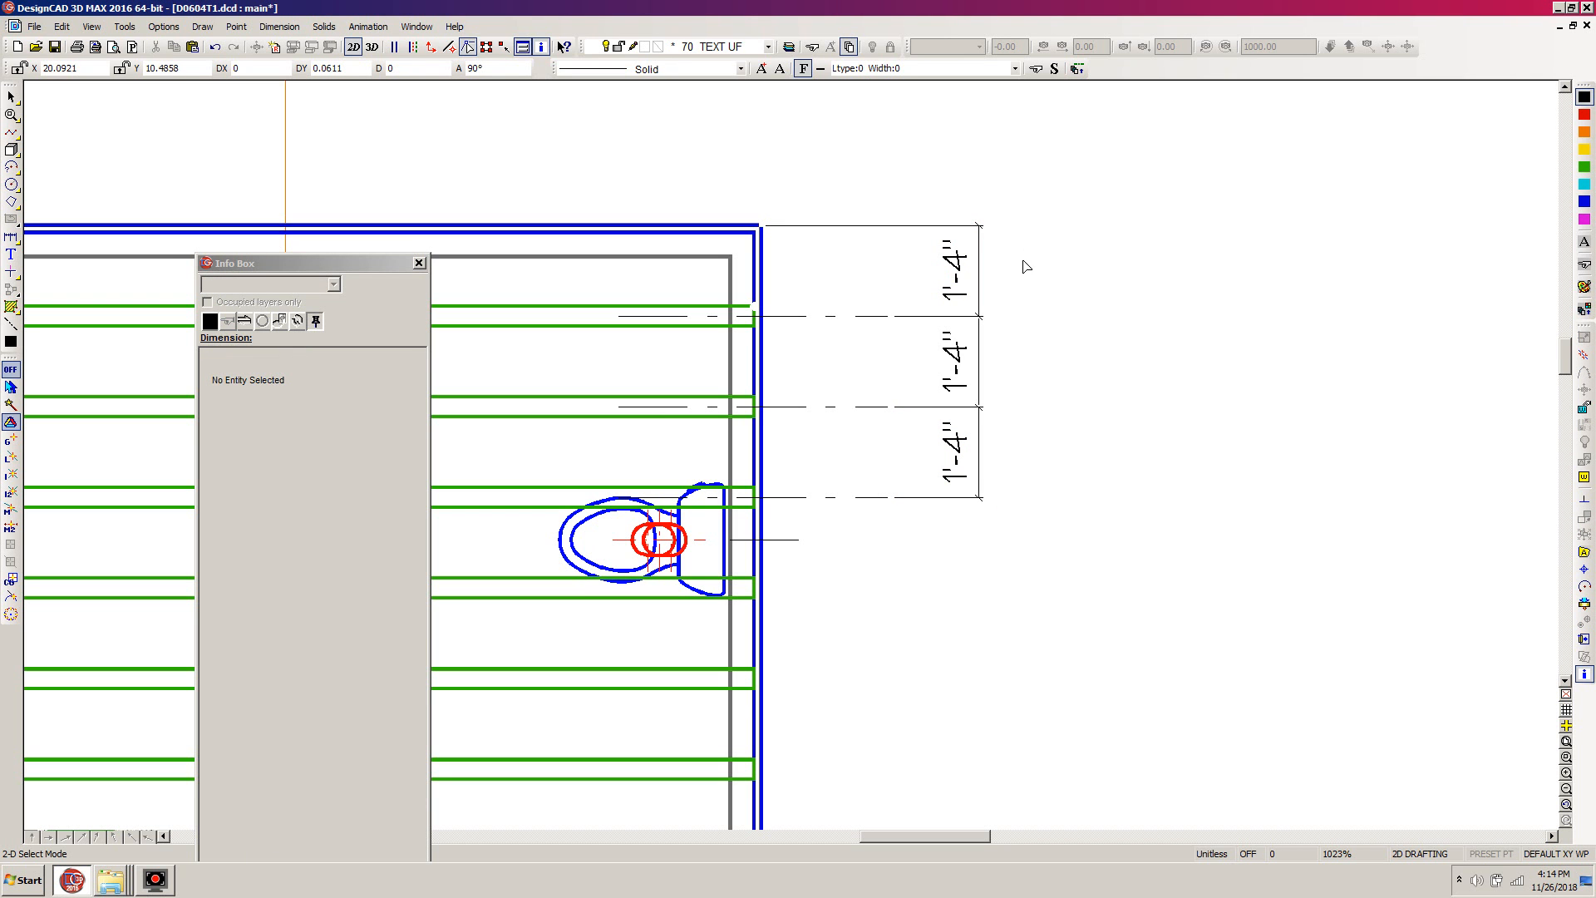
pyautogui.hotkey('ctrl', 'z')
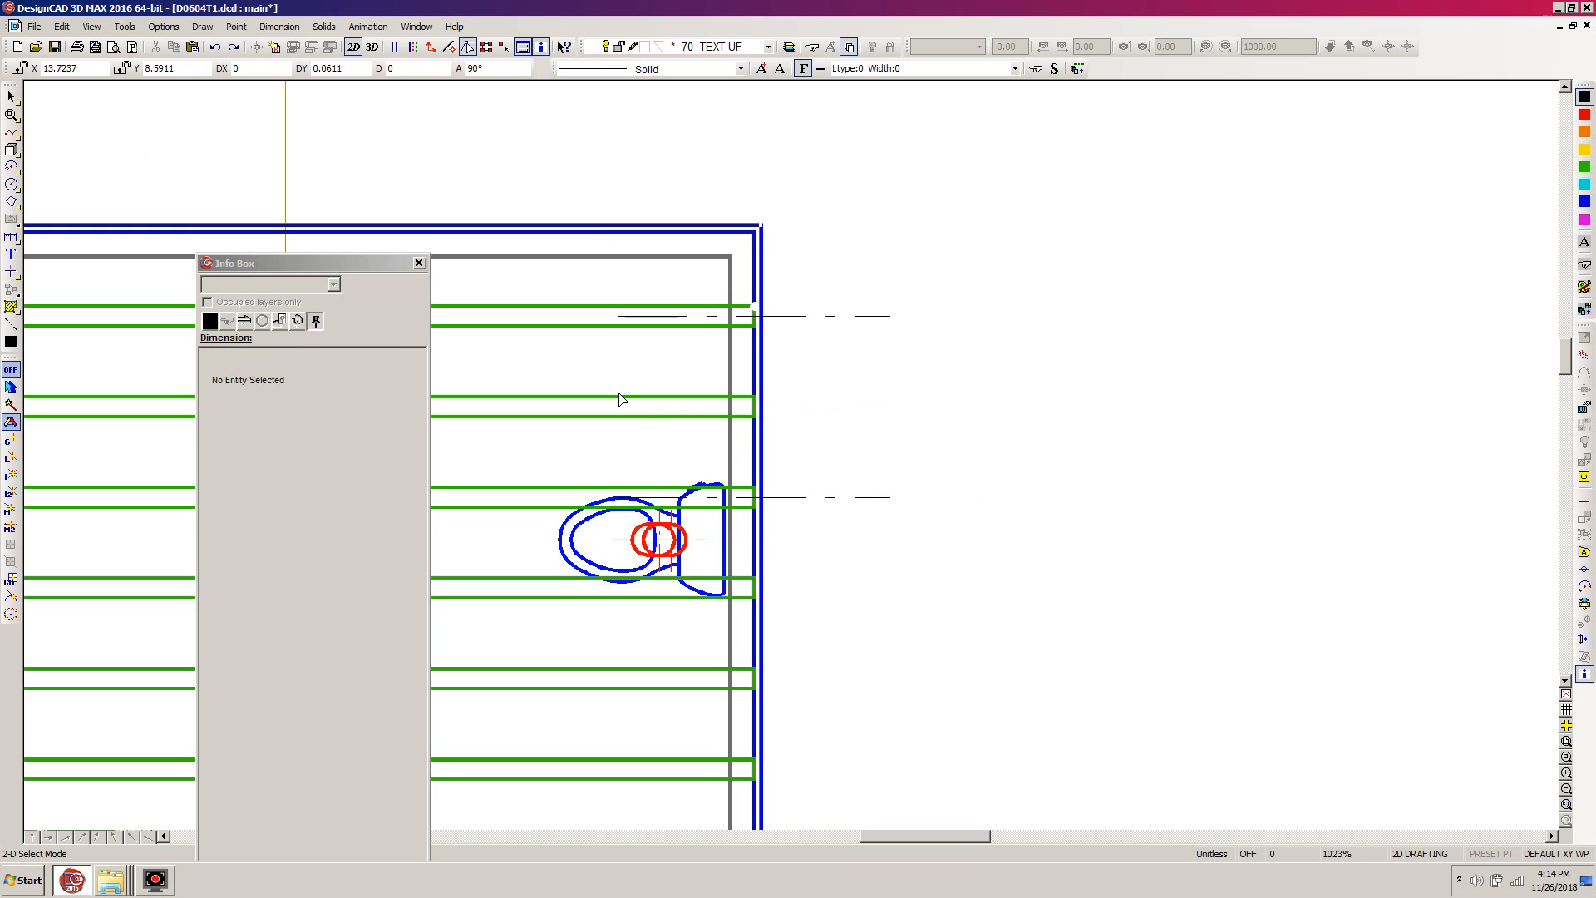
# - Examine the text settings of the linear dimension and leave the command
pyautogui.press('=')
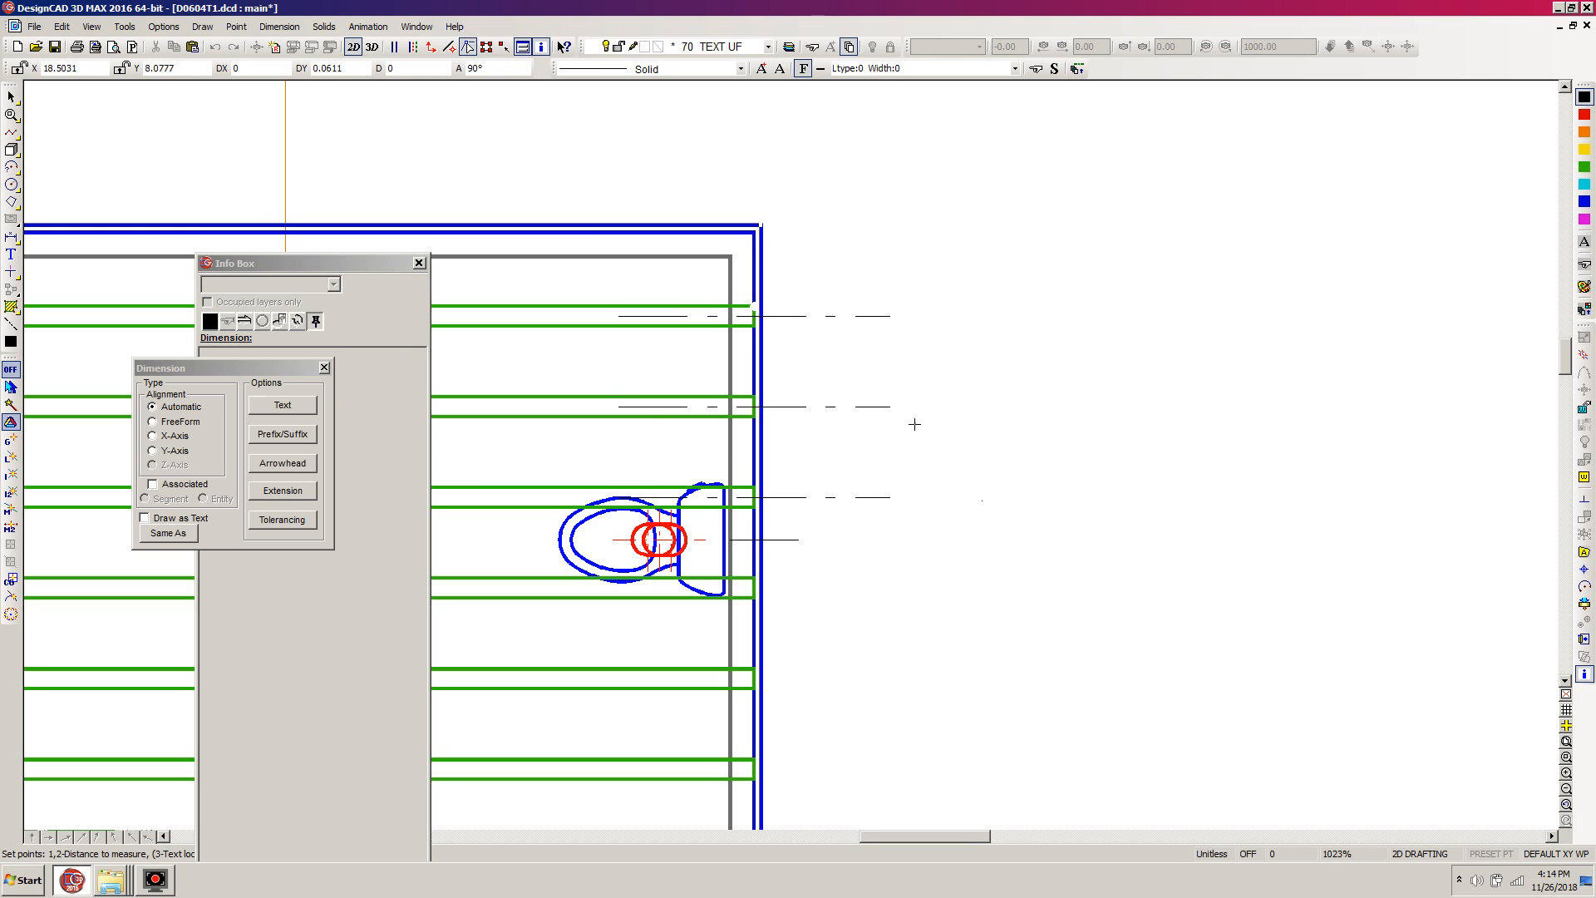
pyautogui.click(284, 402)
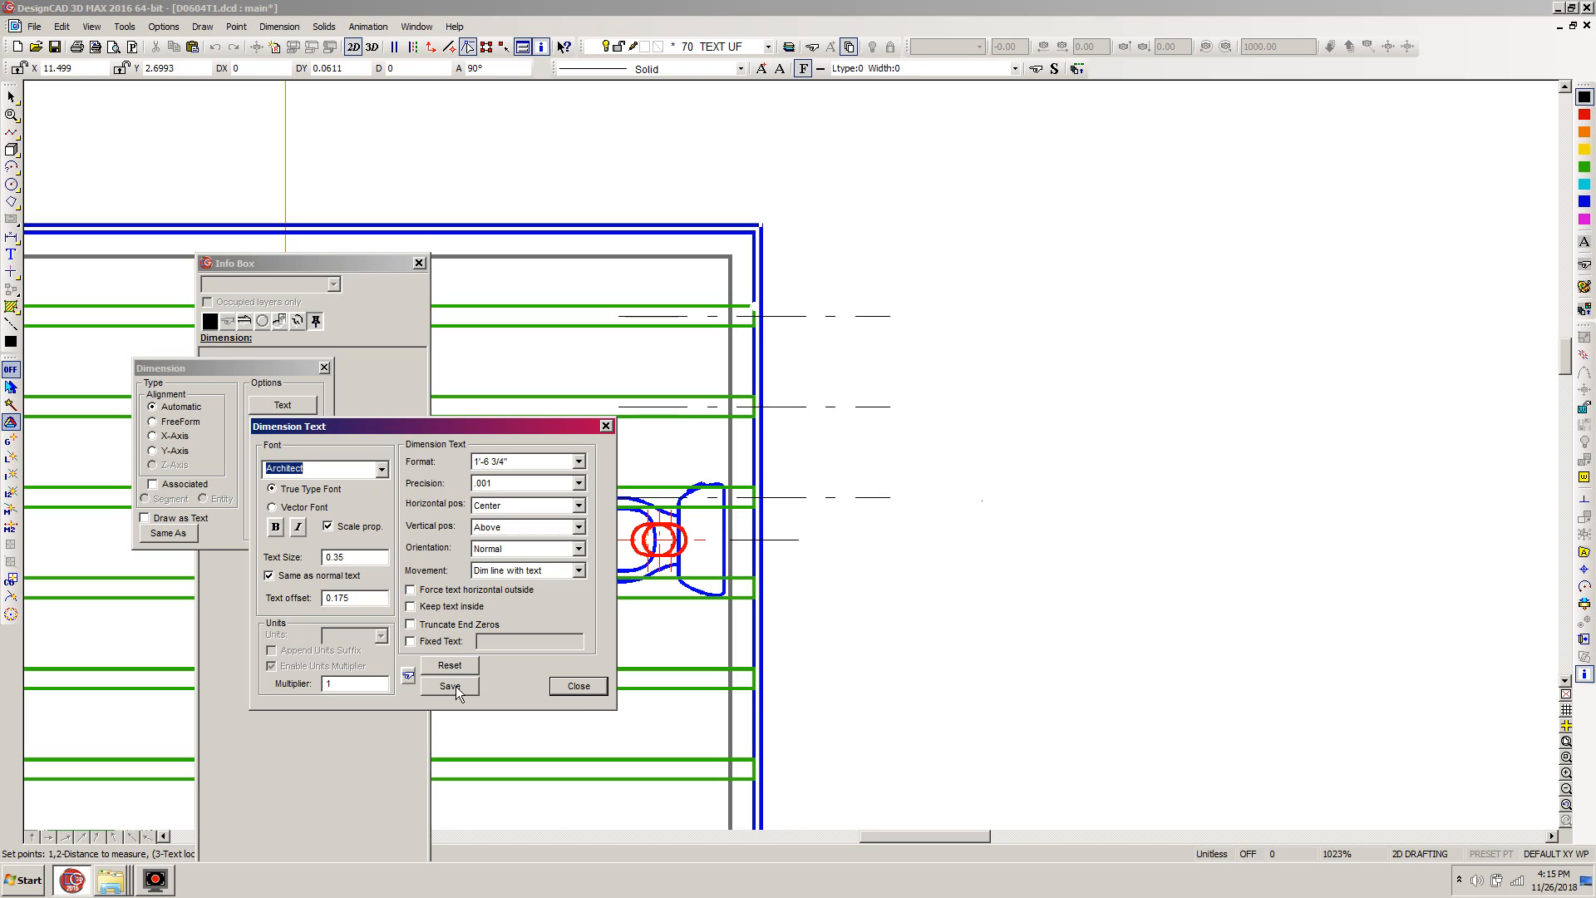
pyautogui.click(582, 689)
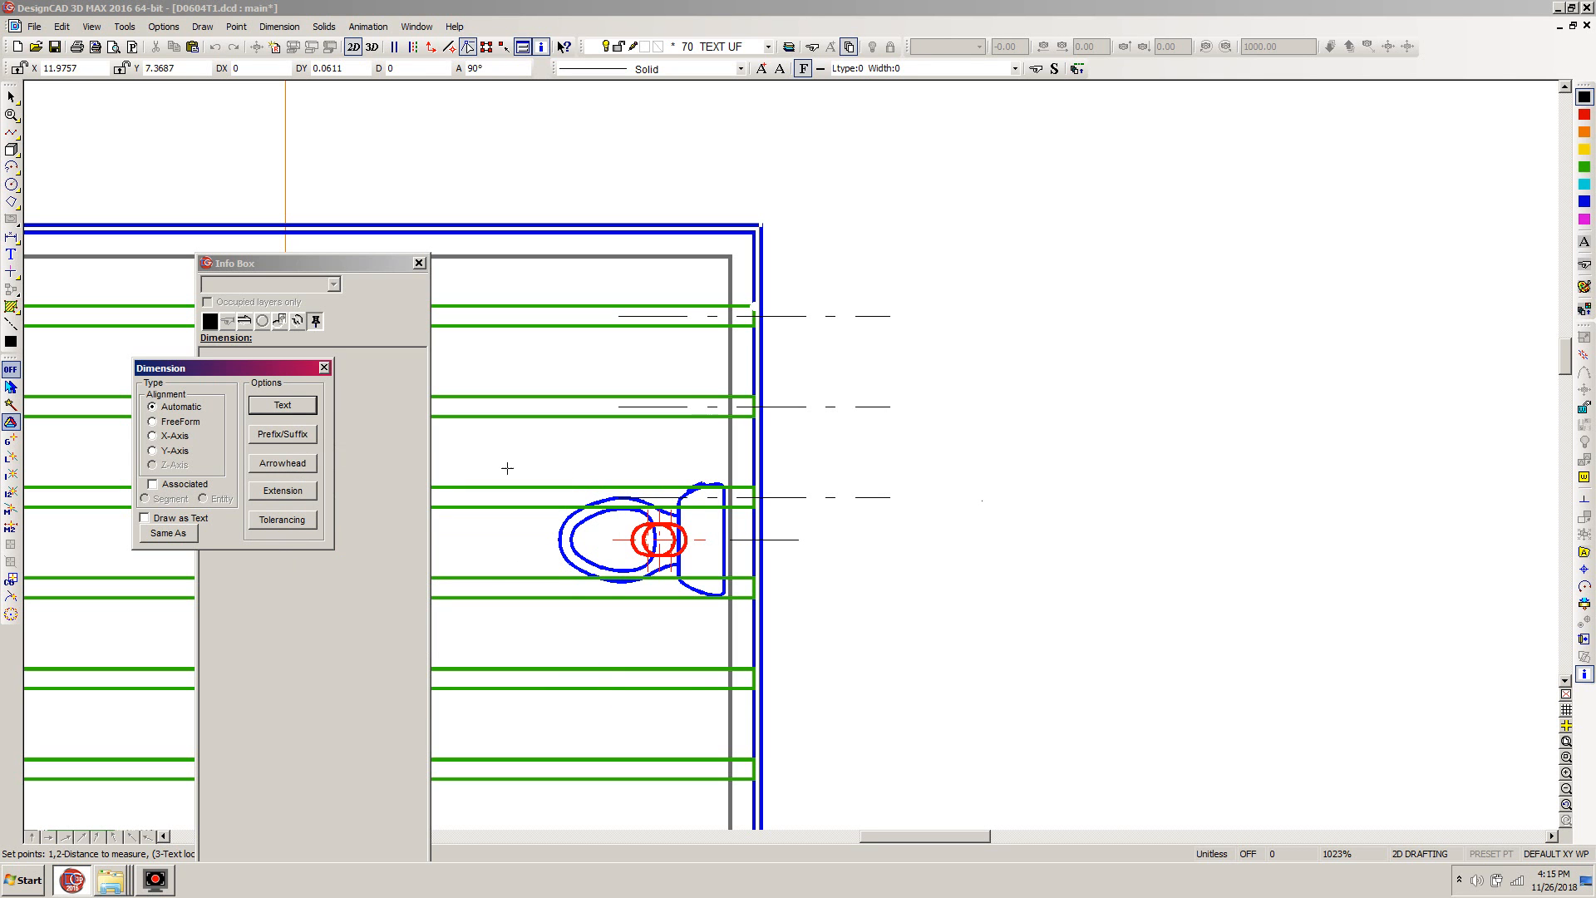
pyautogui.click(917, 472)
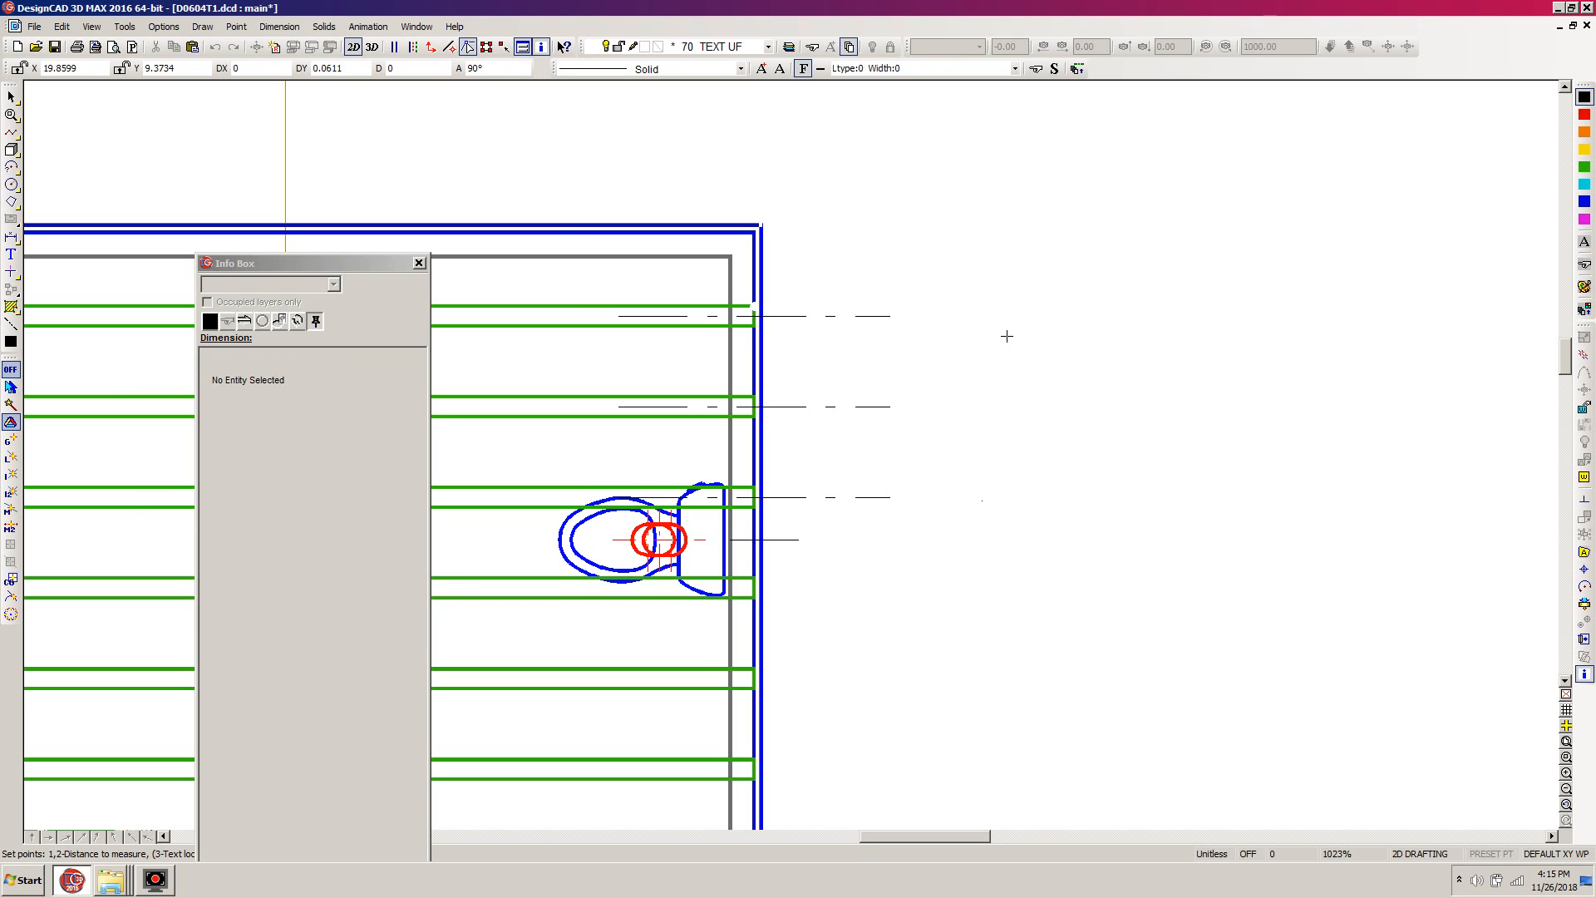
# - Set the default extension line overshoot and gap to 0.175 for the Dimension Extended type
pyautogui.press('o')
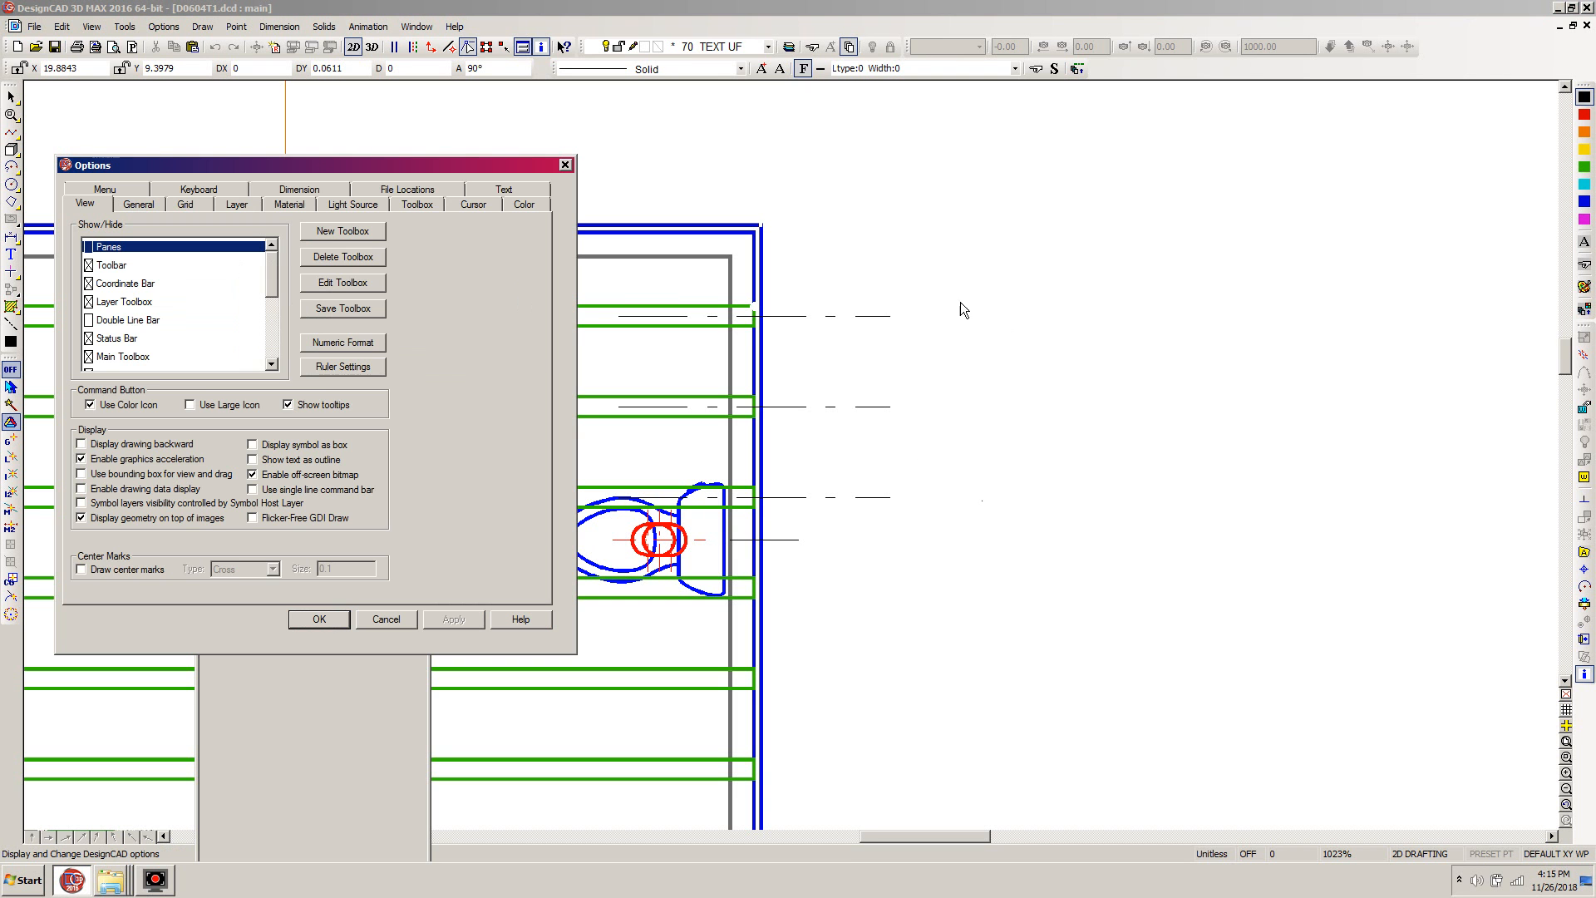
pyautogui.click(291, 191)
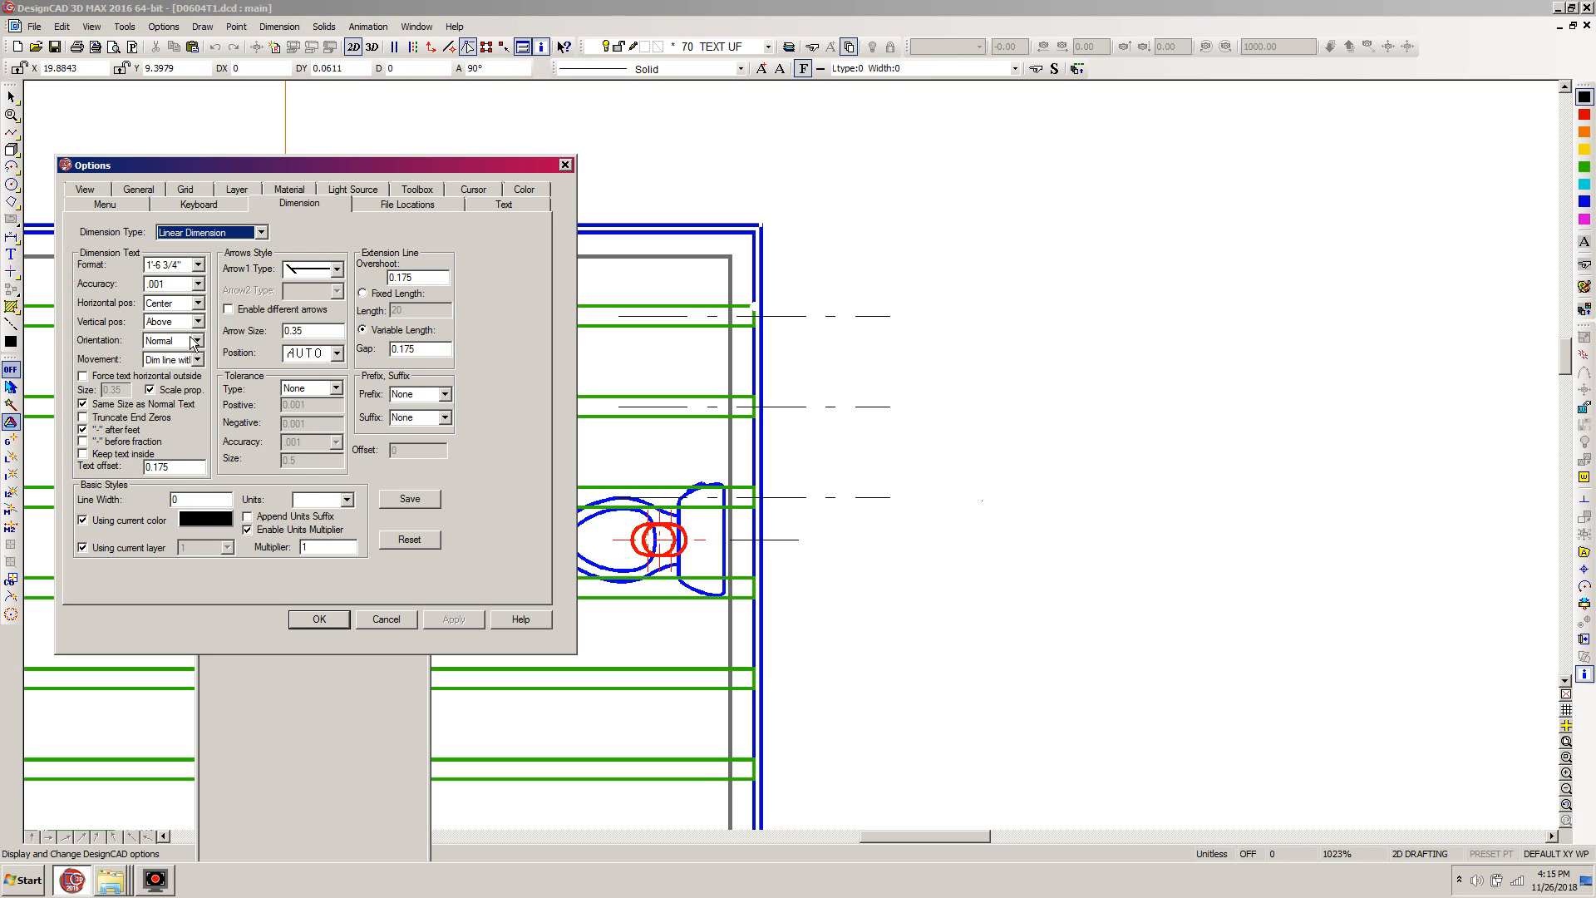
pyautogui.click(261, 233)
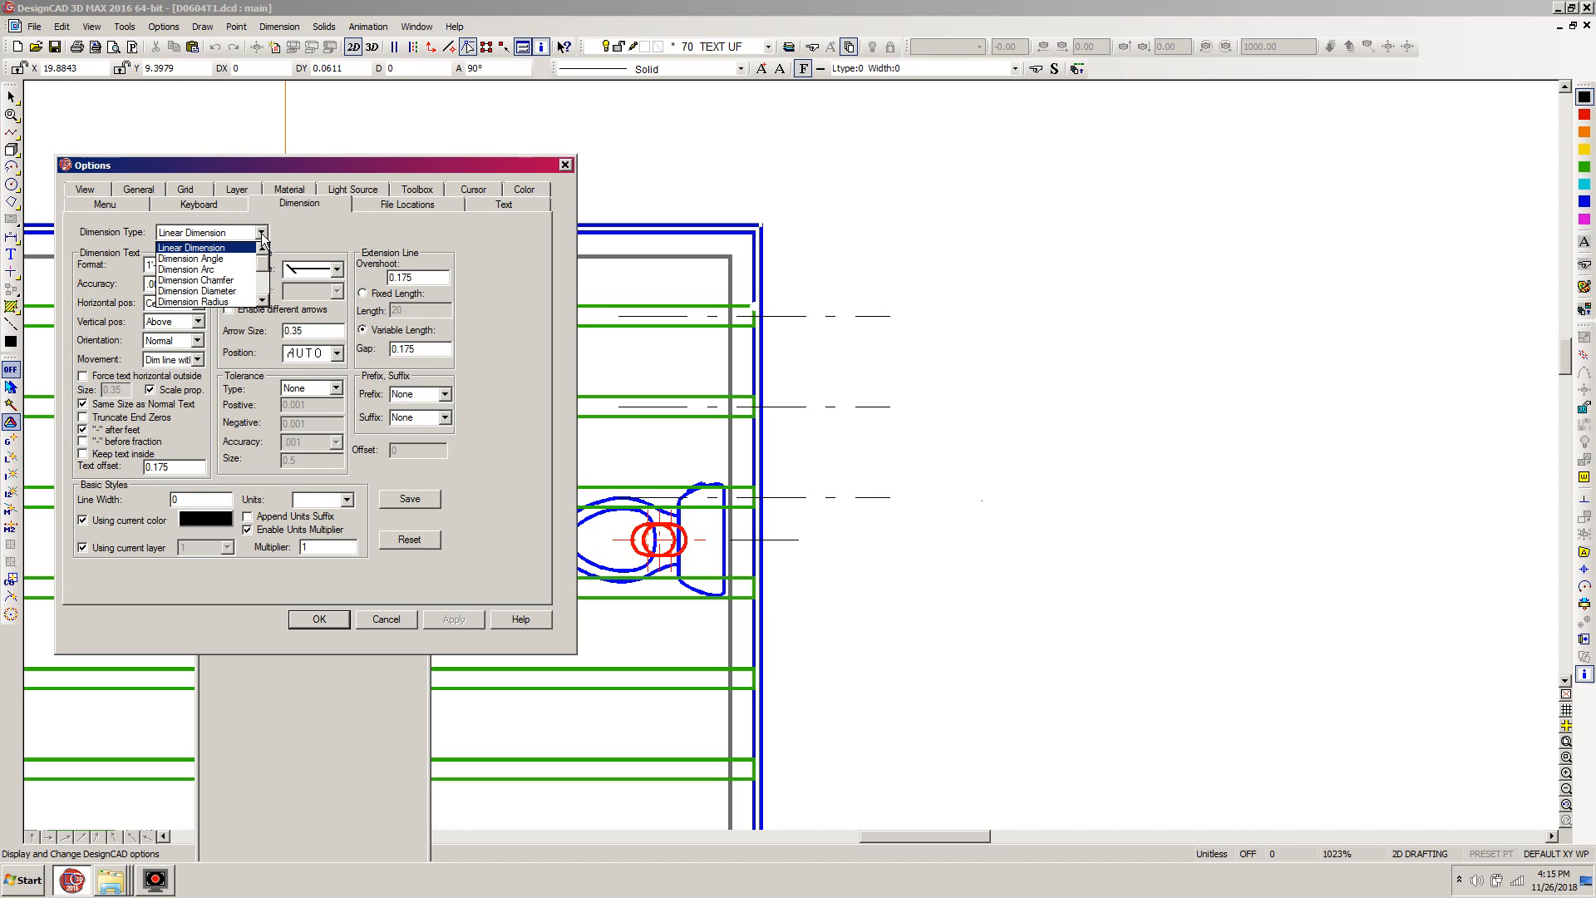
pyautogui.click(262, 300)
pyautogui.click(262, 300)
pyautogui.click(241, 295)
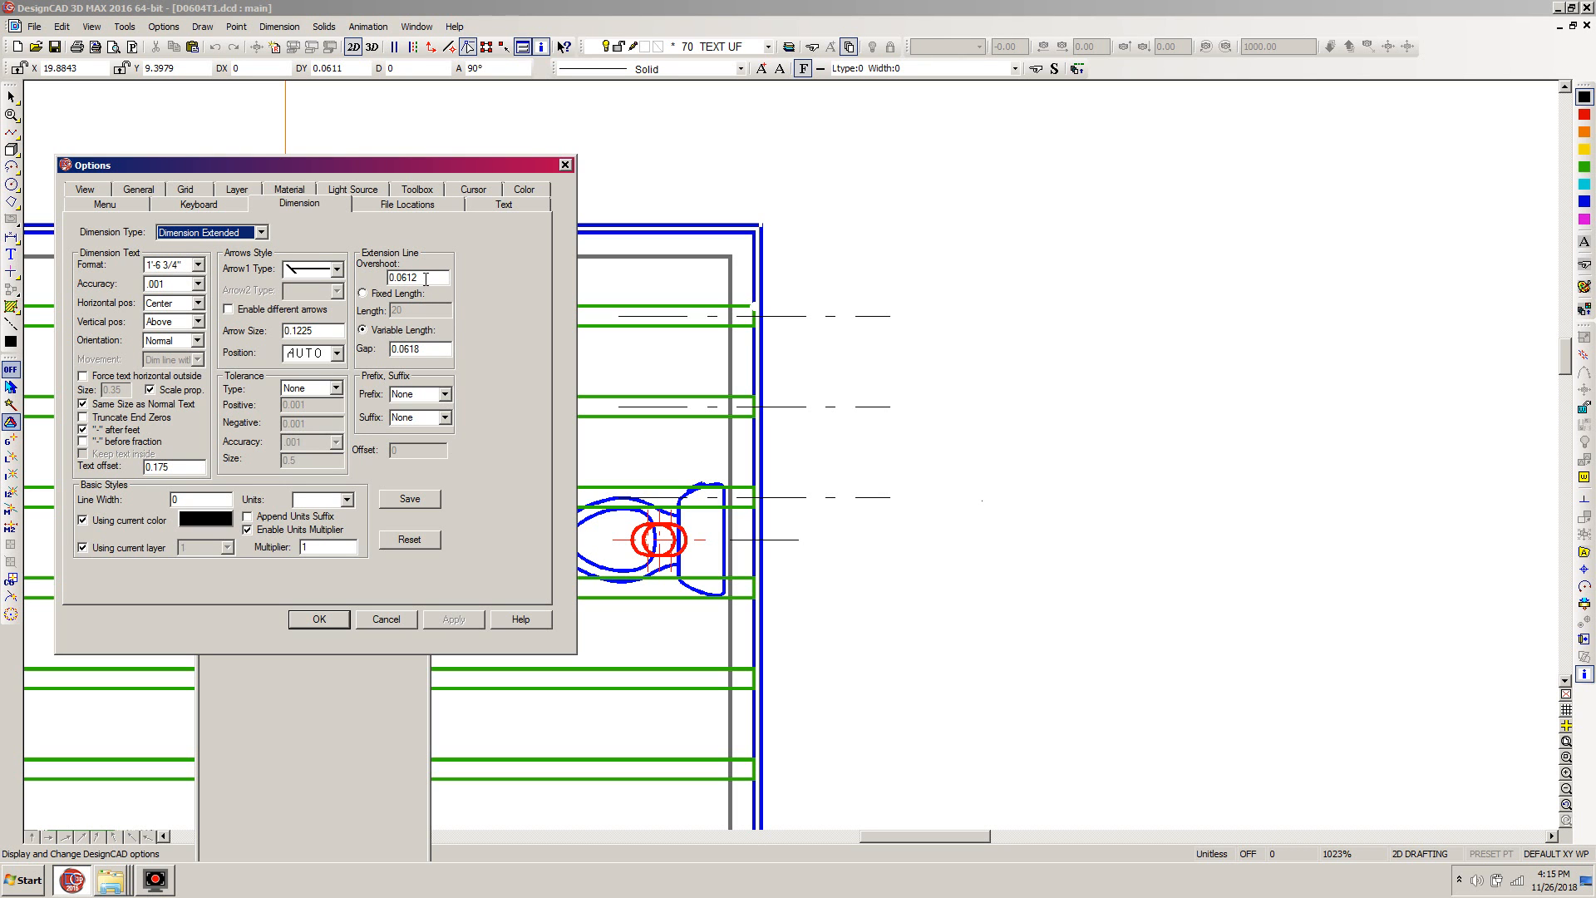
pyautogui.doubleClick(426, 279)
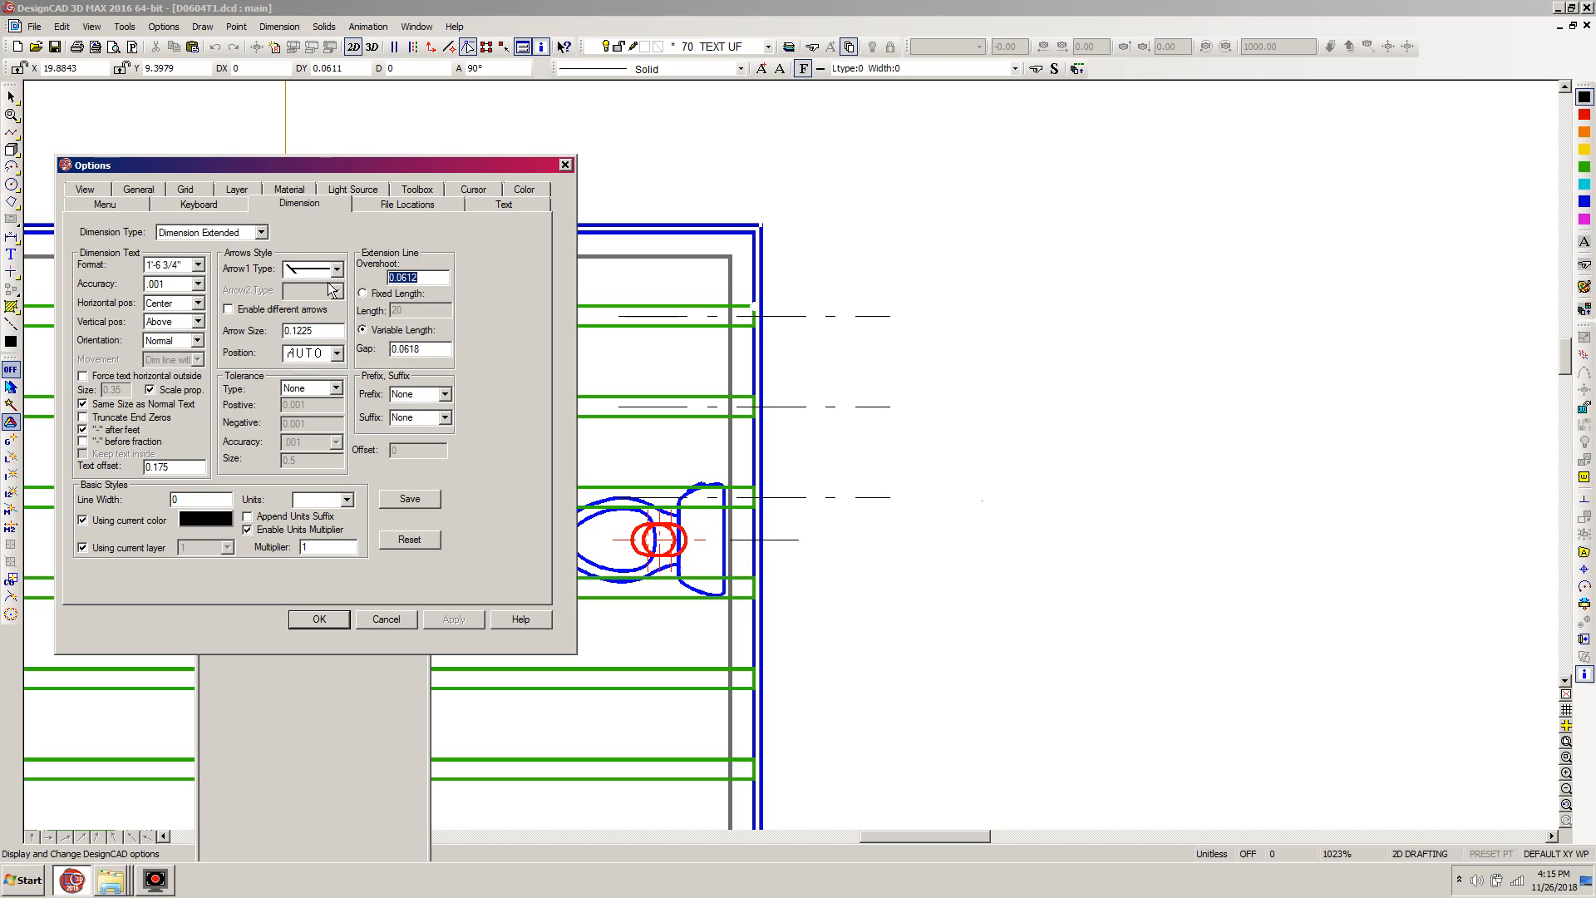
pyautogui.write('0')
pyautogui.doubleClick(423, 280)
pyautogui.hotkey('ctrl', 'c')
pyautogui.doubleClick(430, 352)
pyautogui.hotkey('ctrl', 'v')
# - Set the Dimension Extended arrow size to .35 and save the defaults
pyautogui.moveTo(320, 330); pyautogui.dragTo(232, 330)
pyautogui.write('.')
pyautogui.click(410, 499)
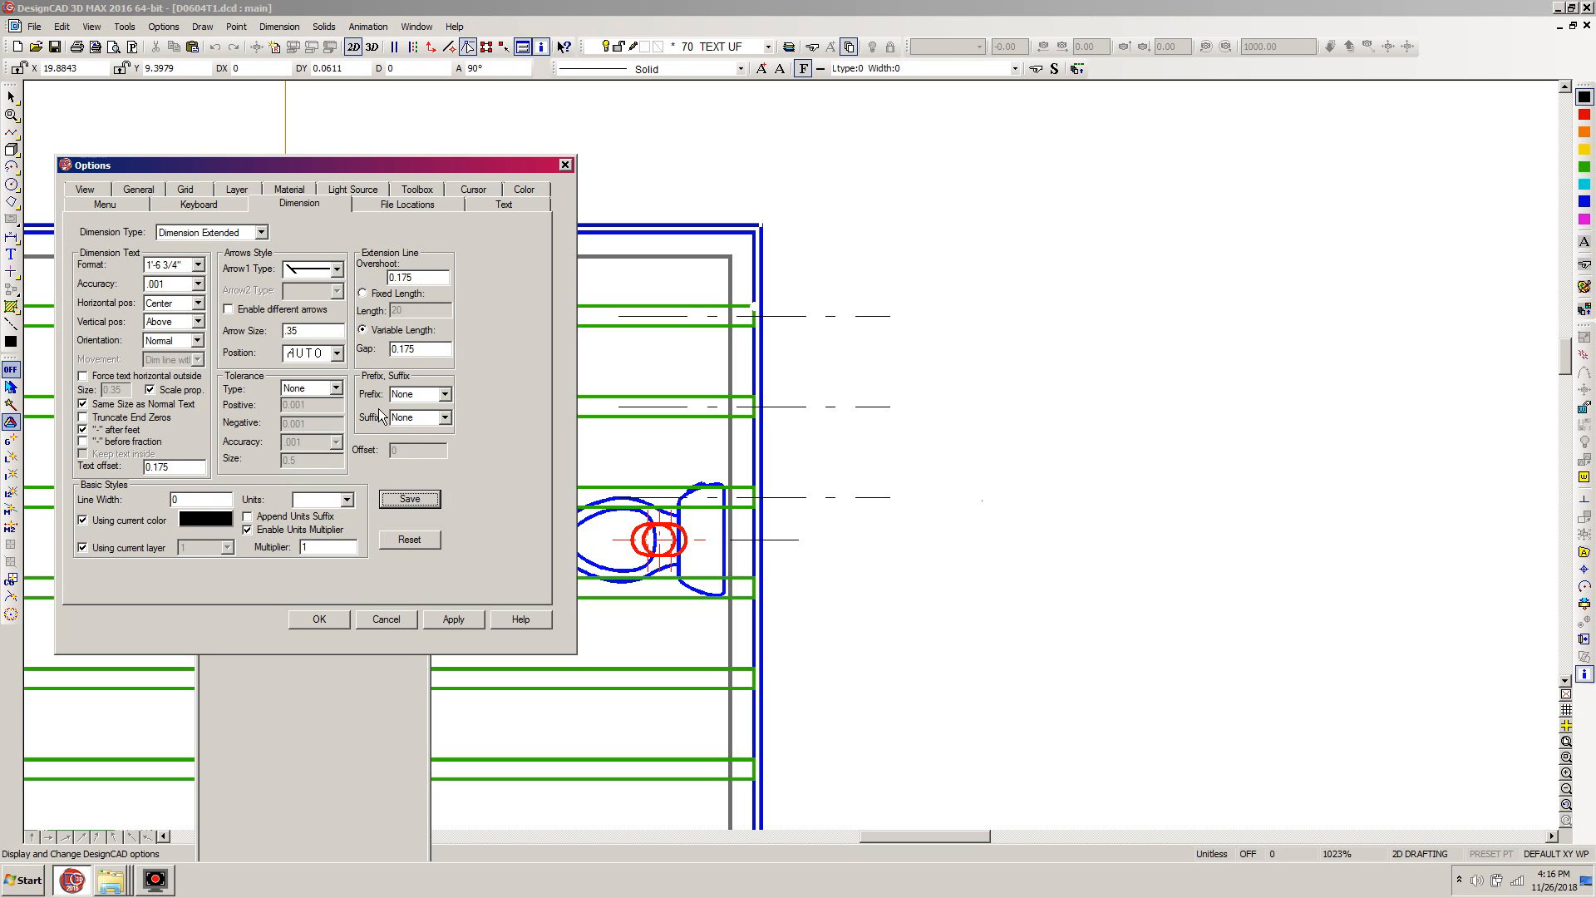
# - Set the Dimension Progressive defaults to overshoot 0.175, gap 0.175 and arrow size .35, then save and apply the options
pyautogui.click(406, 504)
pyautogui.click(404, 499)
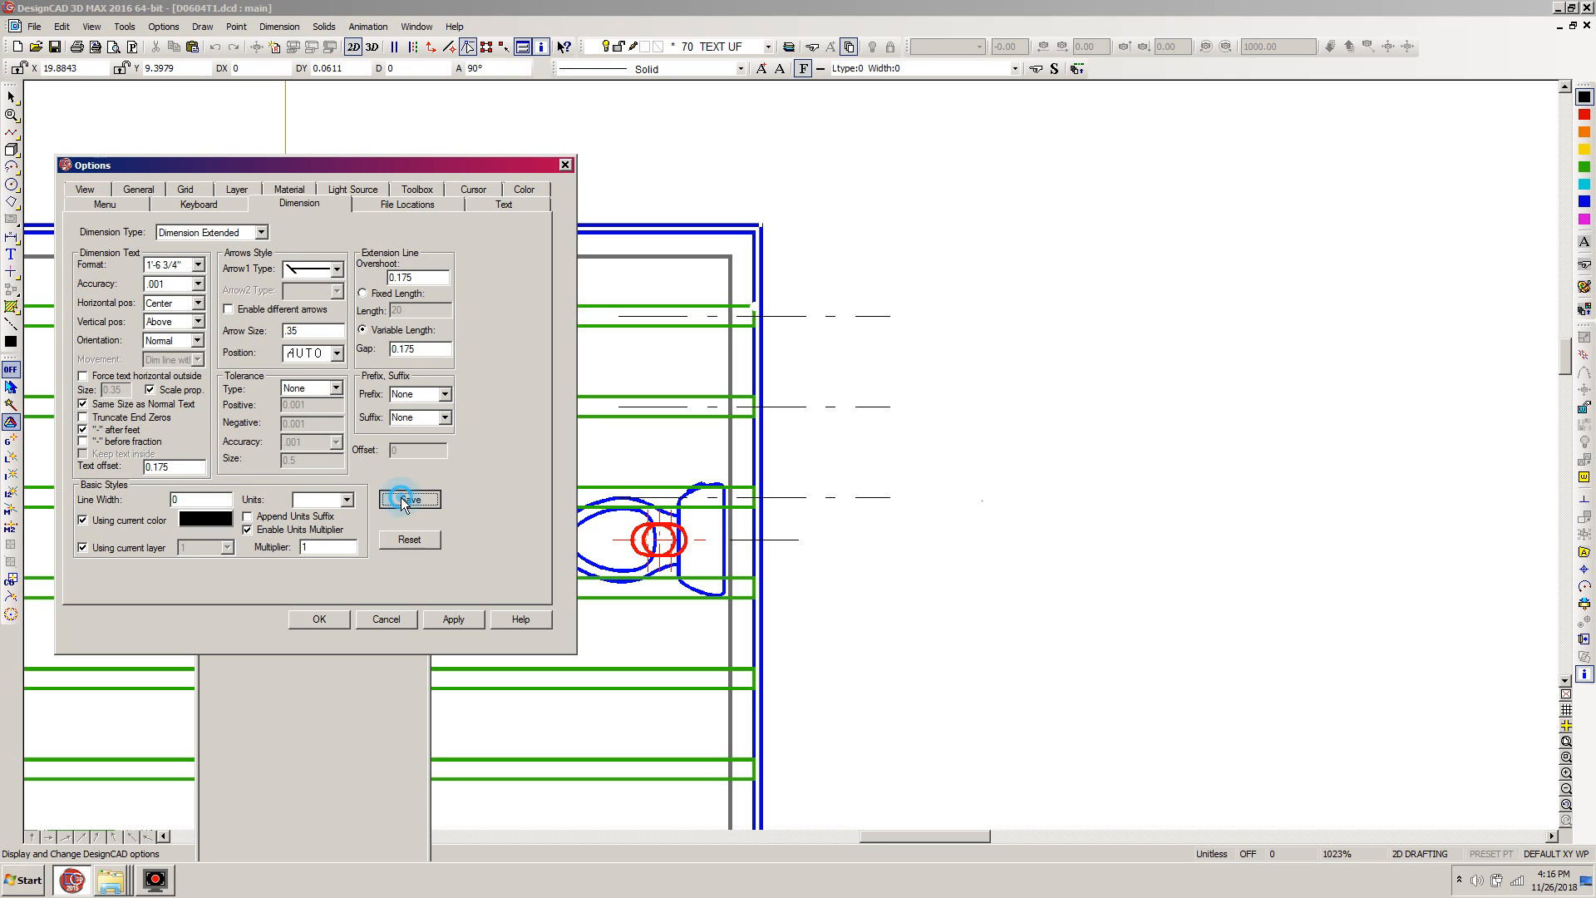
pyautogui.click(456, 620)
pyautogui.click(319, 620)
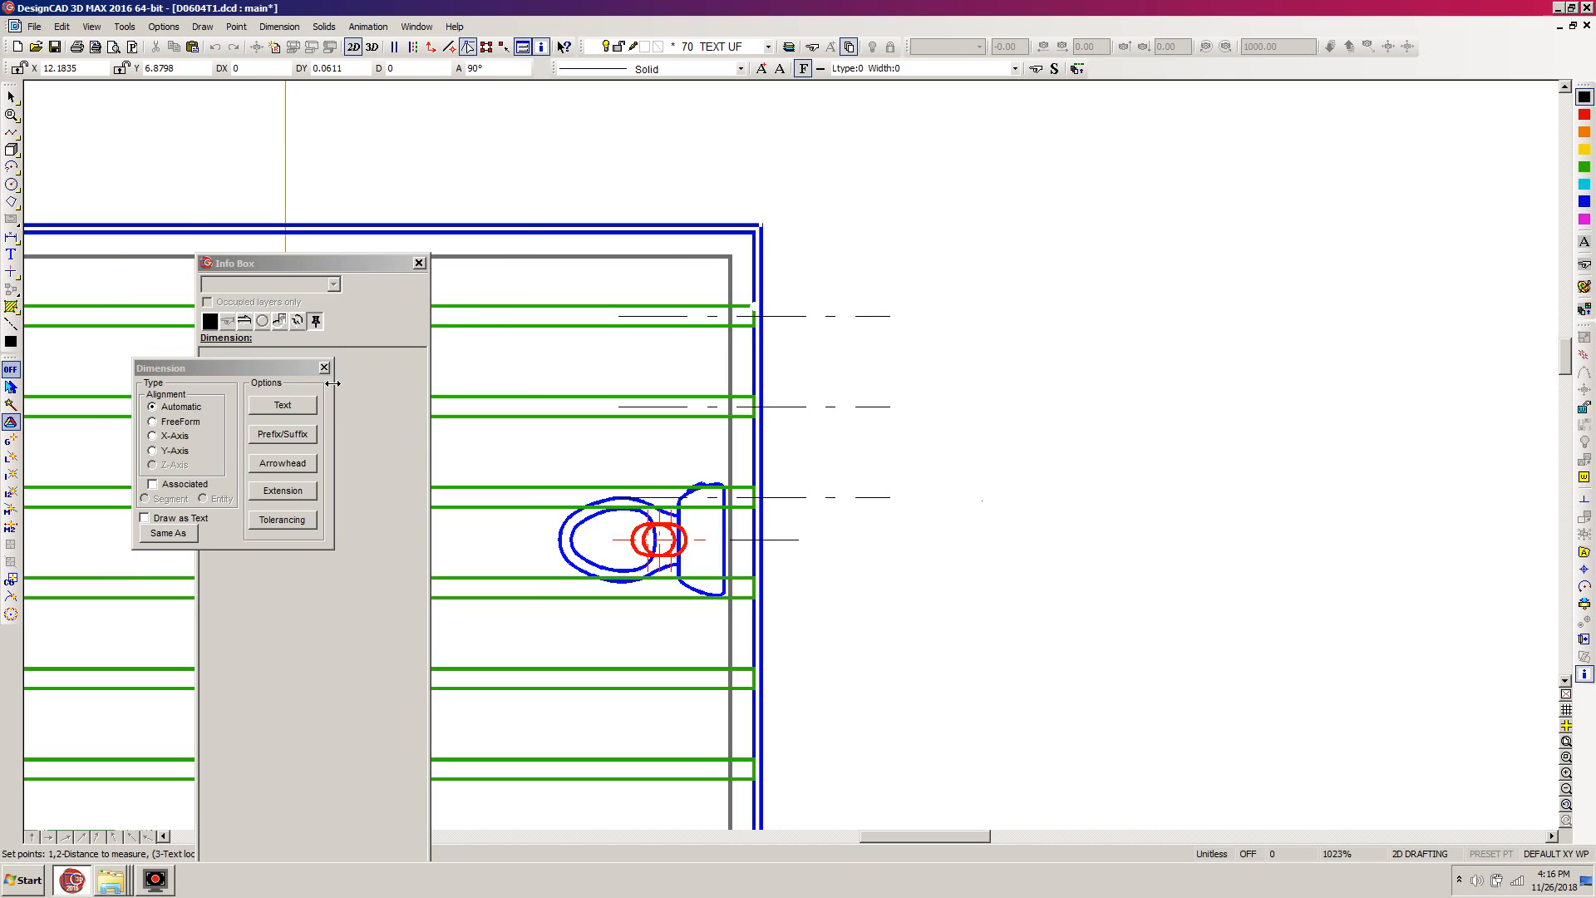
pyautogui.click(325, 367)
# - Dimension the joist spacing with vertical extended dimensions from the third center line up to the outer wall corner, outside the wall
pyautogui.click(13, 185)
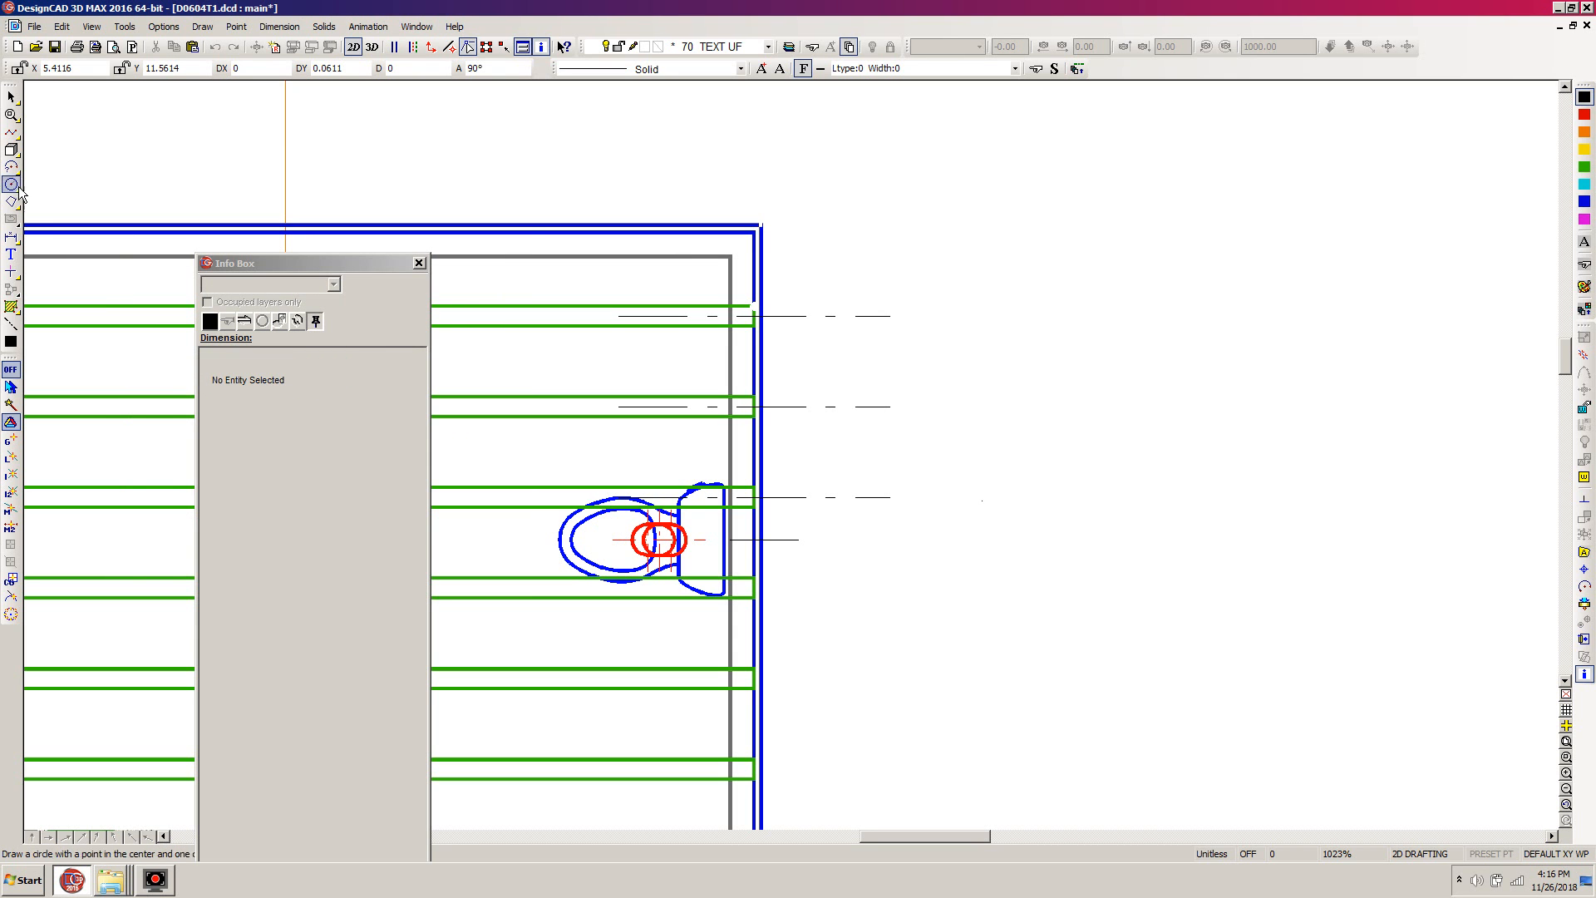
pyautogui.click(11, 239)
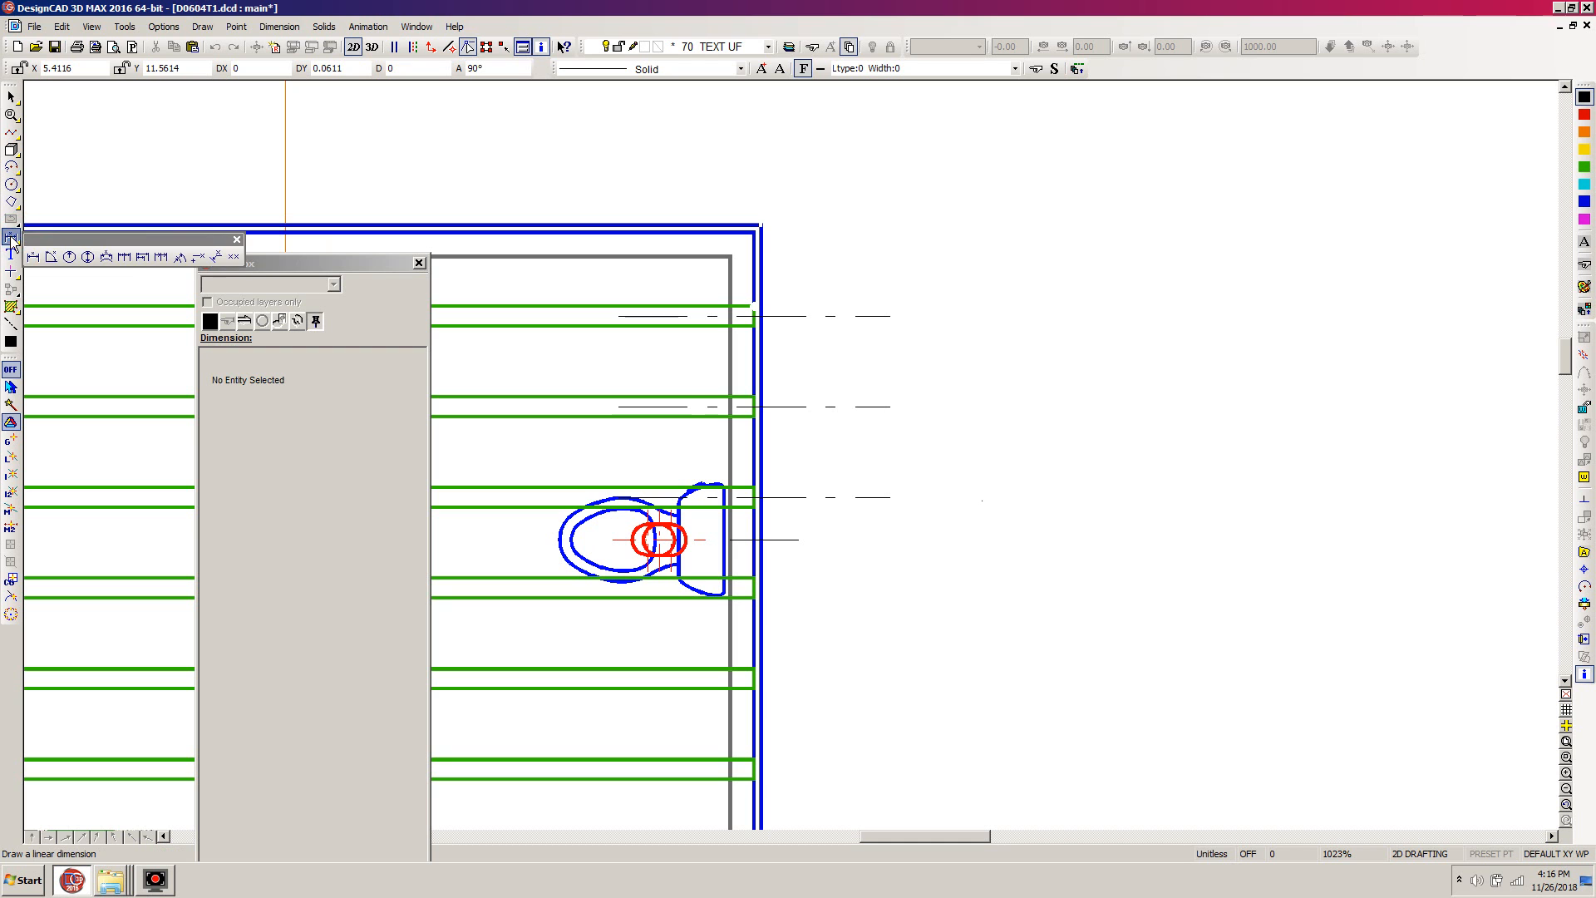
pyautogui.click(124, 257)
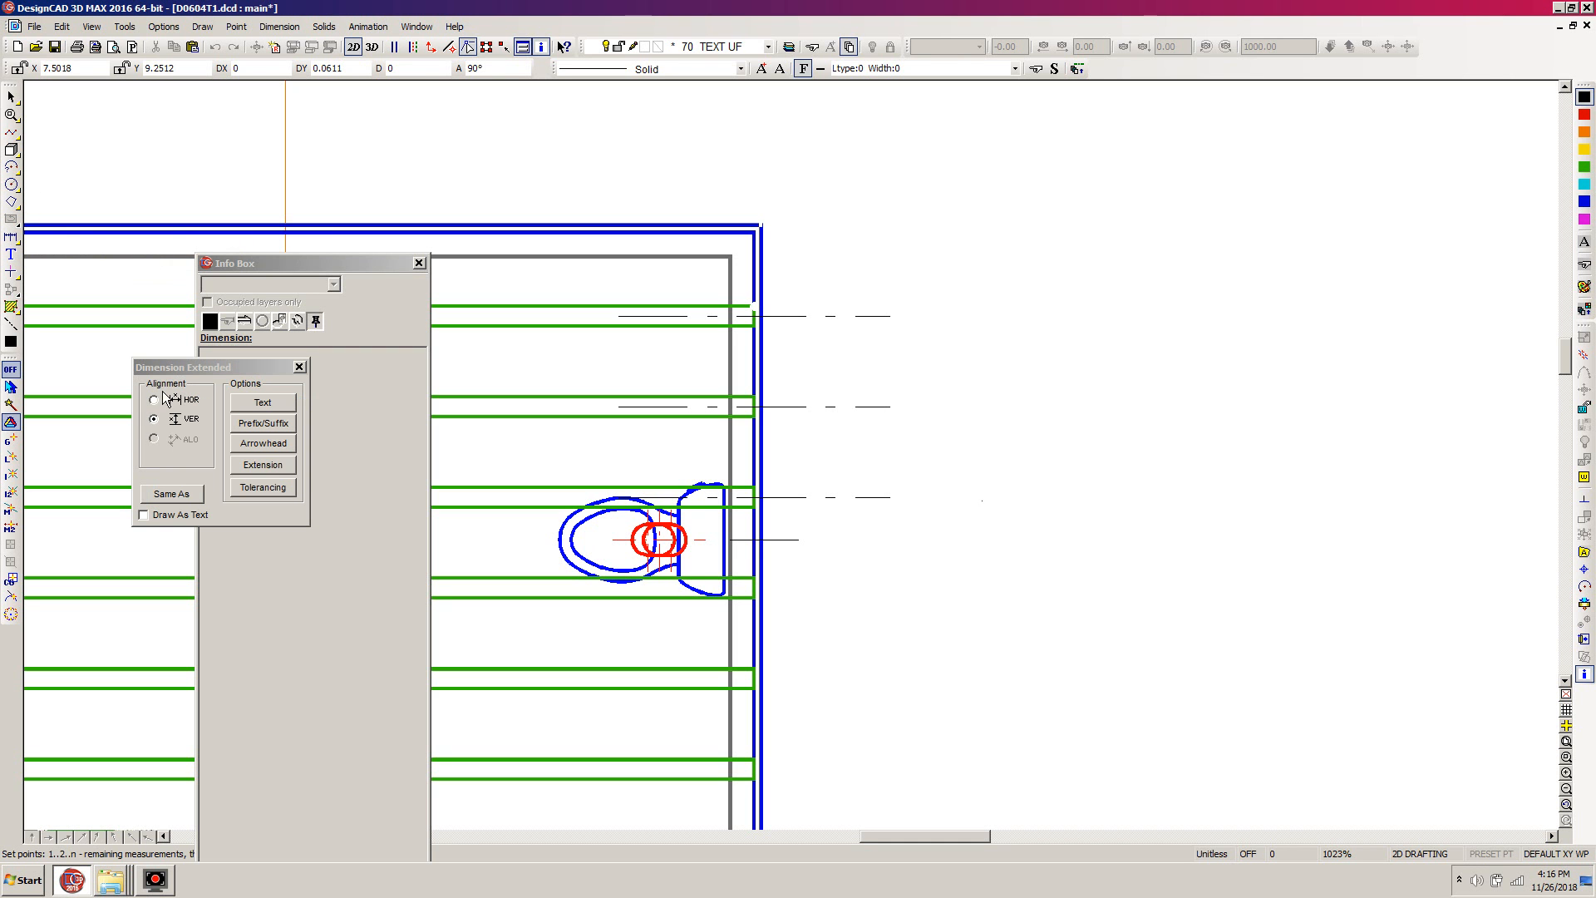
pyautogui.click(891, 497)
pyautogui.click(891, 406)
pyautogui.click(898, 316)
pyautogui.click(769, 210)
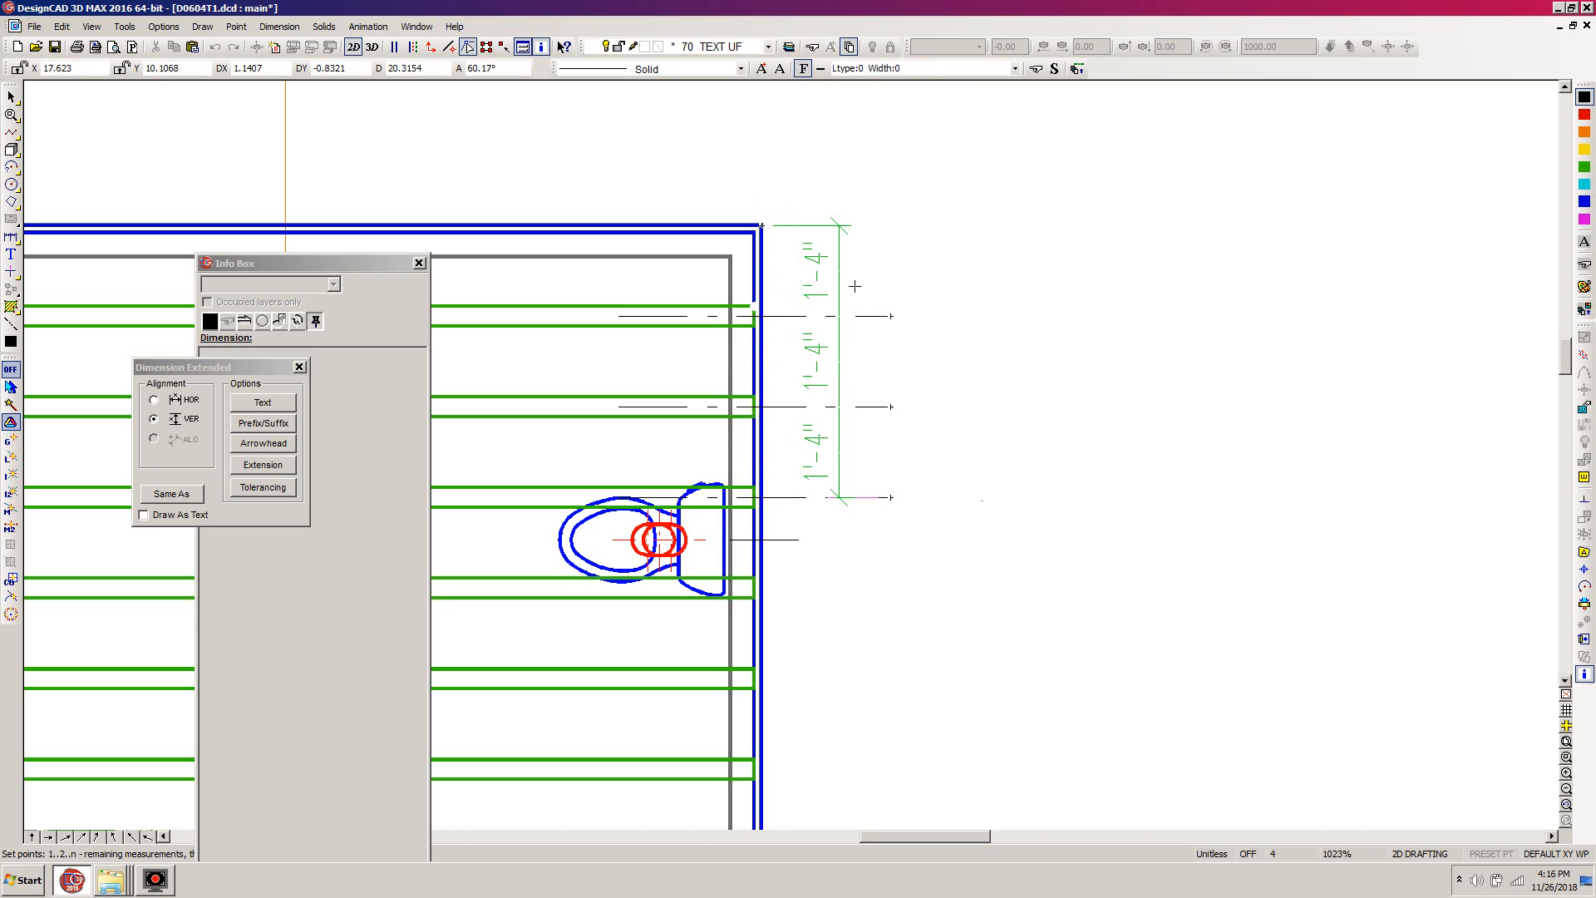
pyautogui.click(988, 347)
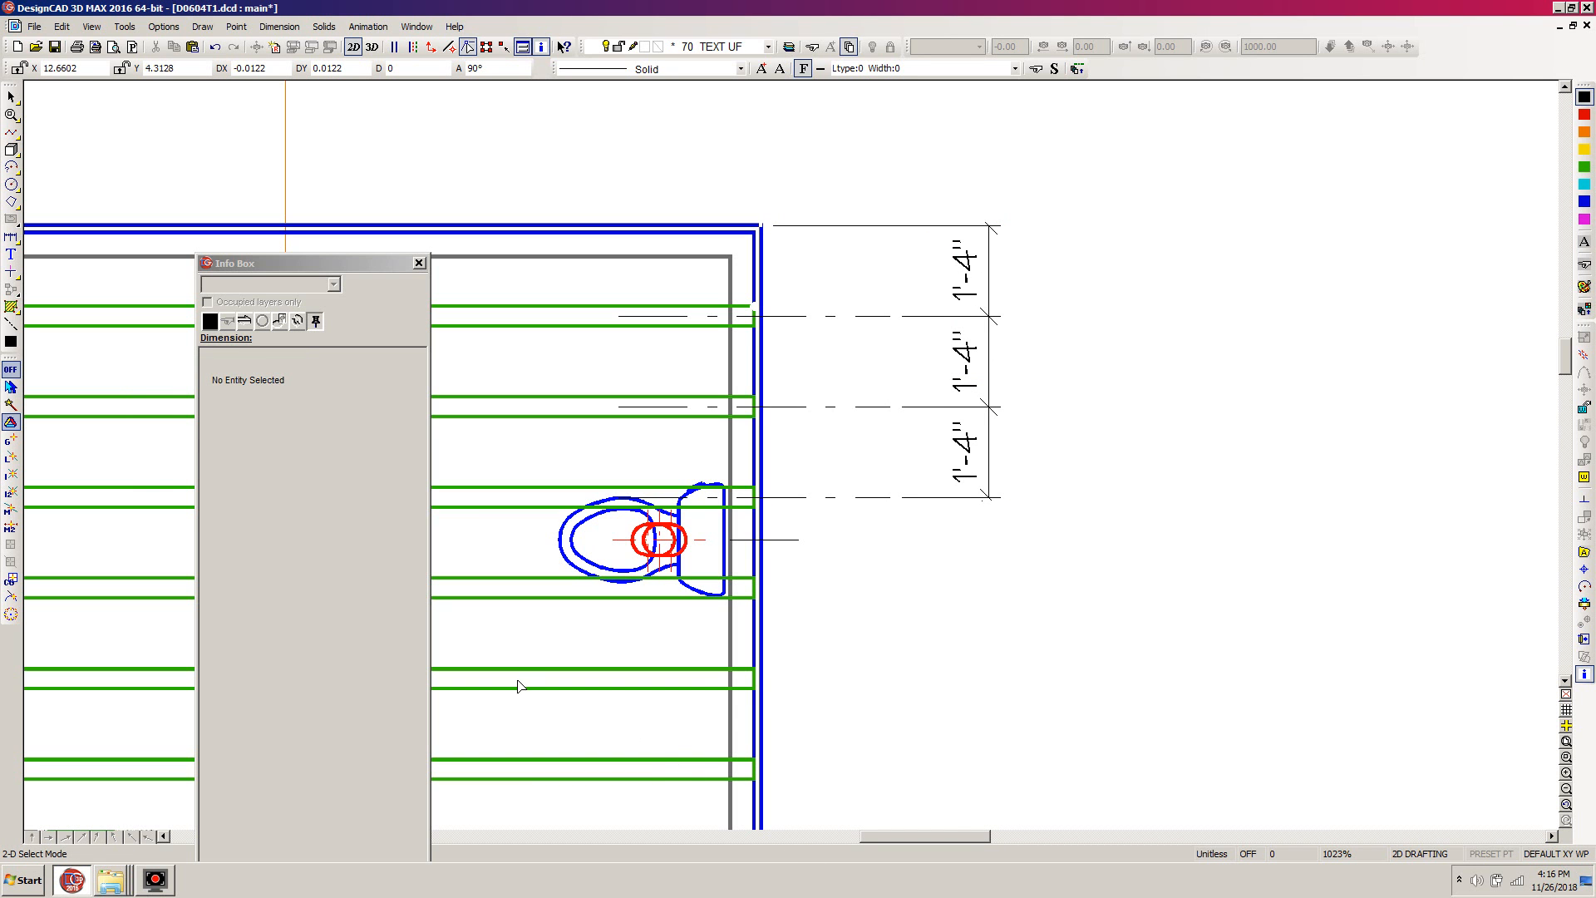
# - Draw an arrow about 3 units long straight down from the lower end of the joist spacing dimension line
pyautogui.press('a')
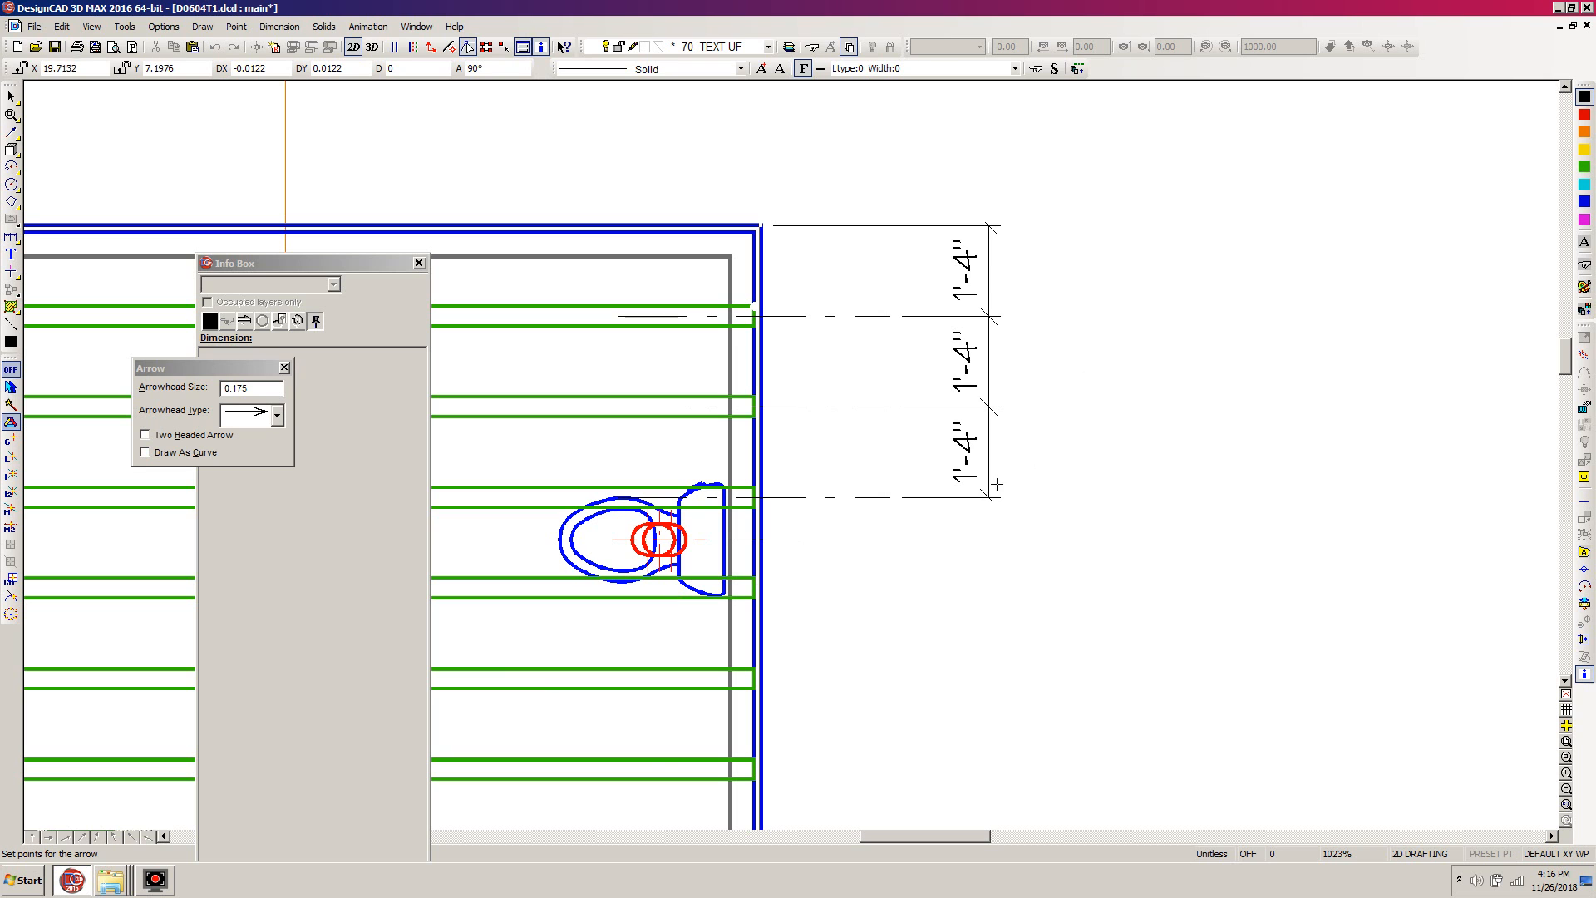
pyautogui.click(987, 497)
pyautogui.click(988, 703)
pyautogui.press('Return')
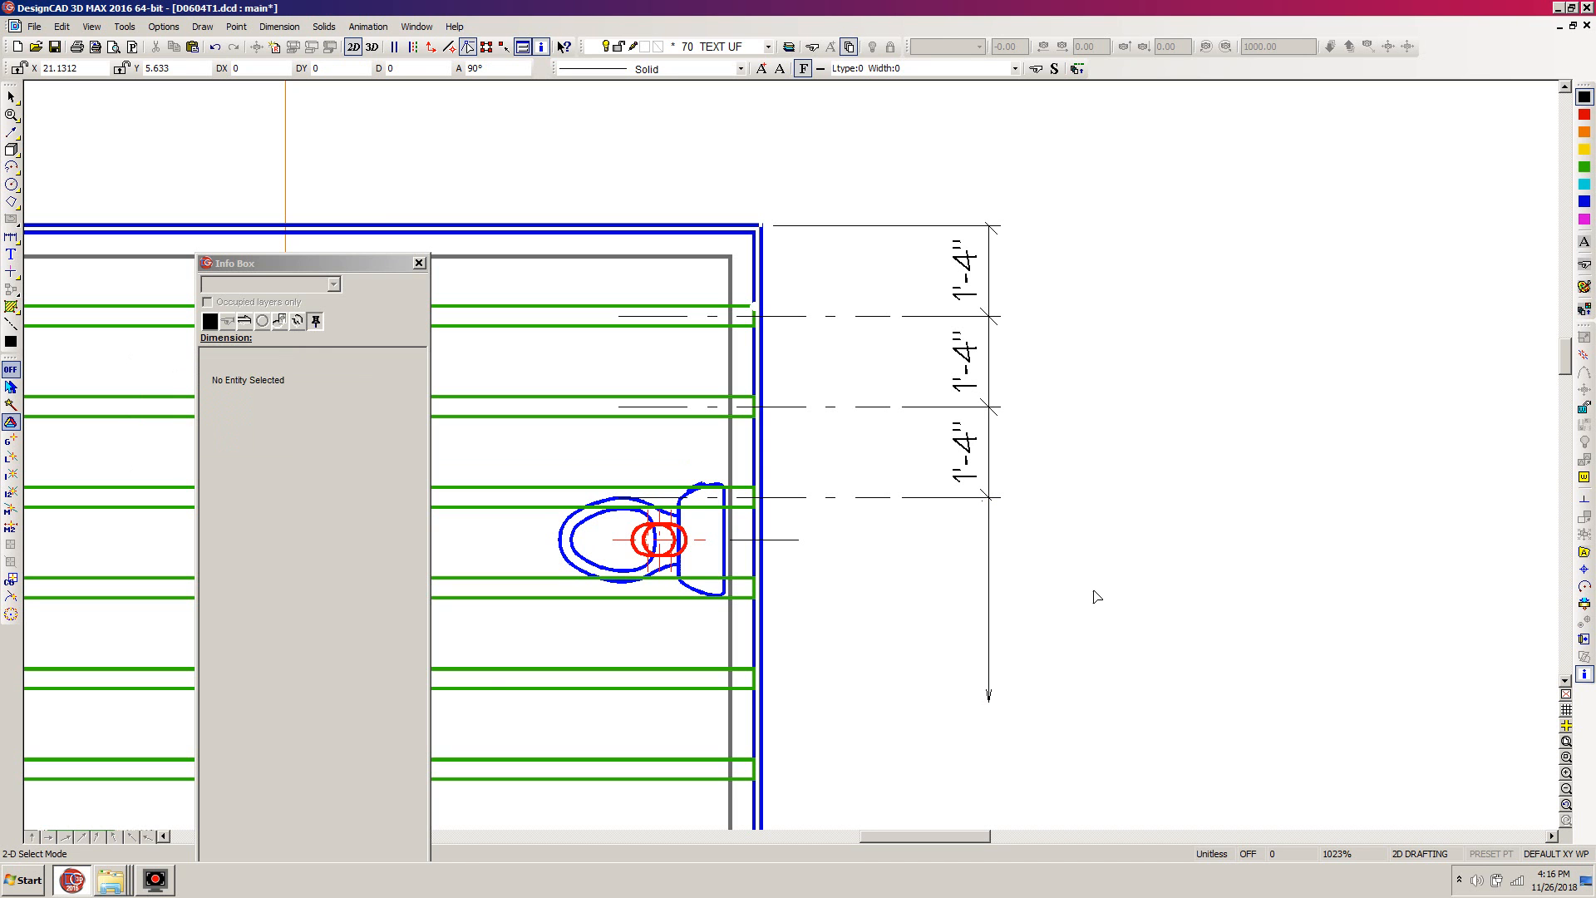
# - Set the arrow's size to 0.35 and change its arrowhead to the wider open type
pyautogui.click(989, 702)
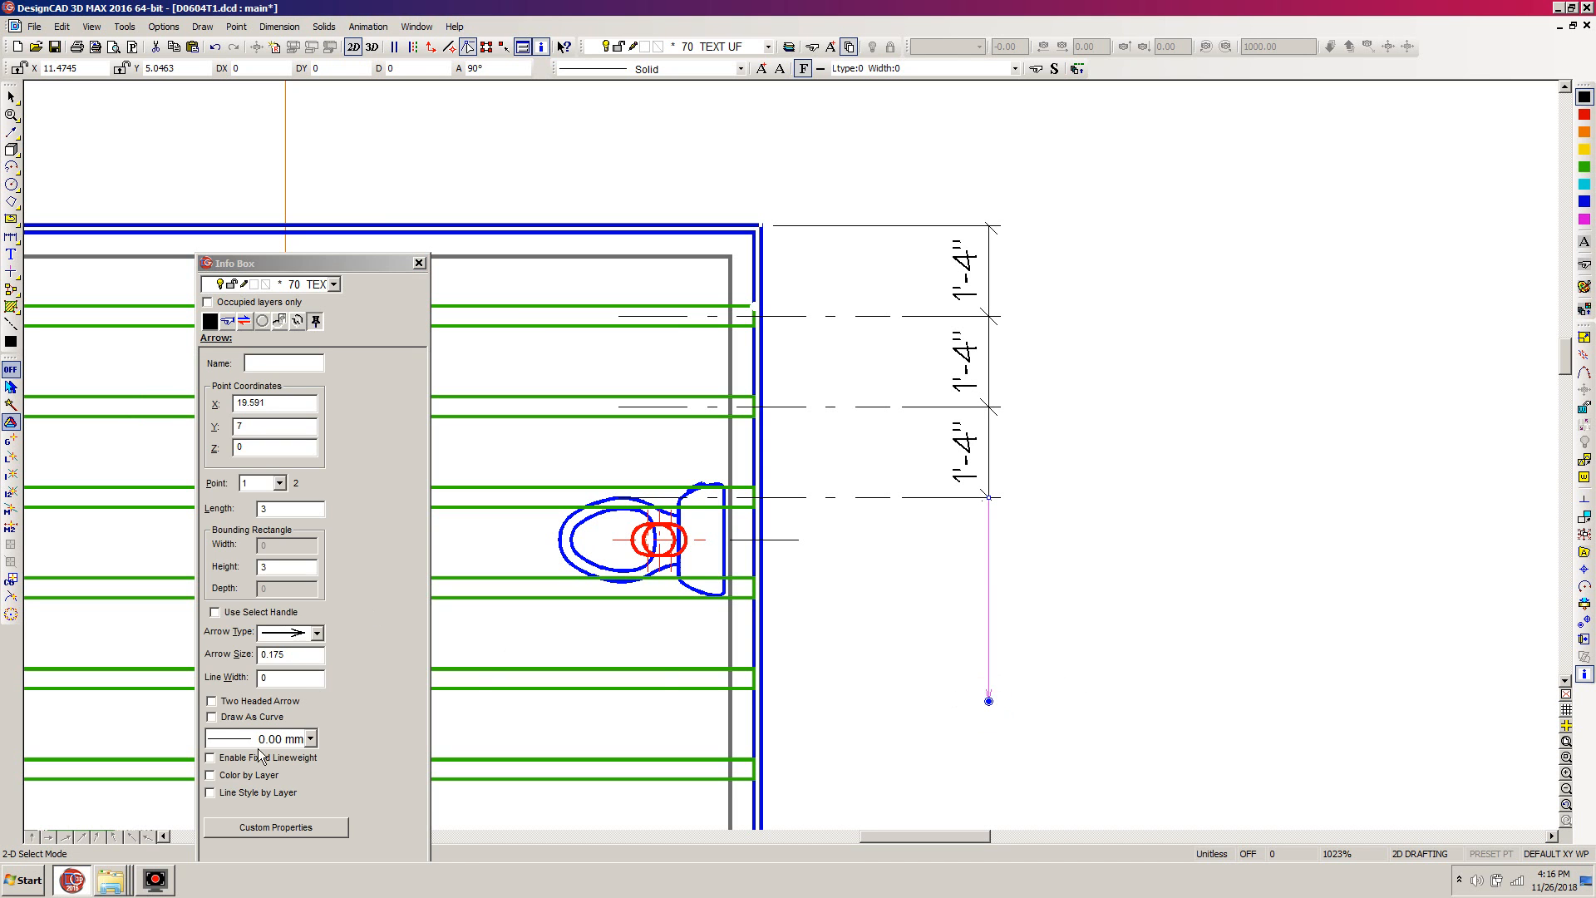
pyautogui.click(305, 658)
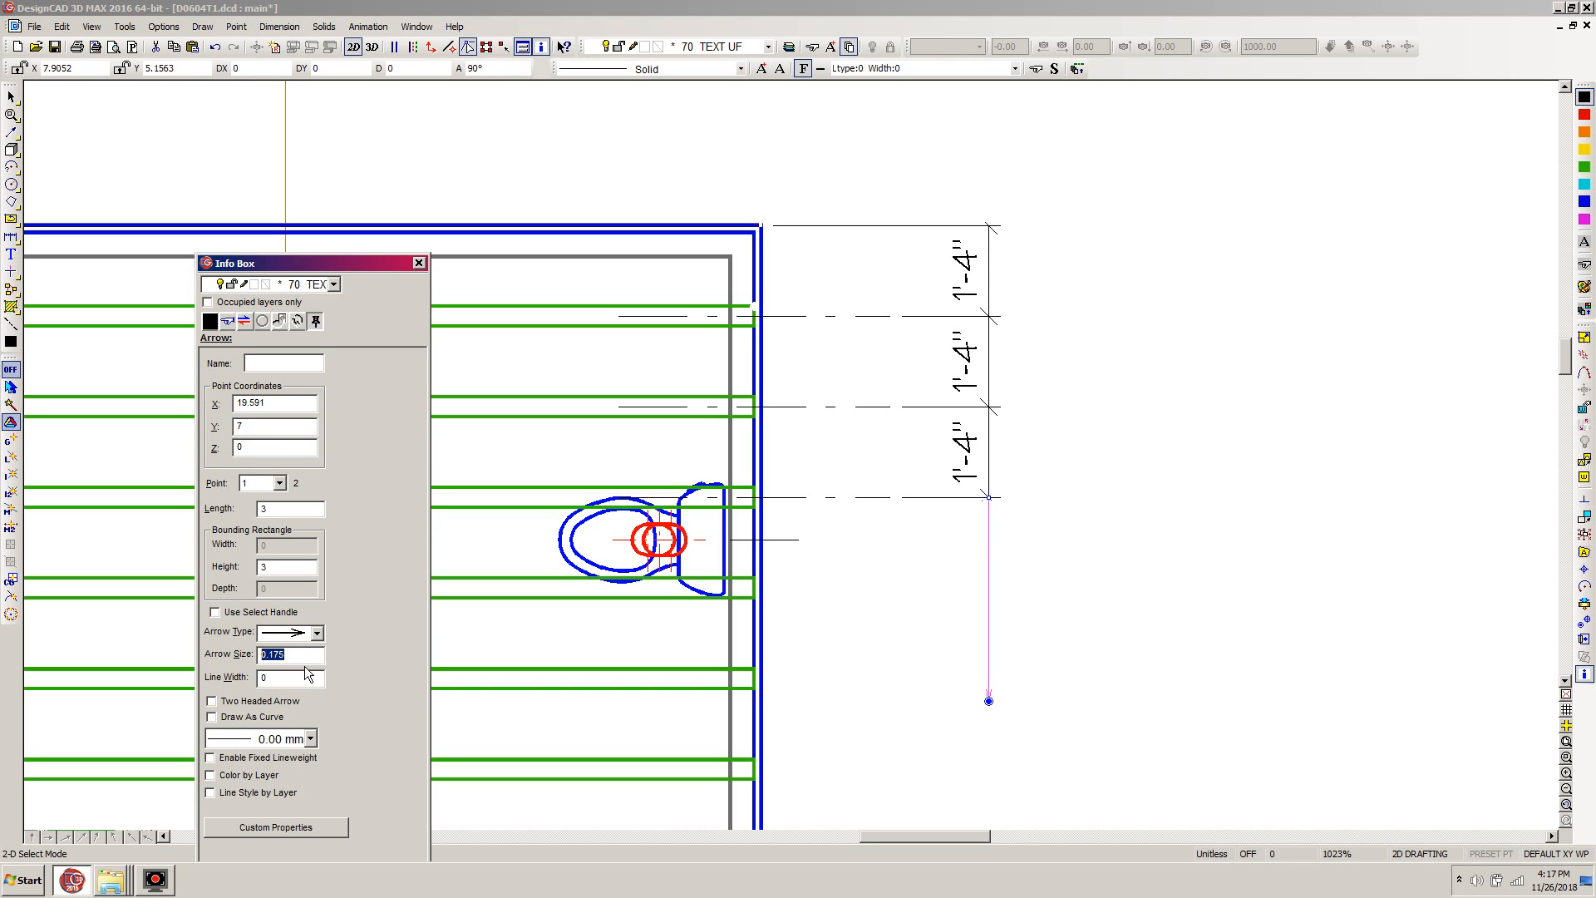
pyautogui.write('0.3')
pyautogui.click(316, 633)
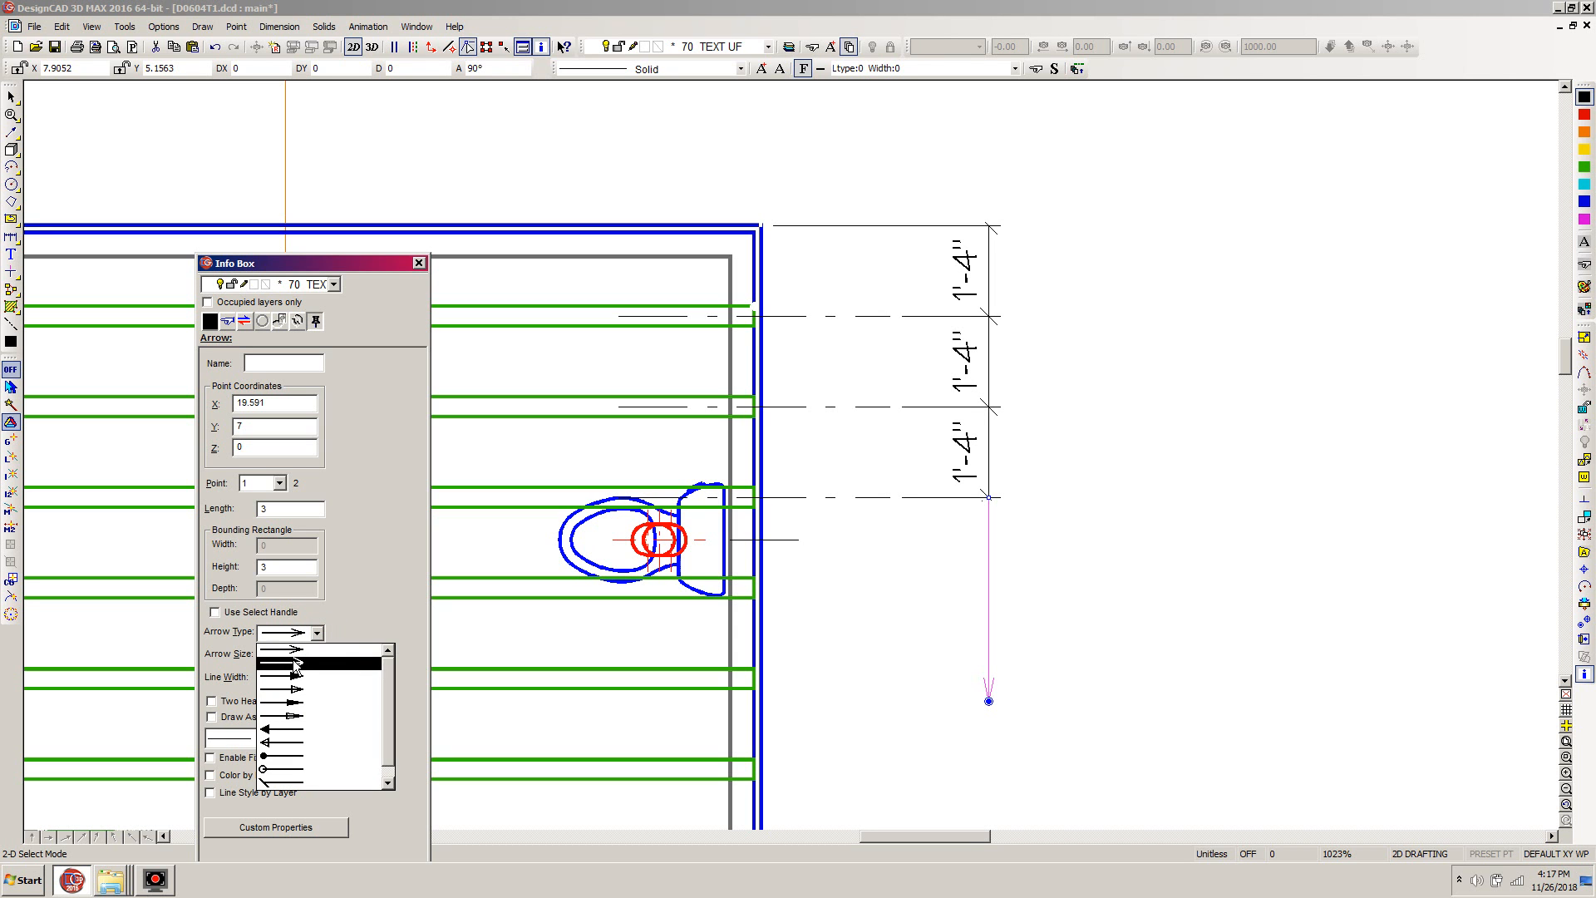
pyautogui.click(295, 663)
pyautogui.click(1210, 524)
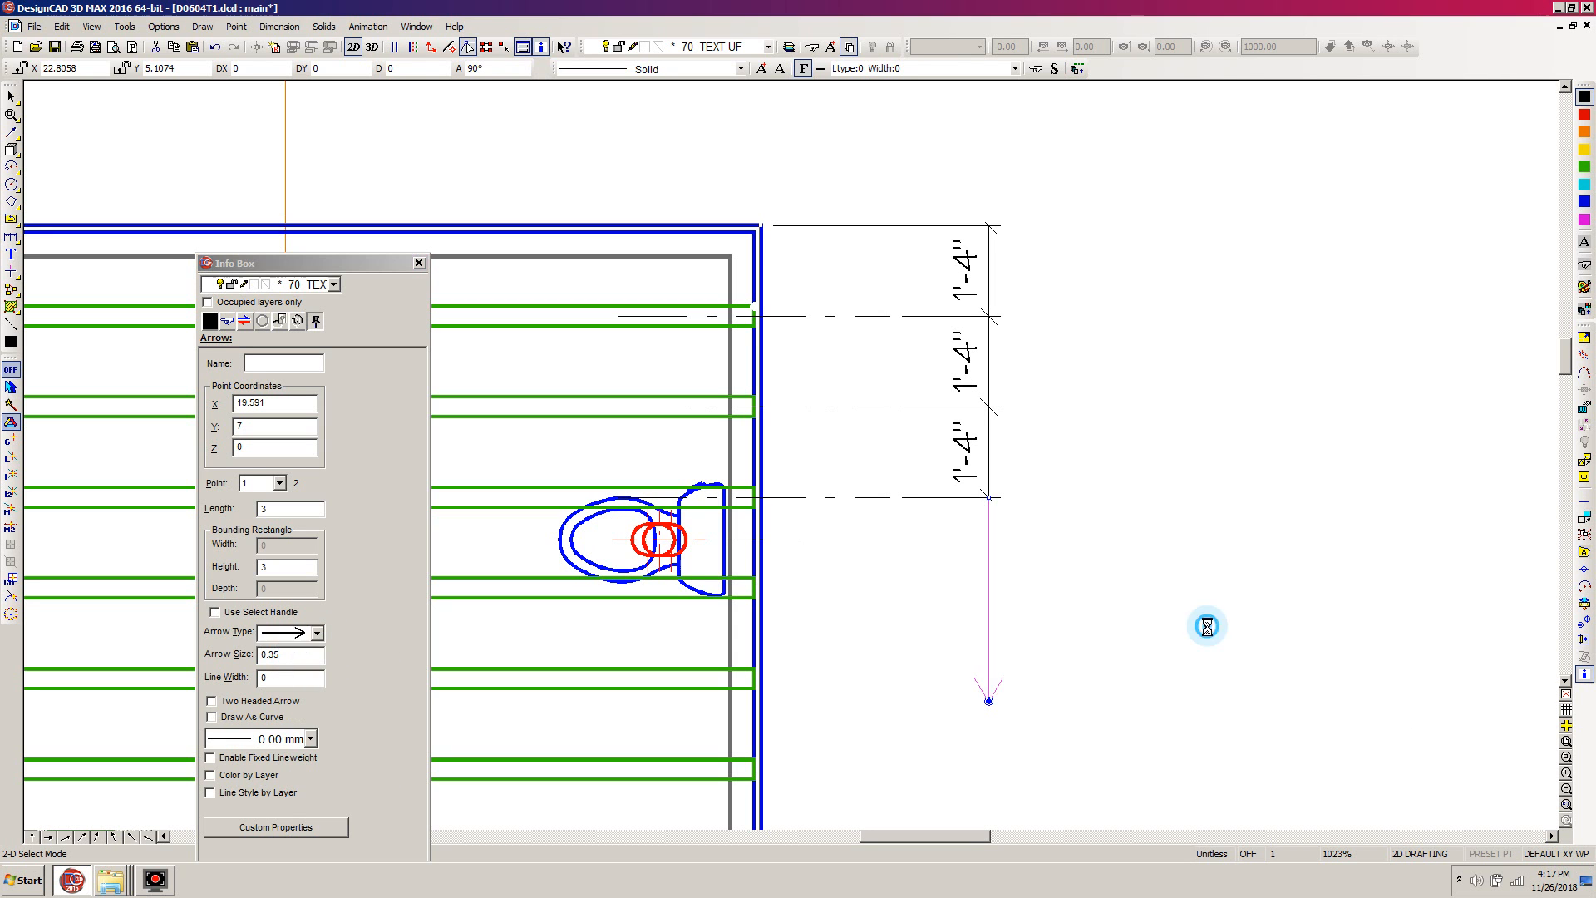
# - Move the Info Box clear of the floor plan and save the drawing
pyautogui.scroll(-1, 1152, 595)
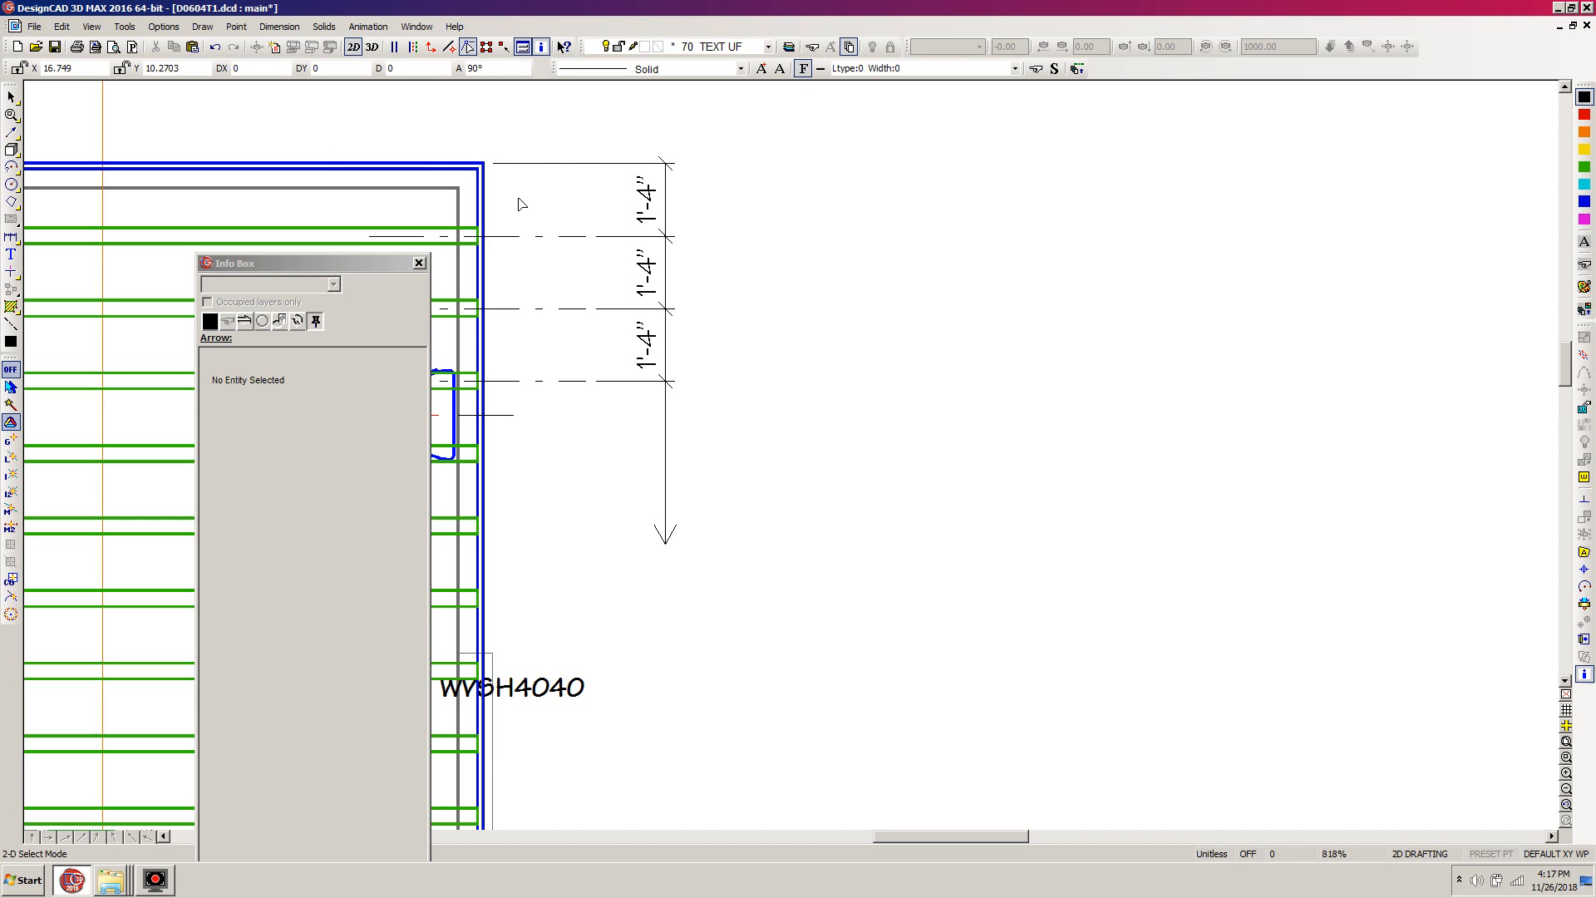
pyautogui.moveTo(377, 263)
pyautogui.mouseDown()
pyautogui.moveTo(533, 613)
pyautogui.moveTo(387, 848)
pyautogui.mouseUp()
pyautogui.click(967, 482)
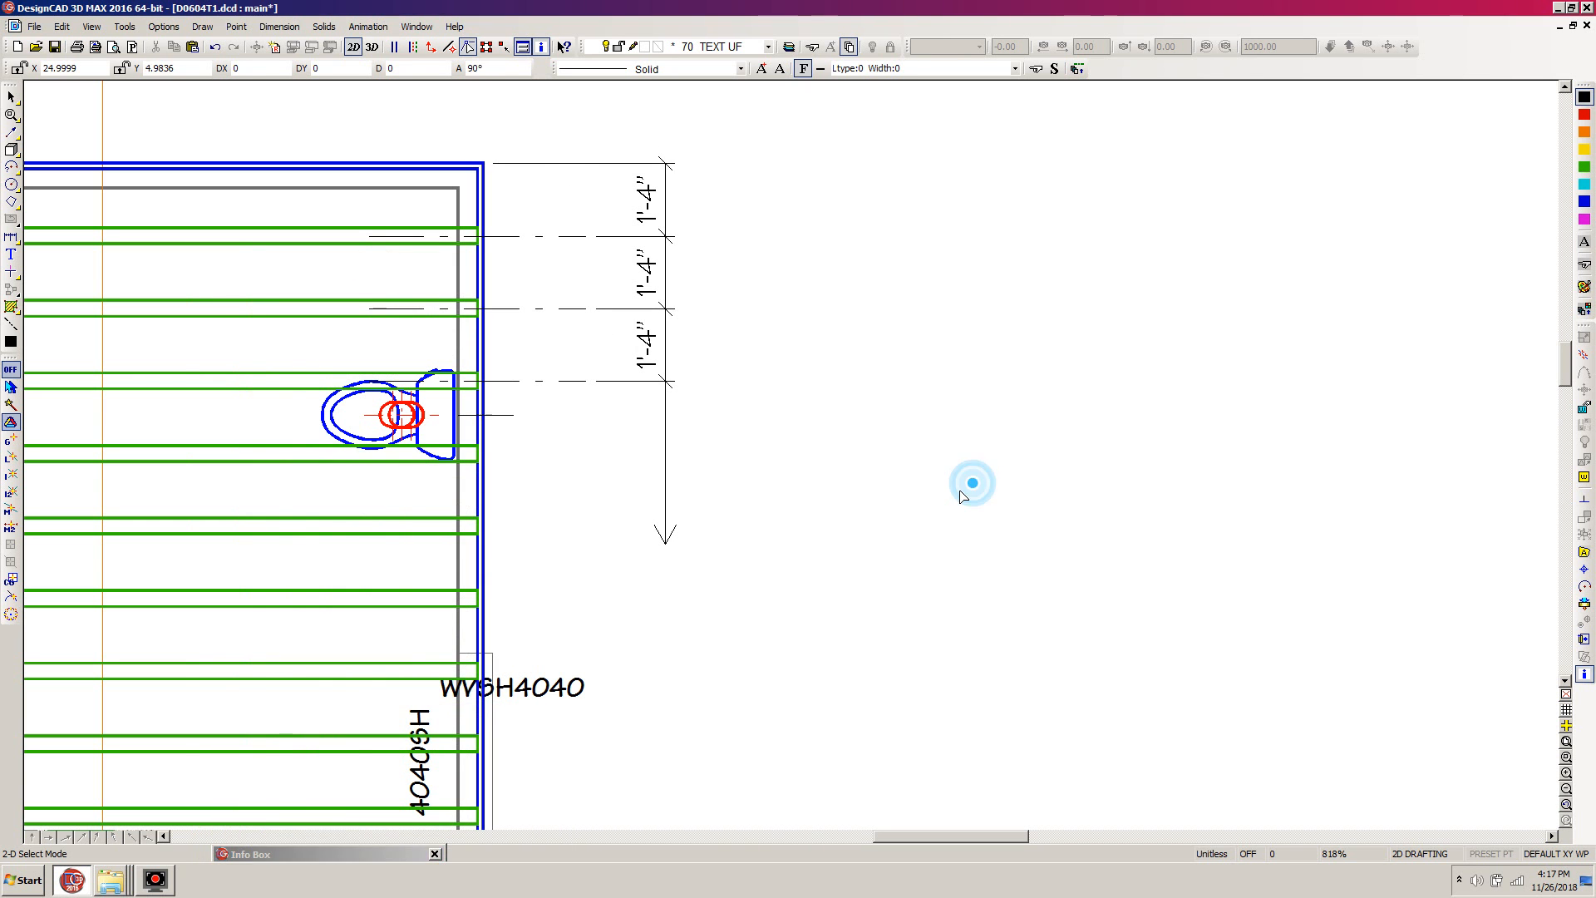
pyautogui.press('f')
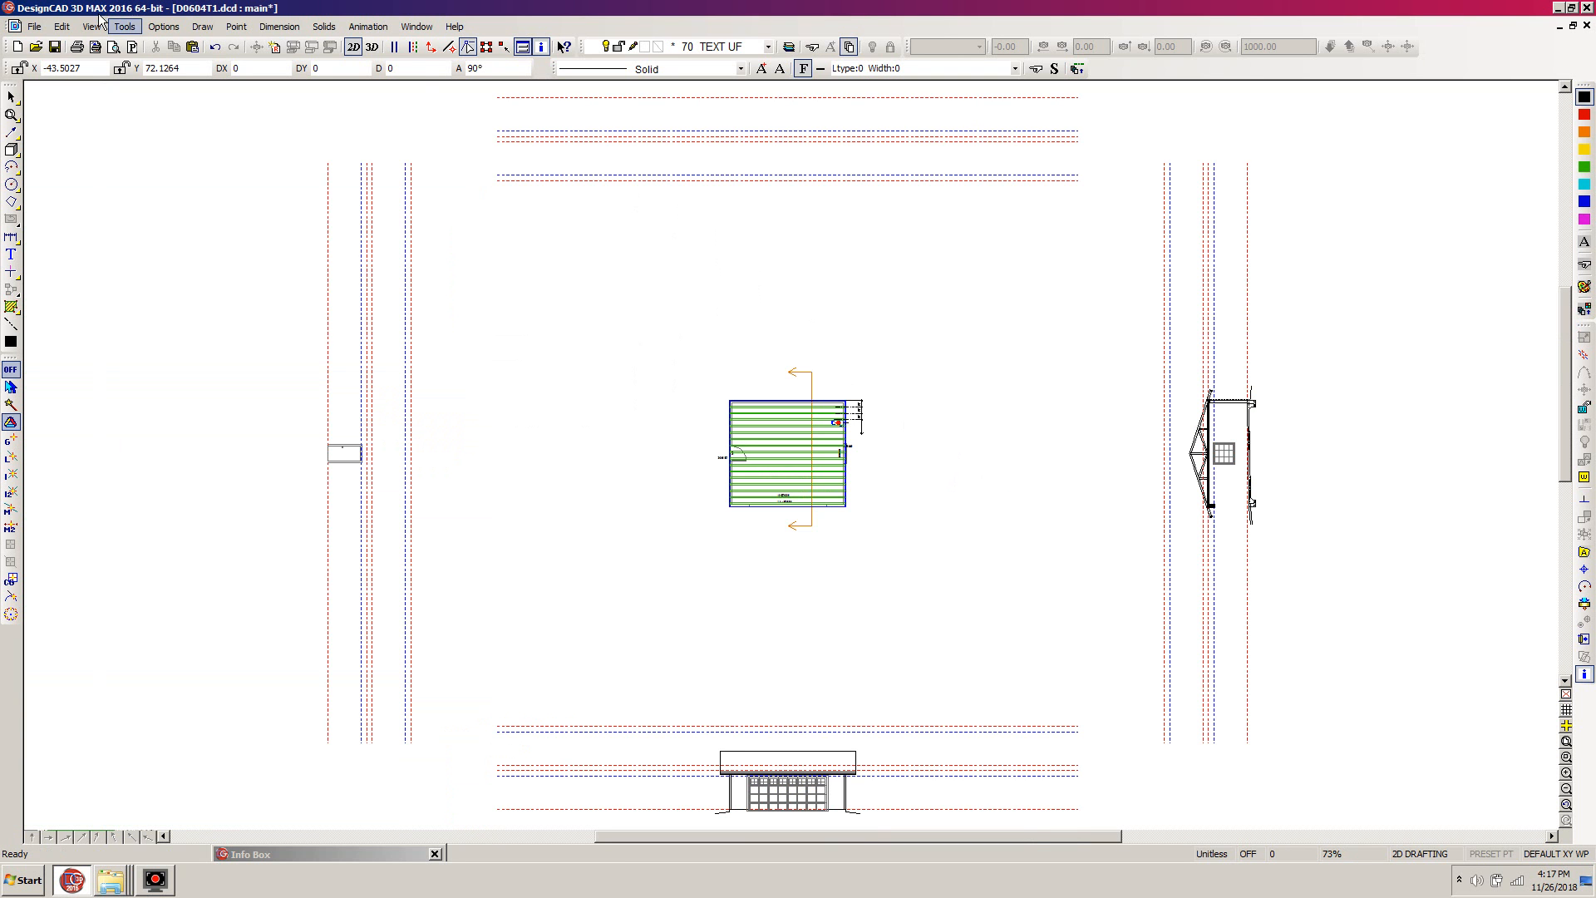
pyautogui.click(55, 48)
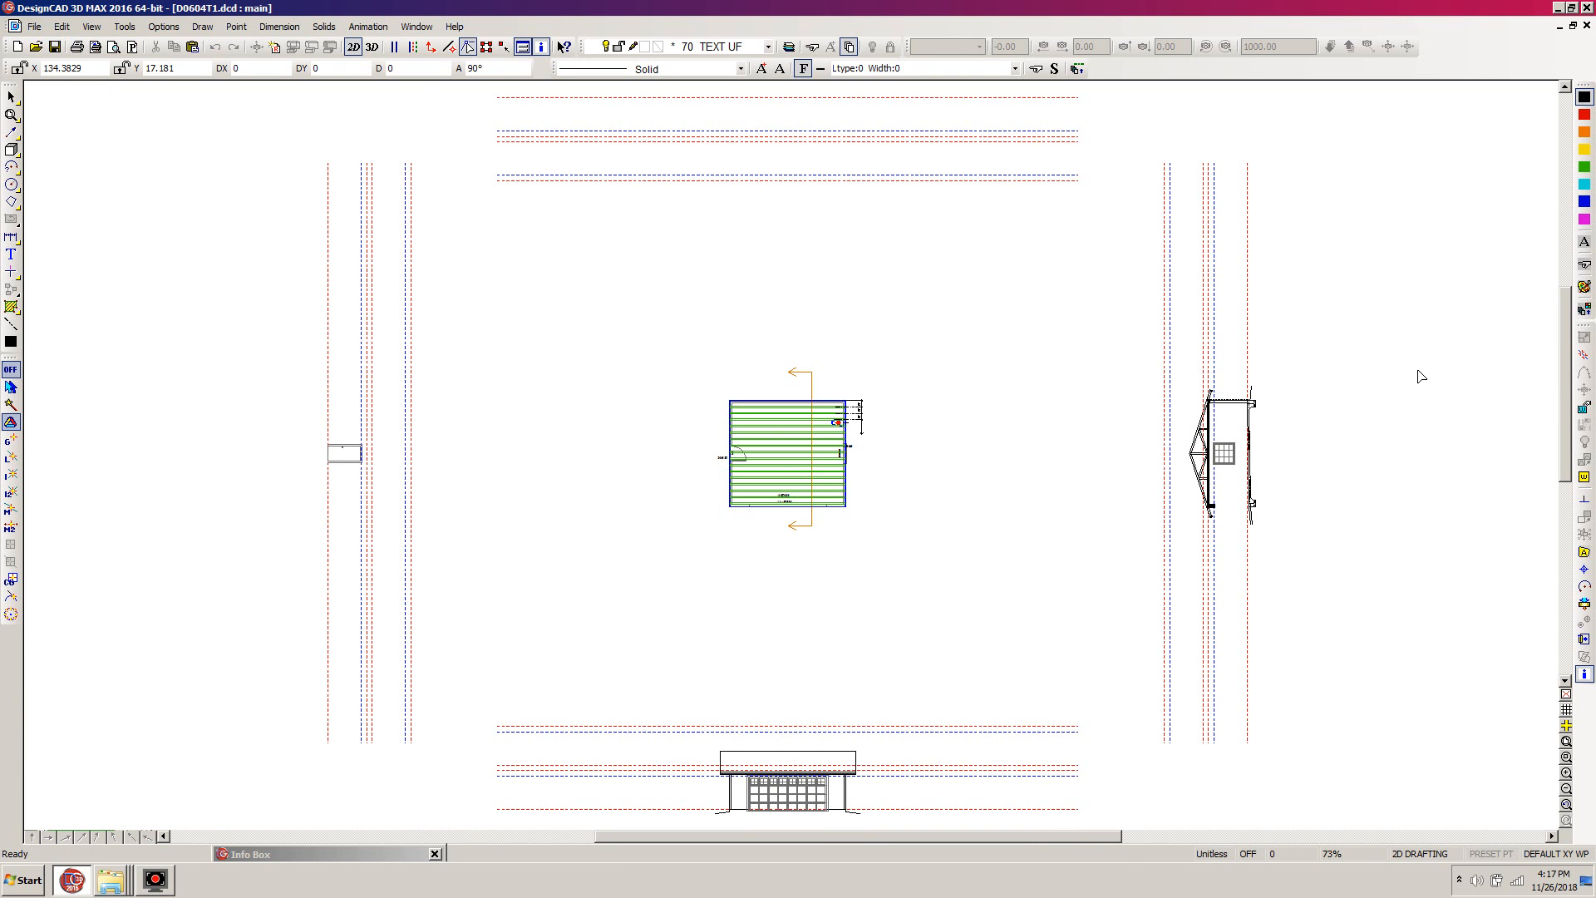